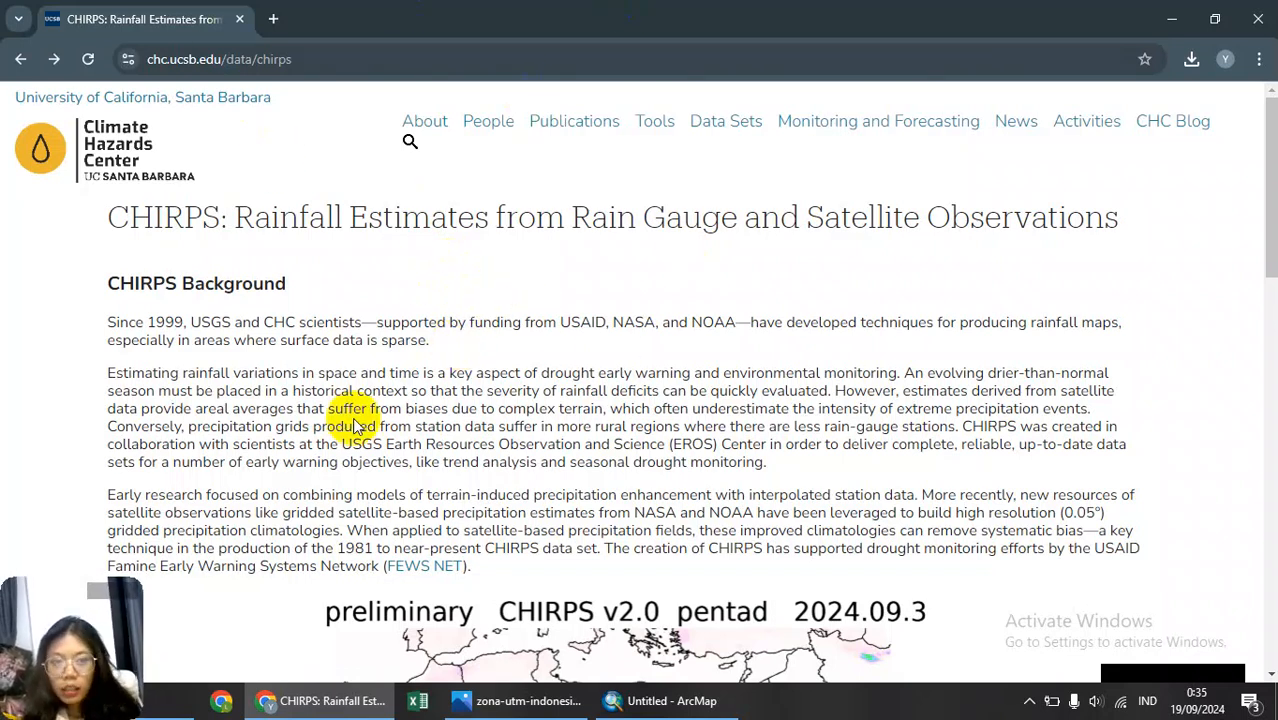
# Open the CHIRPS-2.0 data index from the CHIRPS access links and go to its indonesia_monthly/bils folder.
pyautogui.scroll(-5, 453, 290)
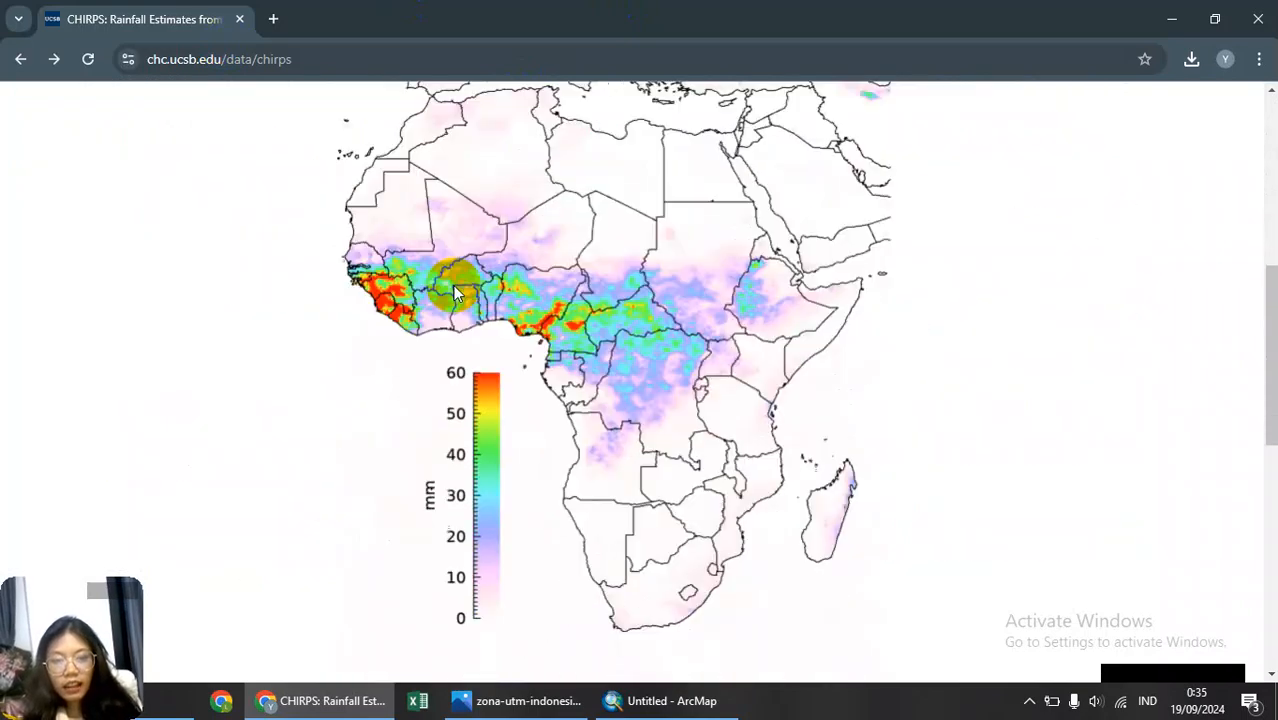
pyautogui.scroll(-10, 453, 290)
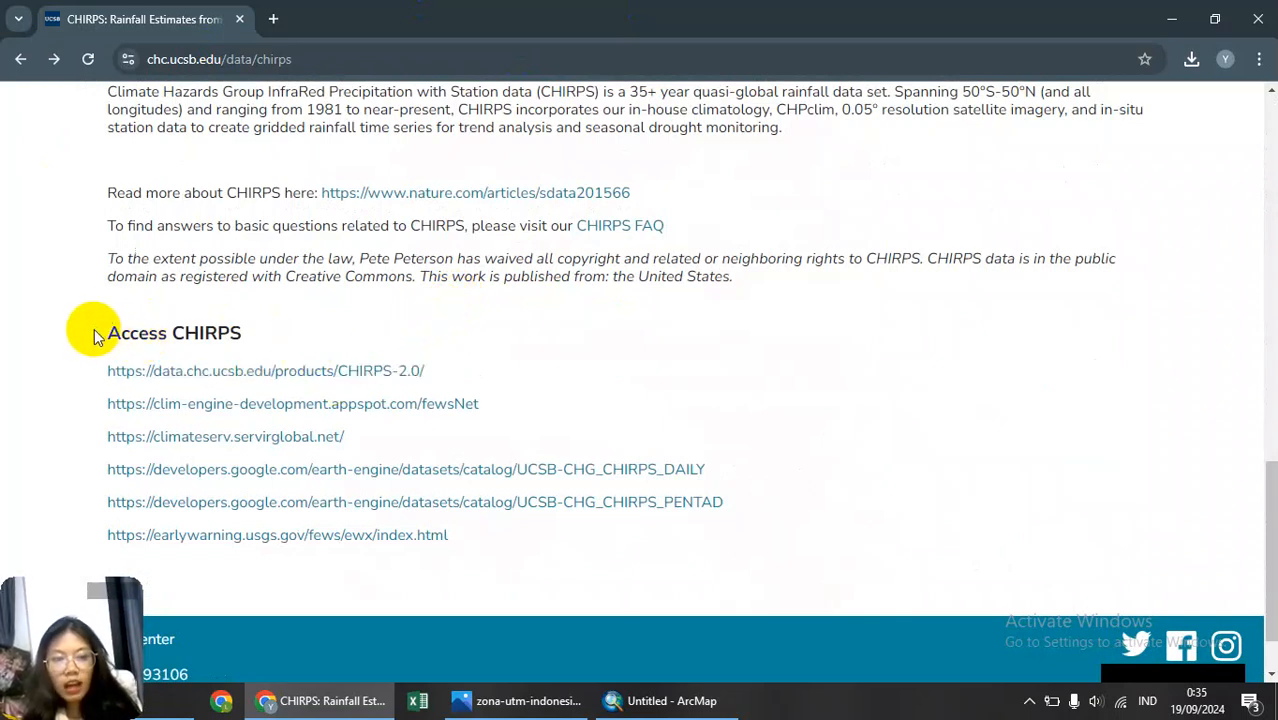
pyautogui.click(256, 371)
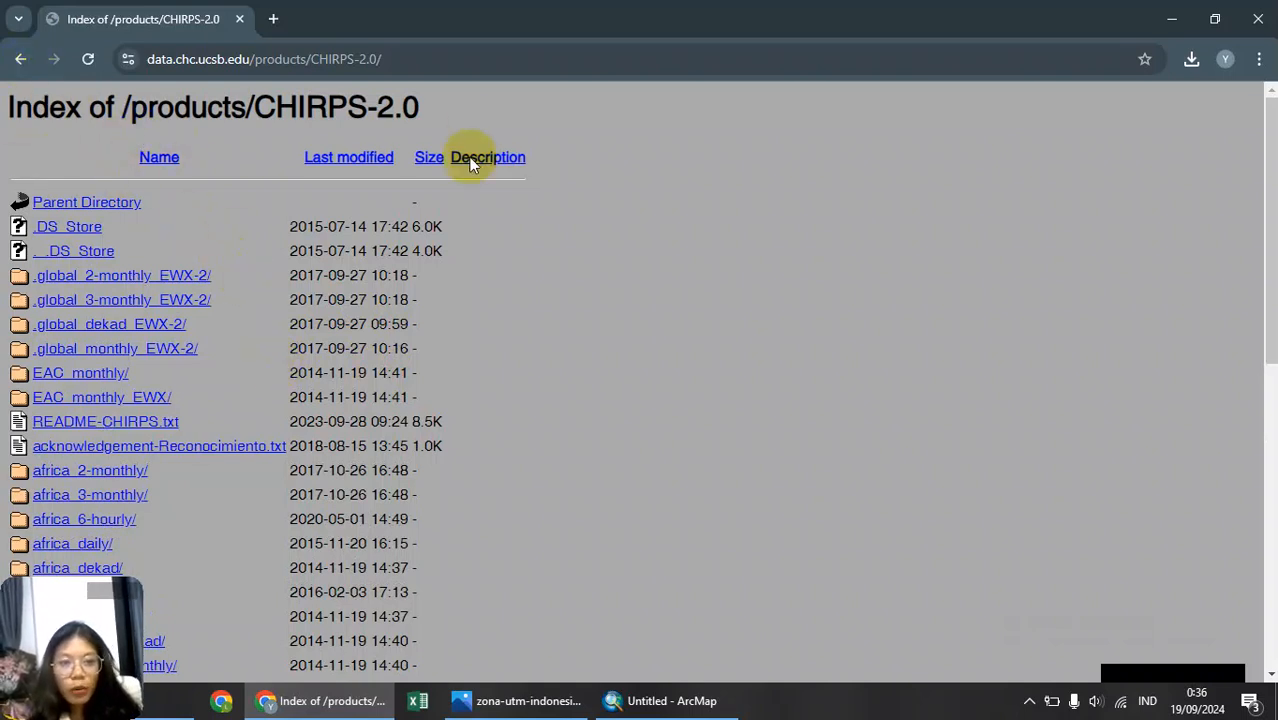
pyautogui.scroll(-7, 320, 231)
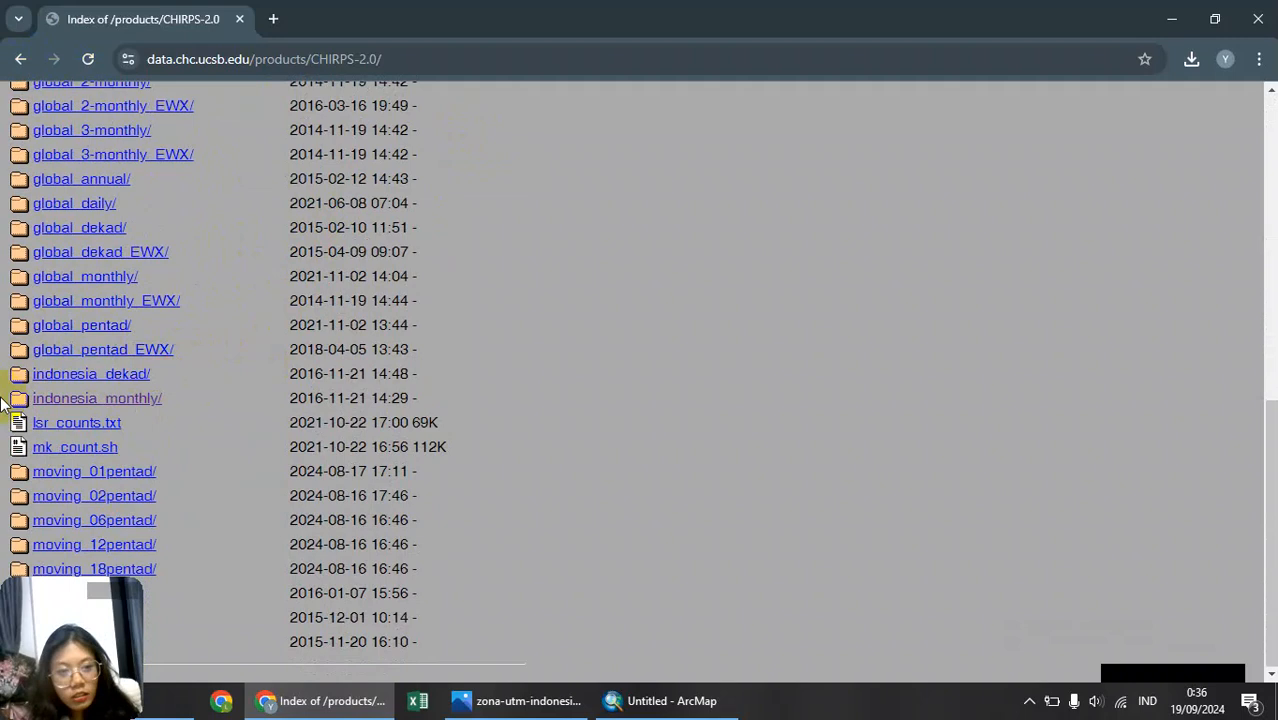
pyautogui.click(147, 401)
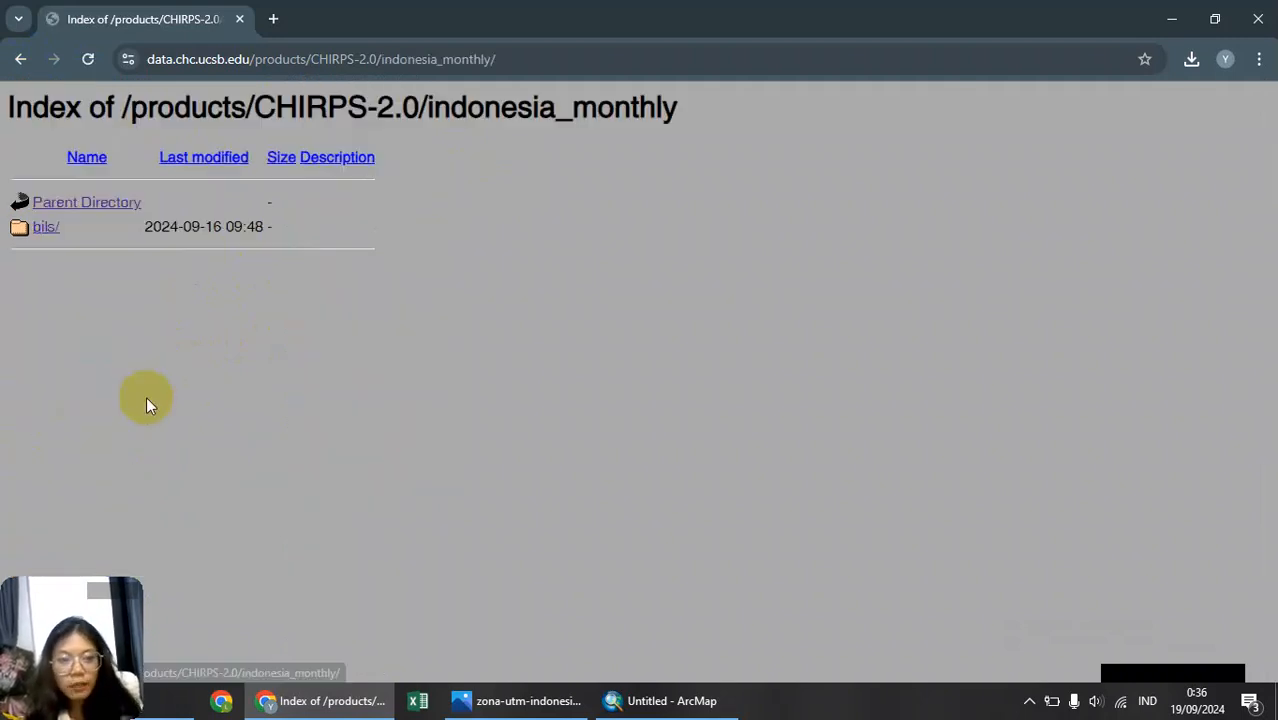
pyautogui.click(43, 236)
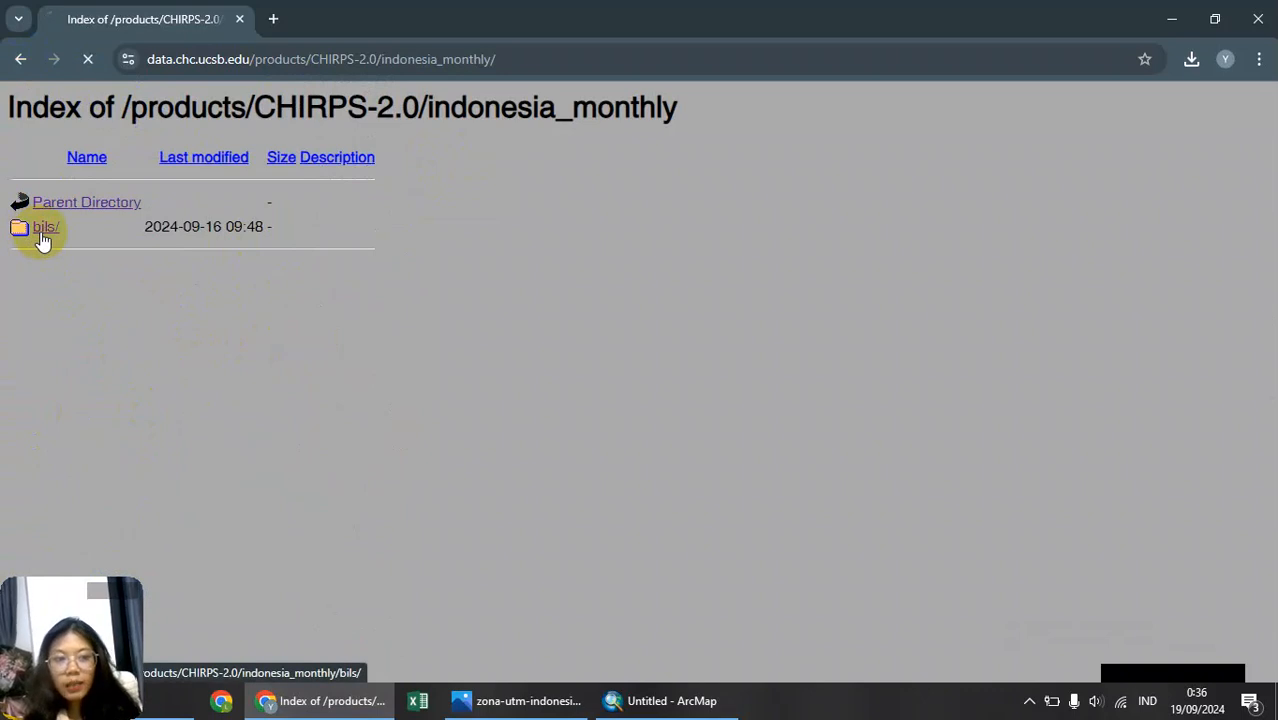
# Download the May 2024 monthly rainfall archive v2p0chirps202405.tar.gz.
pyautogui.scroll(-9, 342, 345)
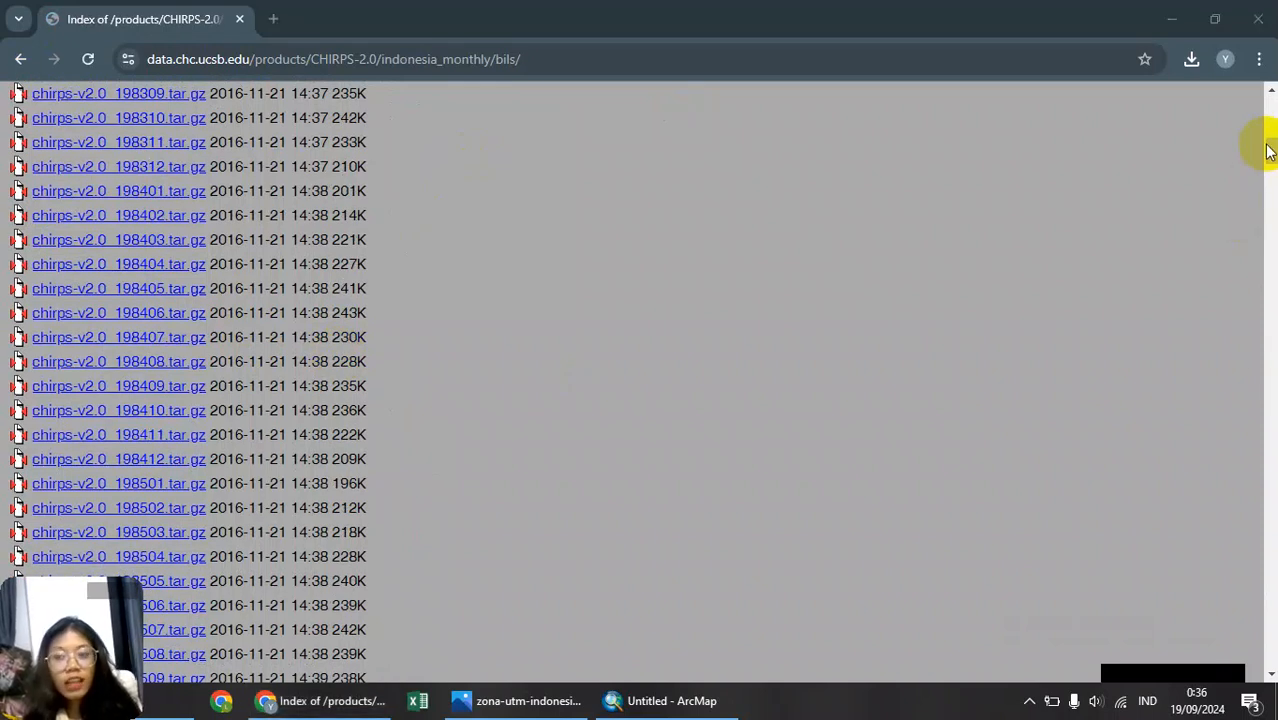
pyautogui.moveTo(1268, 155); pyautogui.dragTo(1271, 652)
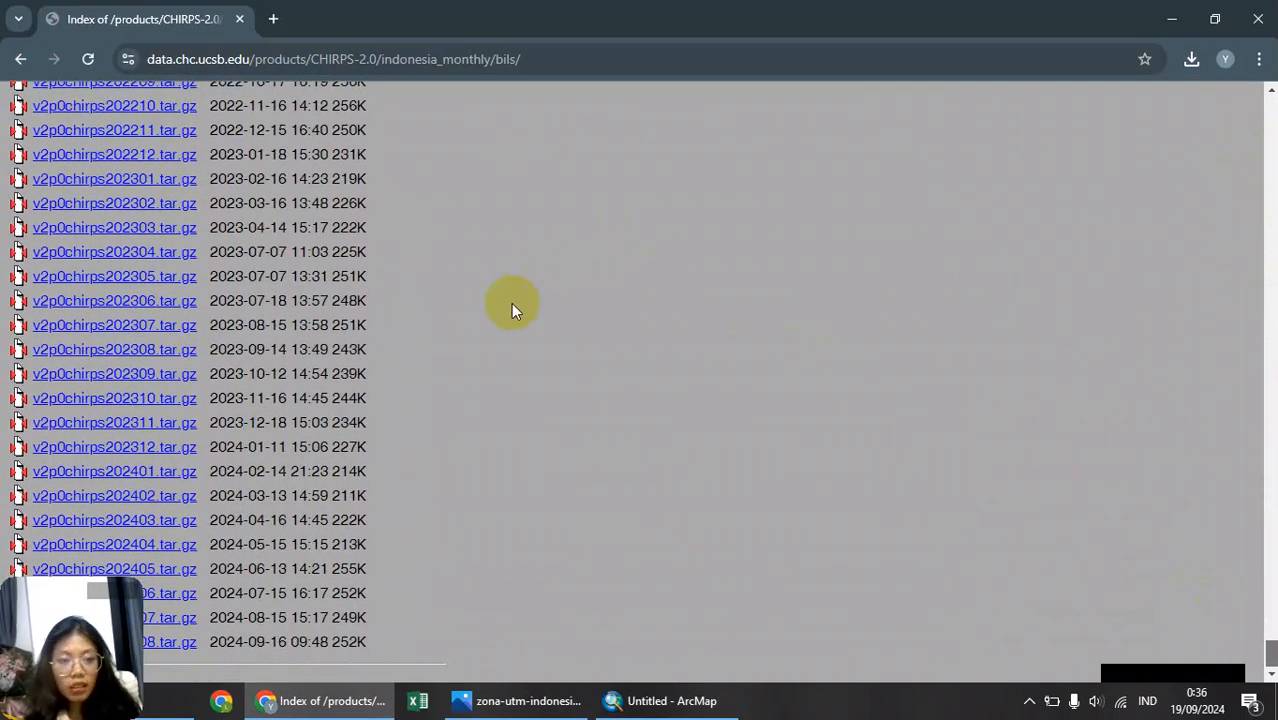
pyautogui.click(162, 571)
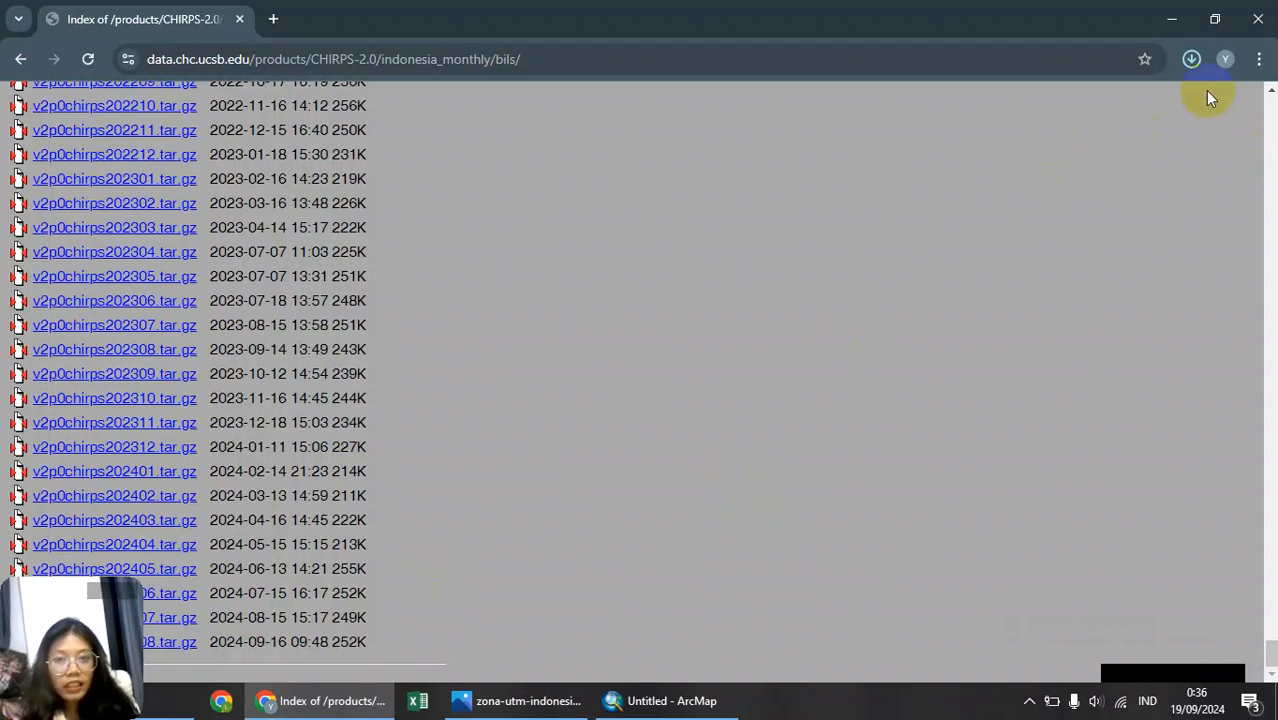
# Switch to ArcMap, dismiss the Getting Started dialog and close ArcToolbox to leave an empty map.
pyautogui.click(660, 712)
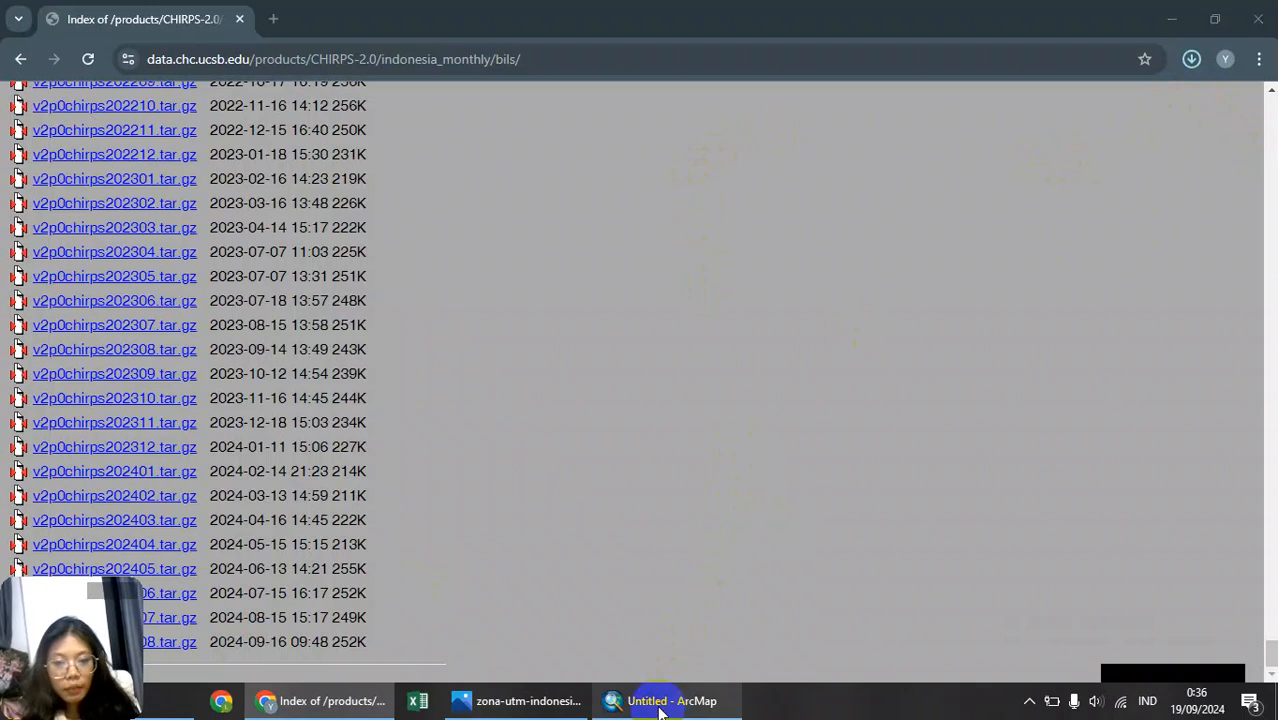
pyautogui.moveTo(660, 712)
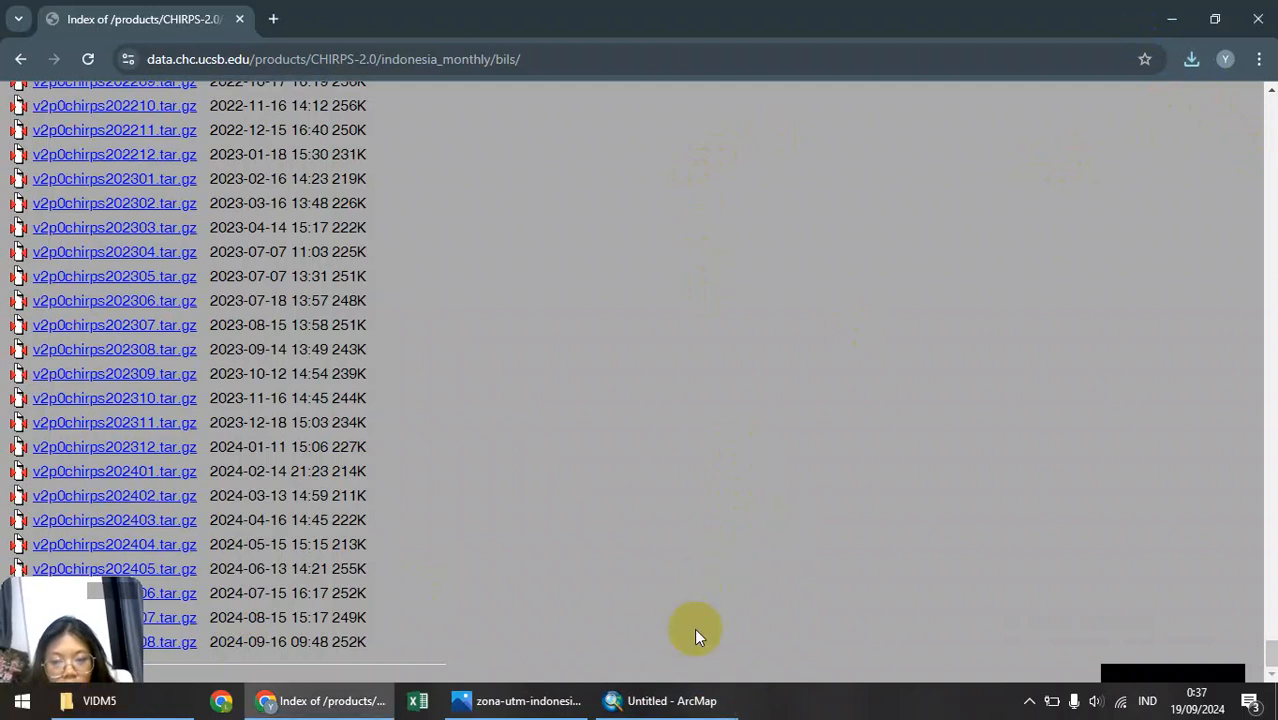
pyautogui.click(690, 697)
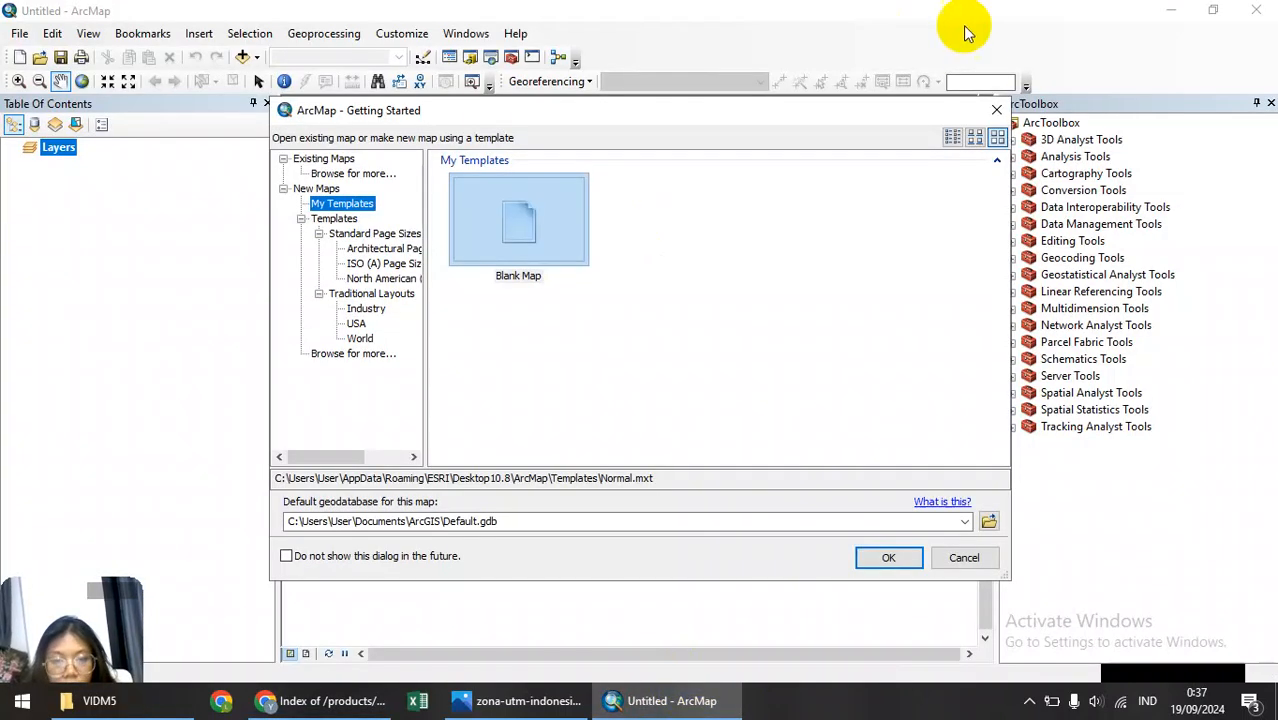
pyautogui.click(996, 109)
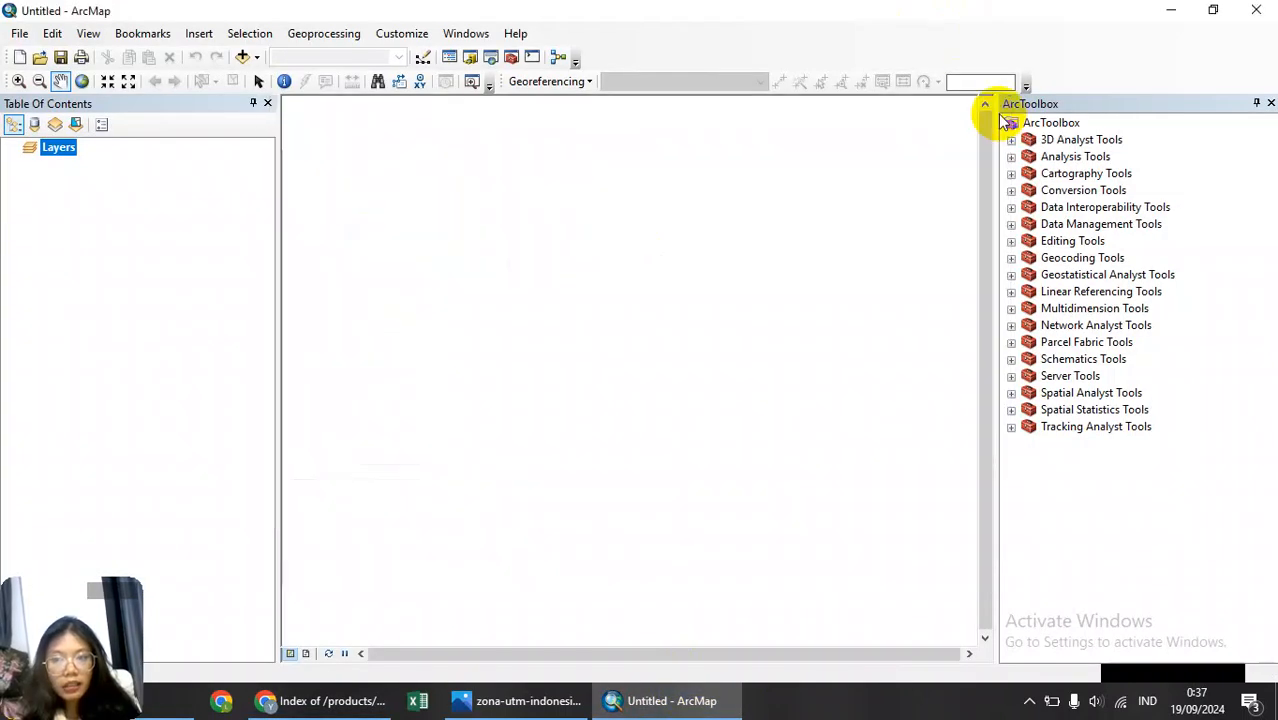
pyautogui.click(1271, 103)
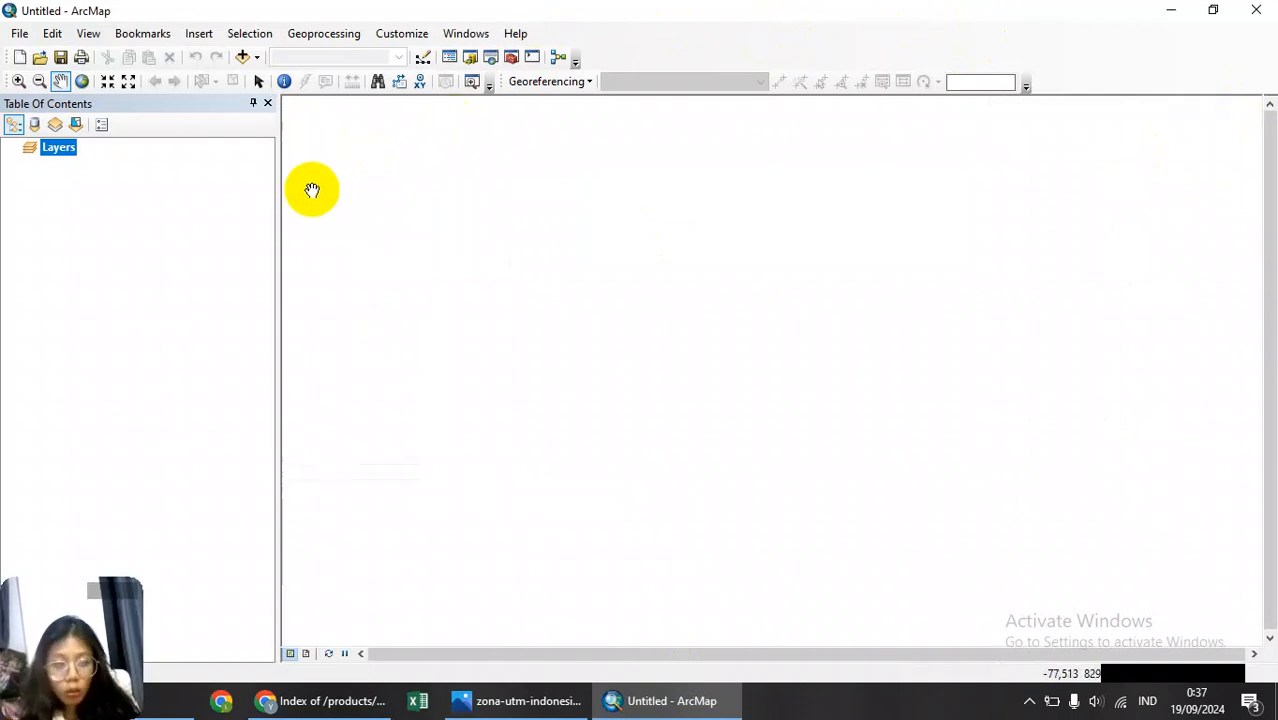
# Add the raster v2p0chirps202405.bil from the Downloads\SIG\VIDM5 folder to the map, accepting its missing spatial reference.
pyautogui.click(240, 57)
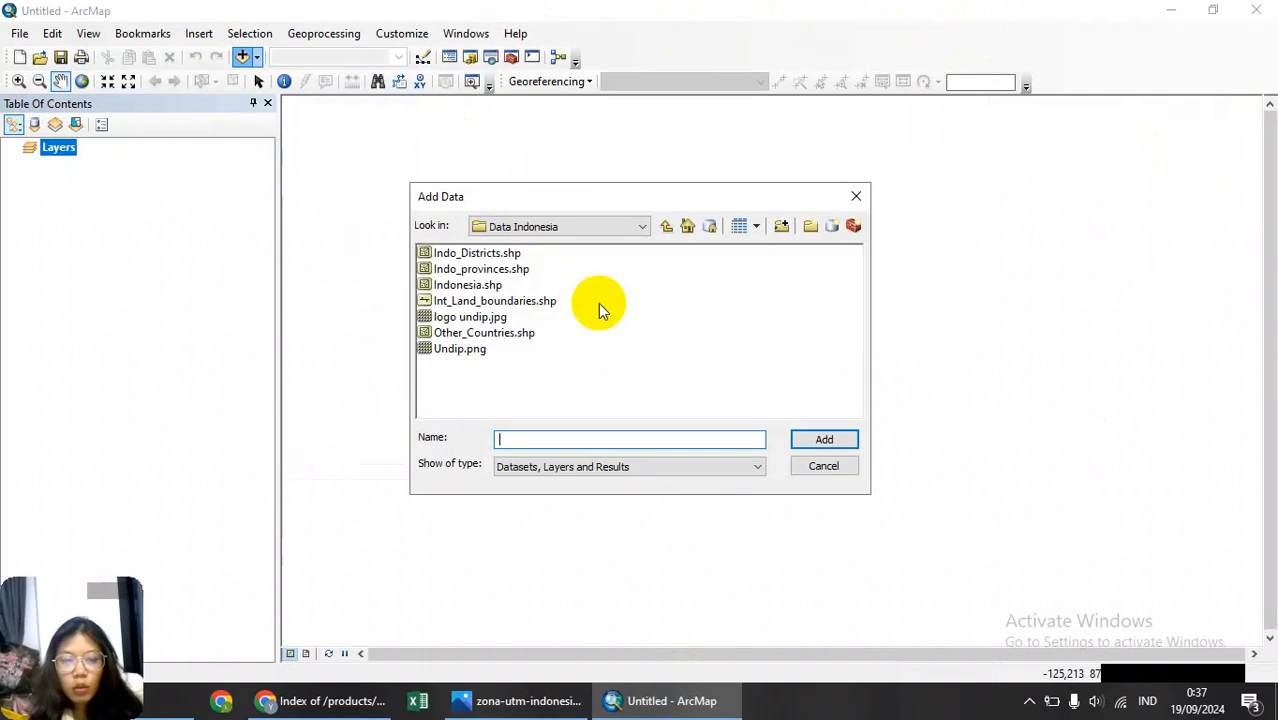
pyautogui.click(640, 227)
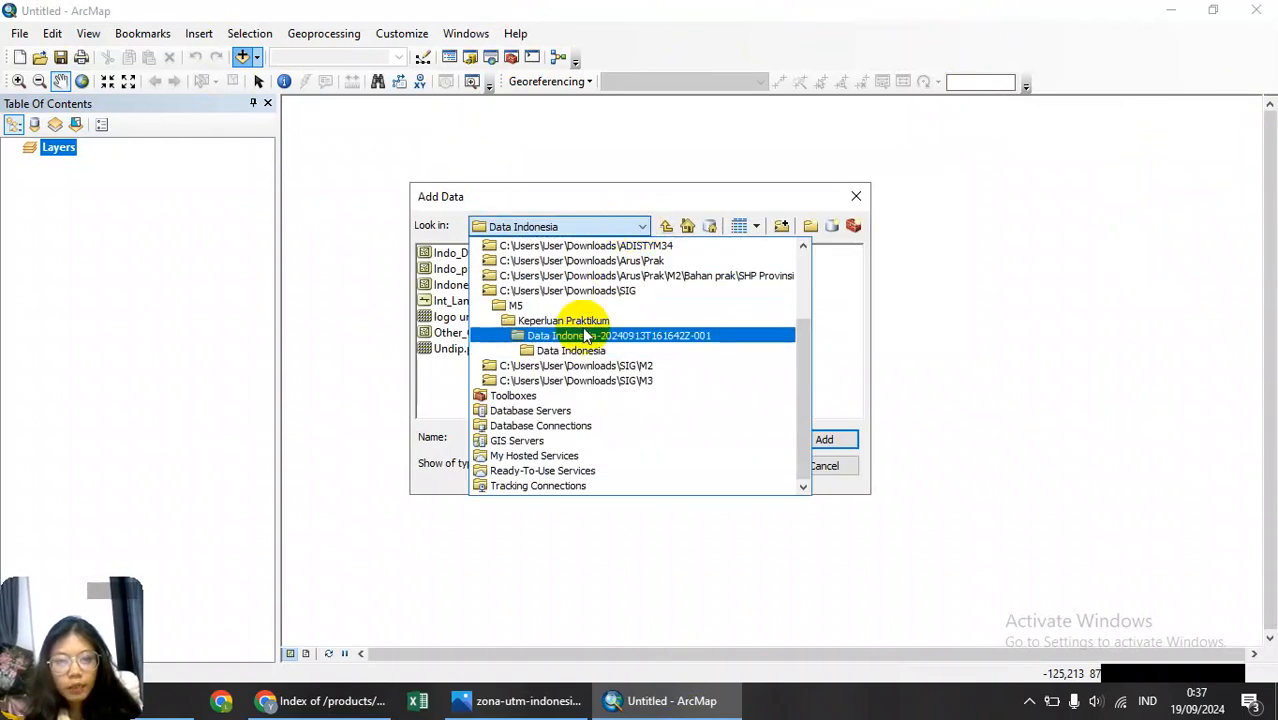
pyautogui.click(500, 308)
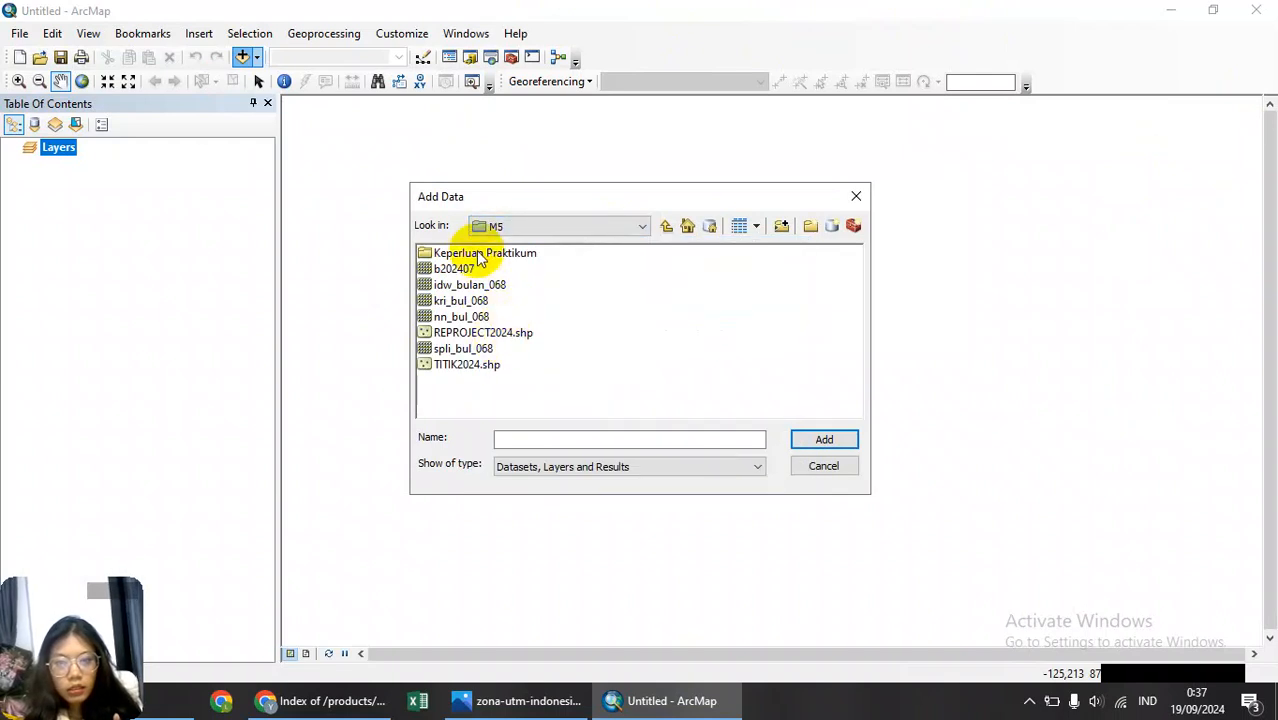
pyautogui.click(556, 228)
pyautogui.click(541, 336)
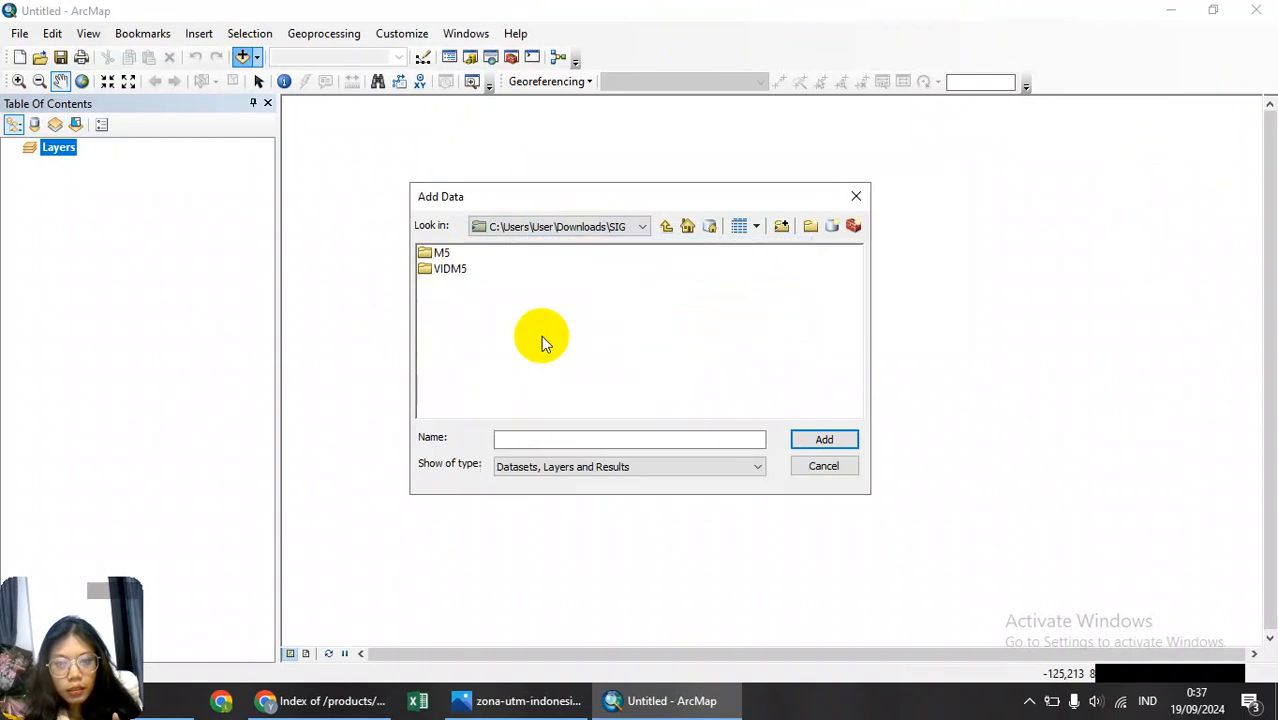
pyautogui.doubleClick(446, 266)
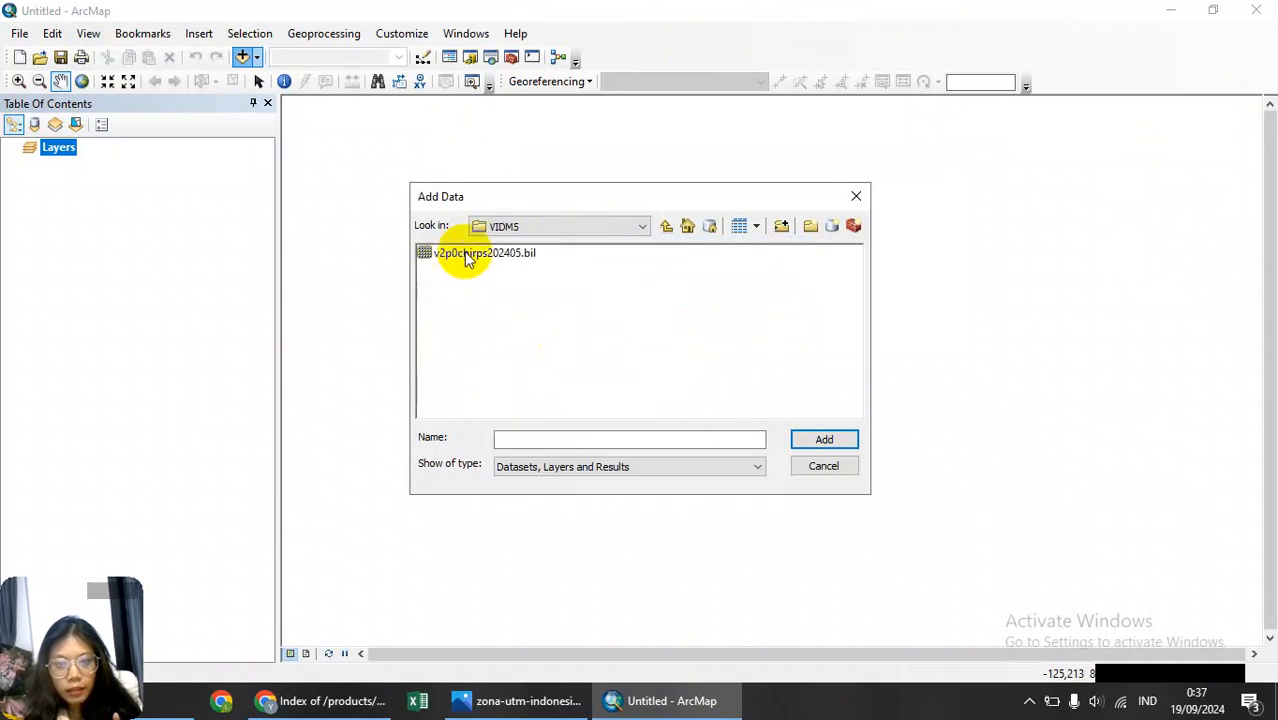
pyautogui.click(456, 257)
pyautogui.click(818, 438)
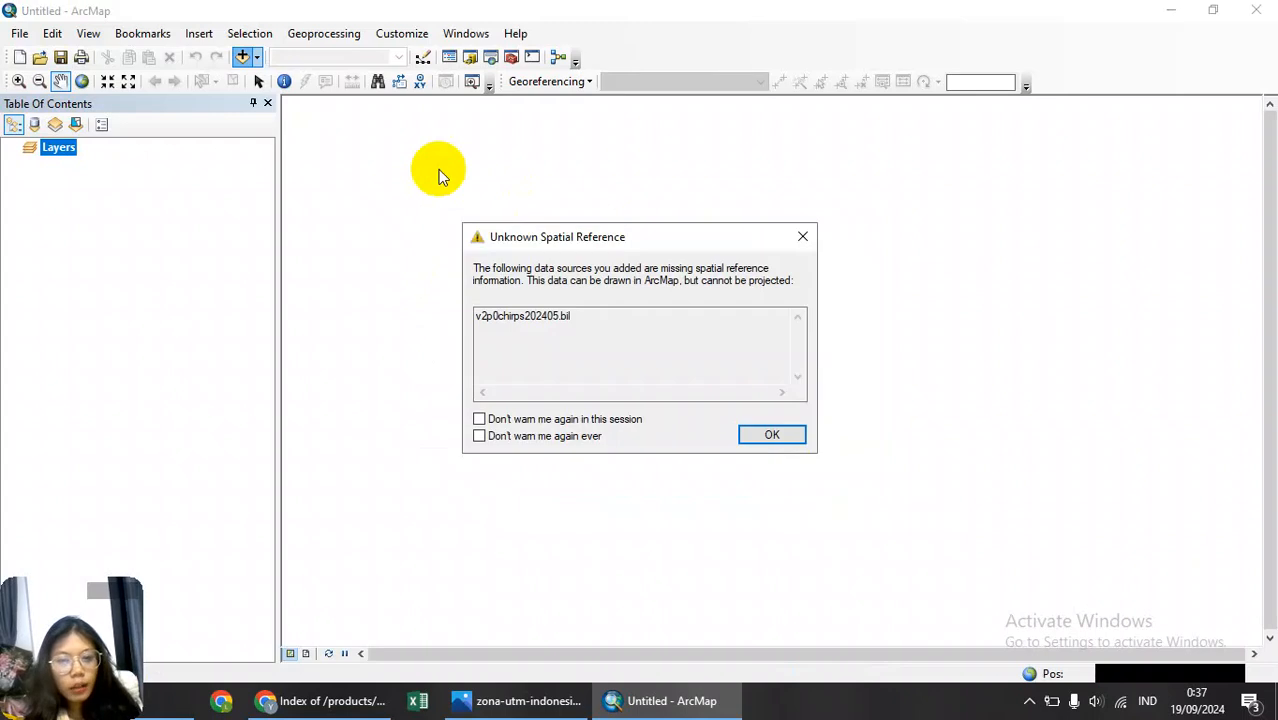
pyautogui.click(763, 436)
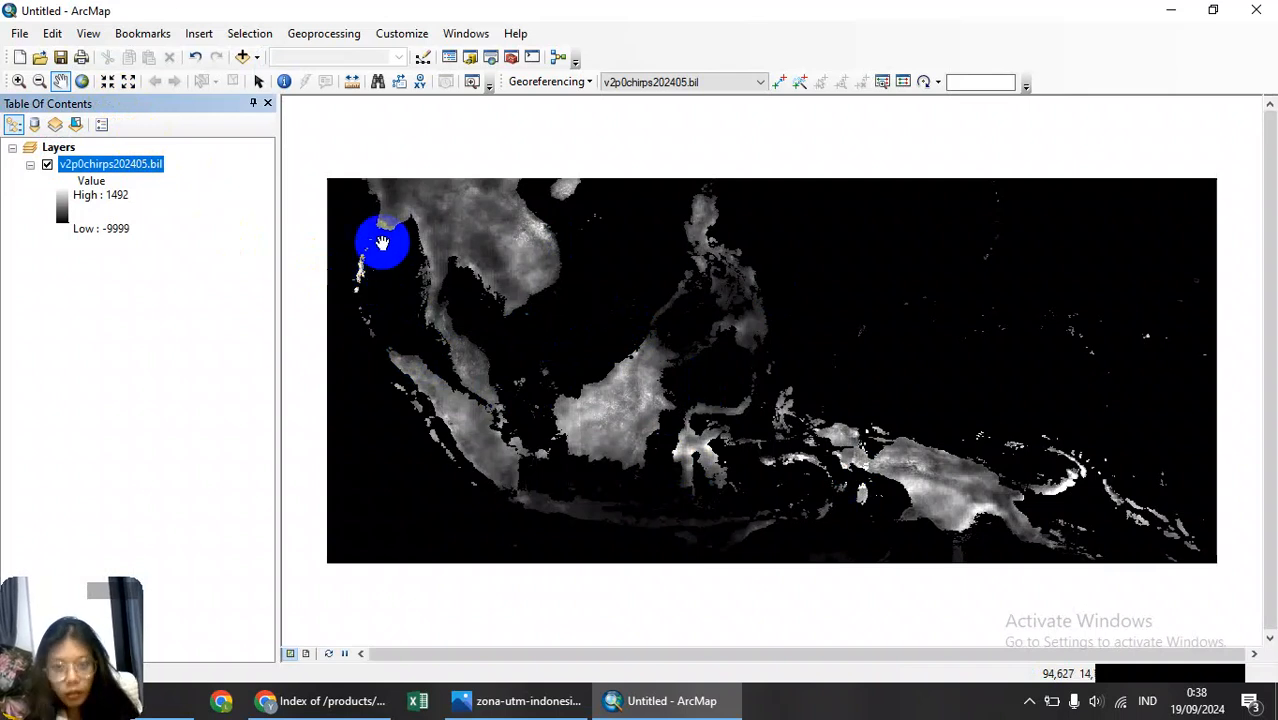
# Open the Raster Calculator from the Map Algebra toolset of the Spatial Analyst Tools.
pyautogui.click(510, 58)
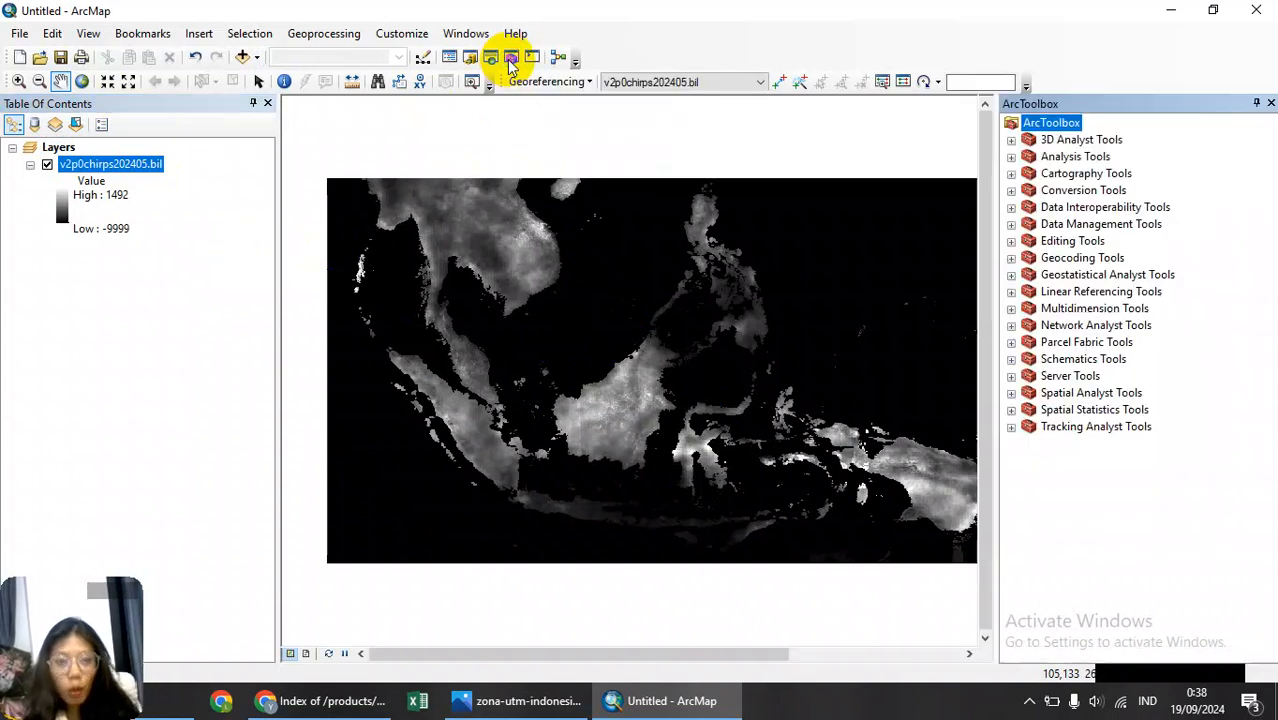
pyautogui.click(1011, 393)
pyautogui.scroll(-1, 1140, 462)
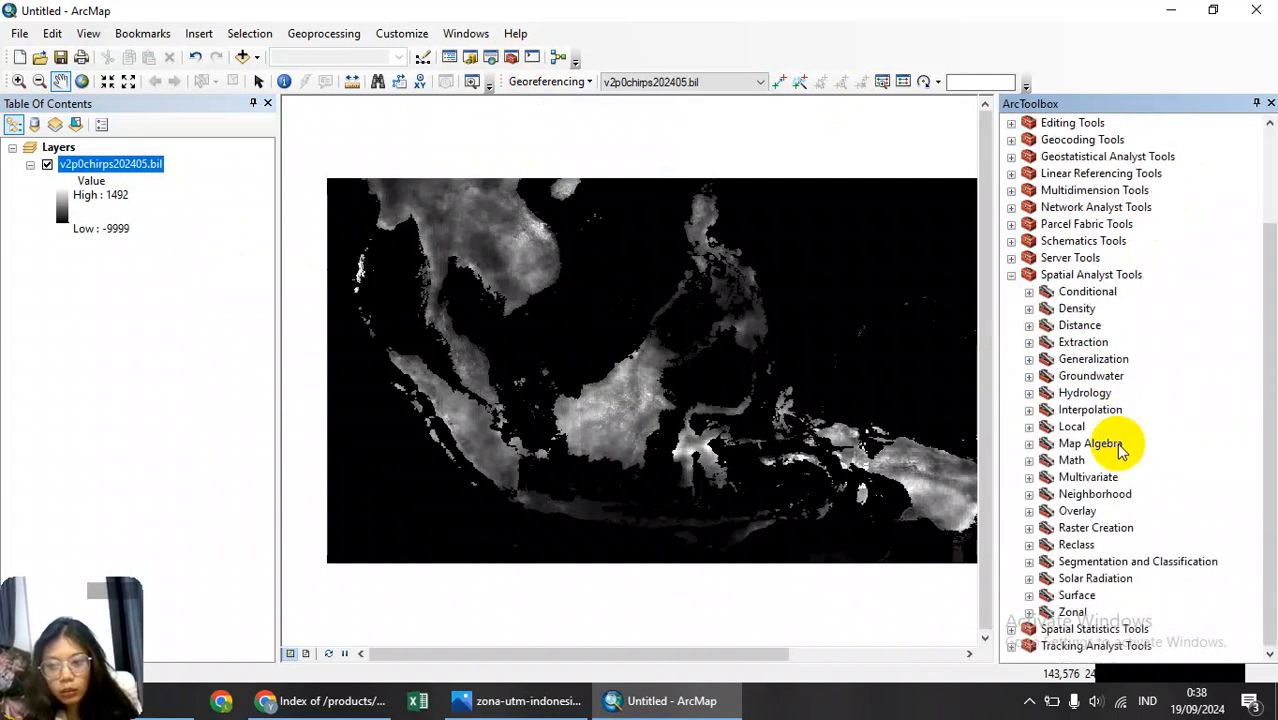
pyautogui.click(1029, 443)
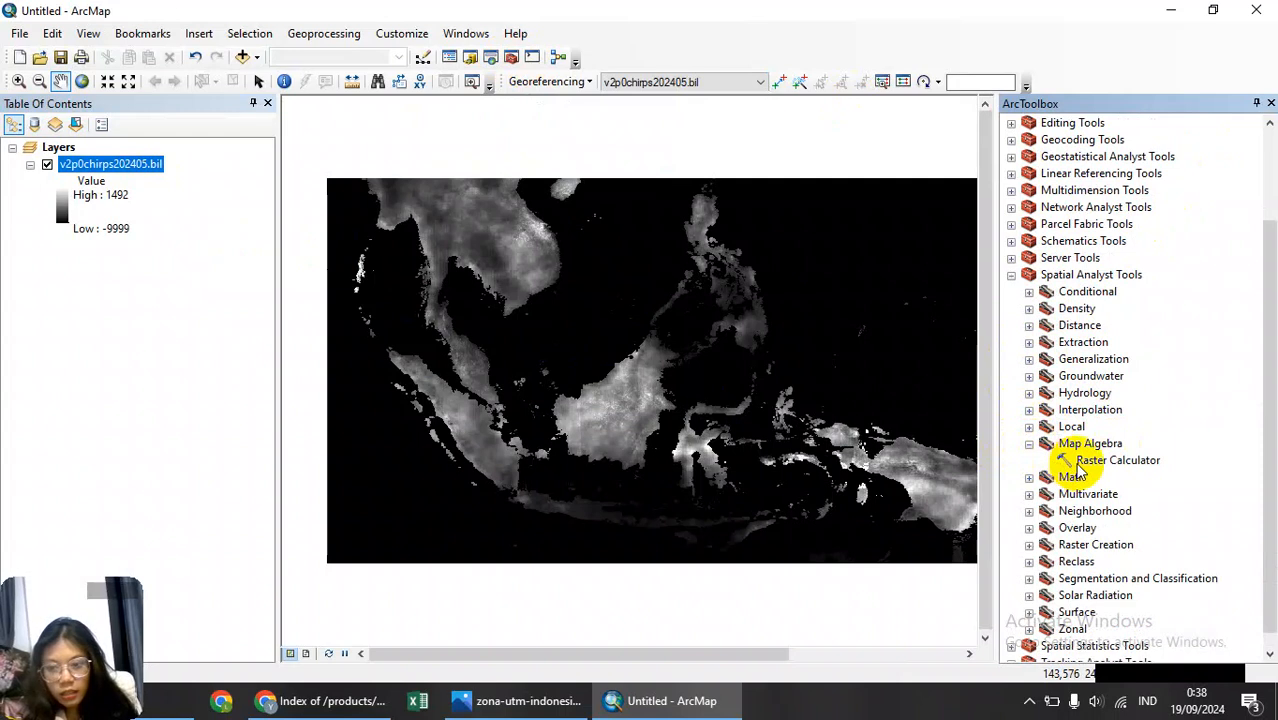
pyautogui.click(1077, 462)
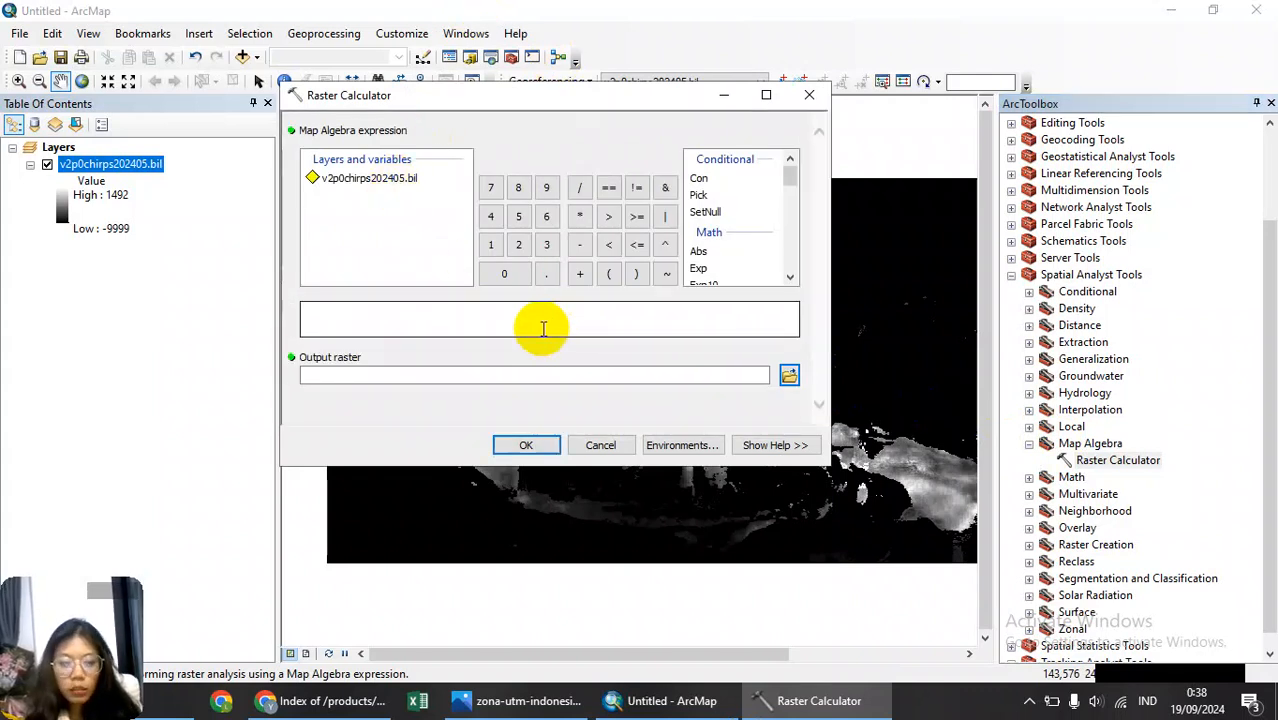
# Build the map algebra expression SetNull("v2p0chirps202405.bil"<0,"v2p0chirps202405.bil") to turn negative cells into NoData.
pyautogui.click(543, 328)
pyautogui.doubleClick(705, 212)
pyautogui.doubleClick(356, 179)
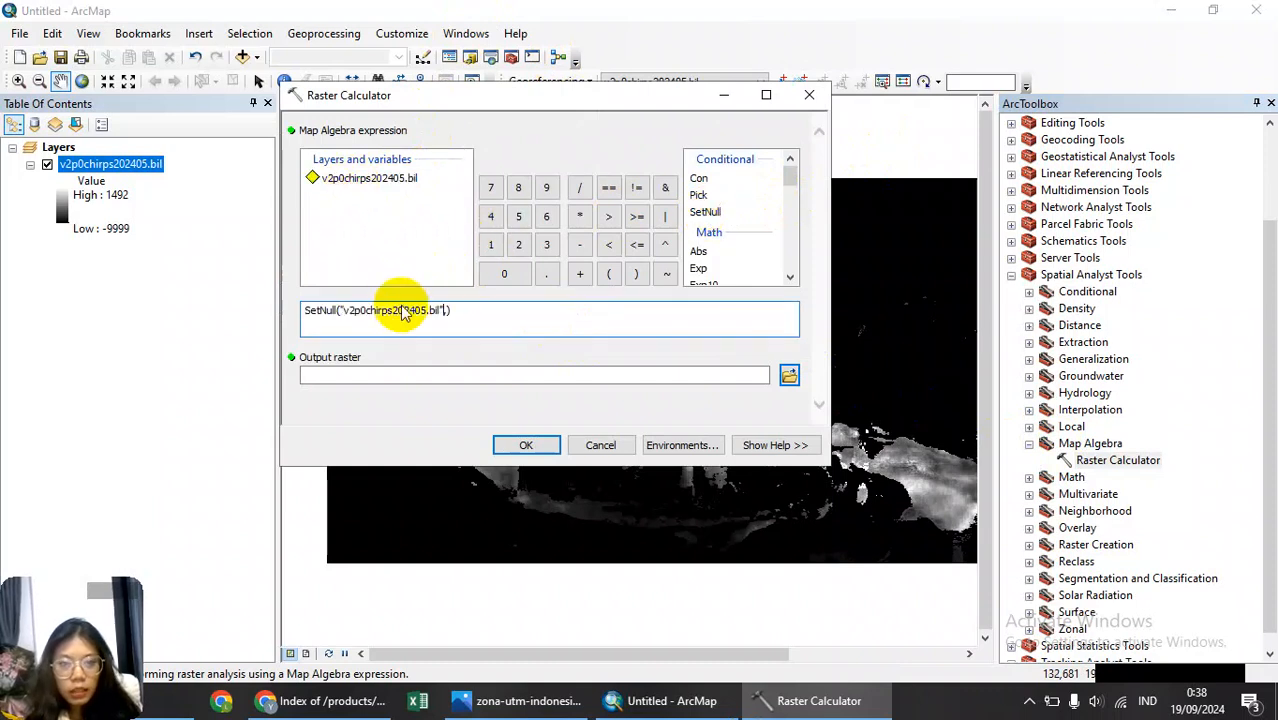
pyautogui.click(605, 248)
pyautogui.click(505, 273)
pyautogui.click(457, 313)
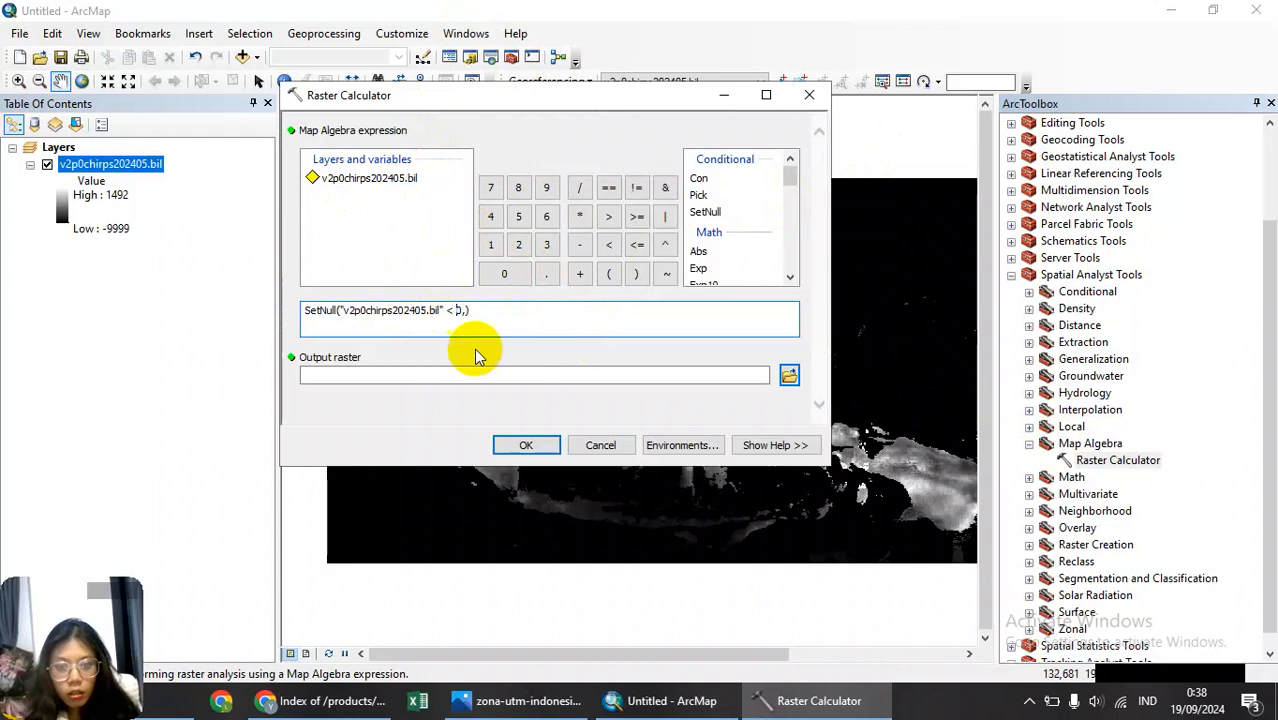
pyautogui.press('BackSpace')
pyautogui.press('Left')
pyautogui.press('BackSpace')
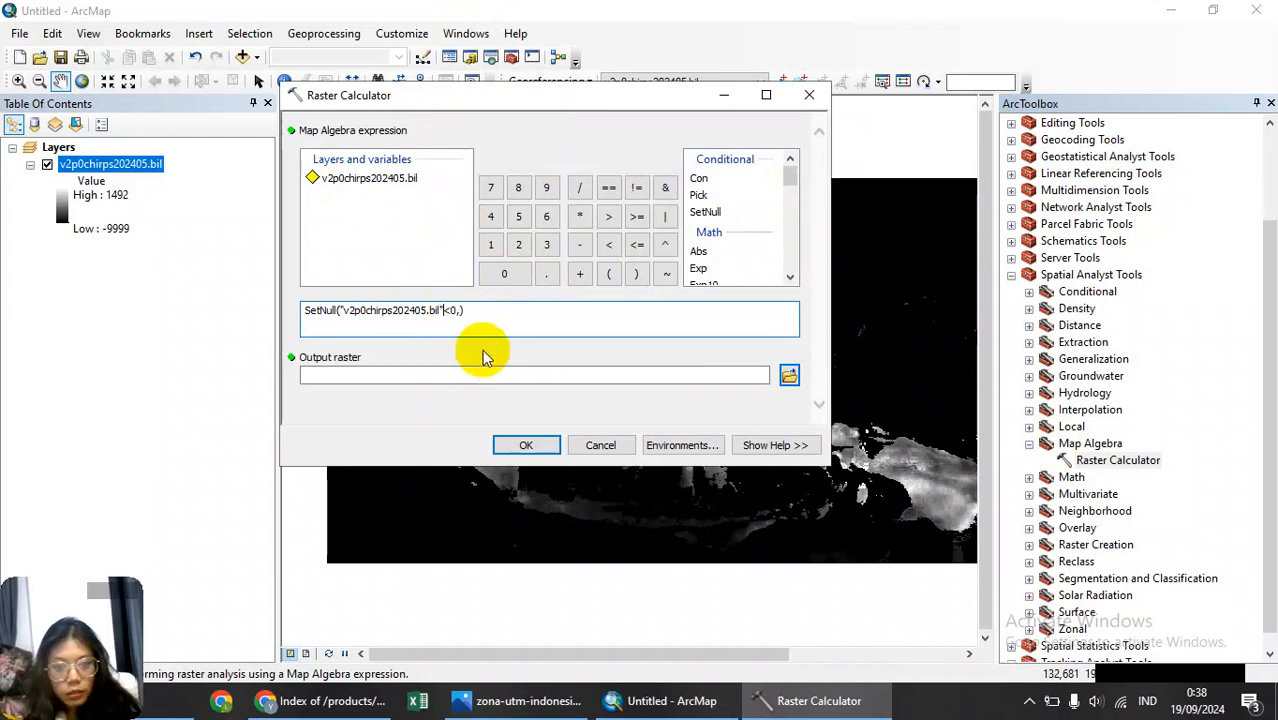
pyautogui.click(463, 318)
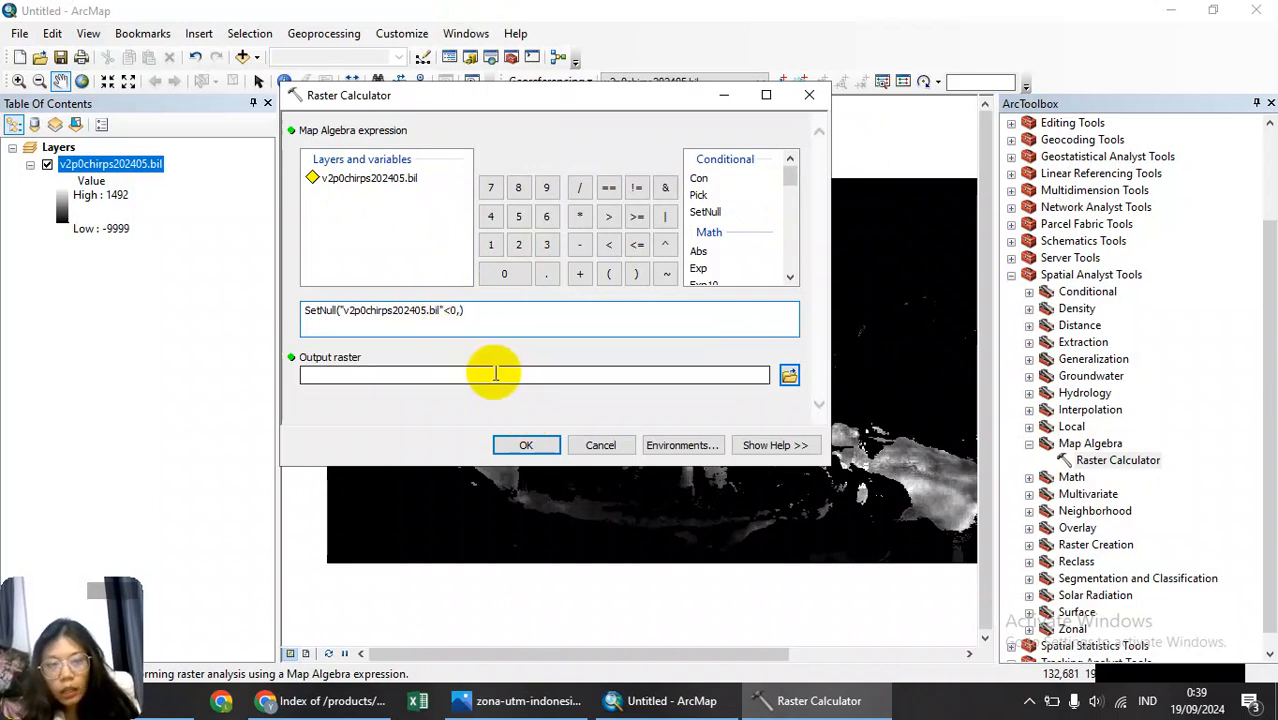
pyautogui.click(372, 183)
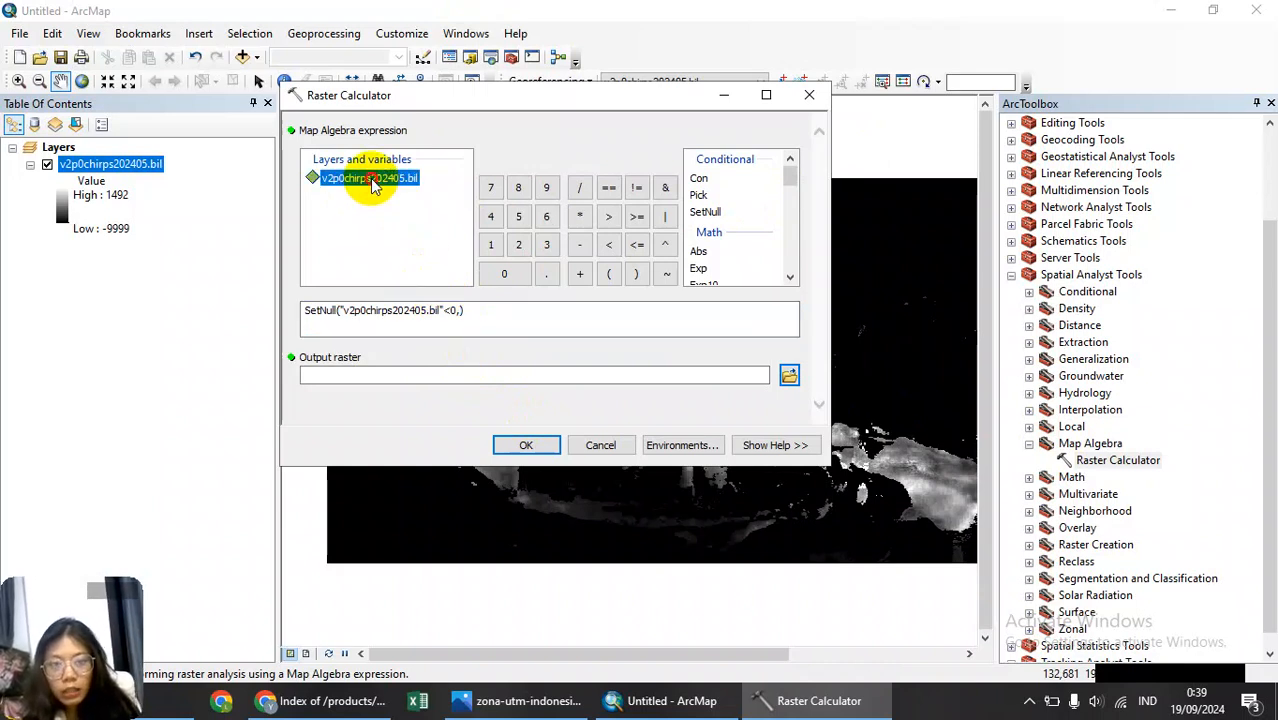
pyautogui.doubleClick(372, 183)
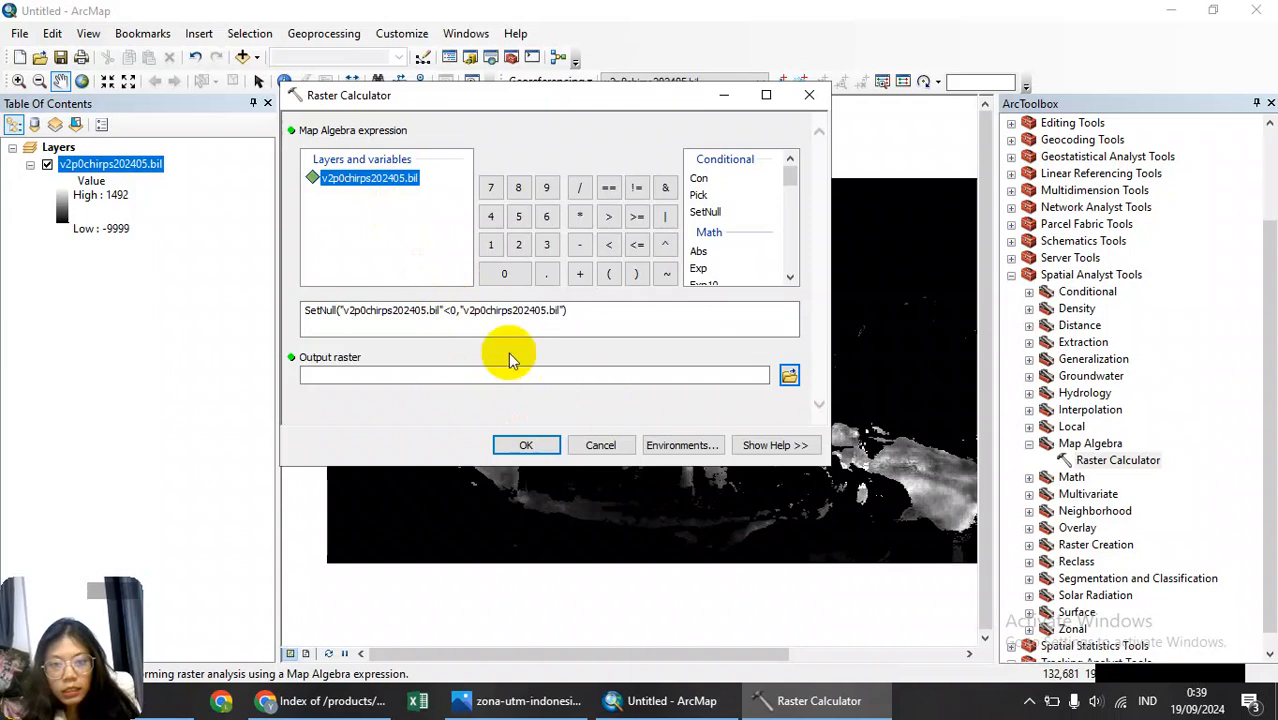
# Set the Raster Calculator's output raster to bul202405 in the Downloads\SIG\VIDM5 folder.
pyautogui.click(788, 376)
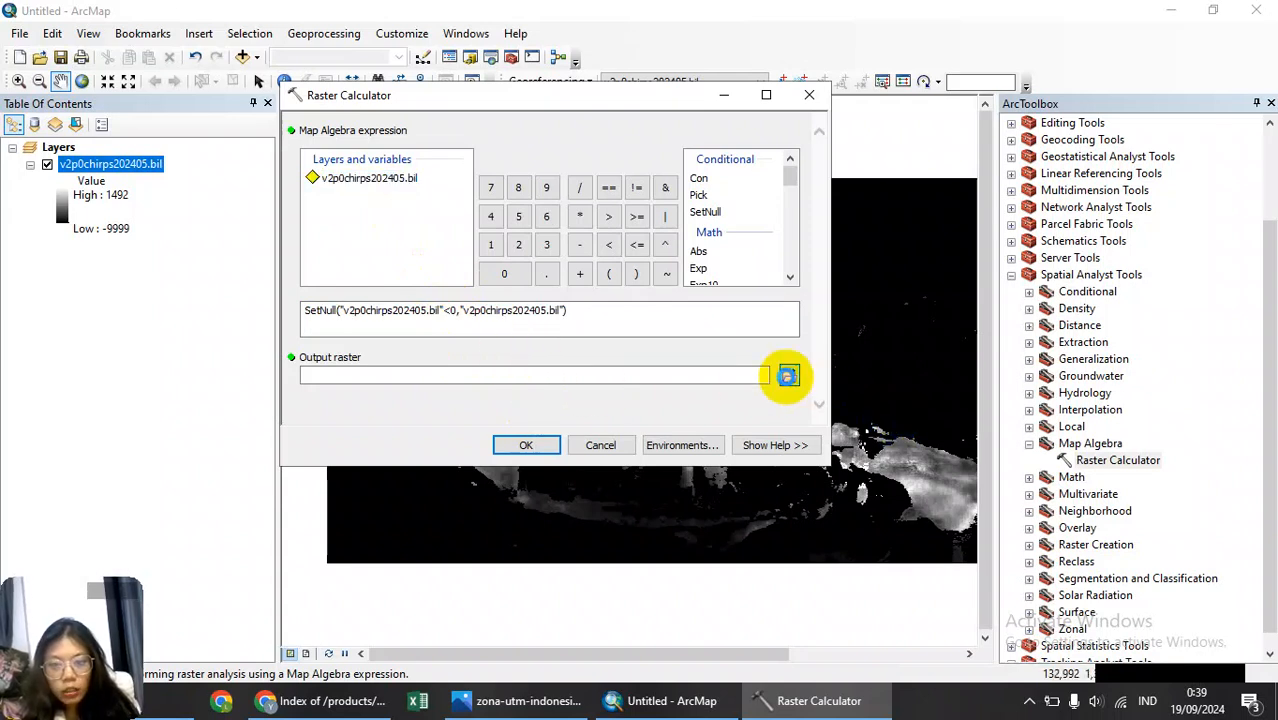
pyautogui.click(505, 163)
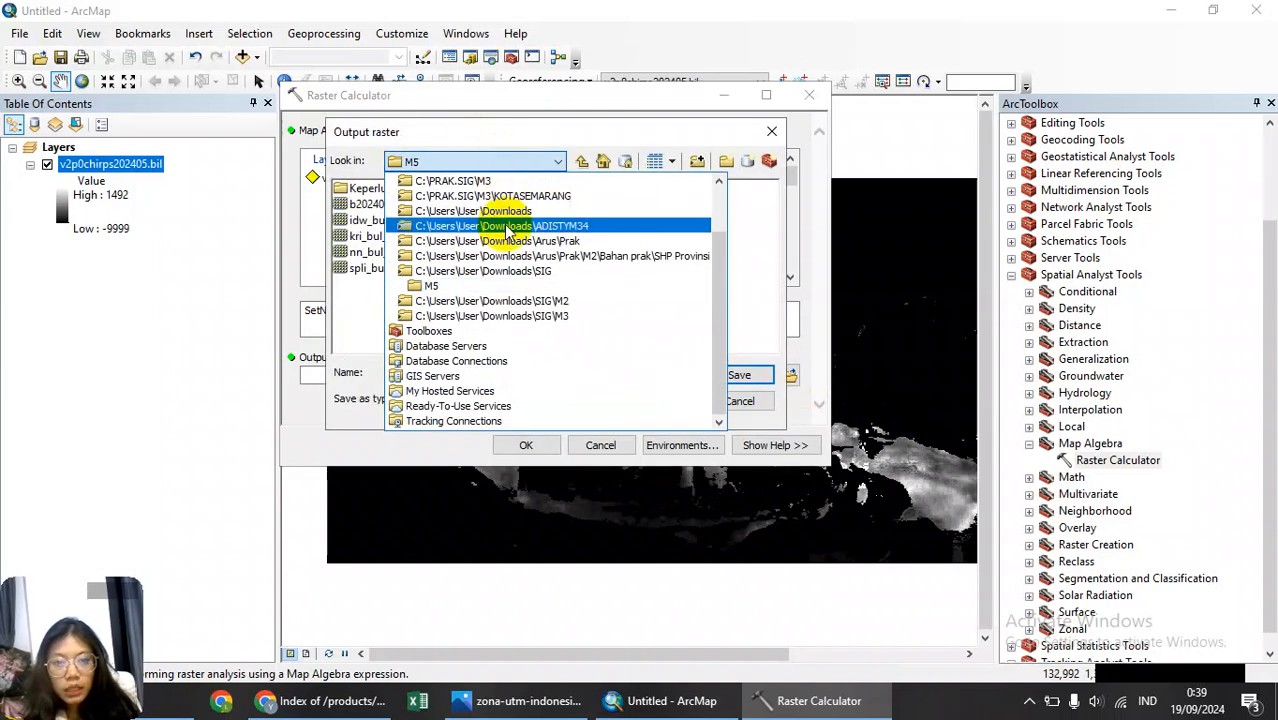
pyautogui.click(499, 270)
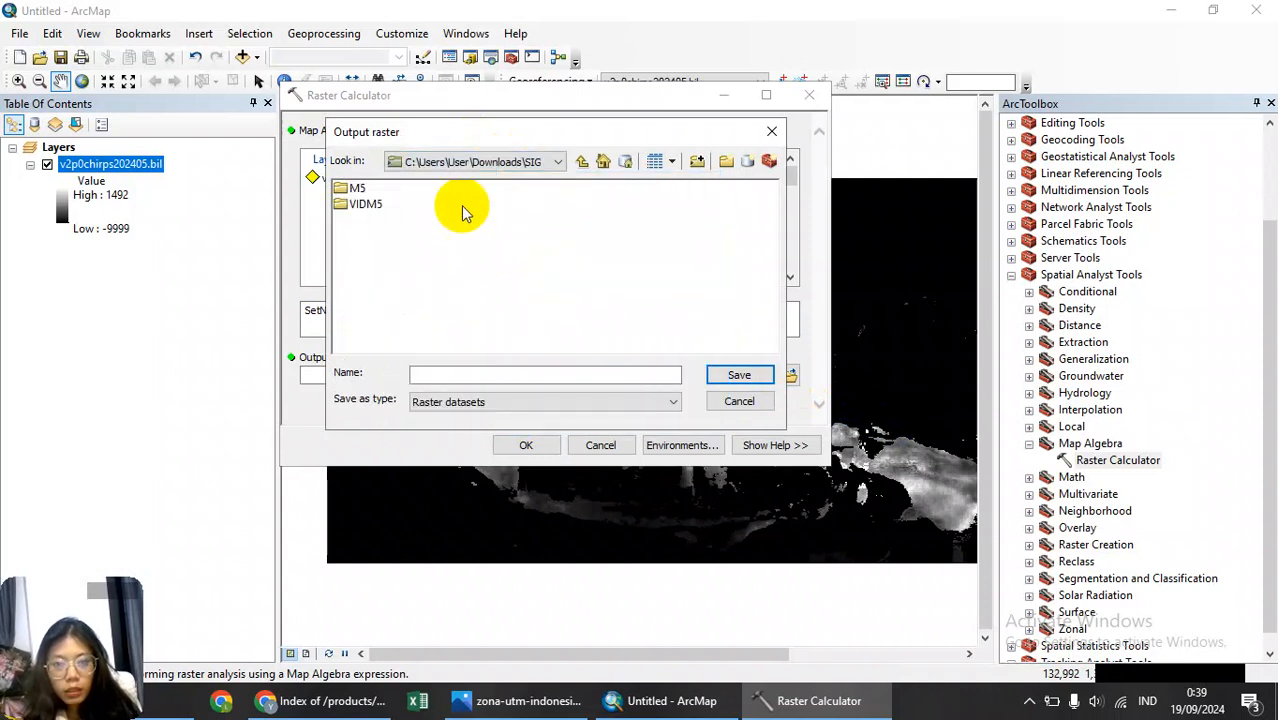
pyautogui.doubleClick(362, 205)
pyautogui.click(486, 375)
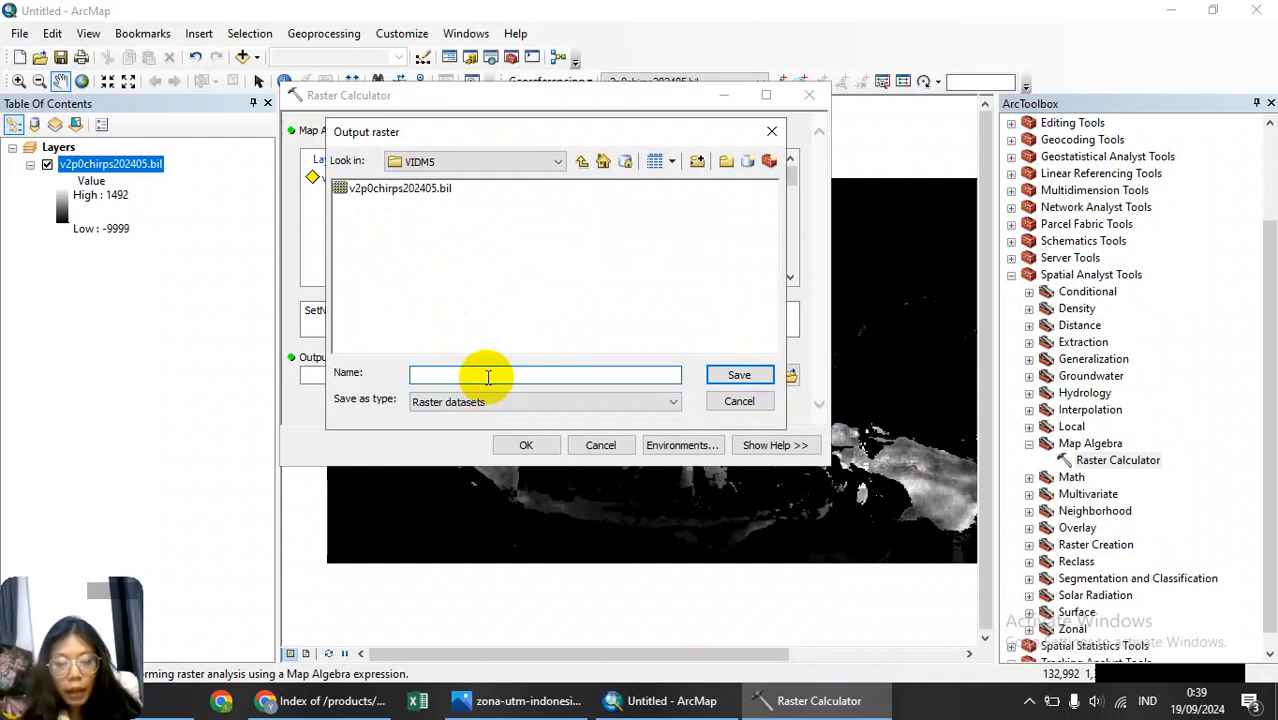
pyautogui.write('bul2')
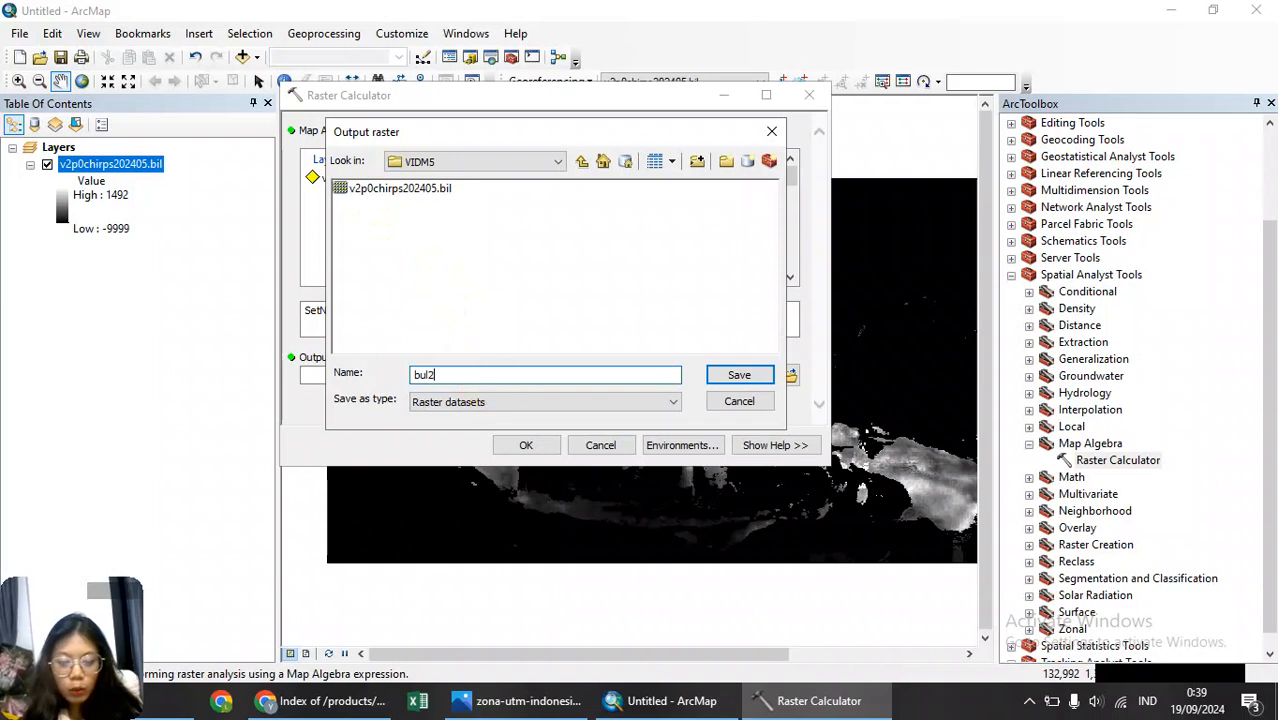
pyautogui.write('405')
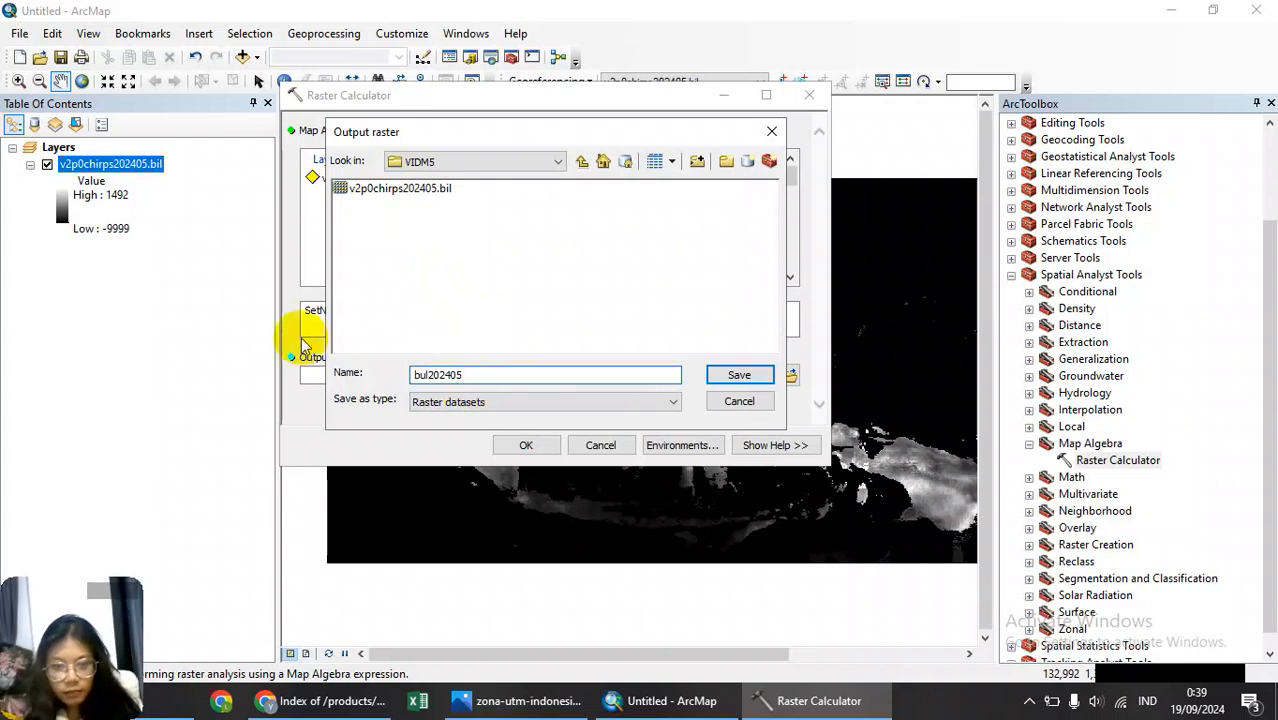
pyautogui.click(739, 375)
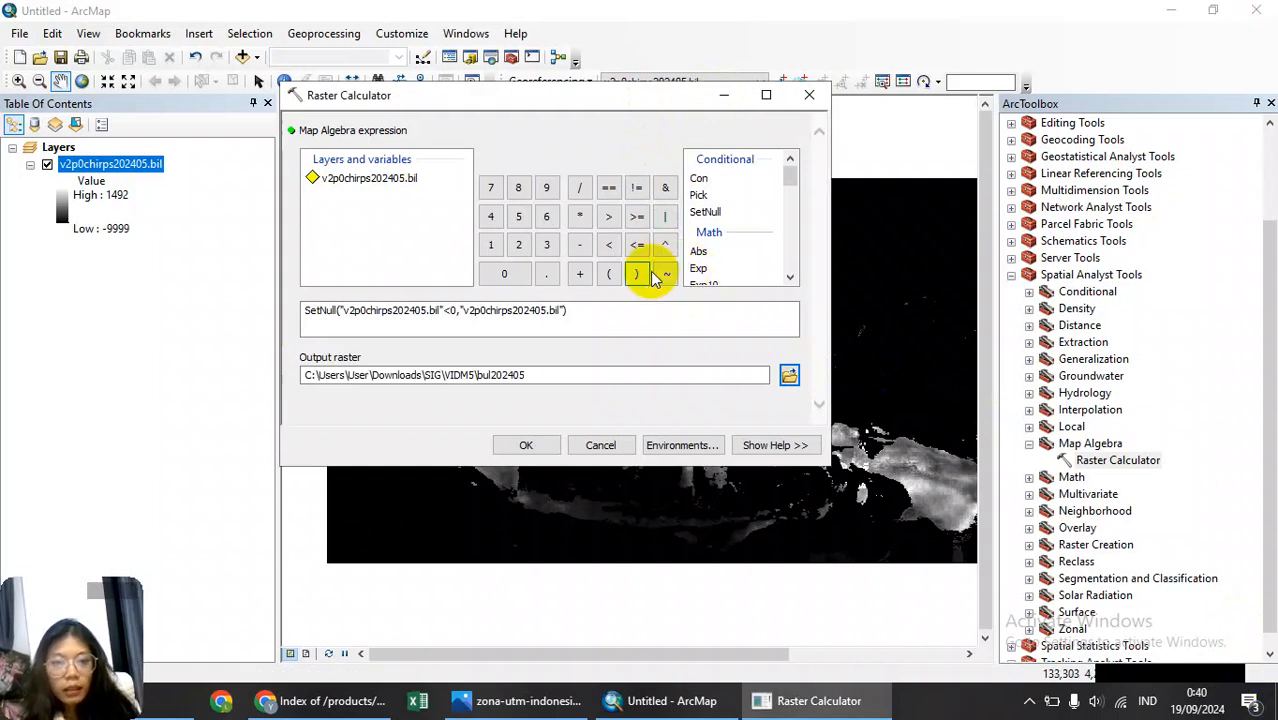
# Try to run the SetNull calculation with bul202405 as the output raster.
pyautogui.click(536, 442)
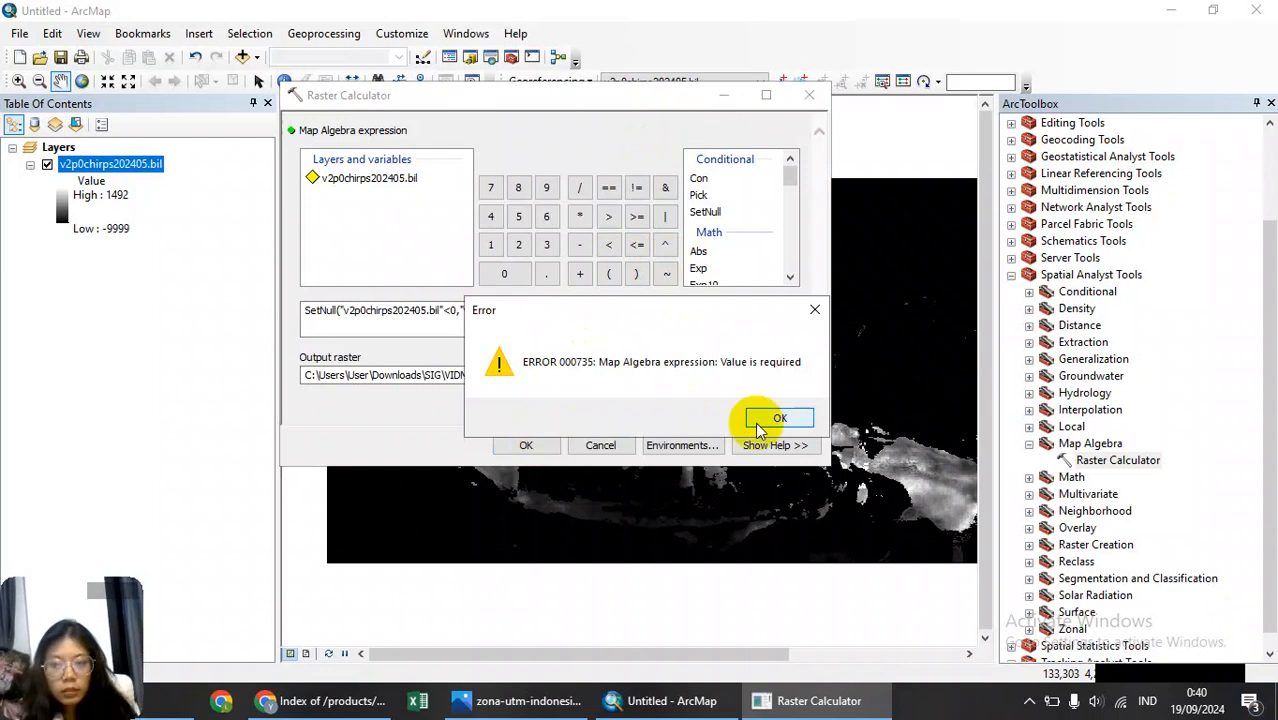
pyautogui.click(778, 418)
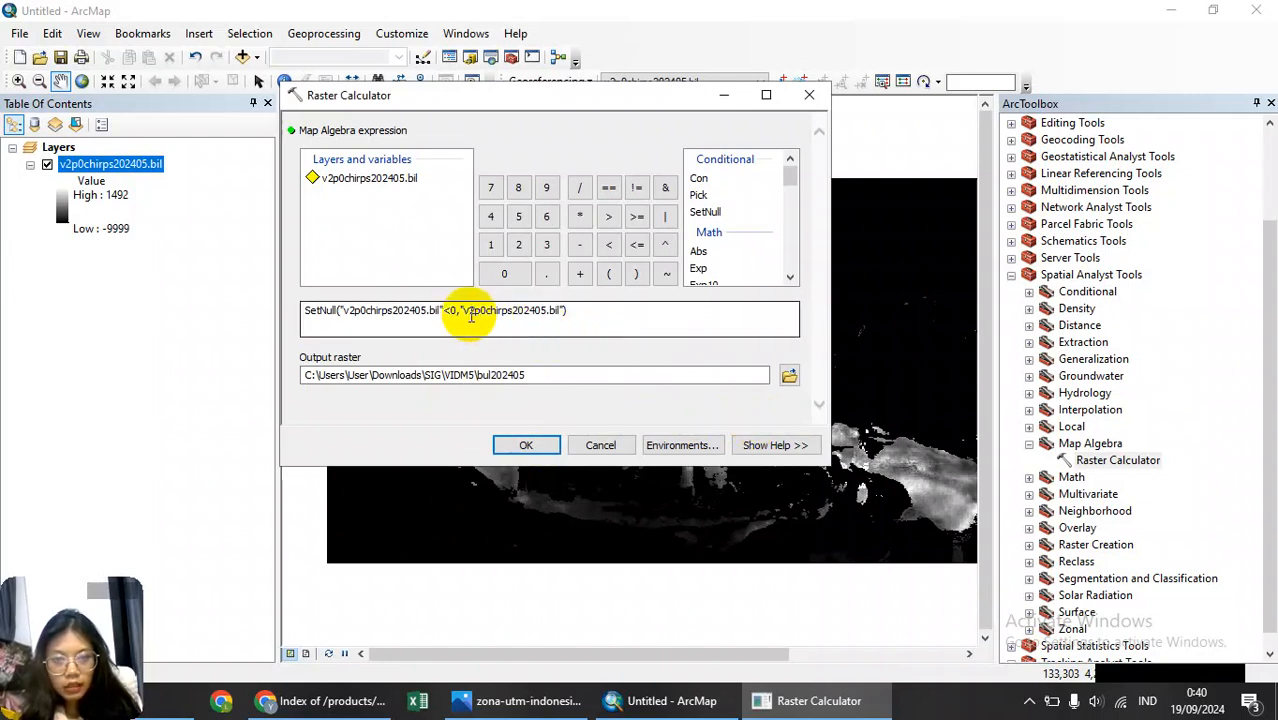
pyautogui.click(533, 443)
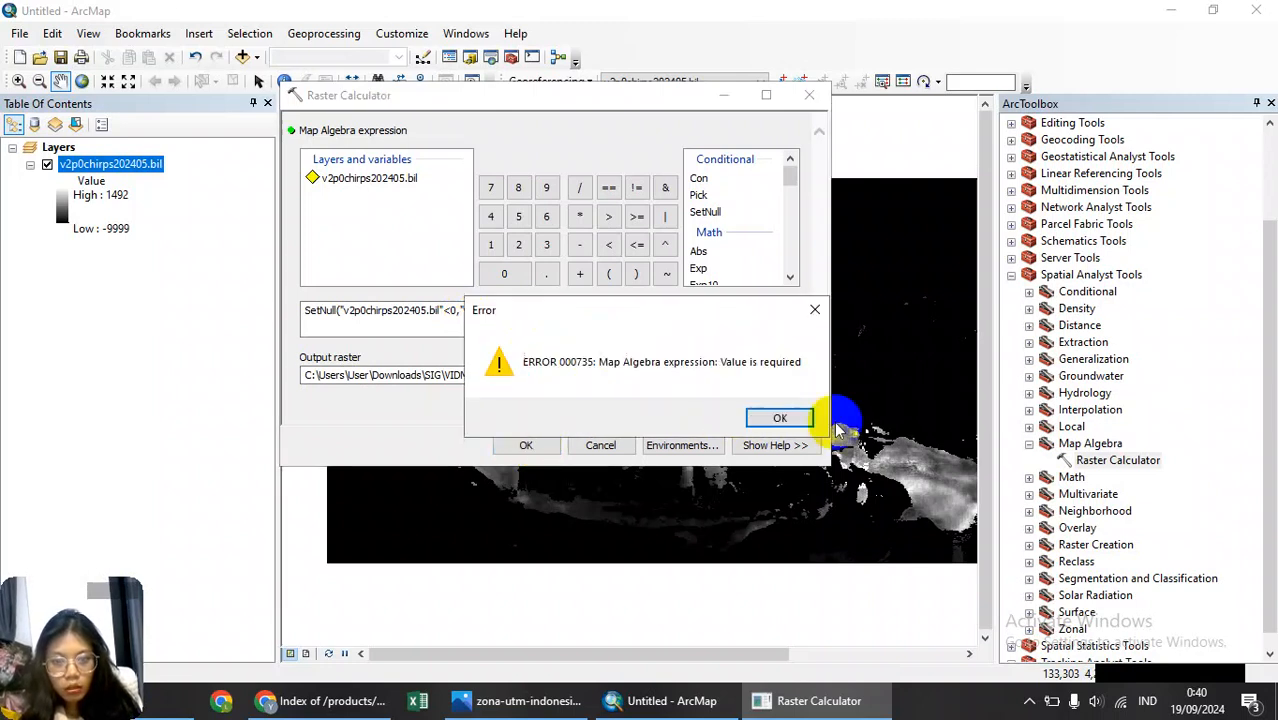
pyautogui.click(779, 420)
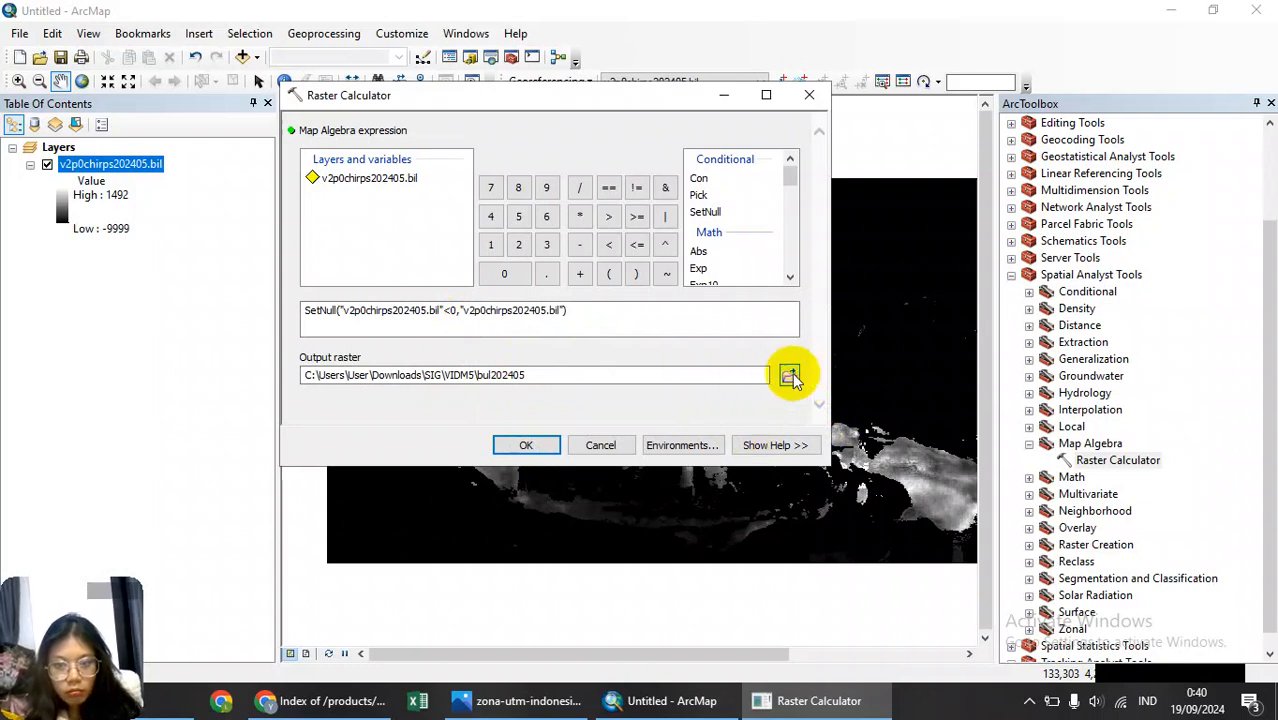
# Rename the output raster to B202405 in the VIDM5 folder and run the SetNull calculation.
pyautogui.click(789, 376)
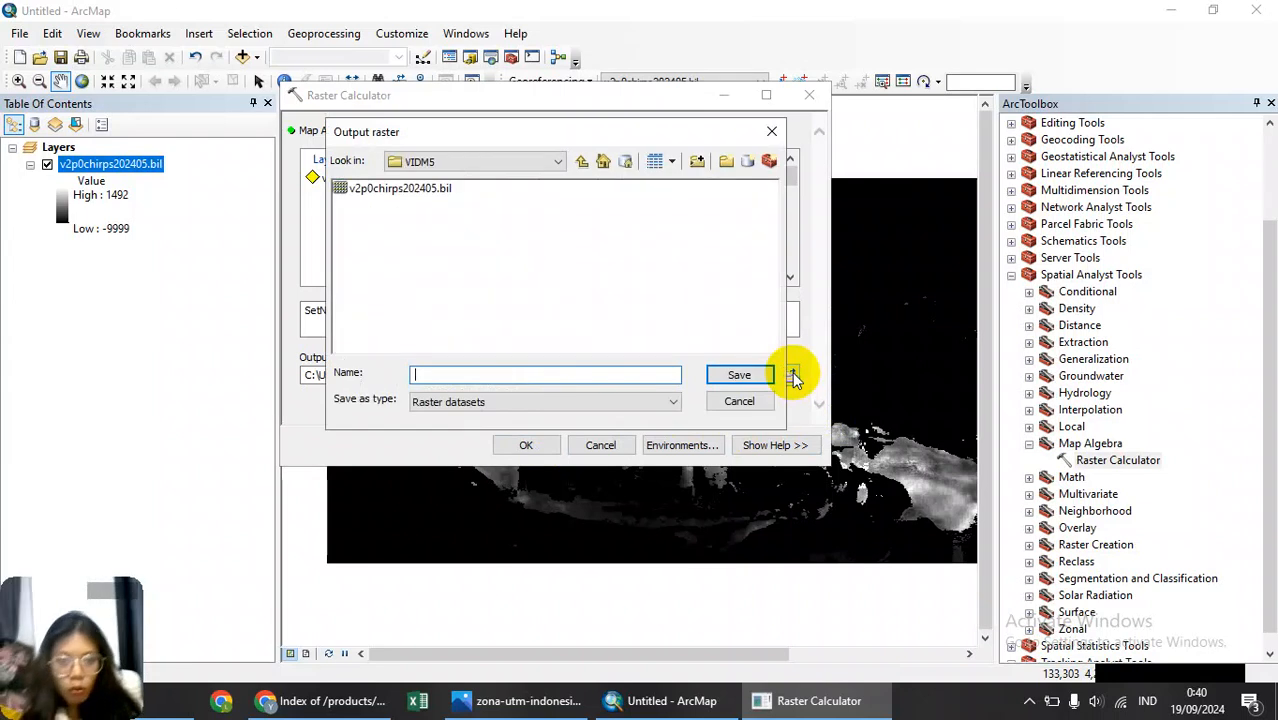
pyautogui.write('B202405')
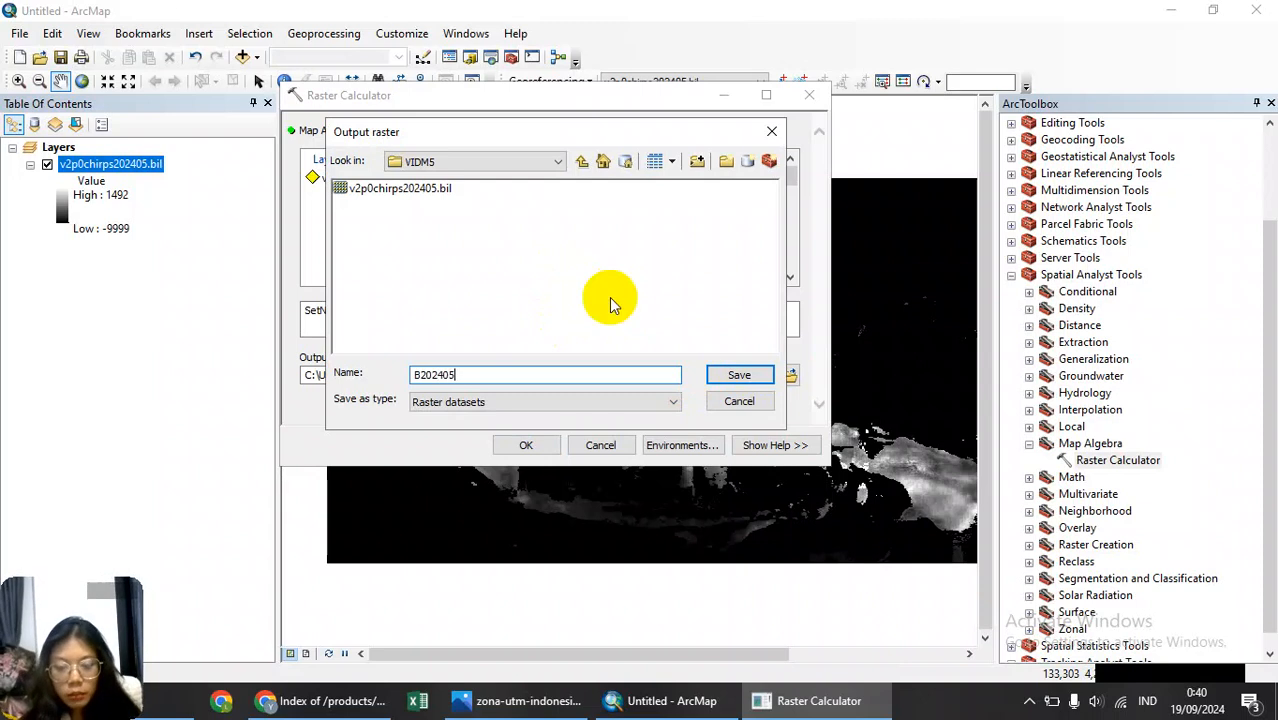
pyautogui.click(739, 377)
pyautogui.click(533, 450)
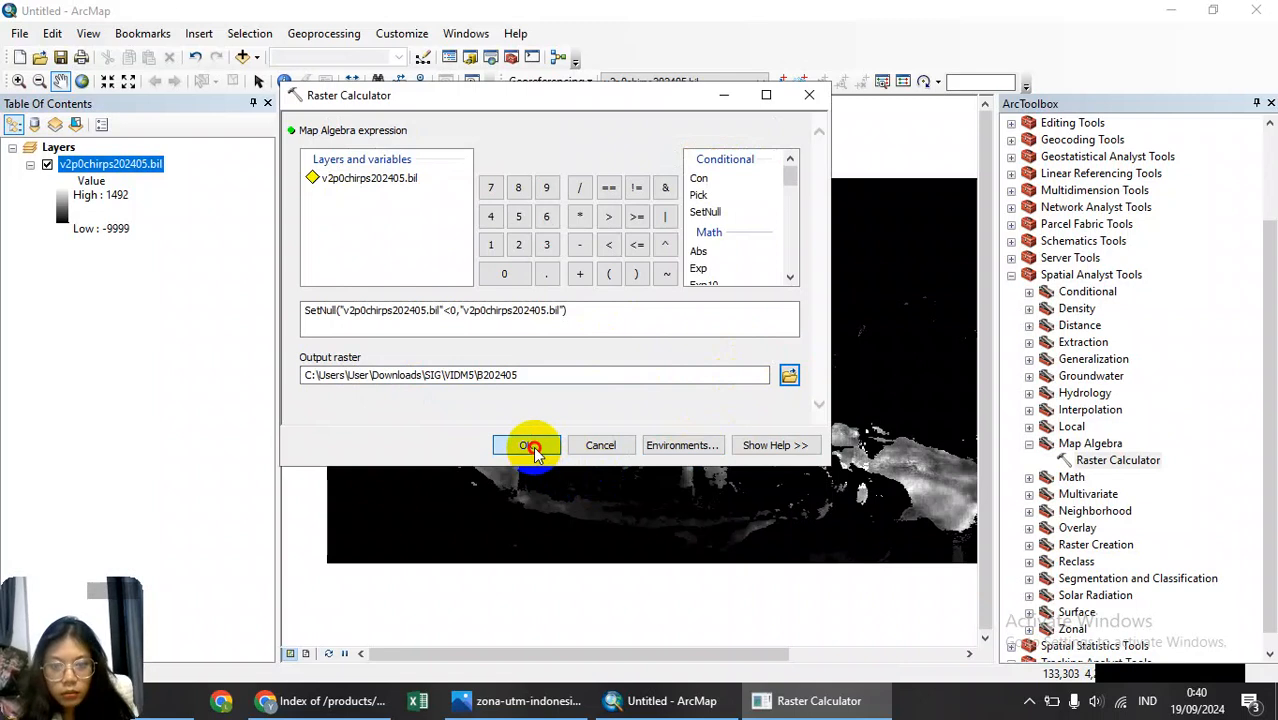
pyautogui.click(785, 418)
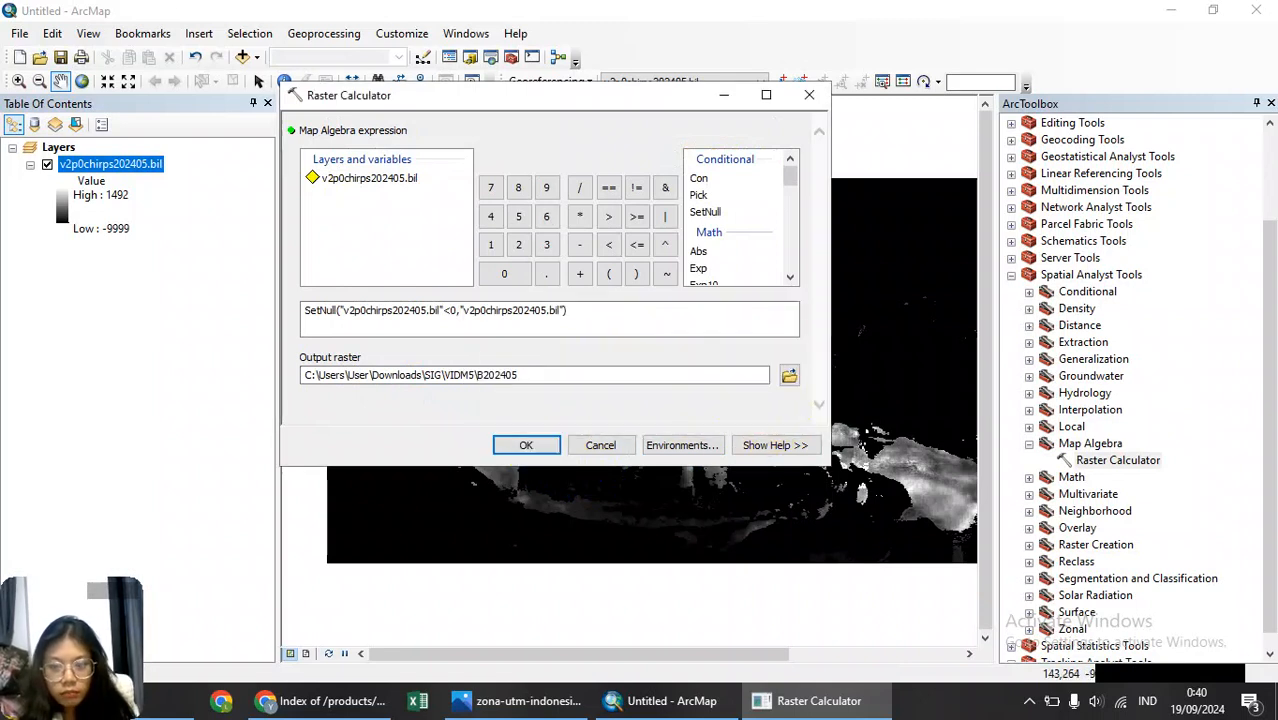
pyautogui.click(528, 445)
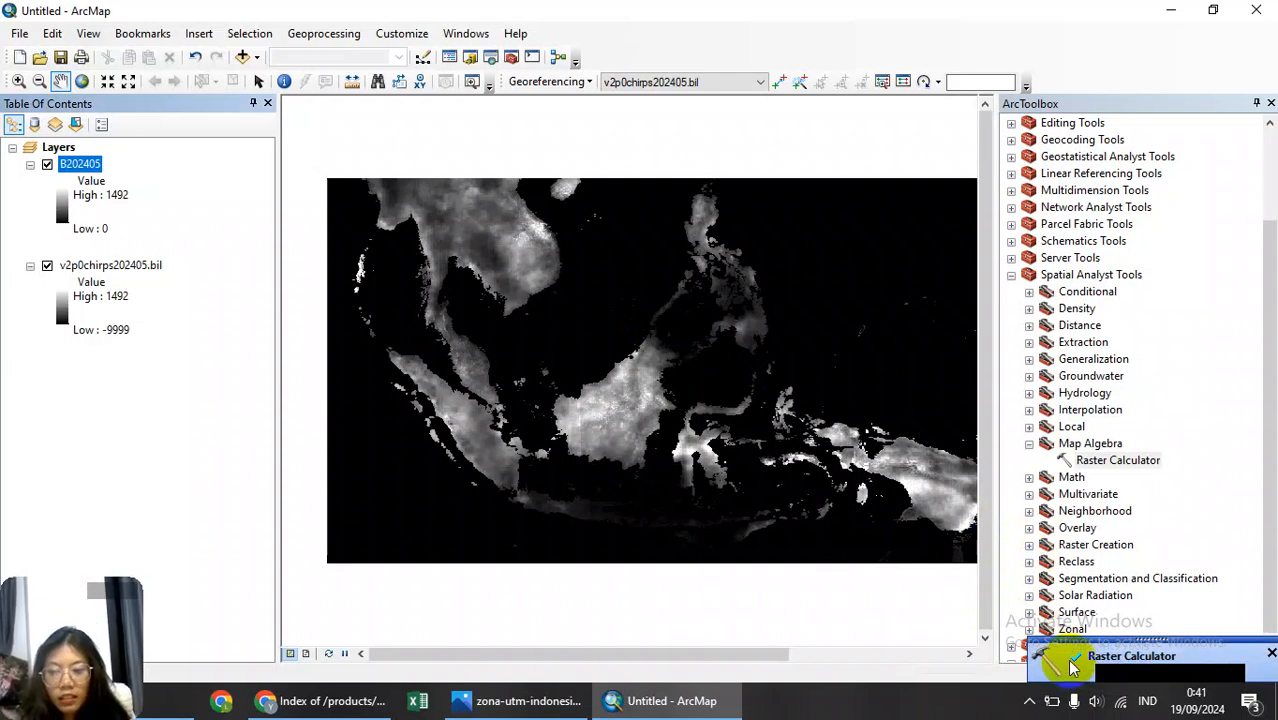
# Hide the original v2p0chirps202405.bil layer on the map.
pyautogui.click(376, 222)
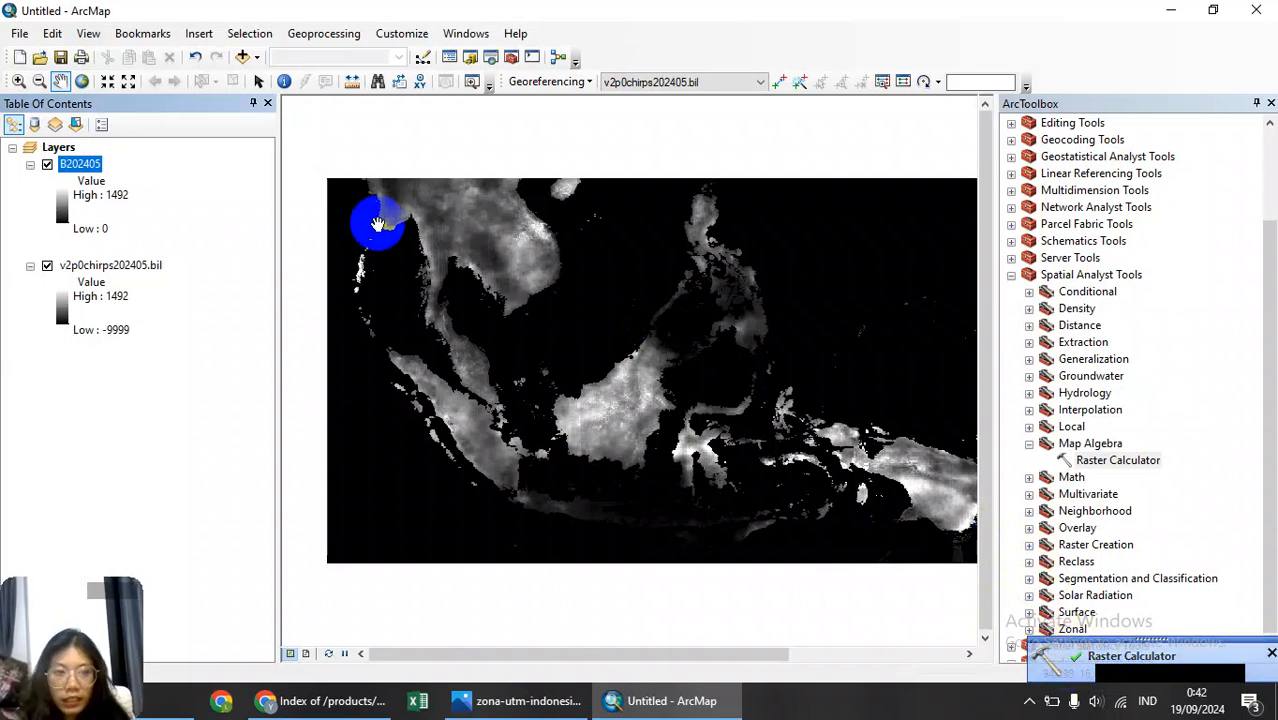
pyautogui.click(47, 266)
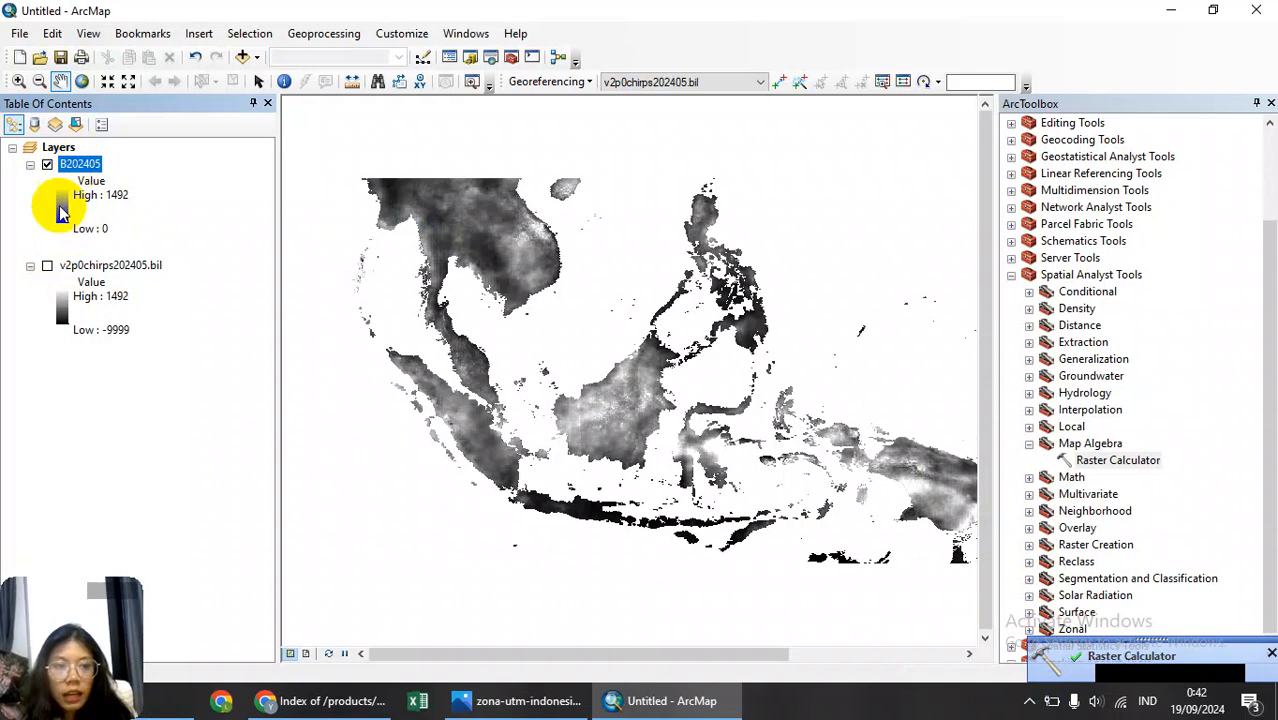
# Change the stretched symbology of the B202405 layer to the cyan-blue-magenta color ramp.
pyautogui.click(86, 165)
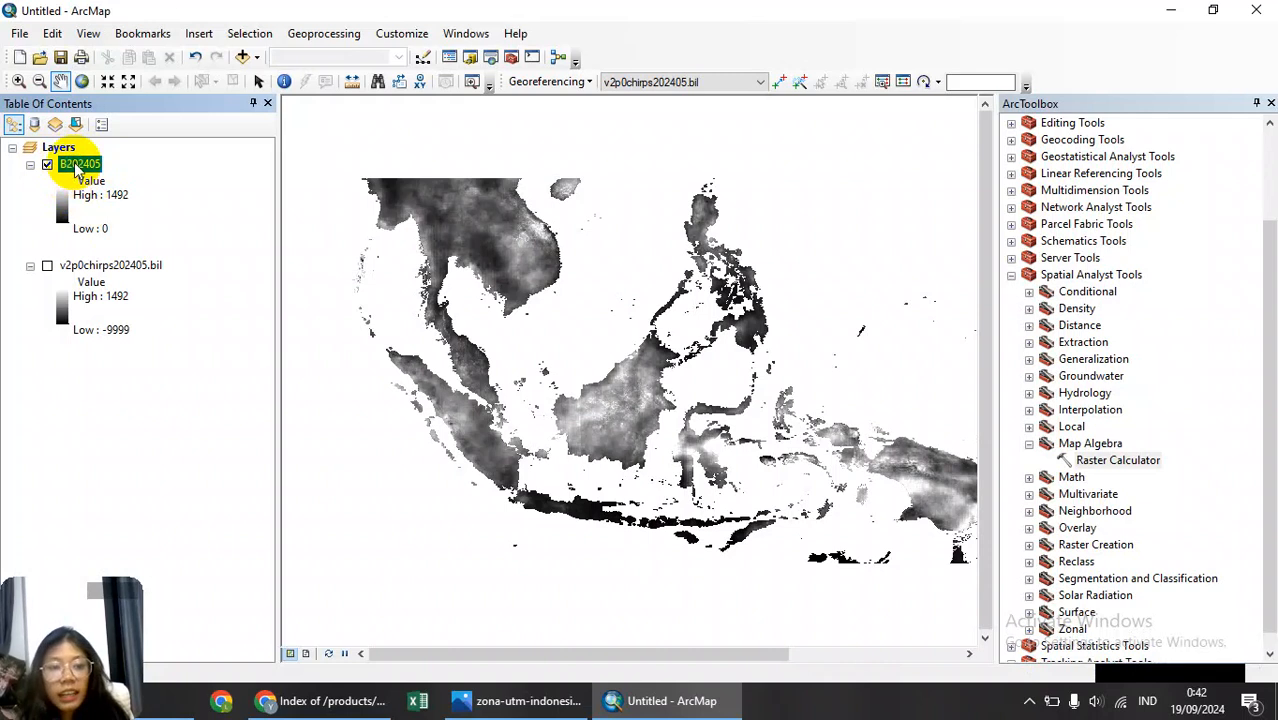
pyautogui.rightClick(75, 168)
pyautogui.click(143, 434)
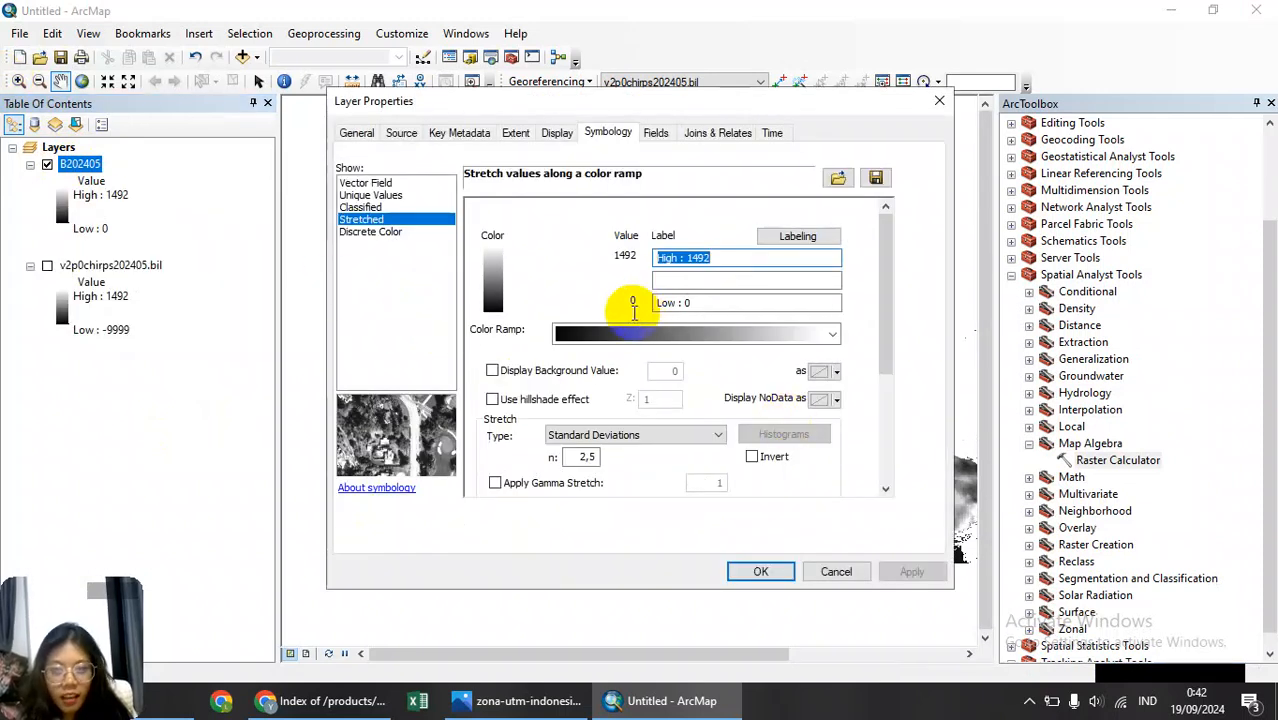
pyautogui.click(600, 143)
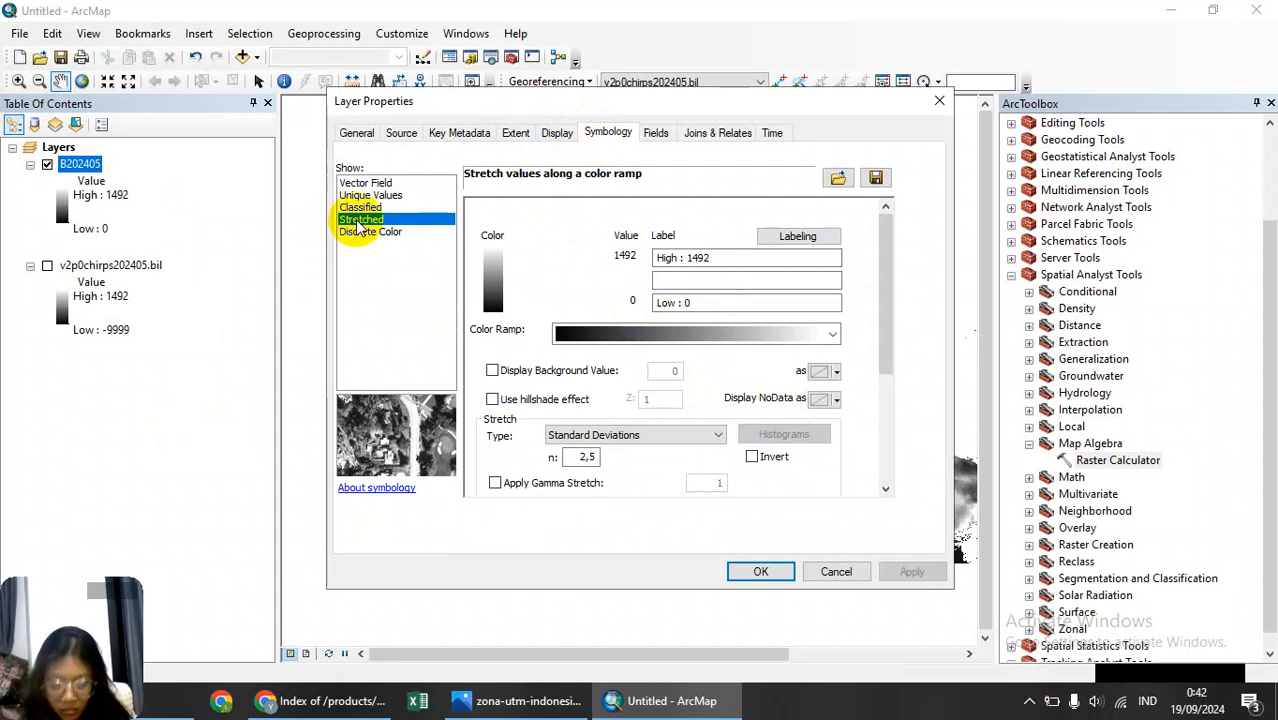
pyautogui.click(832, 334)
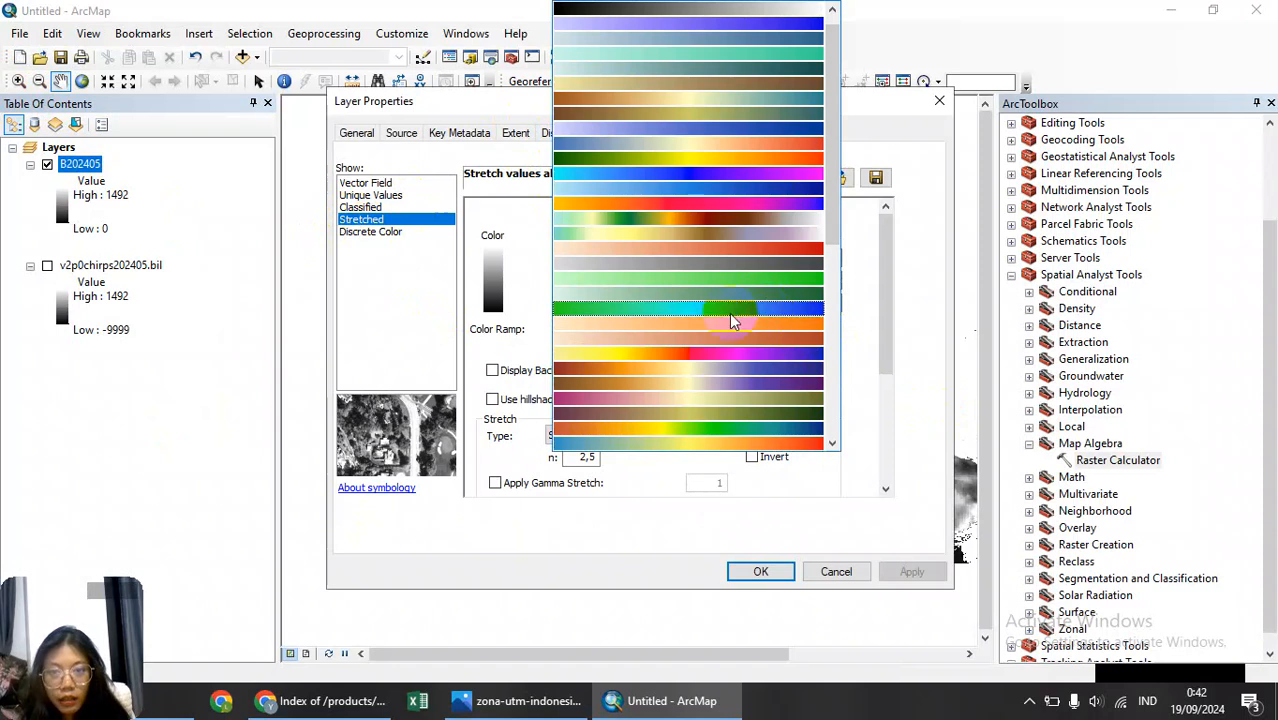
pyautogui.click(686, 175)
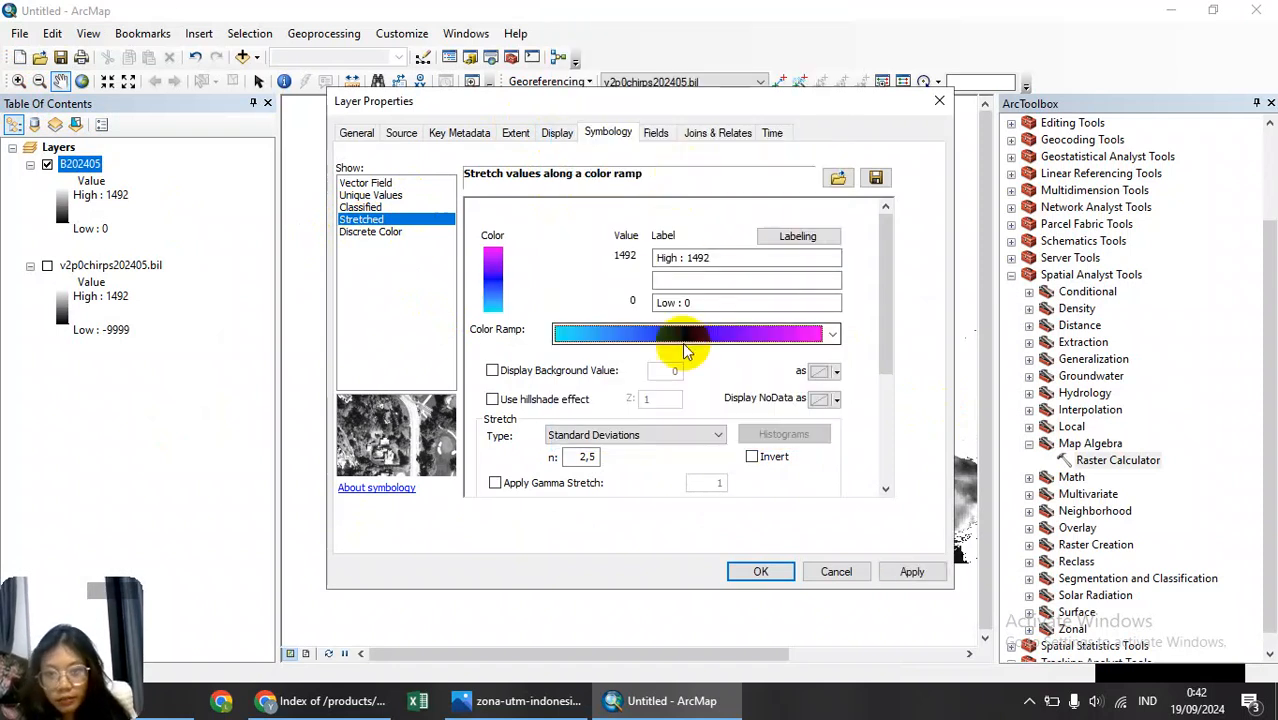
pyautogui.click(762, 570)
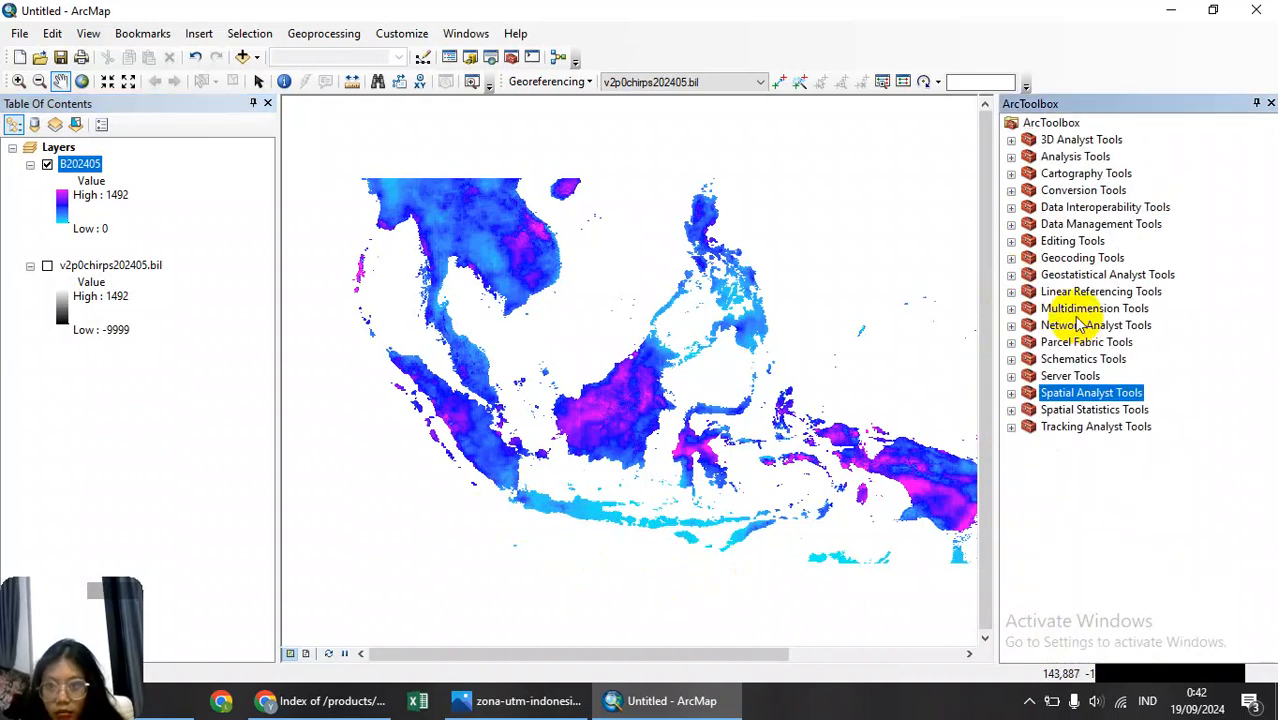
# Open the Raster to Point conversion tool and set B202405 as its input raster with VALUE as the field.
pyautogui.click(1011, 190)
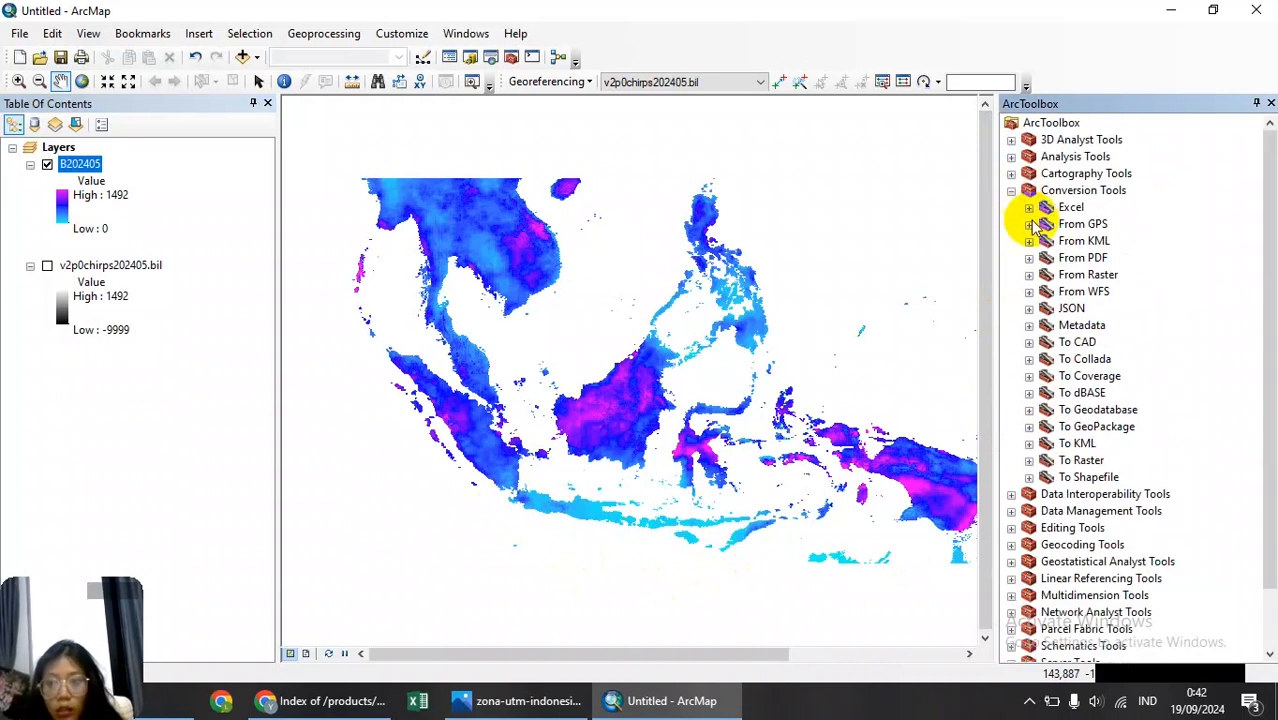
pyautogui.click(1029, 275)
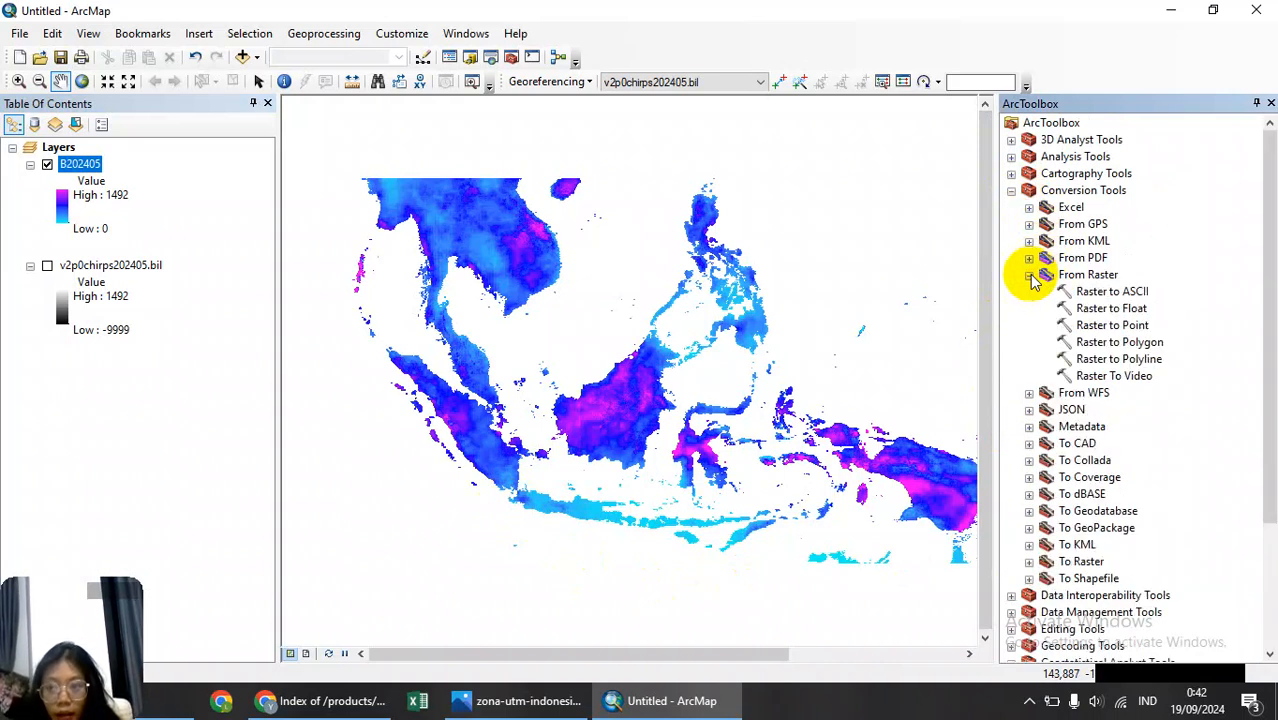
pyautogui.click(1078, 327)
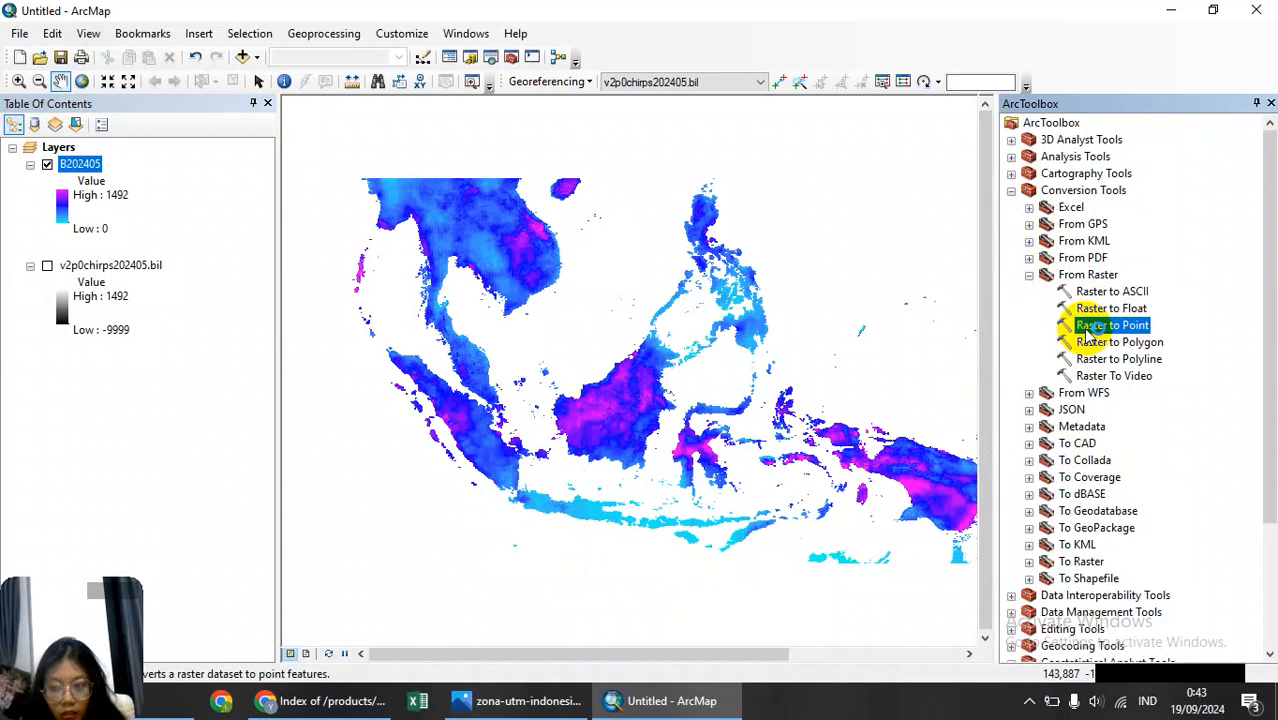
pyautogui.doubleClick(1082, 326)
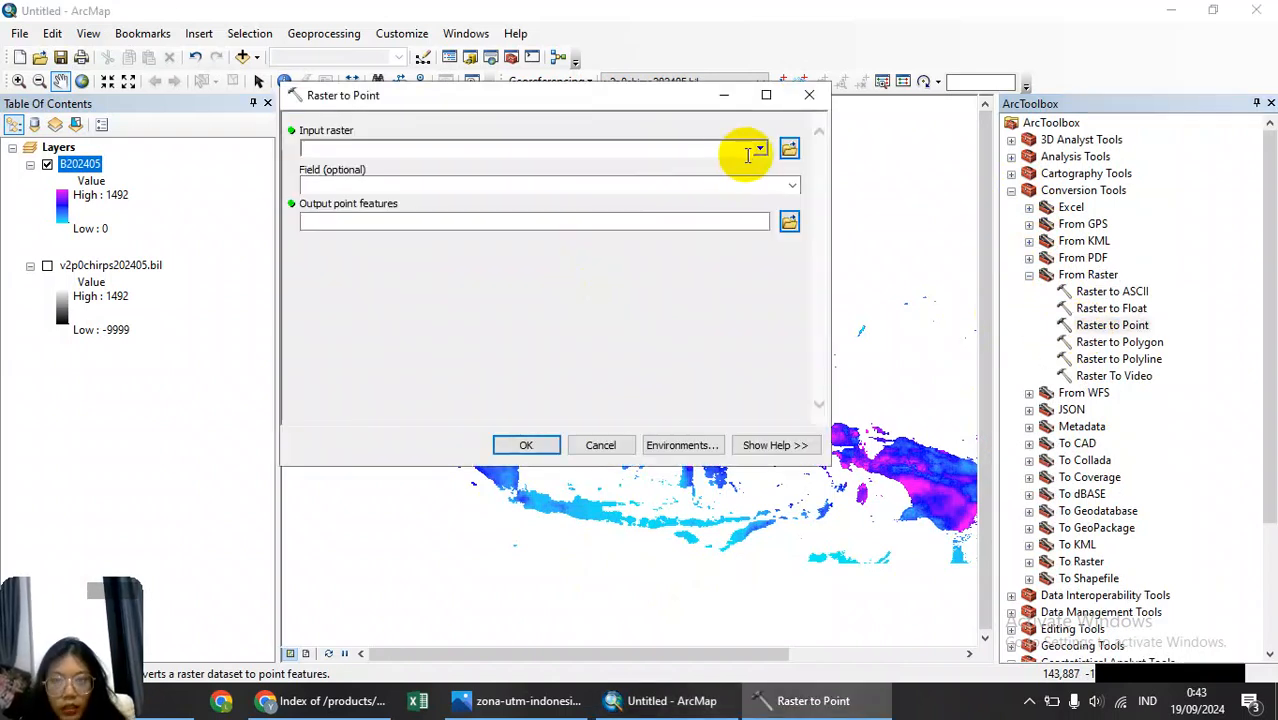
pyautogui.click(759, 149)
pyautogui.click(345, 166)
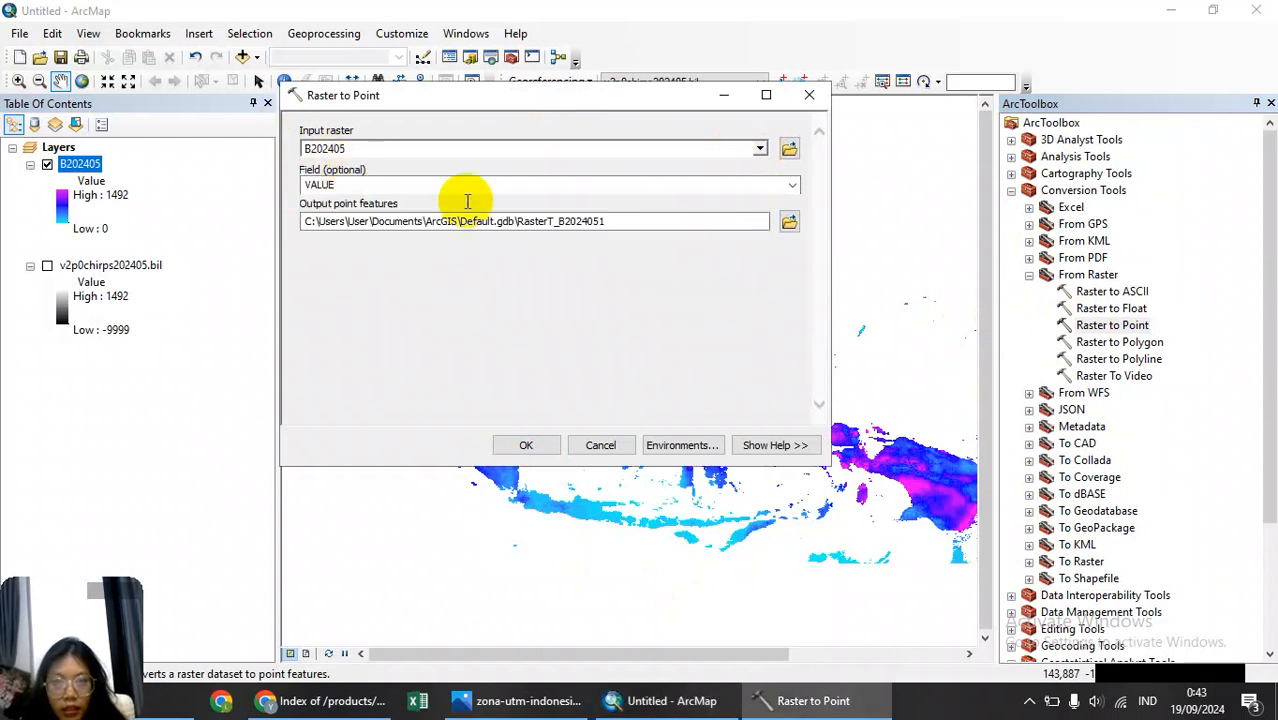
pyautogui.click(792, 185)
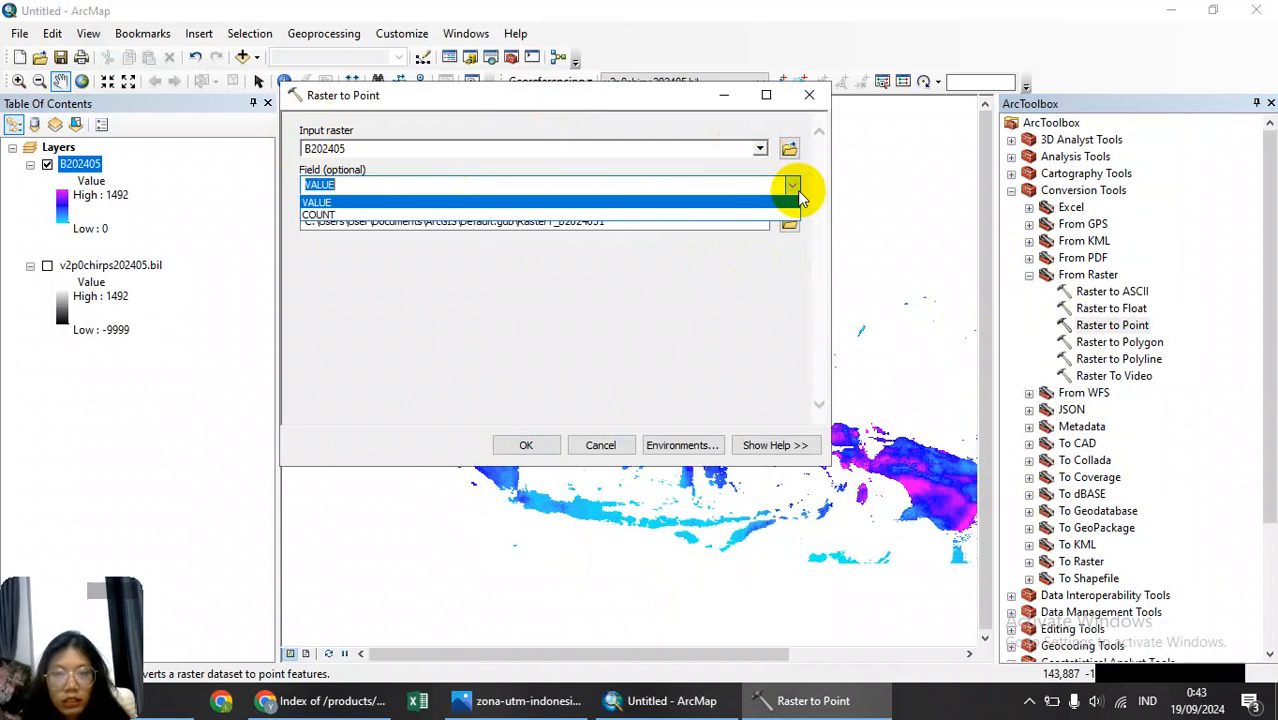
pyautogui.click(797, 191)
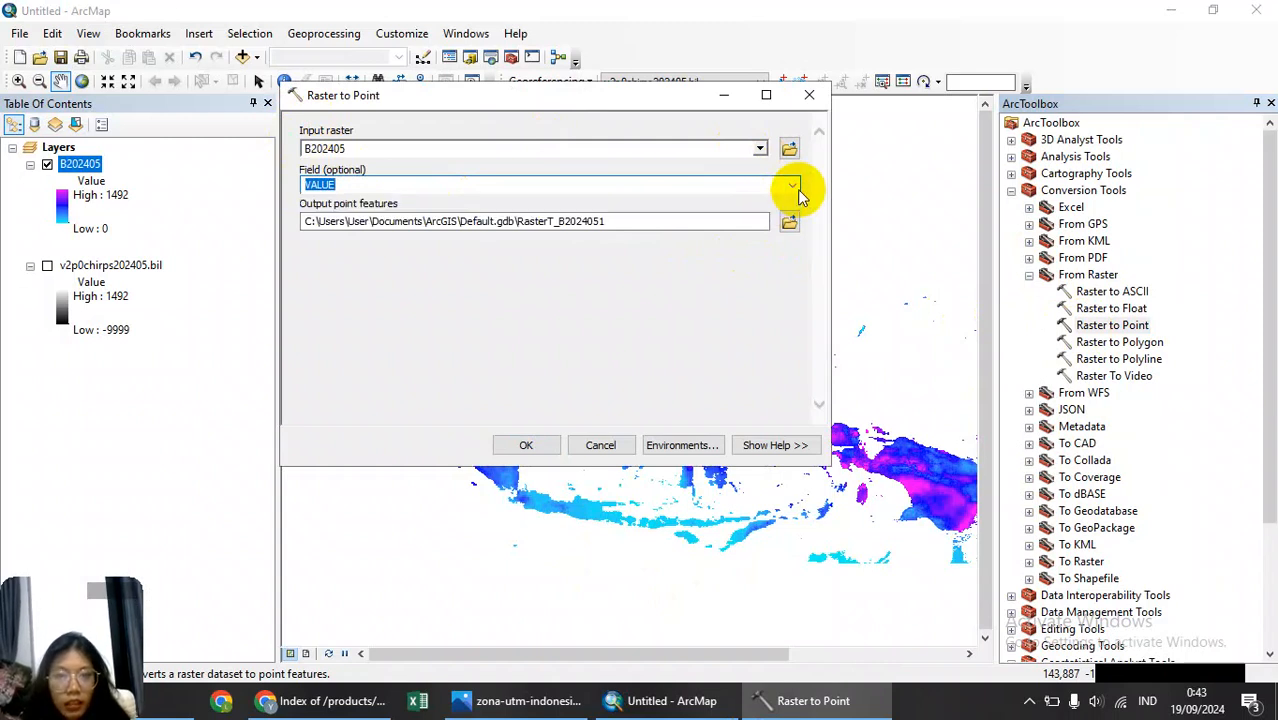
# Save the output point features as TITIK2024 in the VIDM5 folder and run the Raster to Point conversion.
pyautogui.click(781, 224)
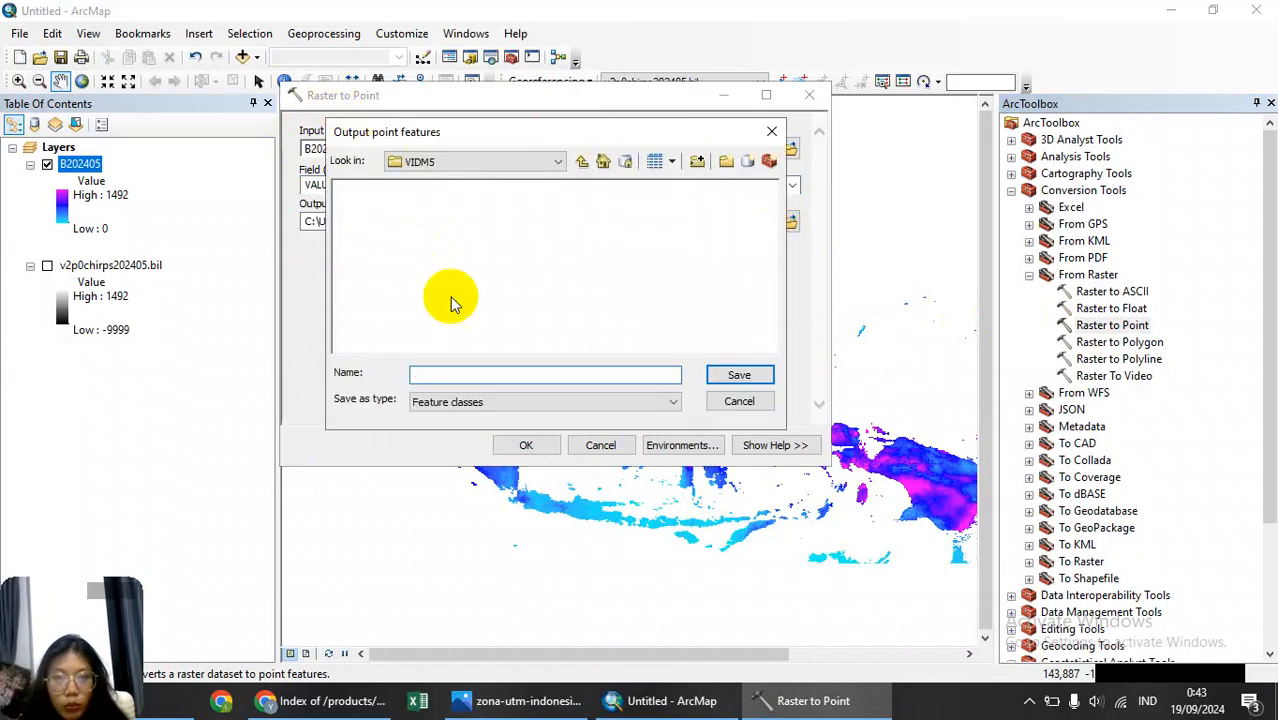
pyautogui.click(580, 161)
pyautogui.click(556, 162)
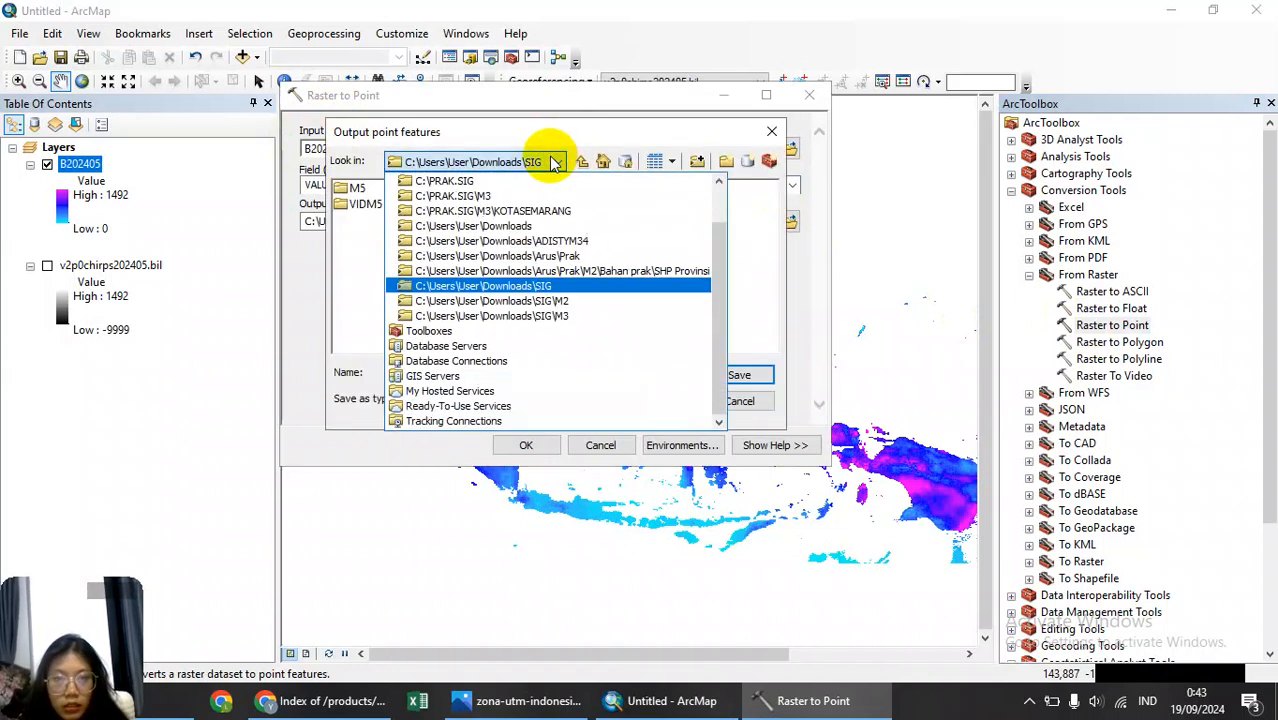
pyautogui.click(350, 203)
pyautogui.doubleClick(360, 204)
pyautogui.click(442, 373)
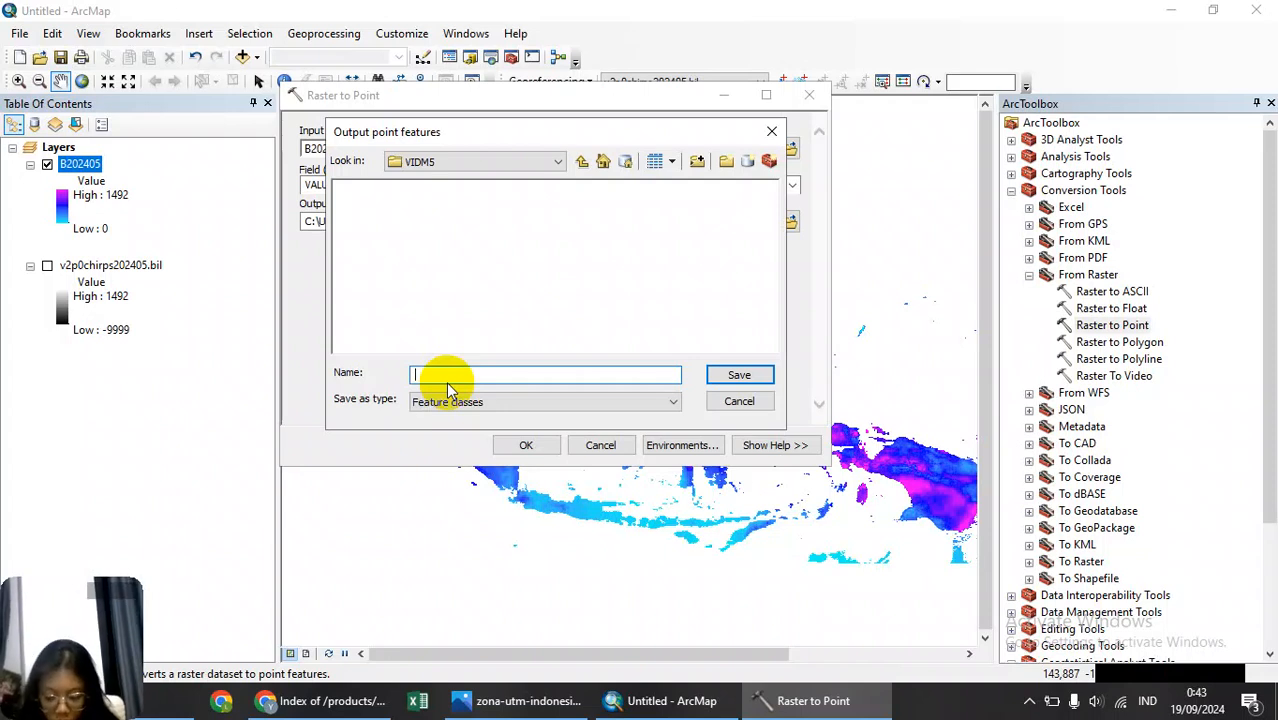
pyautogui.write('ITIK')
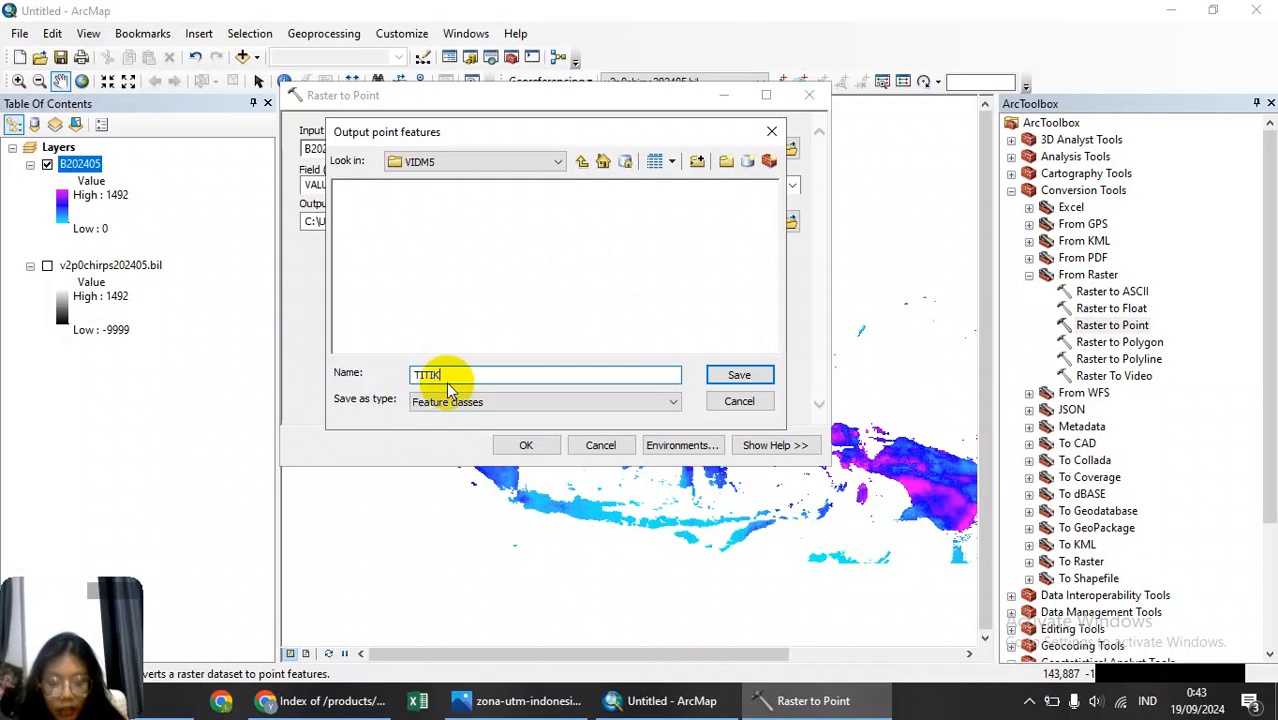
pyautogui.write('2024')
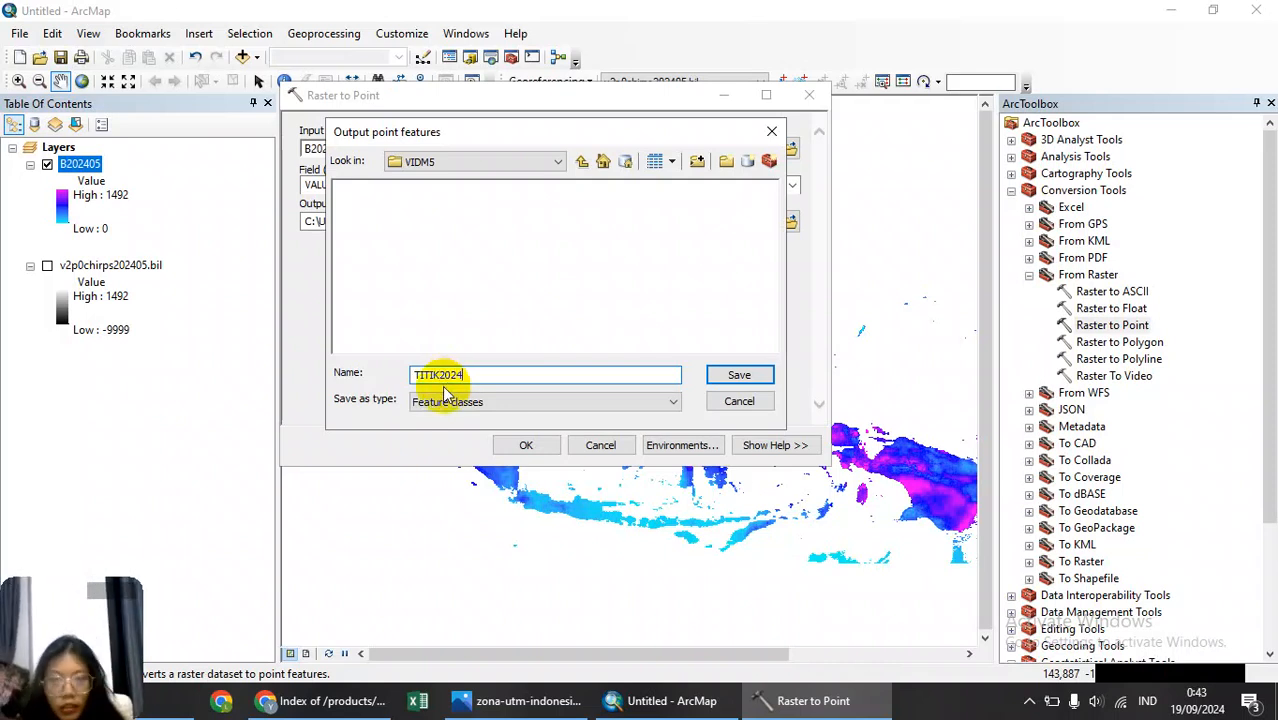
pyautogui.click(737, 376)
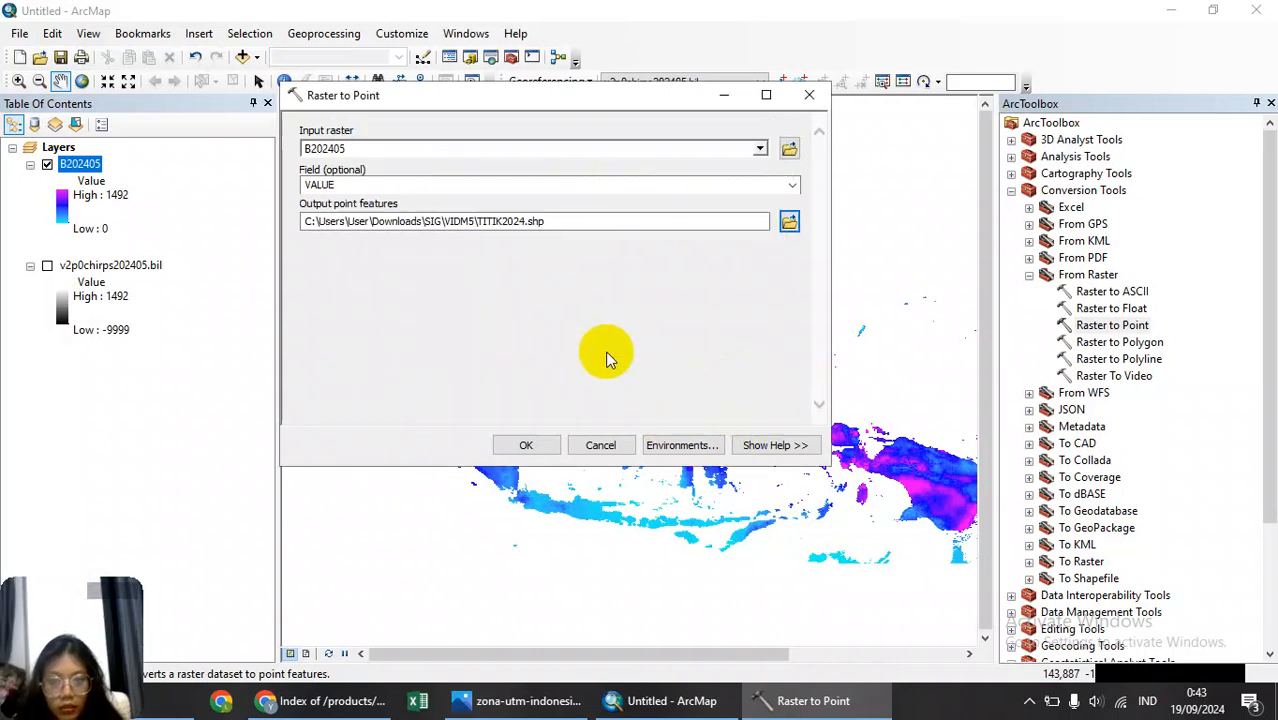
pyautogui.click(525, 444)
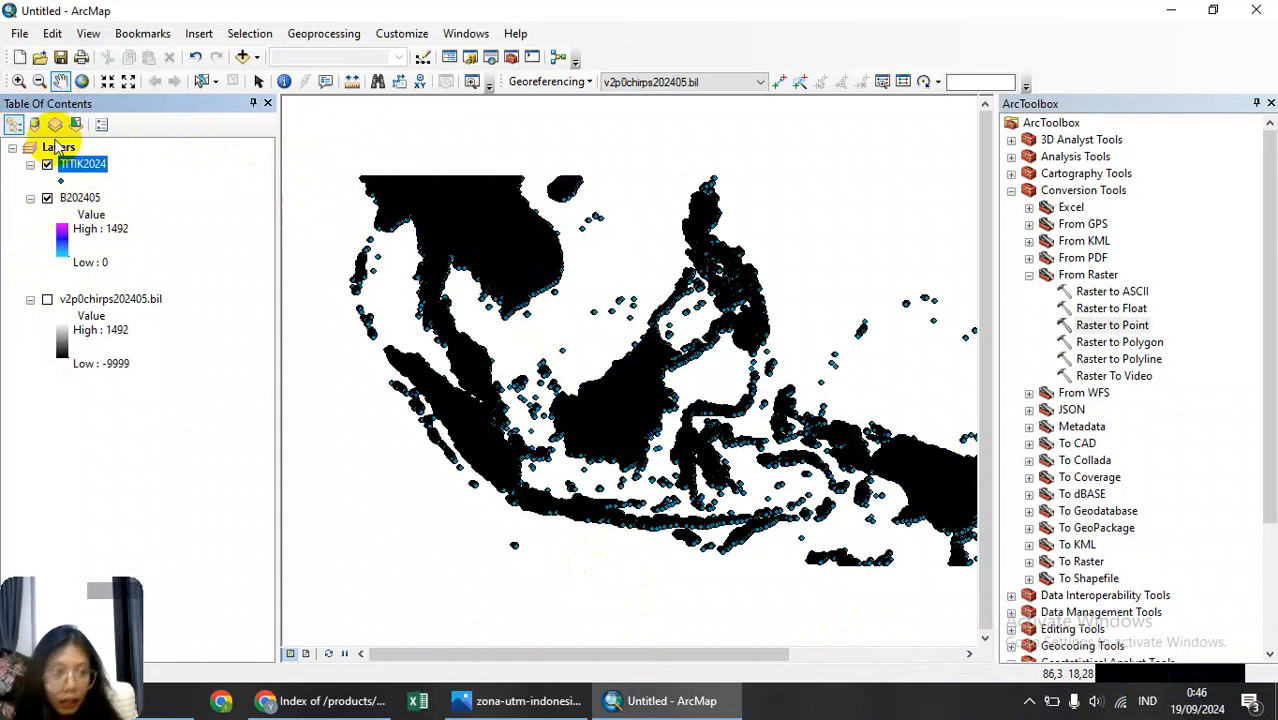
# Set the coordinate system of the Layers data frame to WGS 1984.
pyautogui.click(58, 148)
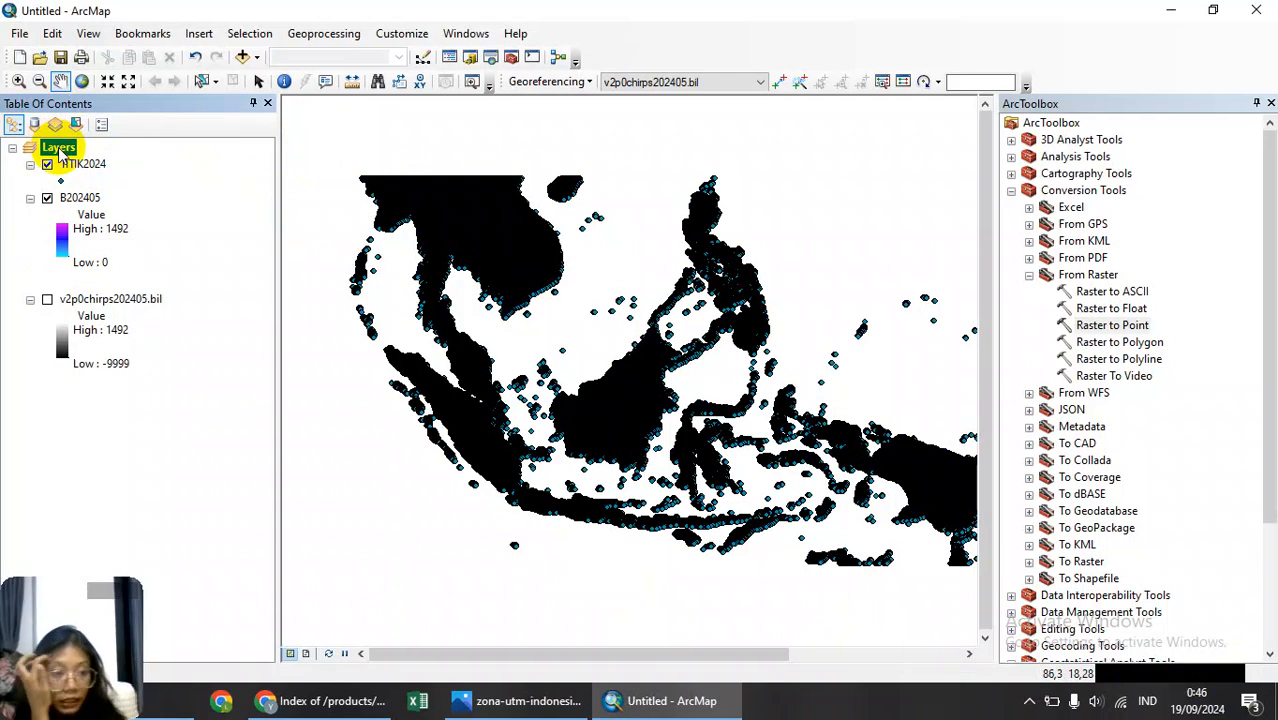
pyautogui.rightClick(62, 154)
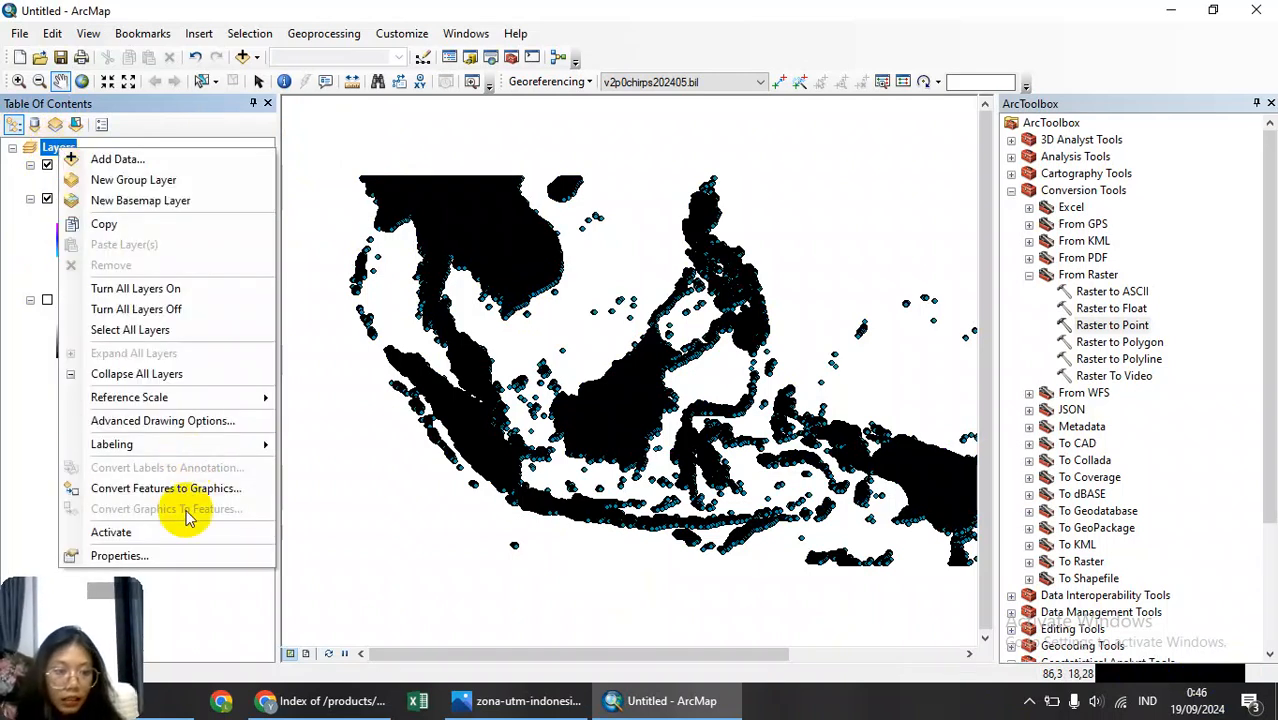
pyautogui.click(163, 555)
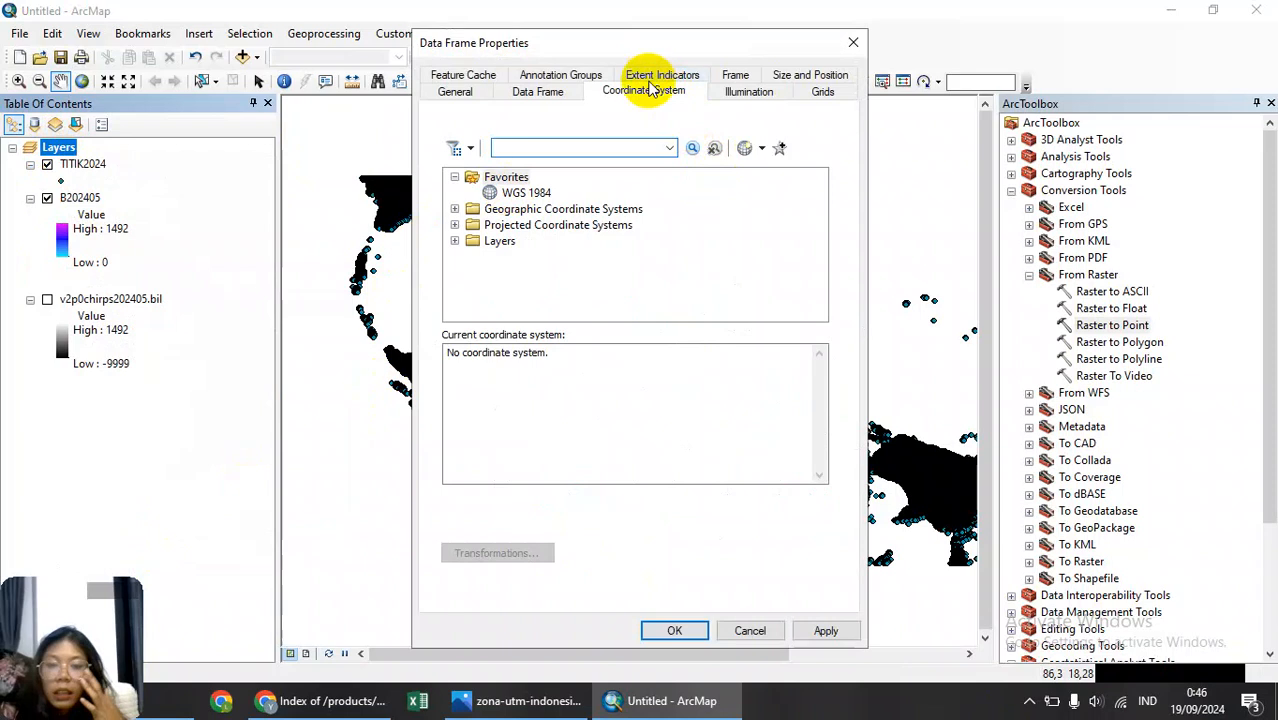
pyautogui.click(515, 192)
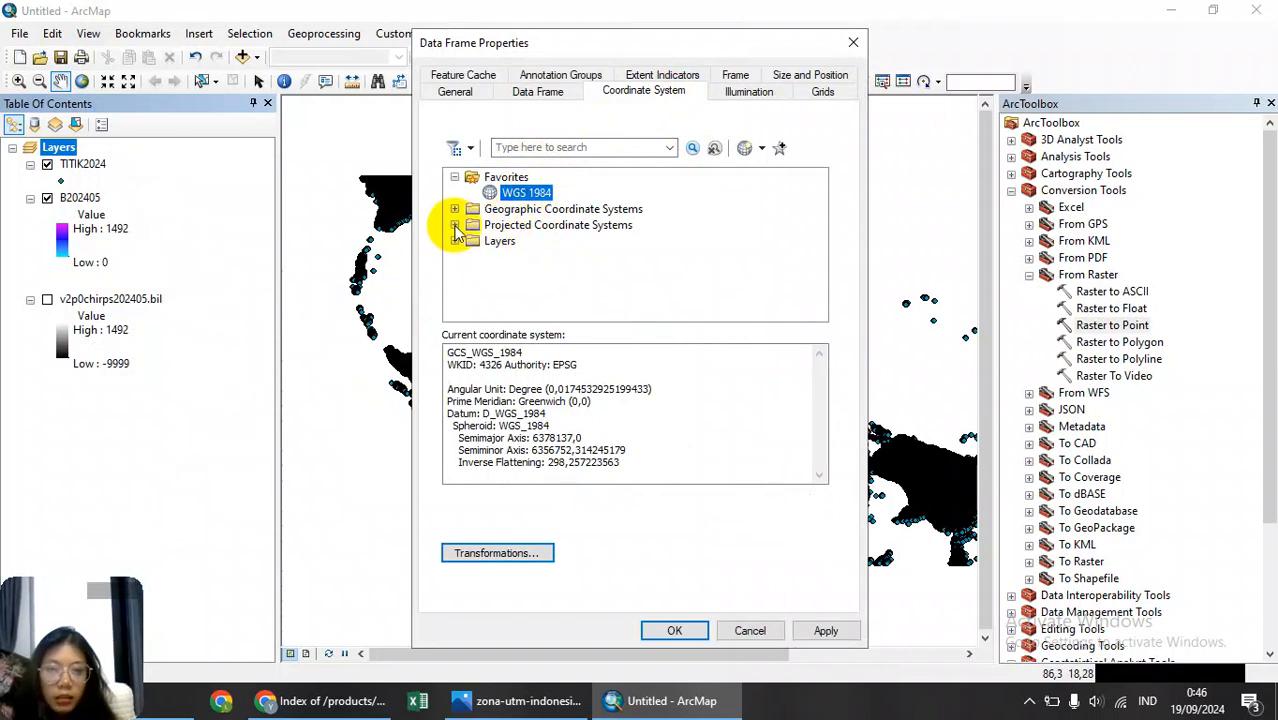
pyautogui.click(453, 208)
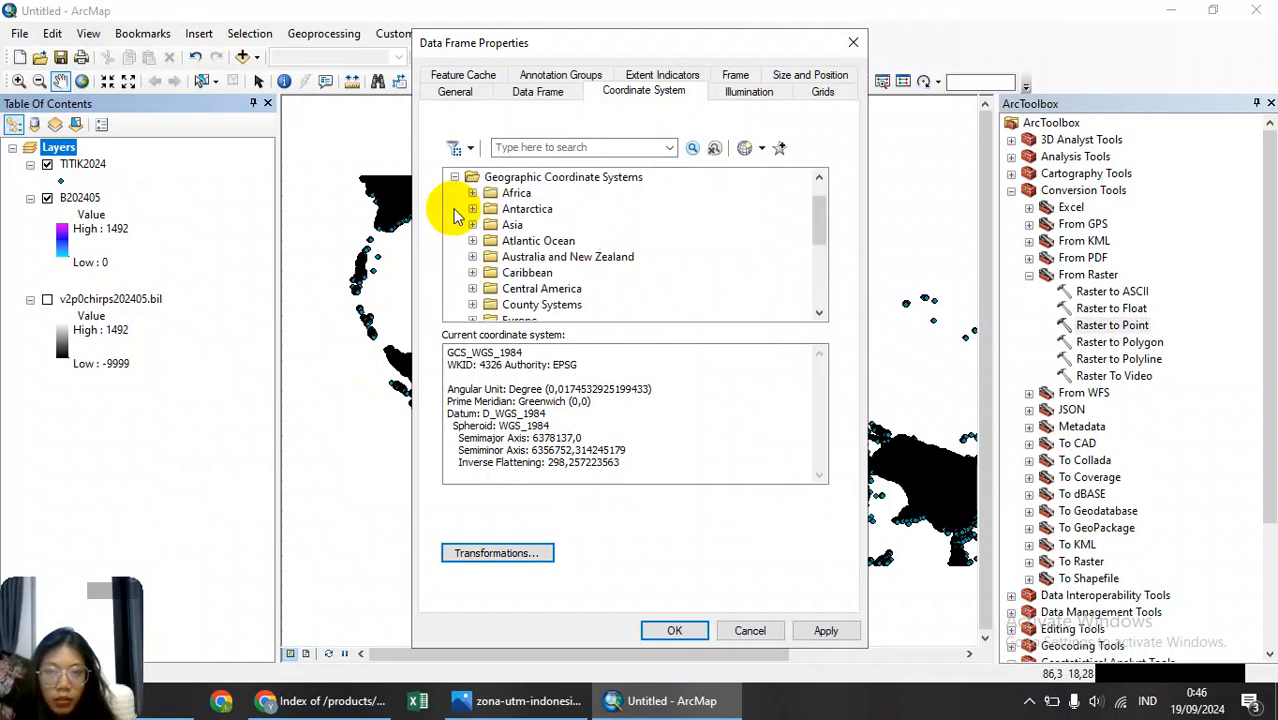
pyautogui.scroll(-5, 465, 230)
pyautogui.click(472, 272)
pyautogui.scroll(-10, 522, 257)
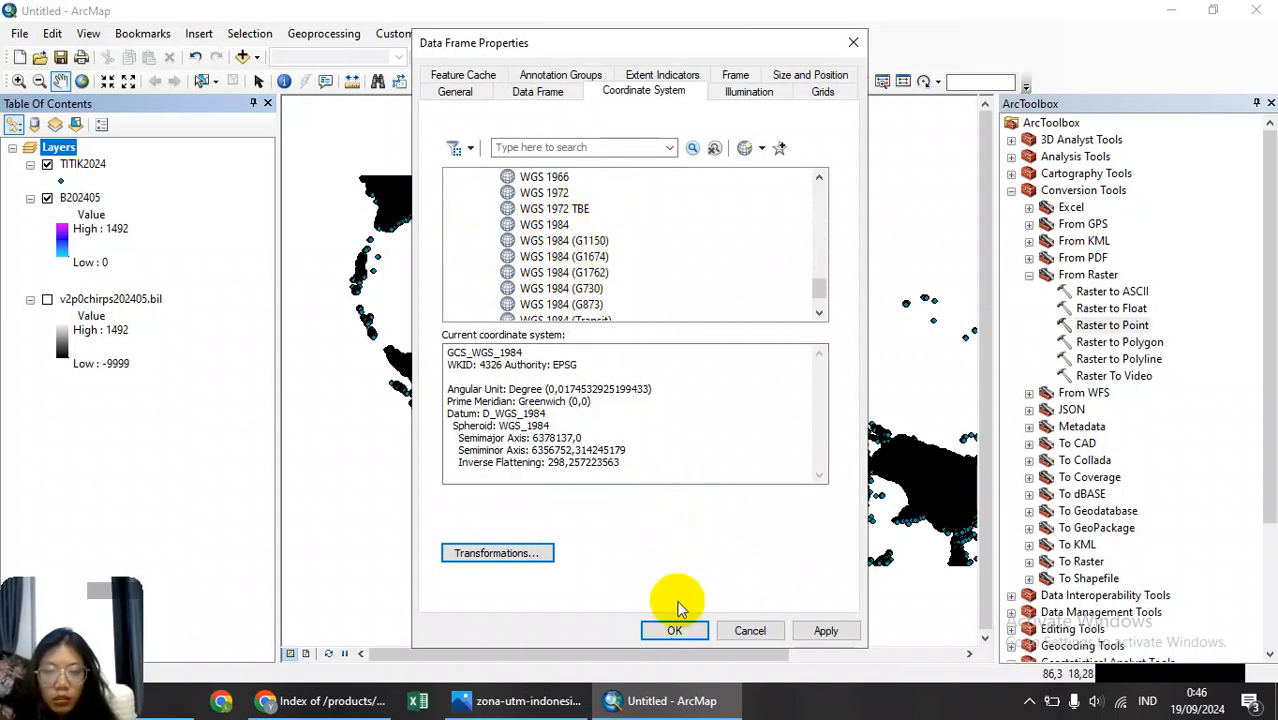
pyautogui.click(675, 630)
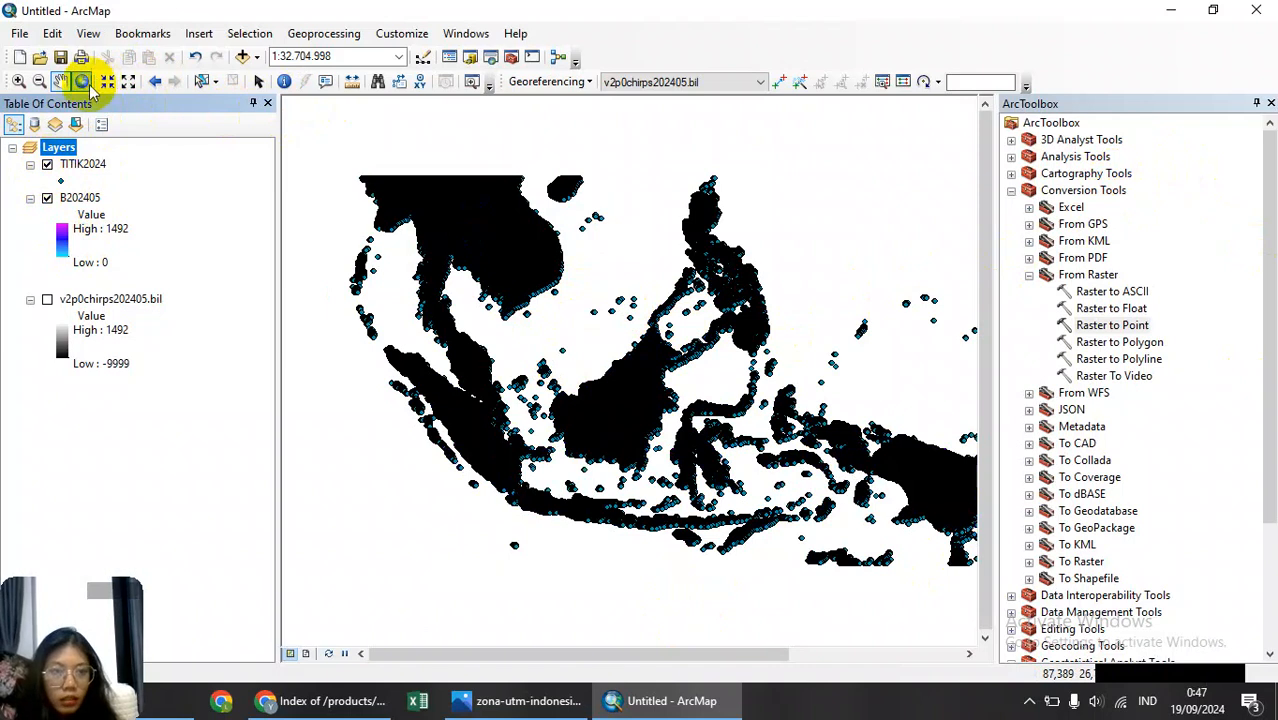
# Examine the TITIK2024 point grid over the B202405 raster up close and return to the full extent.
pyautogui.click(18, 81)
pyautogui.moveTo(479, 243); pyautogui.dragTo(599, 365)
pyautogui.moveTo(490, 247); pyautogui.dragTo(608, 394)
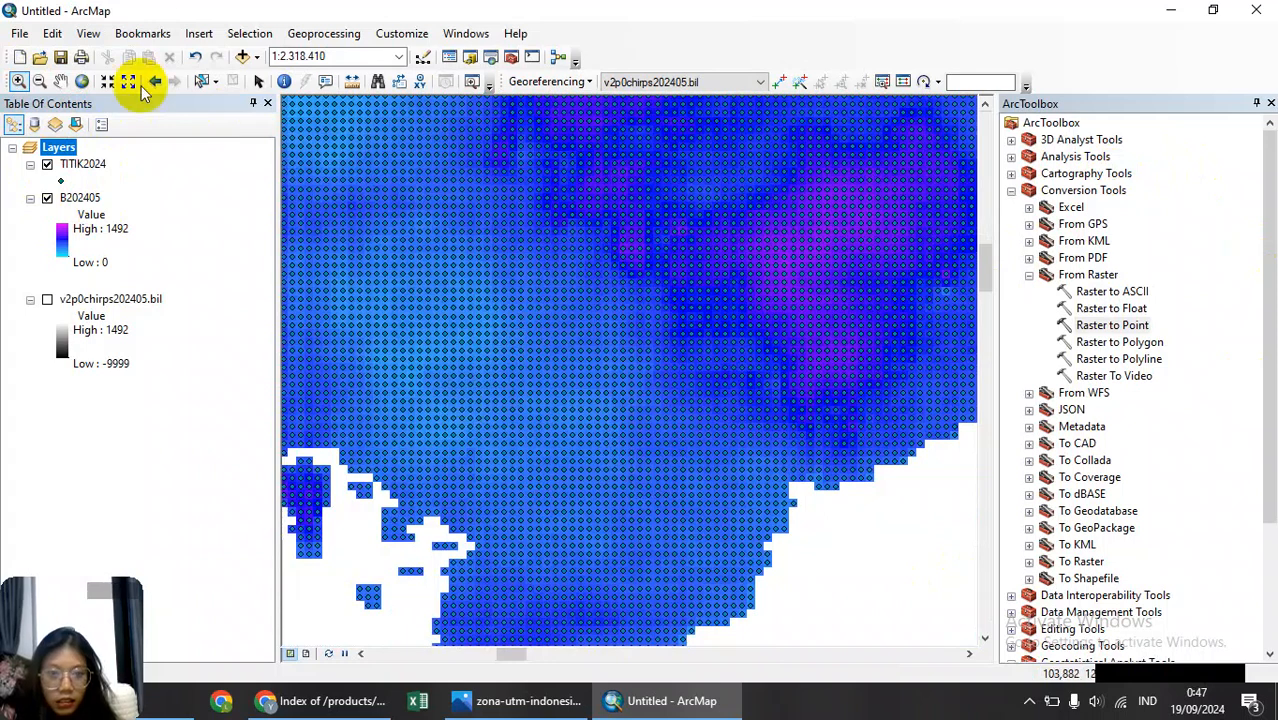
pyautogui.click(83, 82)
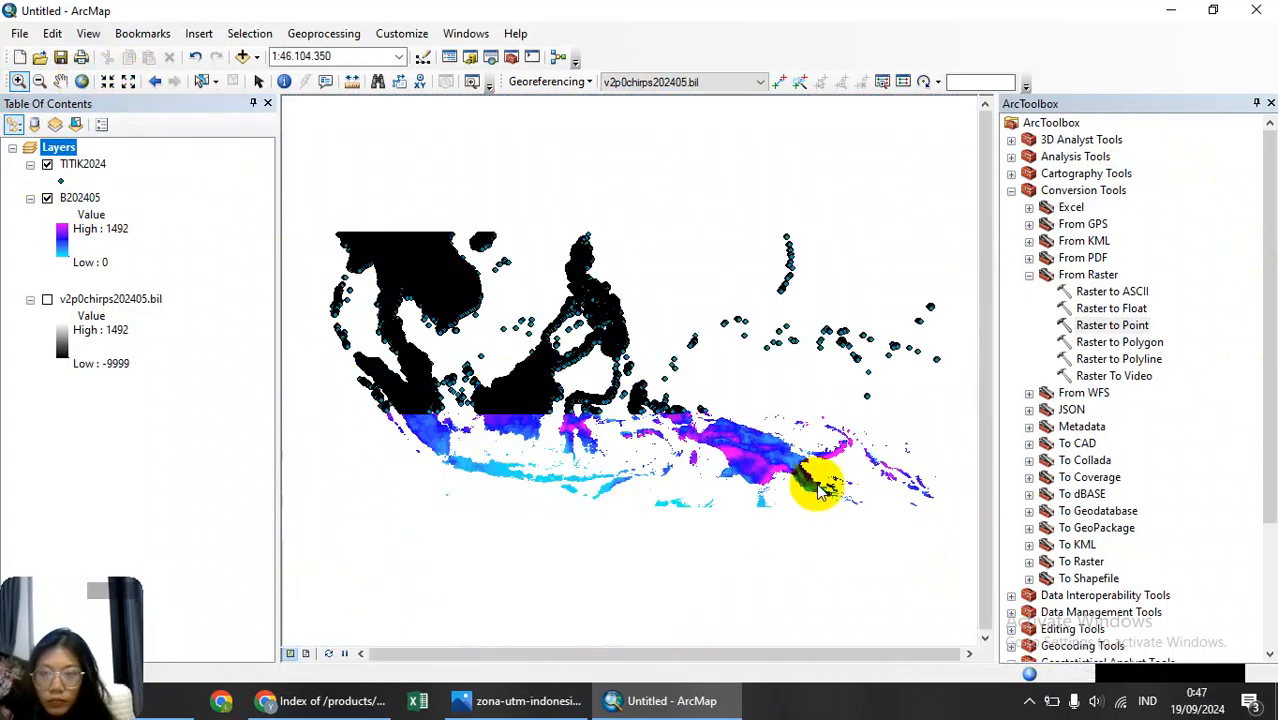
# Open the Project tool from Projections and Transformations and set TITIK2024 as the input dataset.
pyautogui.click(1012, 191)
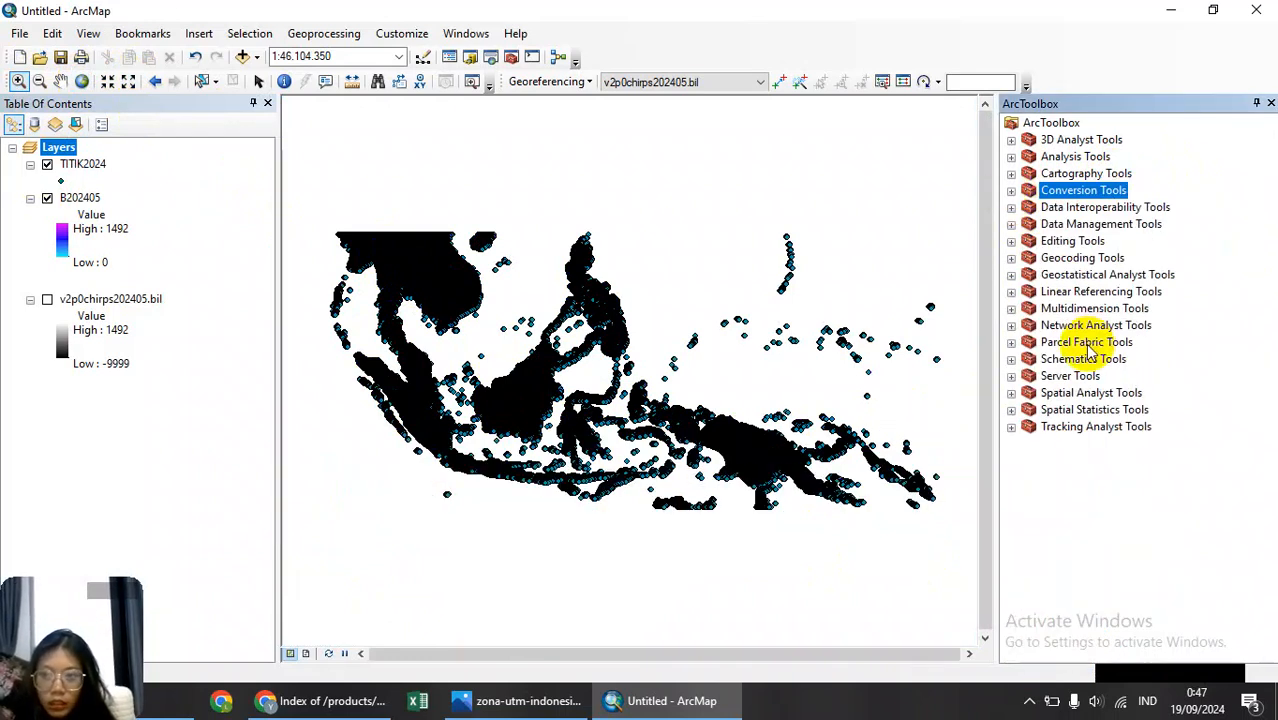
pyautogui.click(1012, 224)
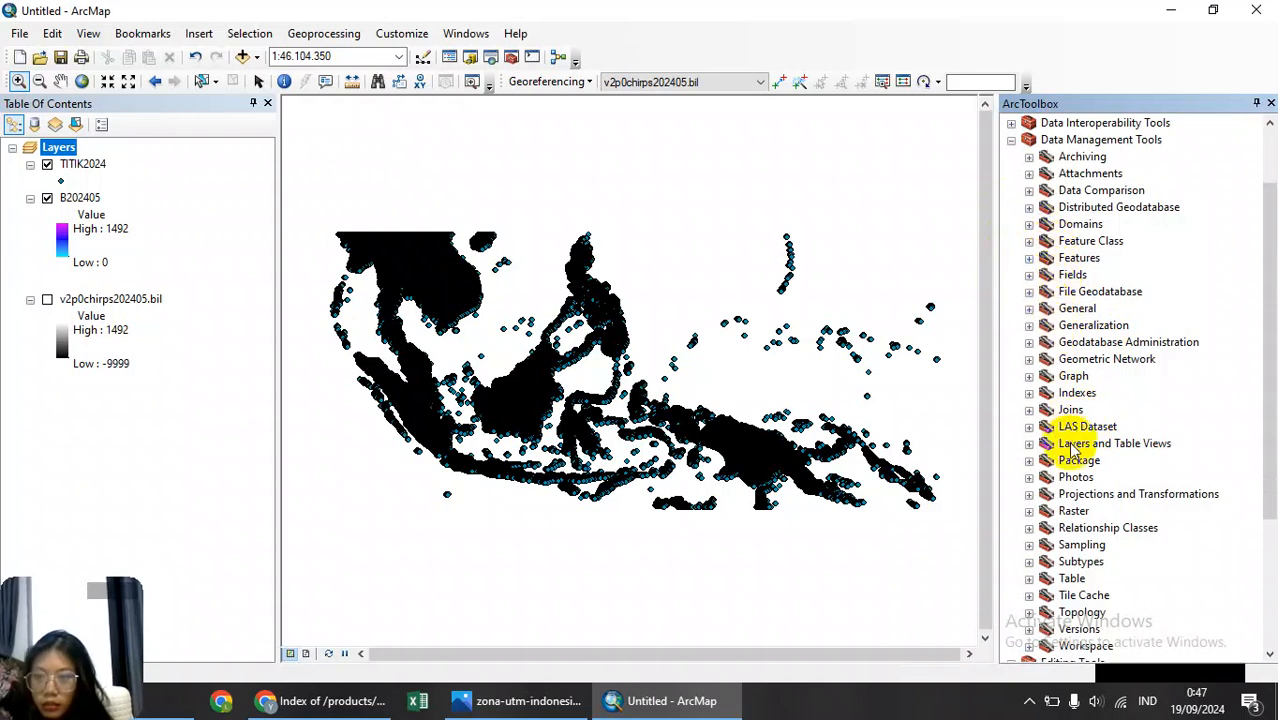
pyautogui.click(1030, 495)
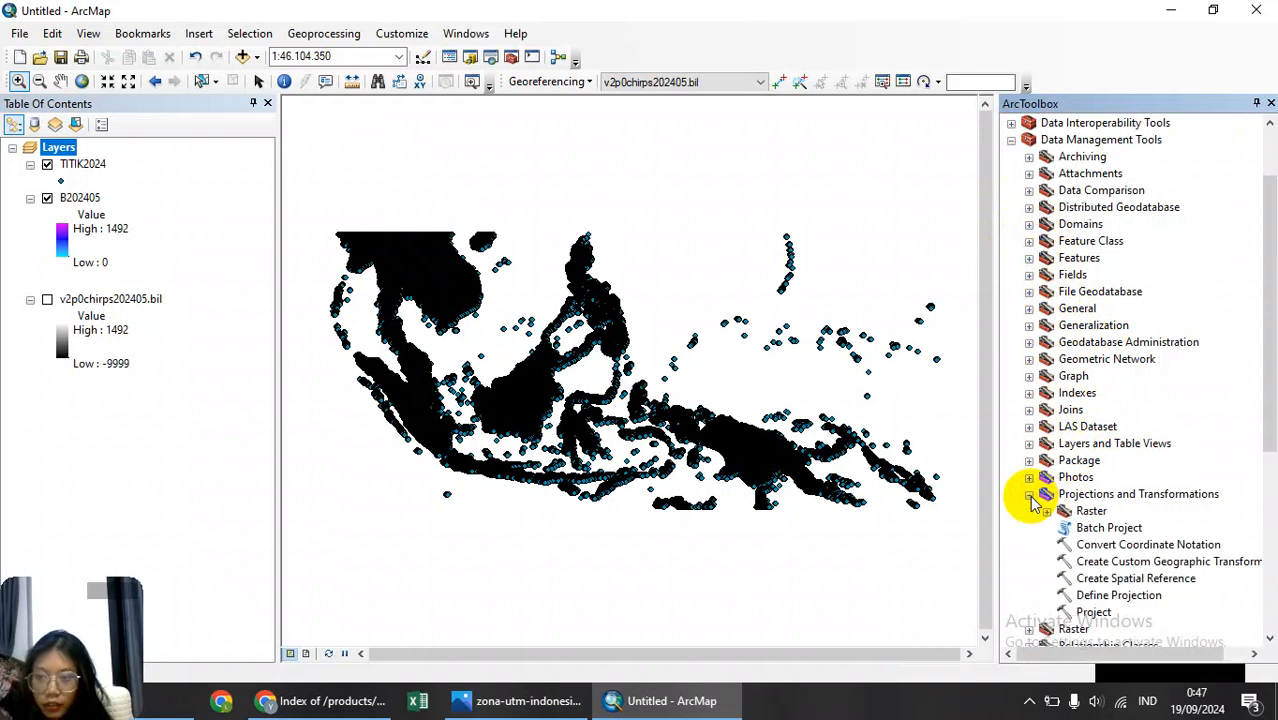
pyautogui.scroll(-2, 1055, 505)
pyautogui.doubleClick(1088, 512)
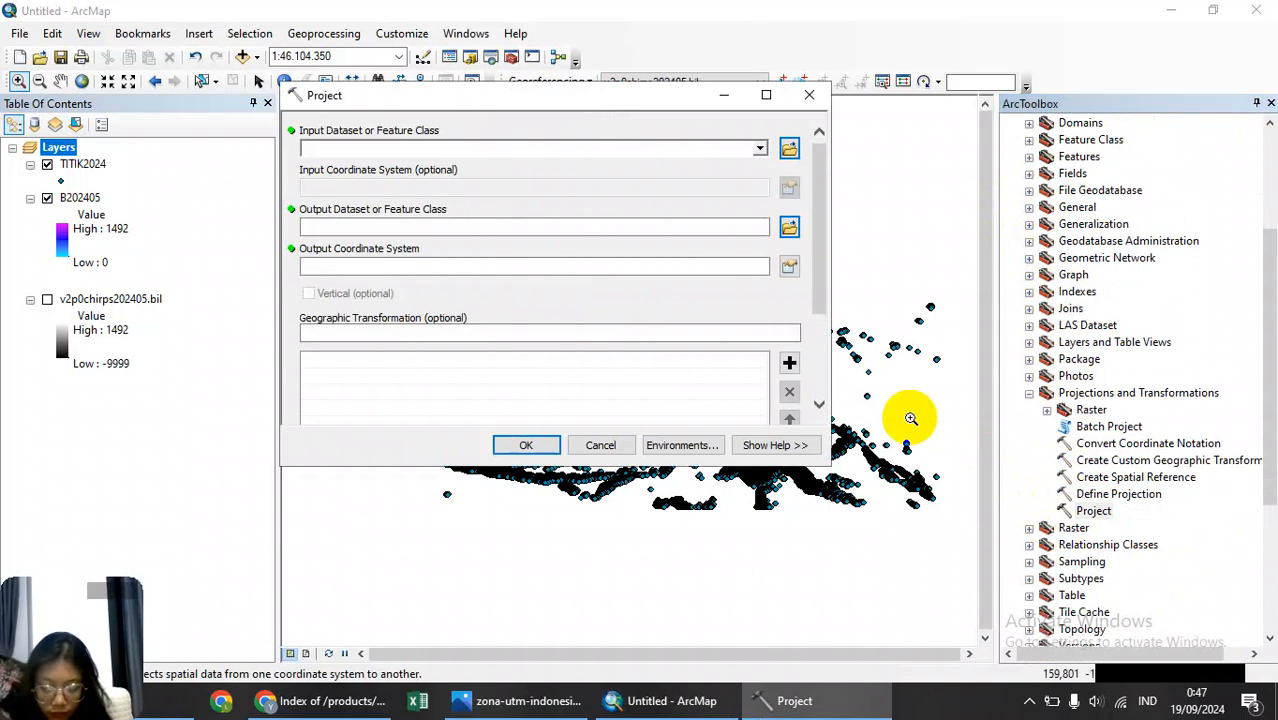
pyautogui.click(759, 149)
pyautogui.click(366, 167)
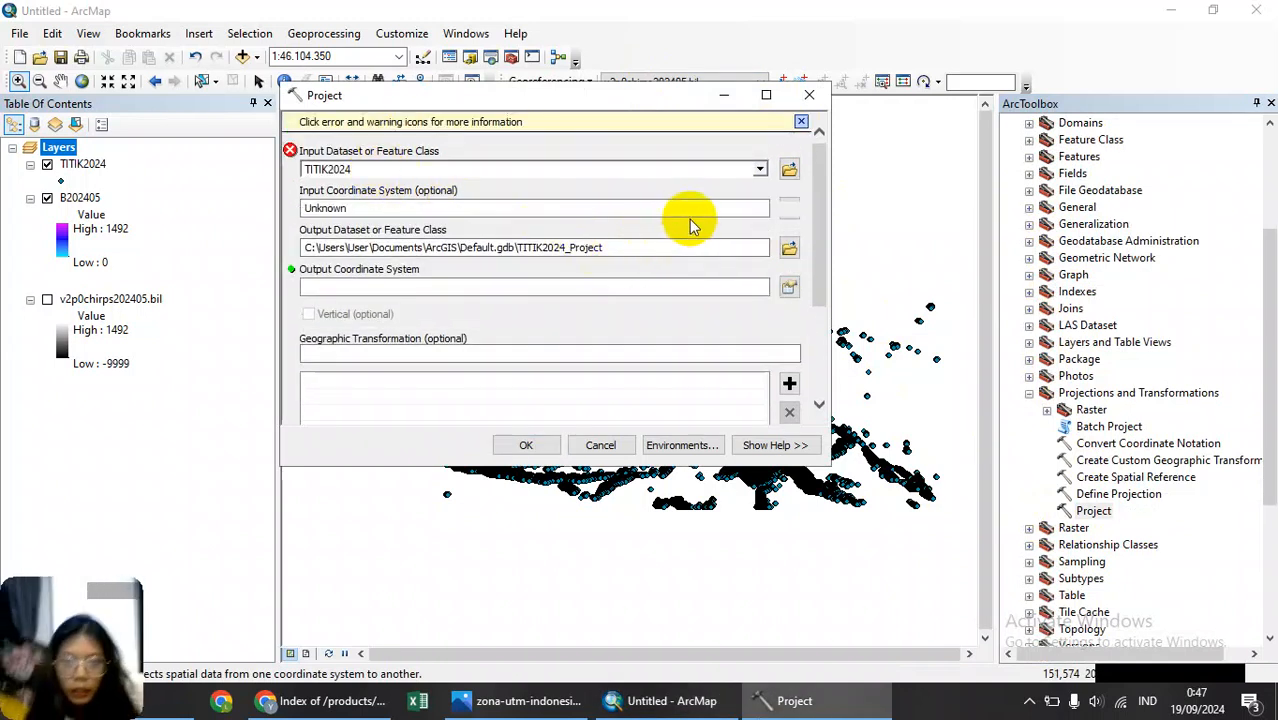
# Set the input coordinate system of the Project tool to WGS 1984.
pyautogui.click(789, 207)
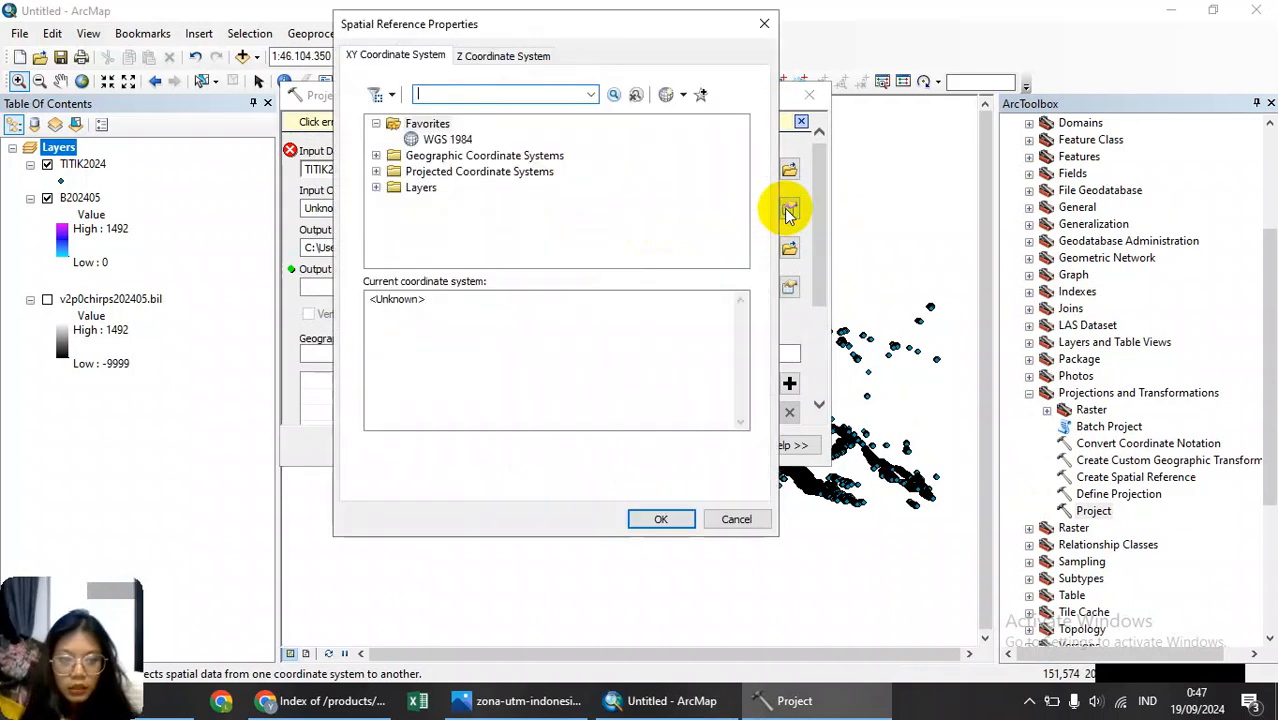
pyautogui.click(447, 139)
pyautogui.click(661, 519)
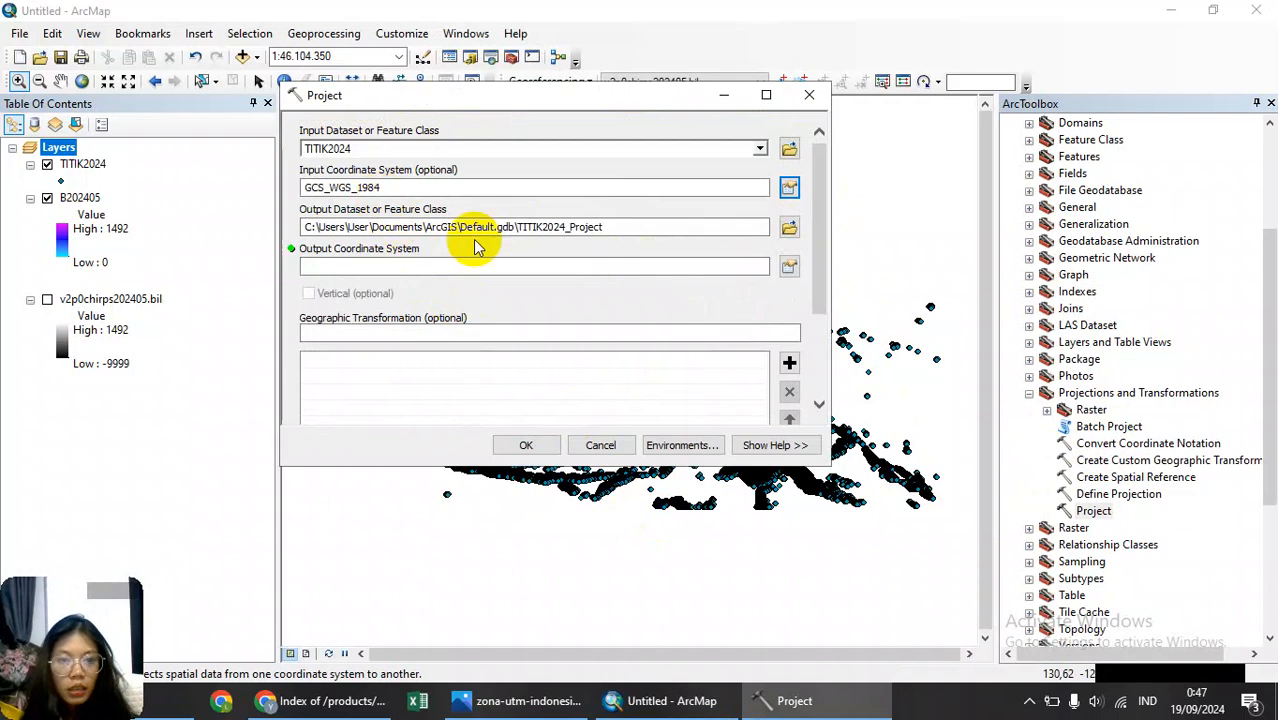
# Name the projected output feature class REPROJECTED2024 in the VIDM5 folder.
pyautogui.click(788, 228)
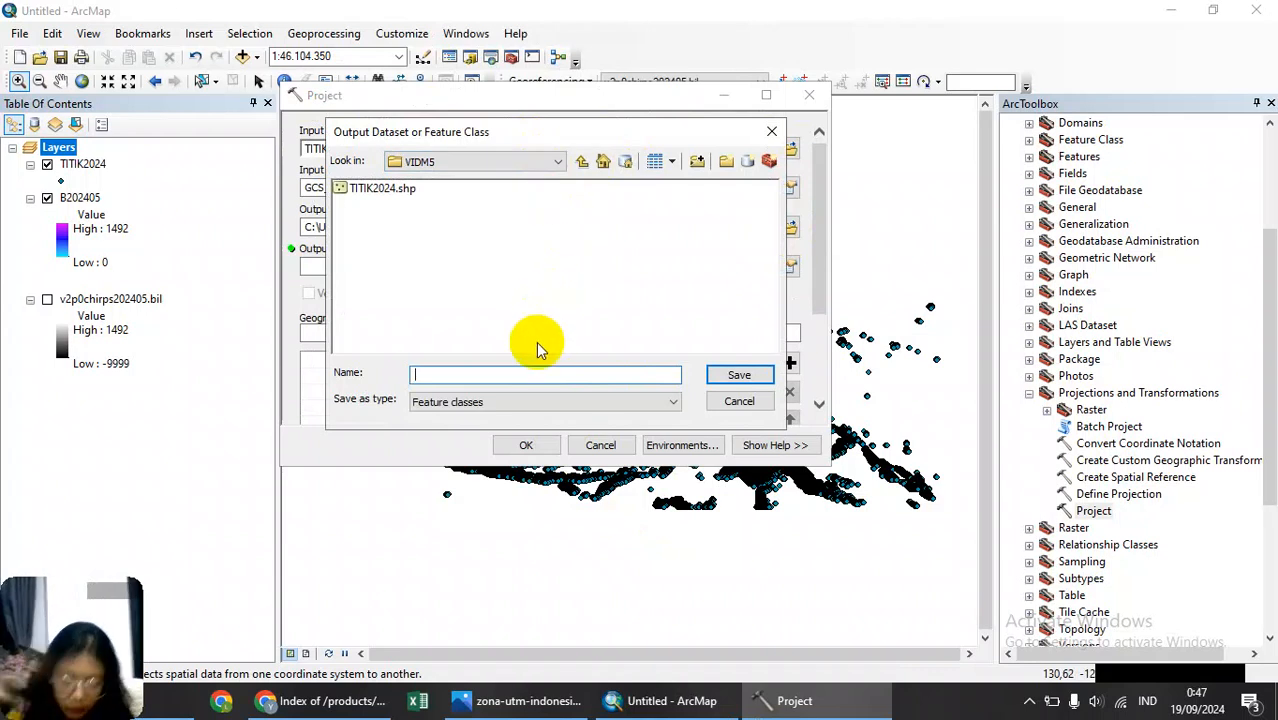
pyautogui.write('RE')
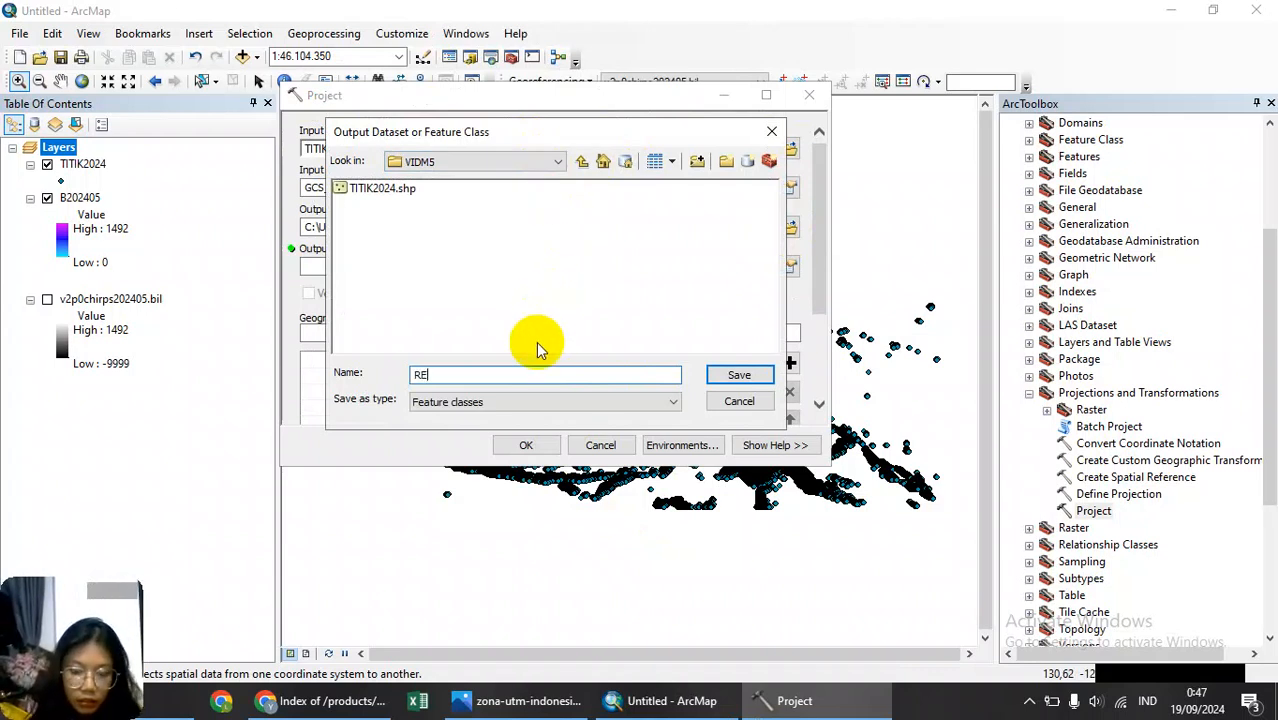
pyautogui.write('PROJECTED2024')
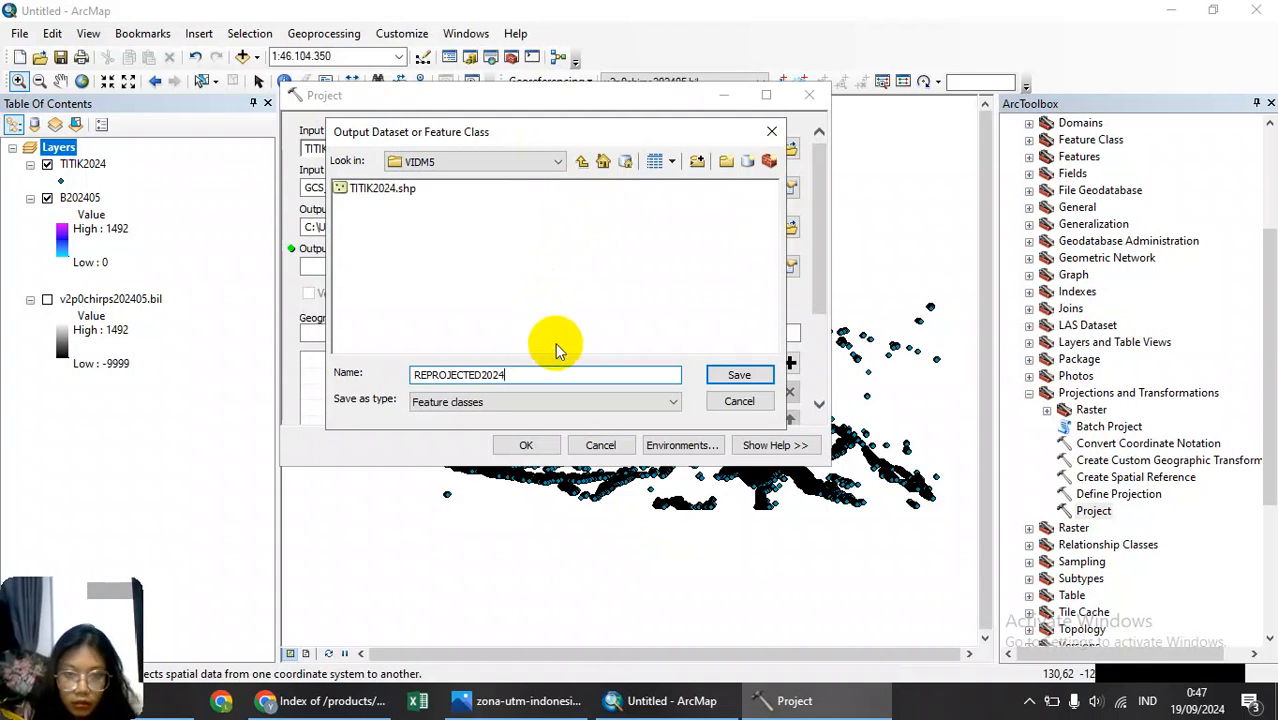
pyautogui.click(739, 375)
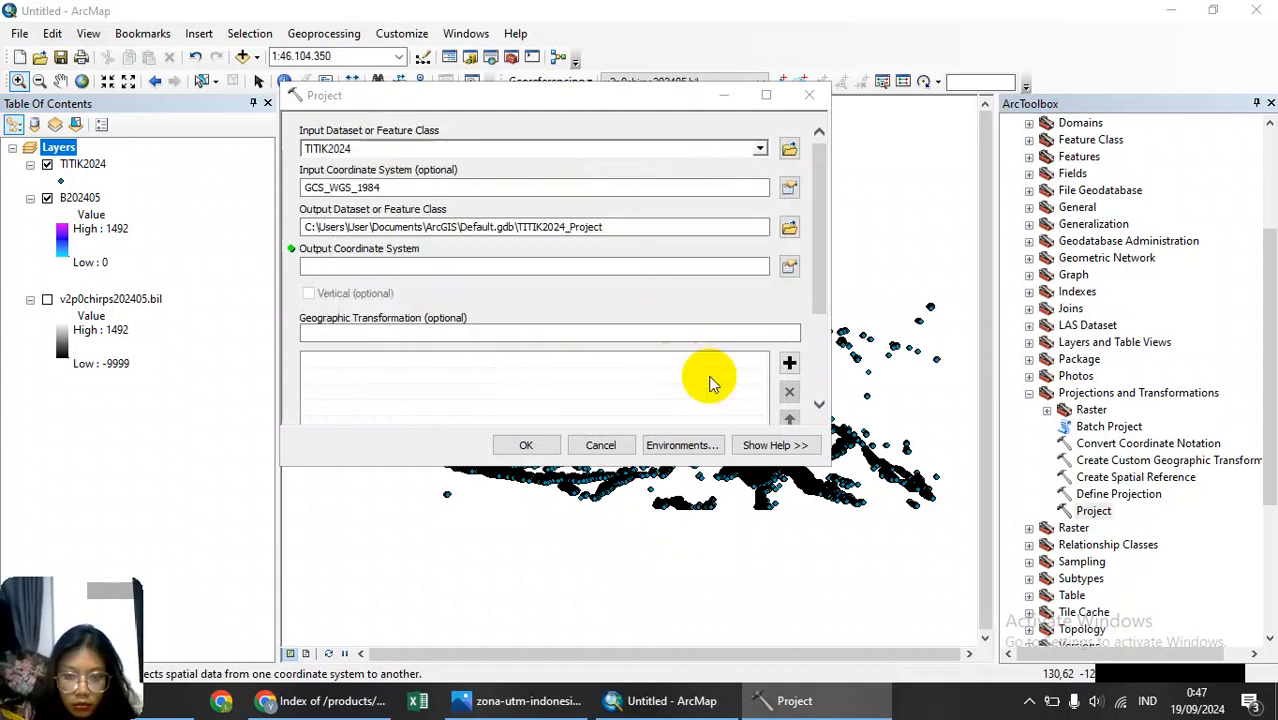
# Consult the zona-utm-indonesia.png map for the UTM zones of Indonesia and return to the Project tool.
pyautogui.click(789, 267)
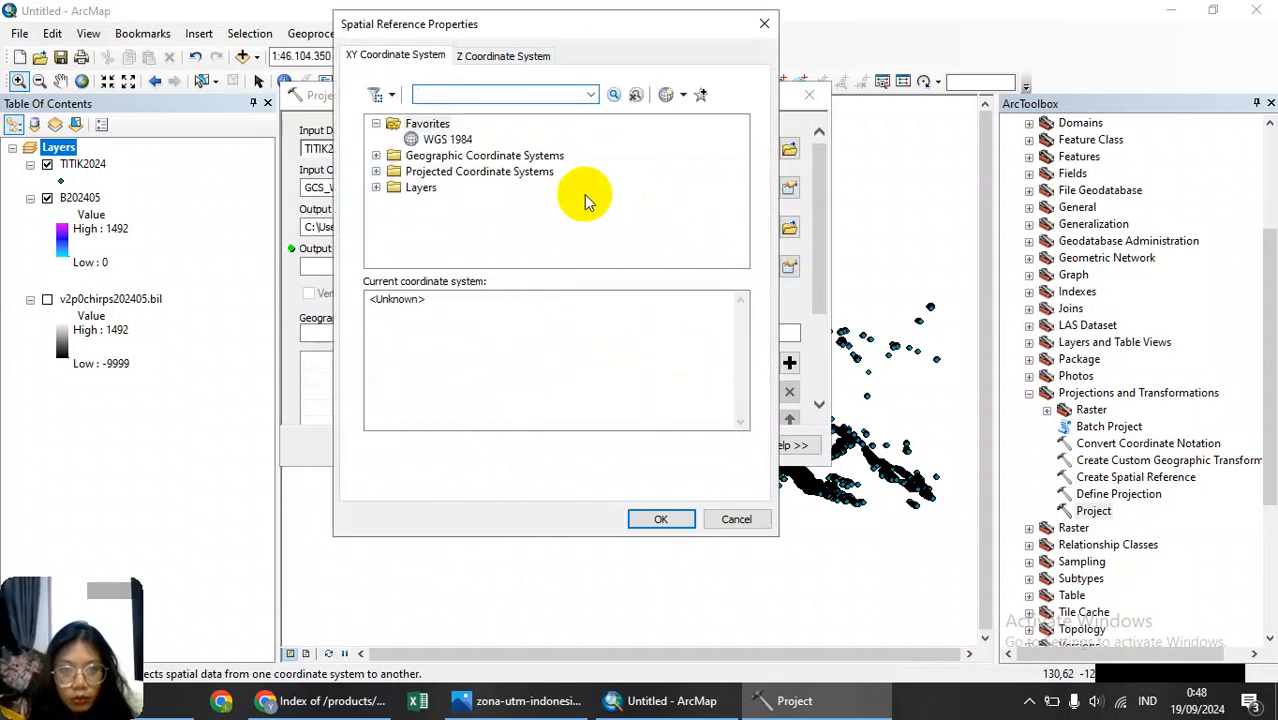
pyautogui.click(766, 30)
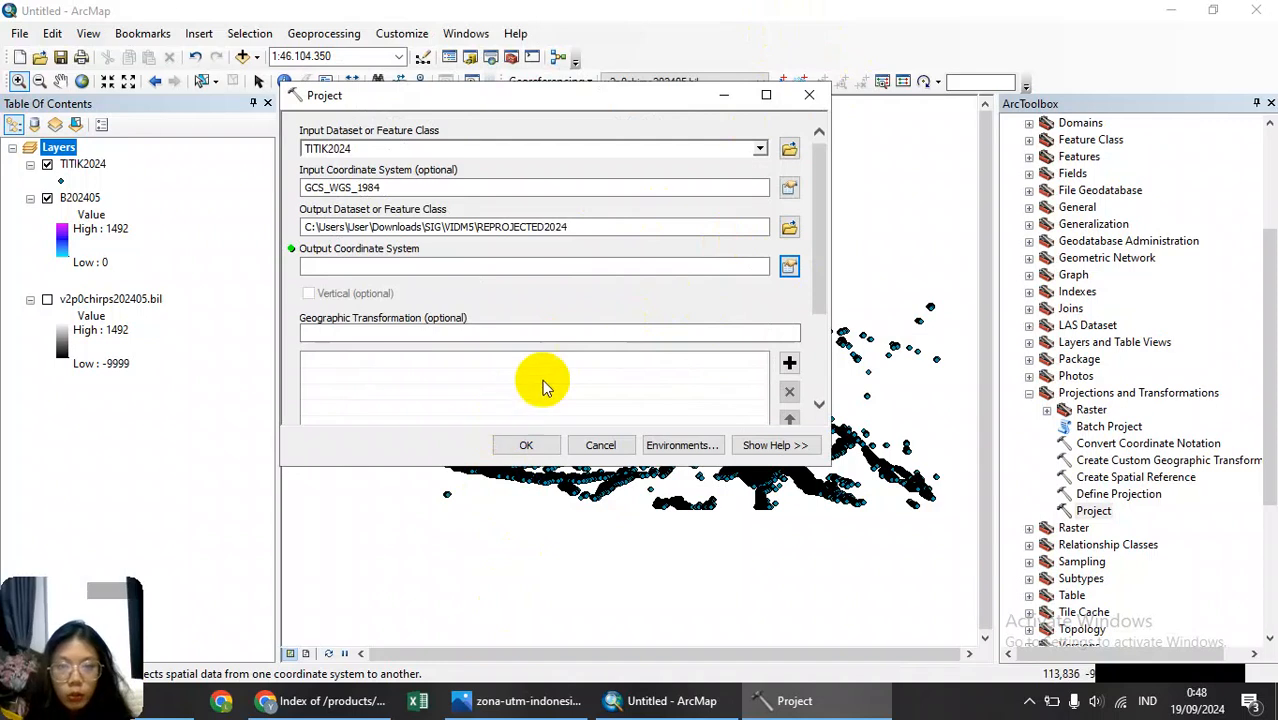
pyautogui.click(514, 703)
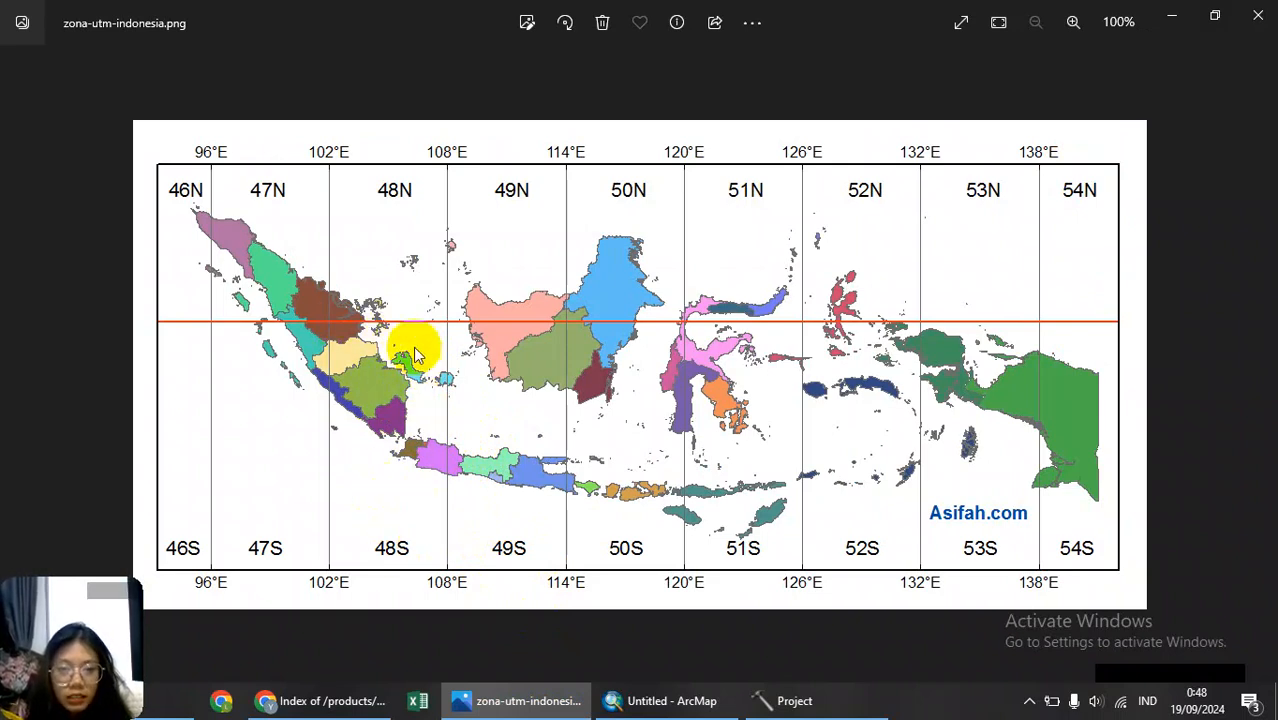
pyautogui.click(788, 700)
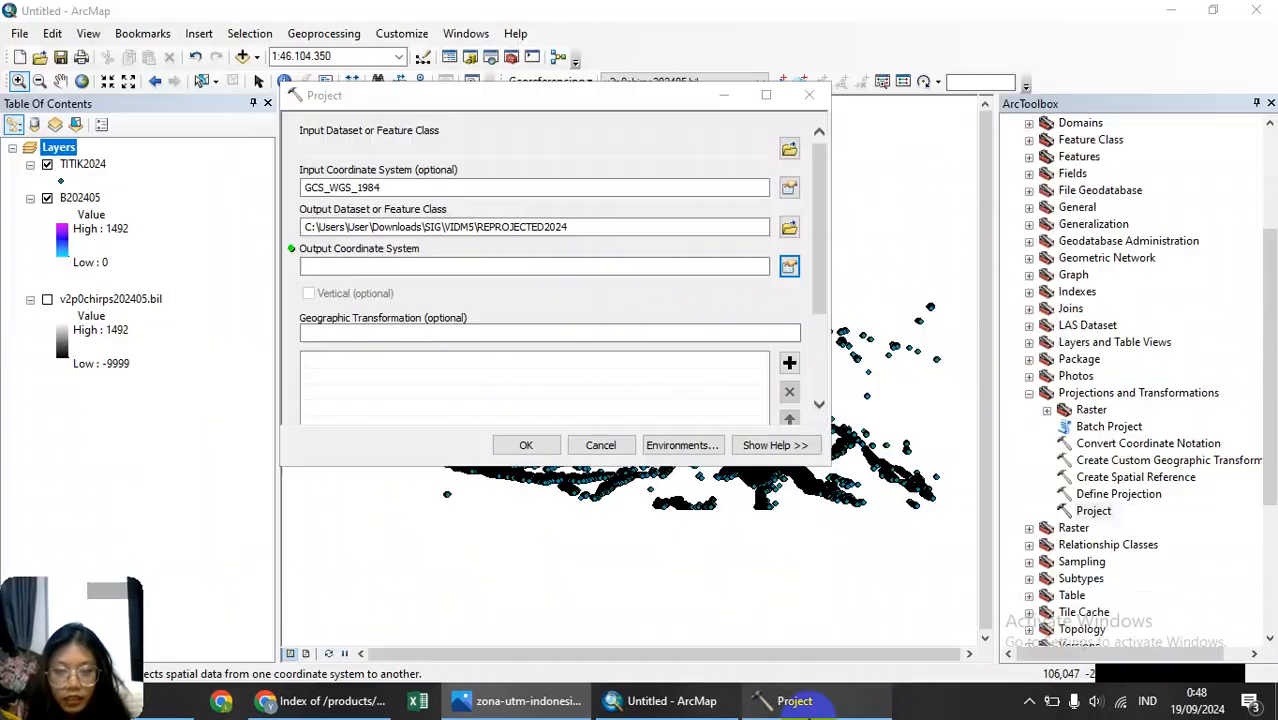
# Browse the projected output coordinate systems of the Project tool to the UTM WGS 1984 Southern Hemisphere zones.
pyautogui.click(789, 266)
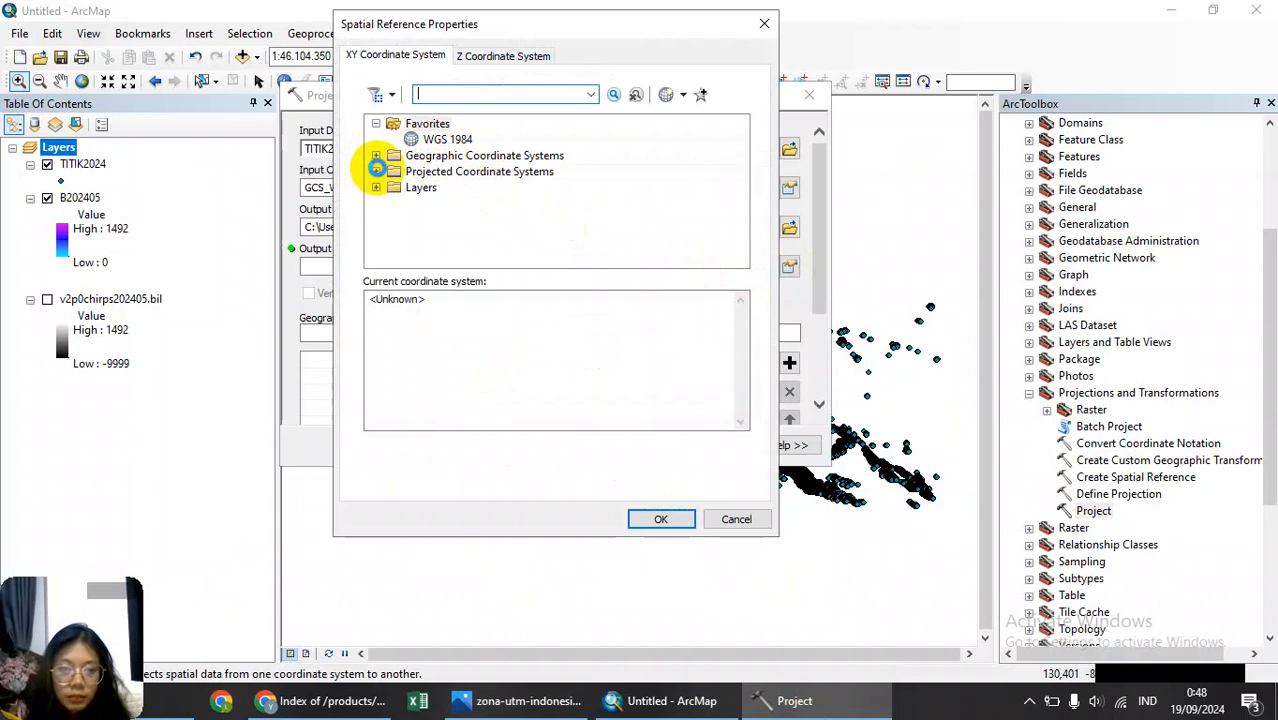
pyautogui.click(376, 171)
pyautogui.scroll(-2, 400, 185)
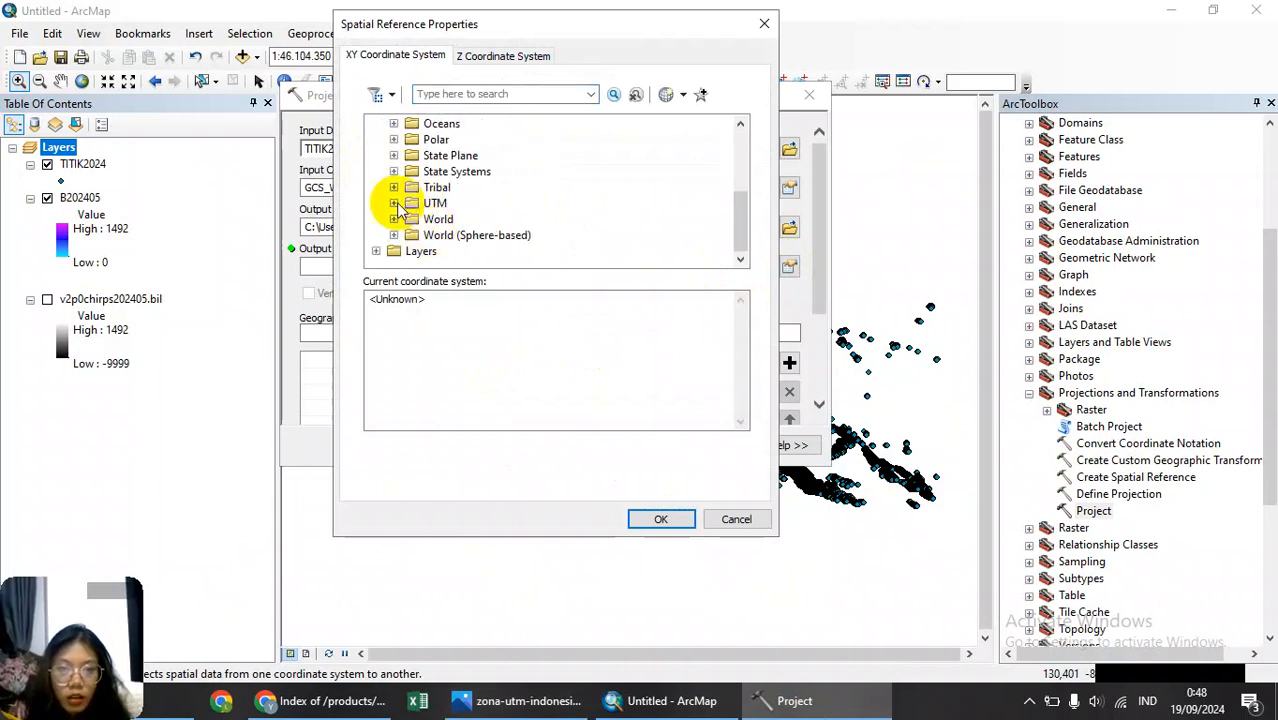
pyautogui.click(393, 203)
pyautogui.scroll(-3, 456, 200)
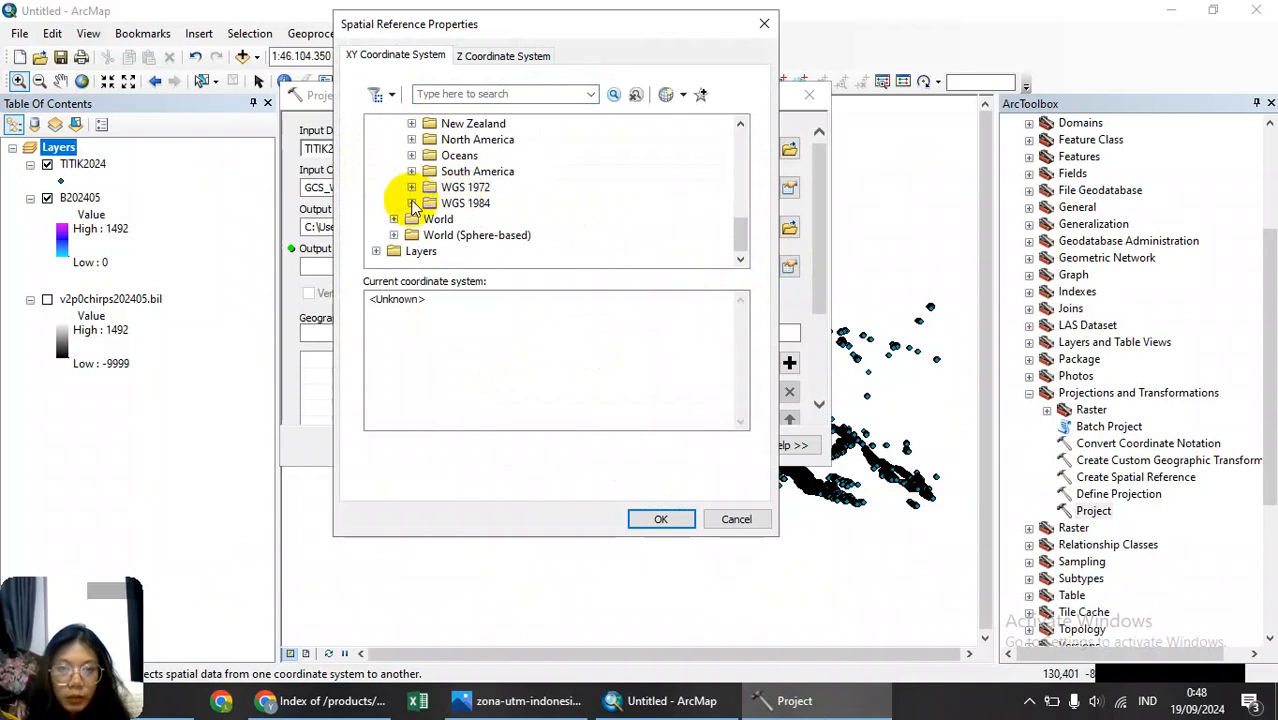
pyautogui.click(411, 203)
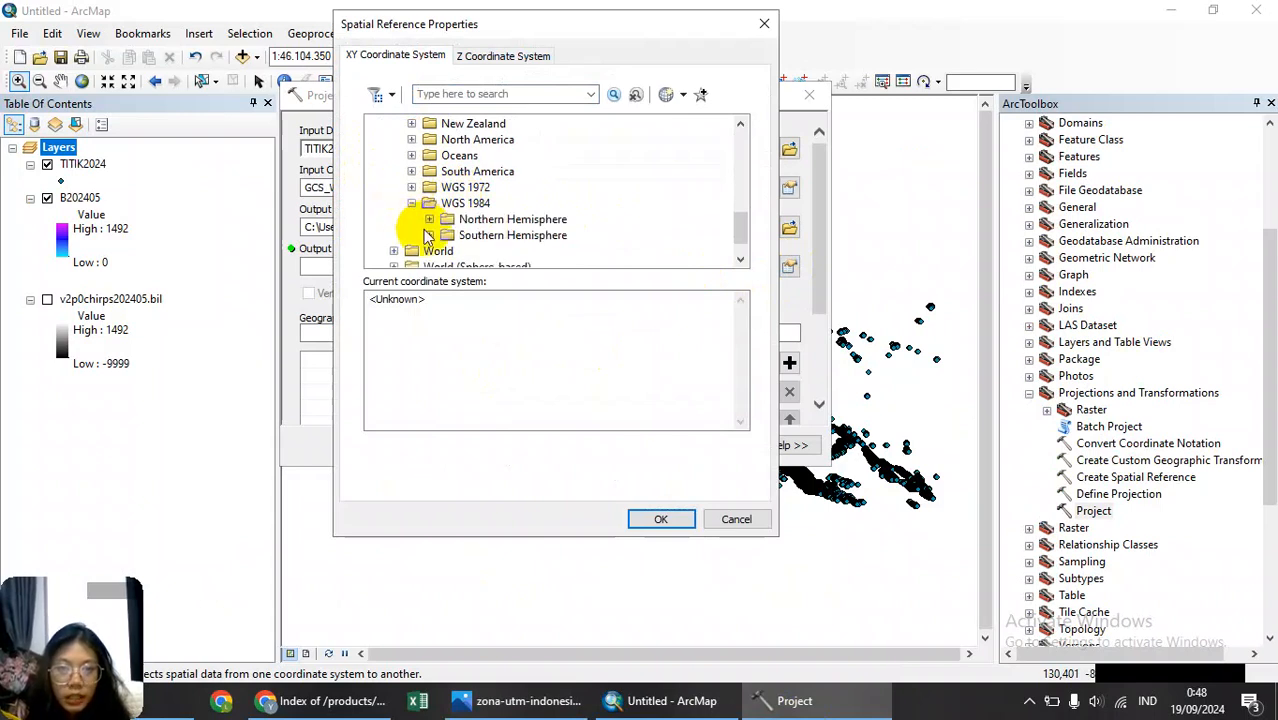
pyautogui.click(429, 236)
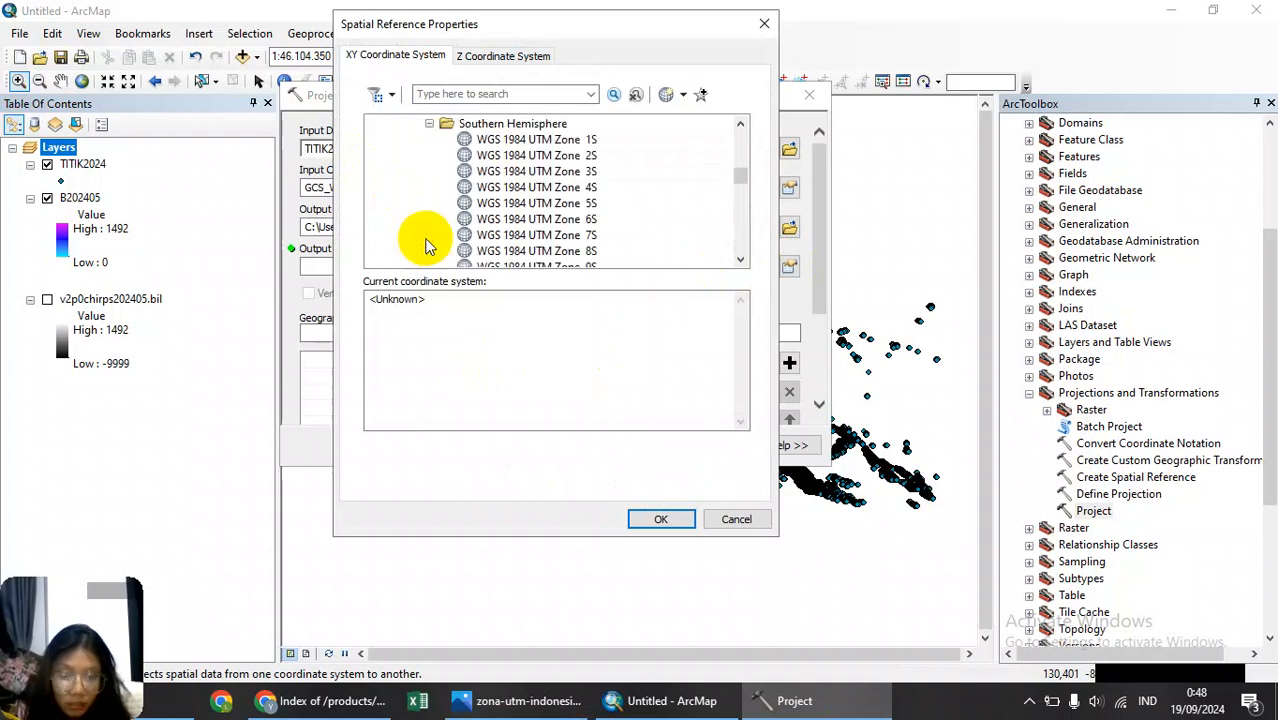
# Check the UTM zone map, set the output coordinate system to WGS 1984 UTM Zone 48S and run the Project tool.
pyautogui.click(534, 710)
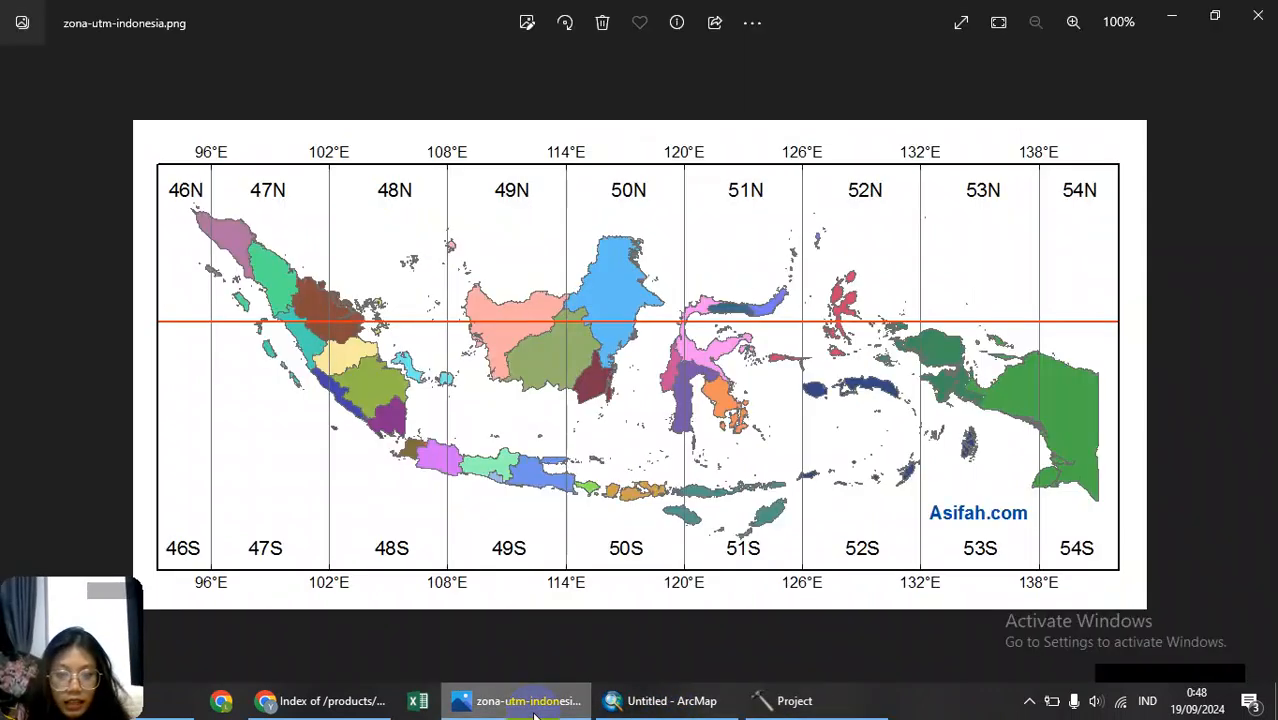
pyautogui.click(810, 708)
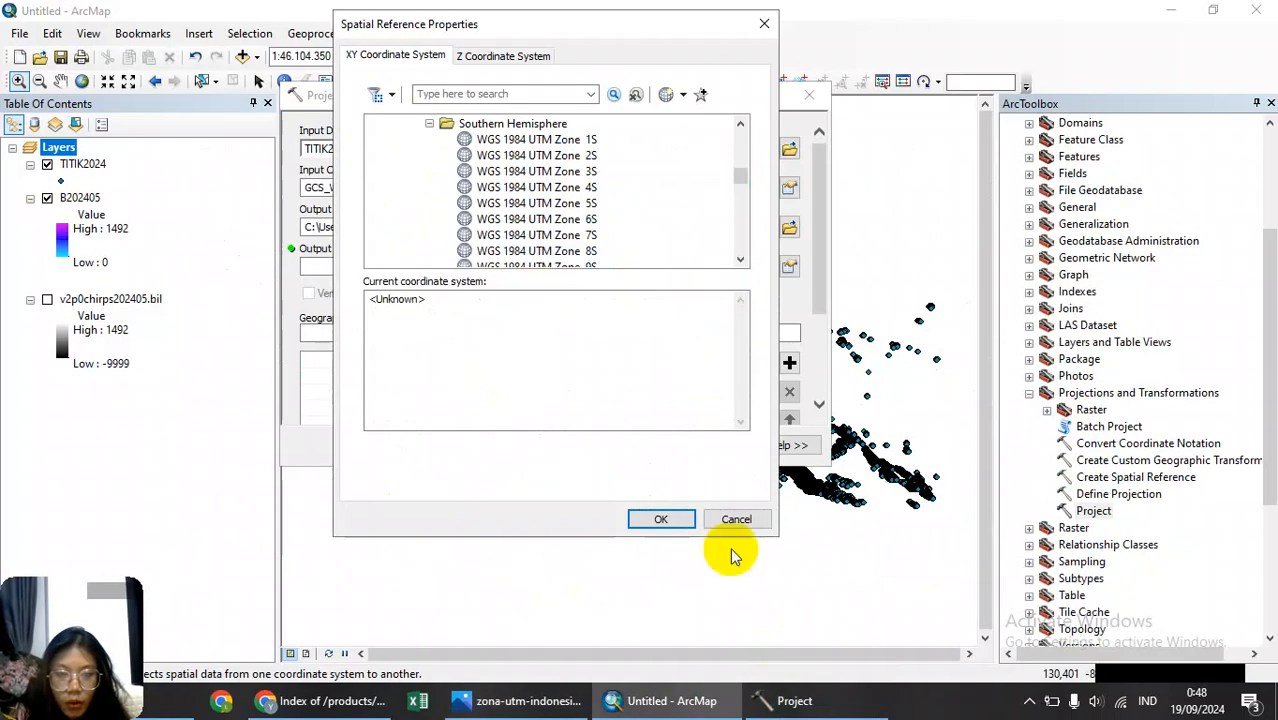
pyautogui.scroll(-8, 565, 190)
pyautogui.scroll(-1, 560, 200)
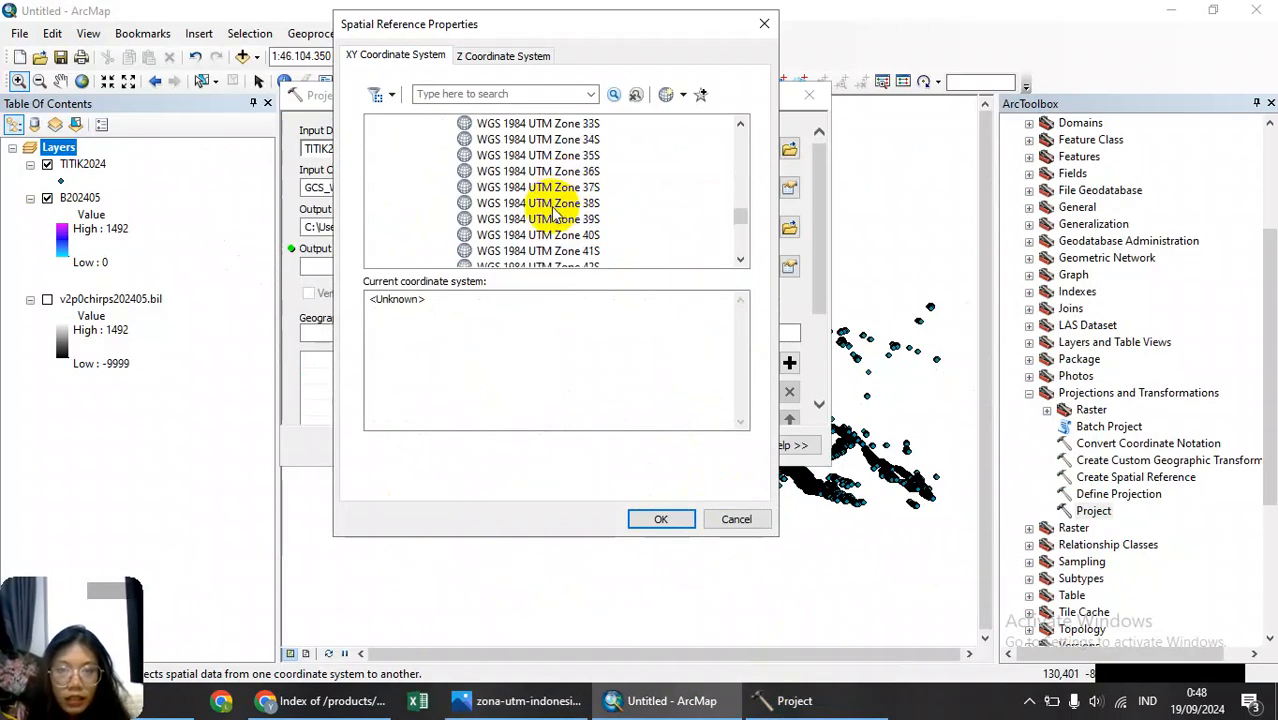
pyautogui.click(550, 222)
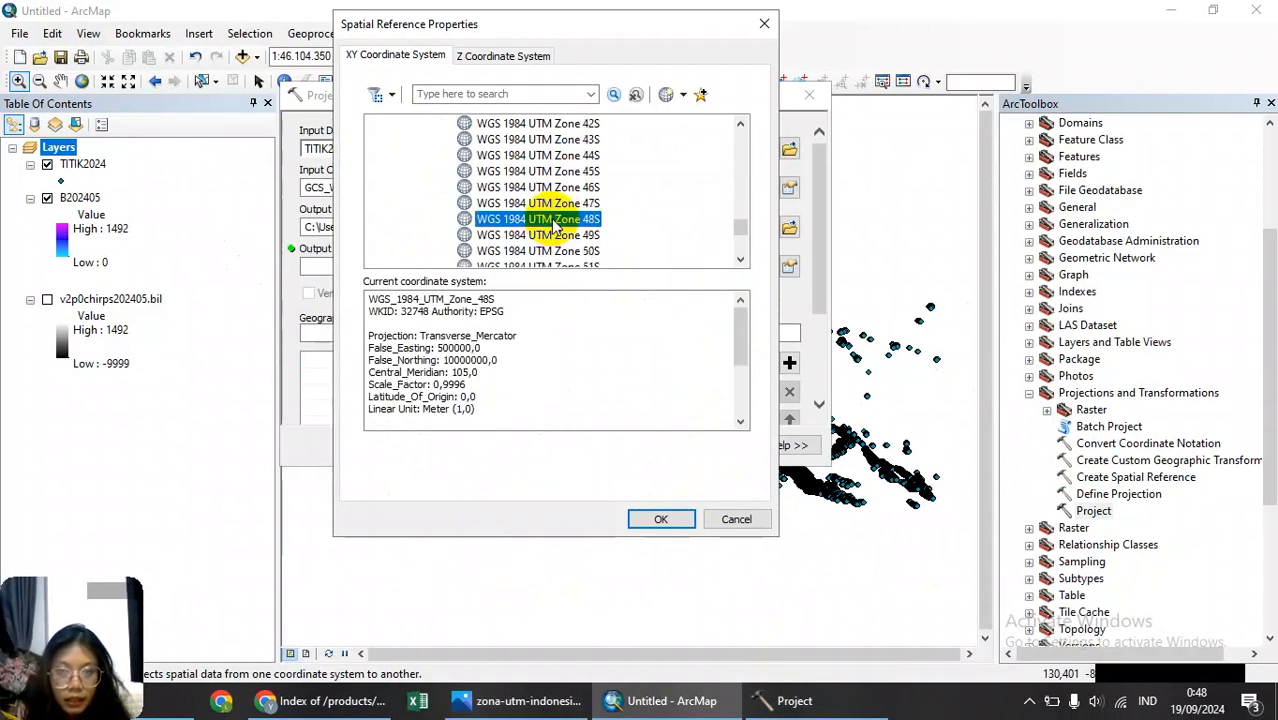
pyautogui.click(640, 520)
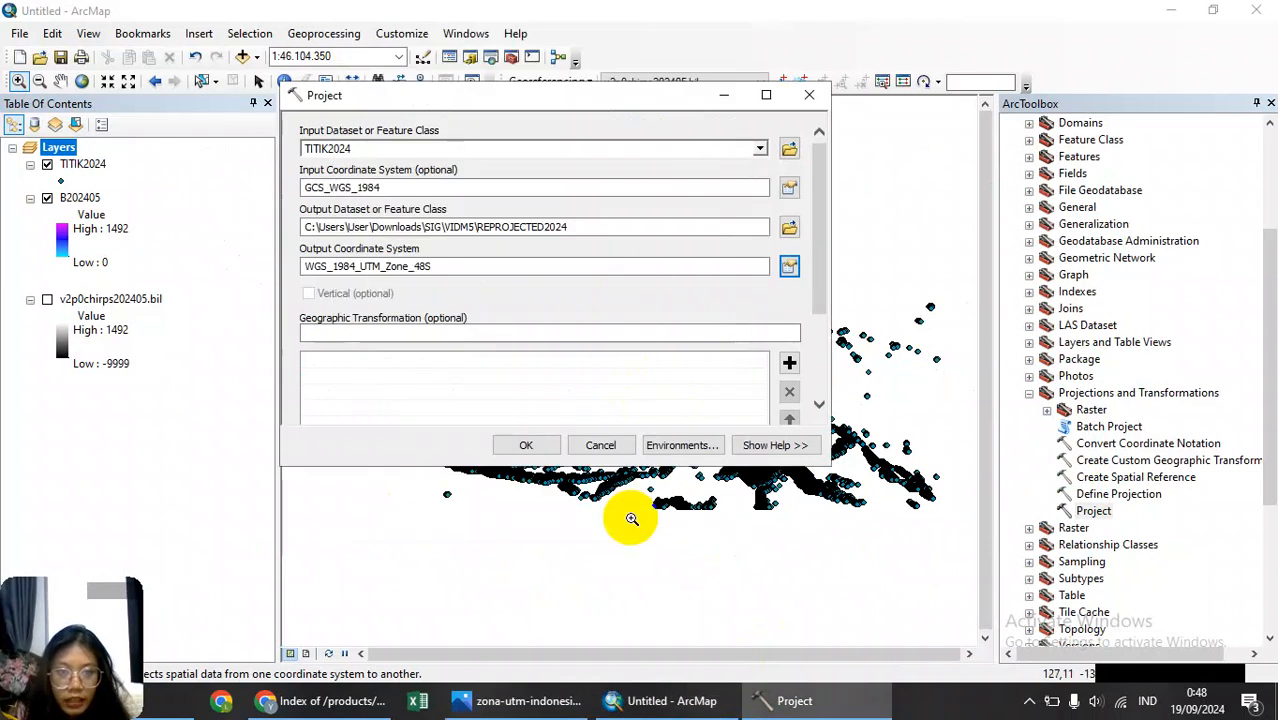
pyautogui.click(525, 445)
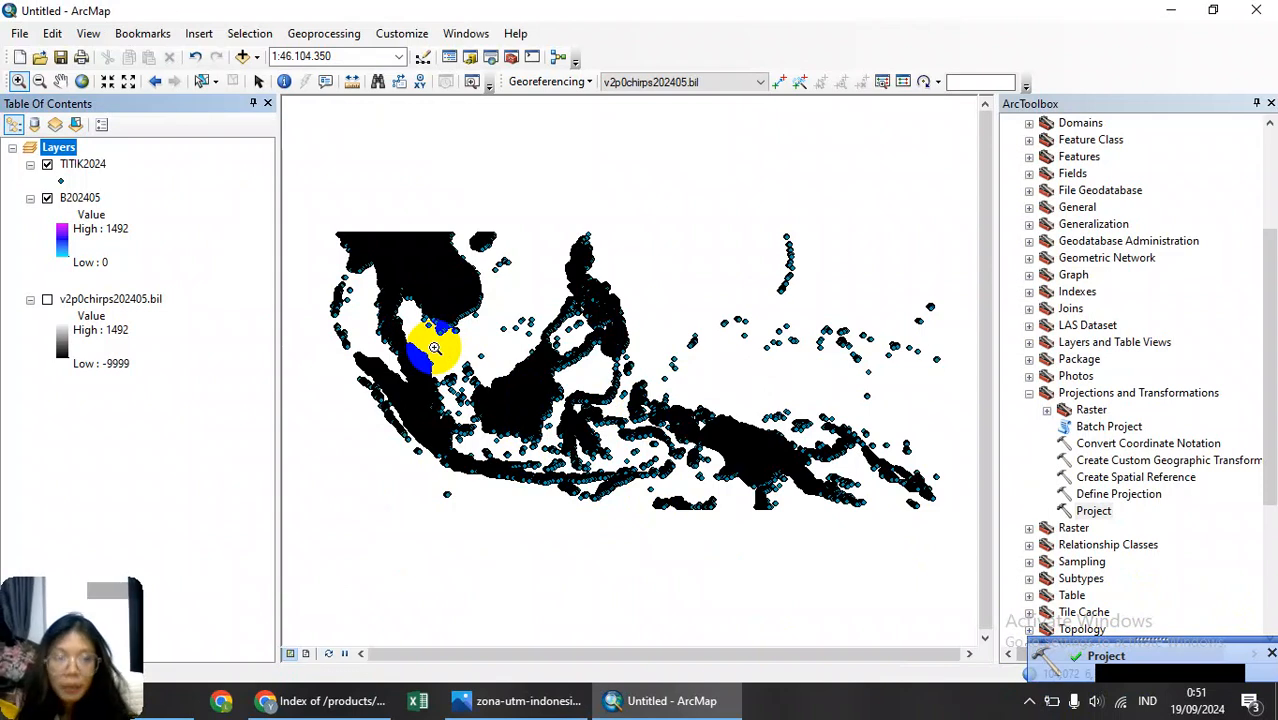
# Add REPROJECTED2024.shp from the VIDM5 folder to the map.
pyautogui.click(243, 58)
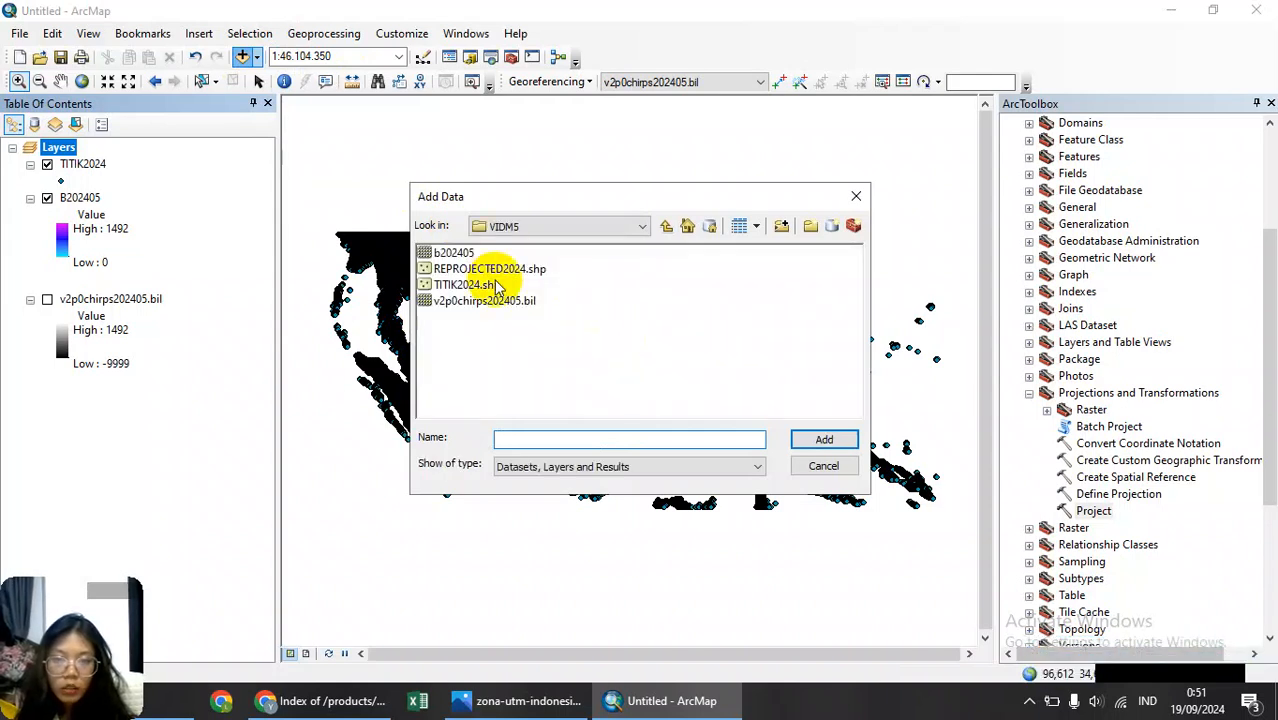
pyautogui.click(495, 270)
pyautogui.click(805, 437)
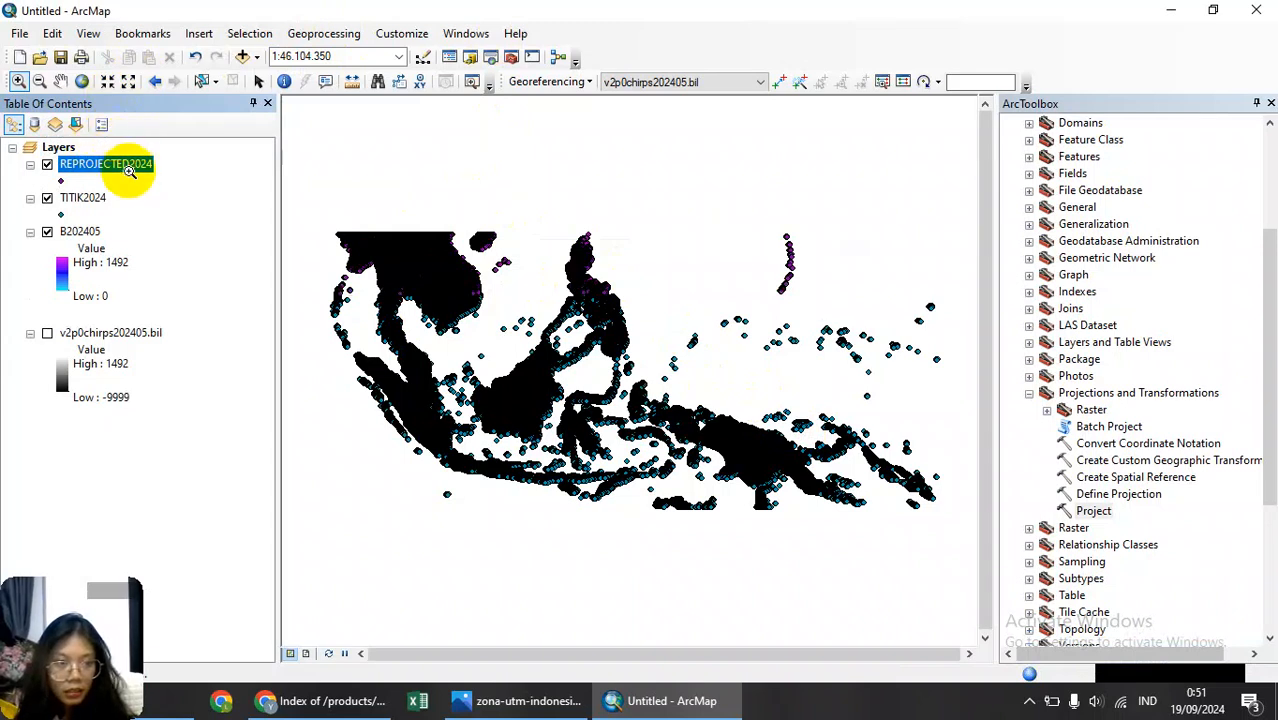
# Review the extent and coordinate system in the source properties of the REPROJECTED2024 layer.
pyautogui.click(258, 81)
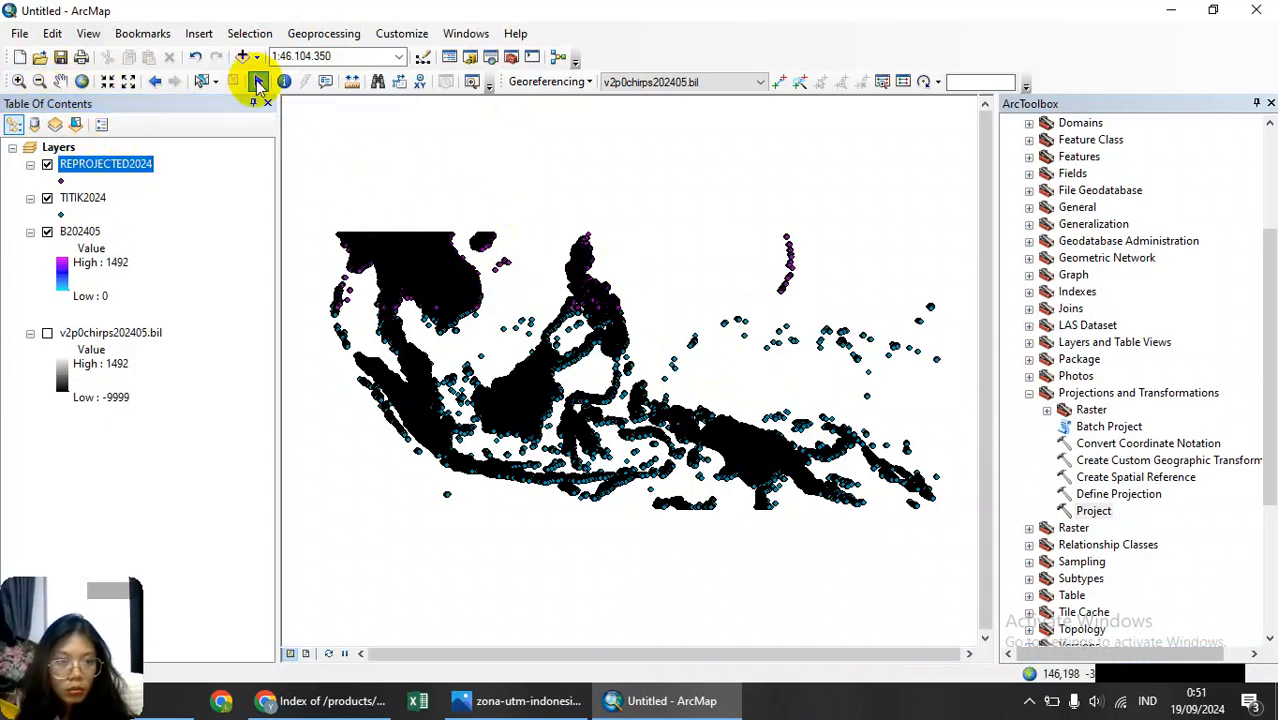
pyautogui.rightClick(113, 170)
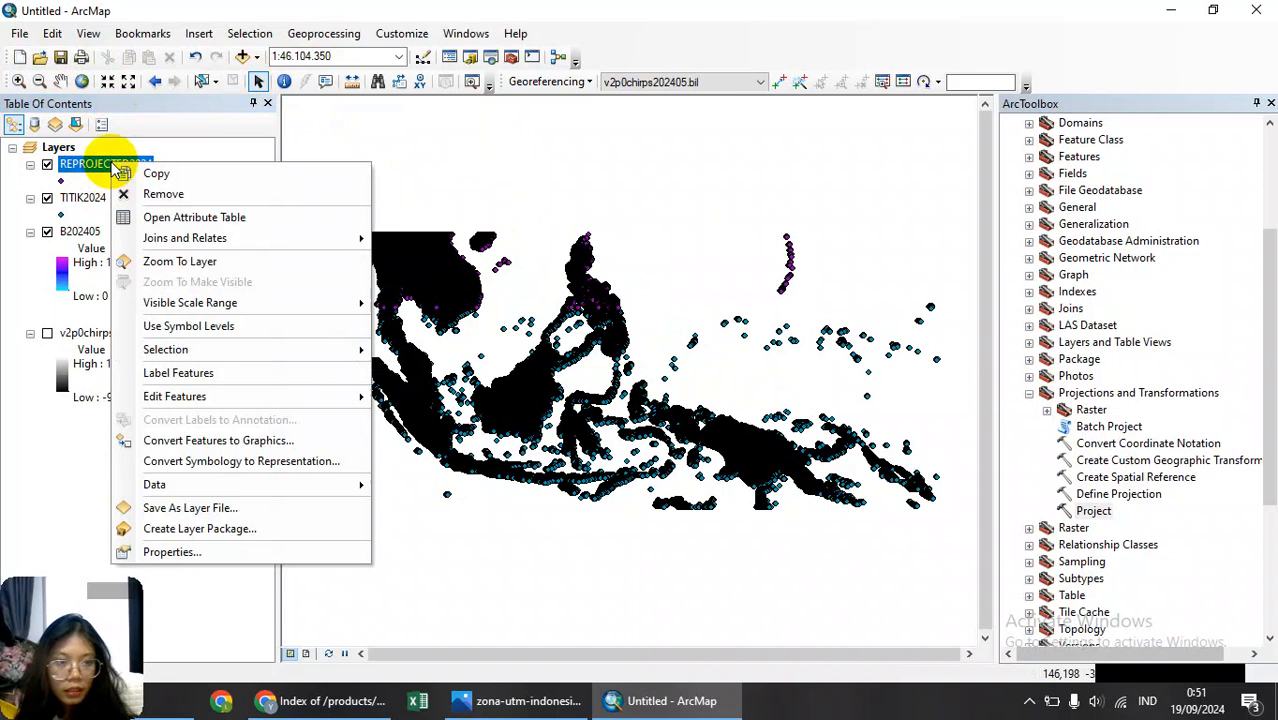
pyautogui.click(226, 547)
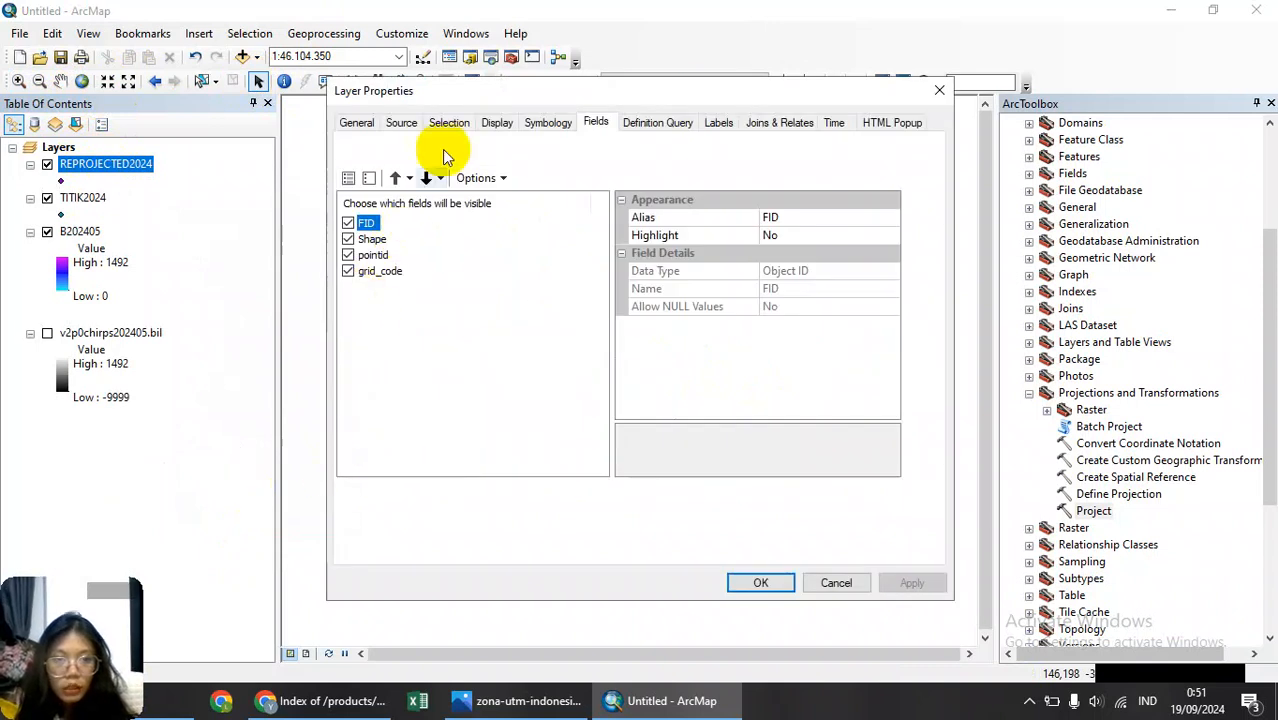
pyautogui.click(401, 122)
pyautogui.moveTo(776, 271); pyautogui.dragTo(777, 357)
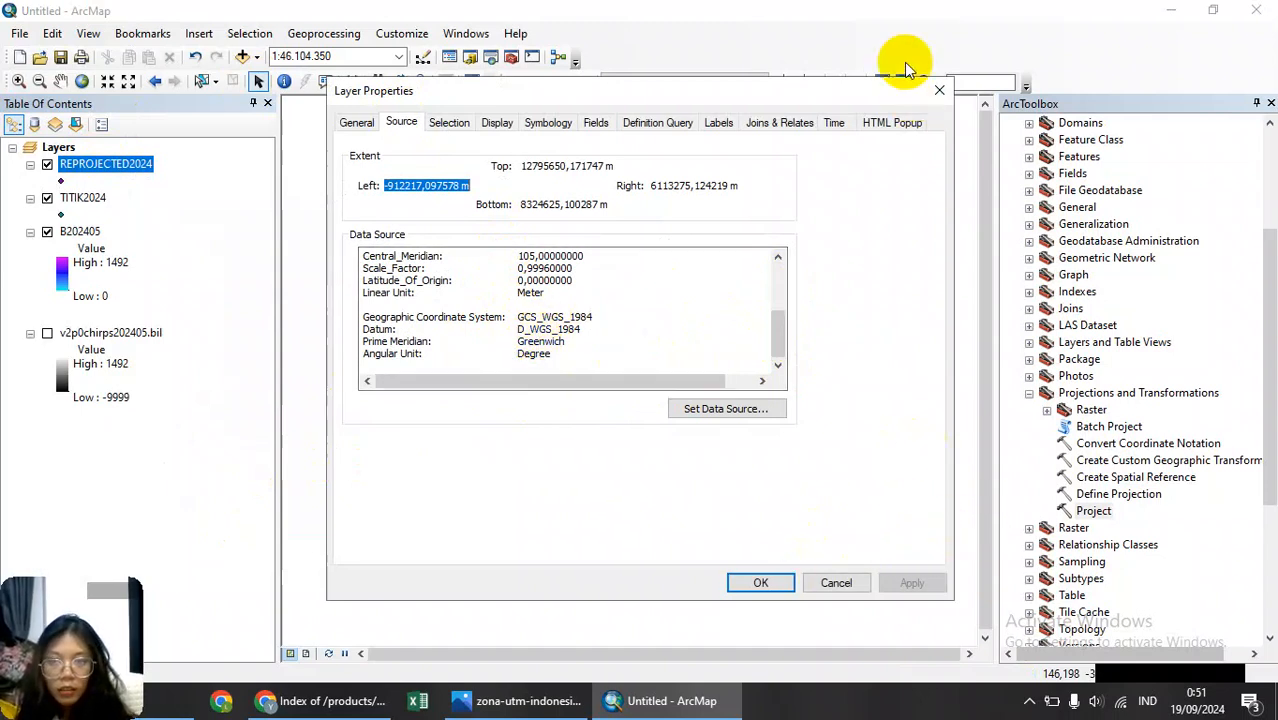
pyautogui.click(940, 92)
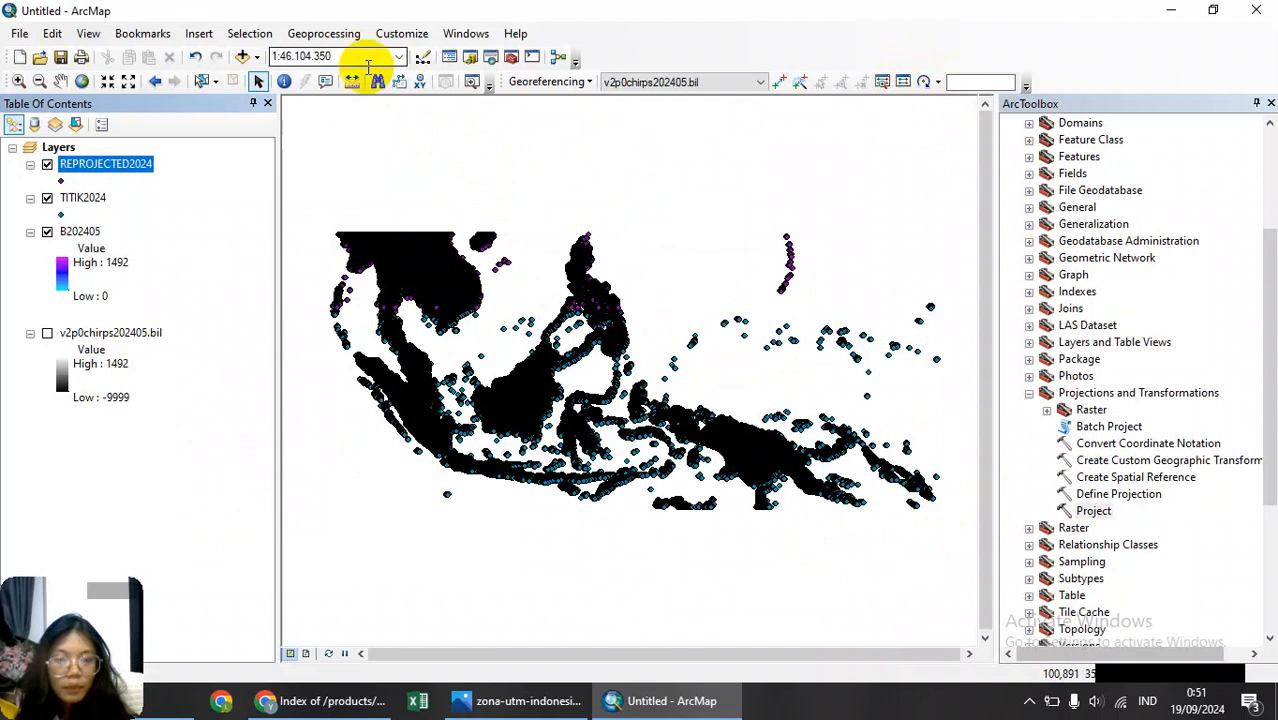
# Add Indo_Districts.shp from the Data Indonesia folder under Keperluan Praktikum to the map.
pyautogui.click(246, 56)
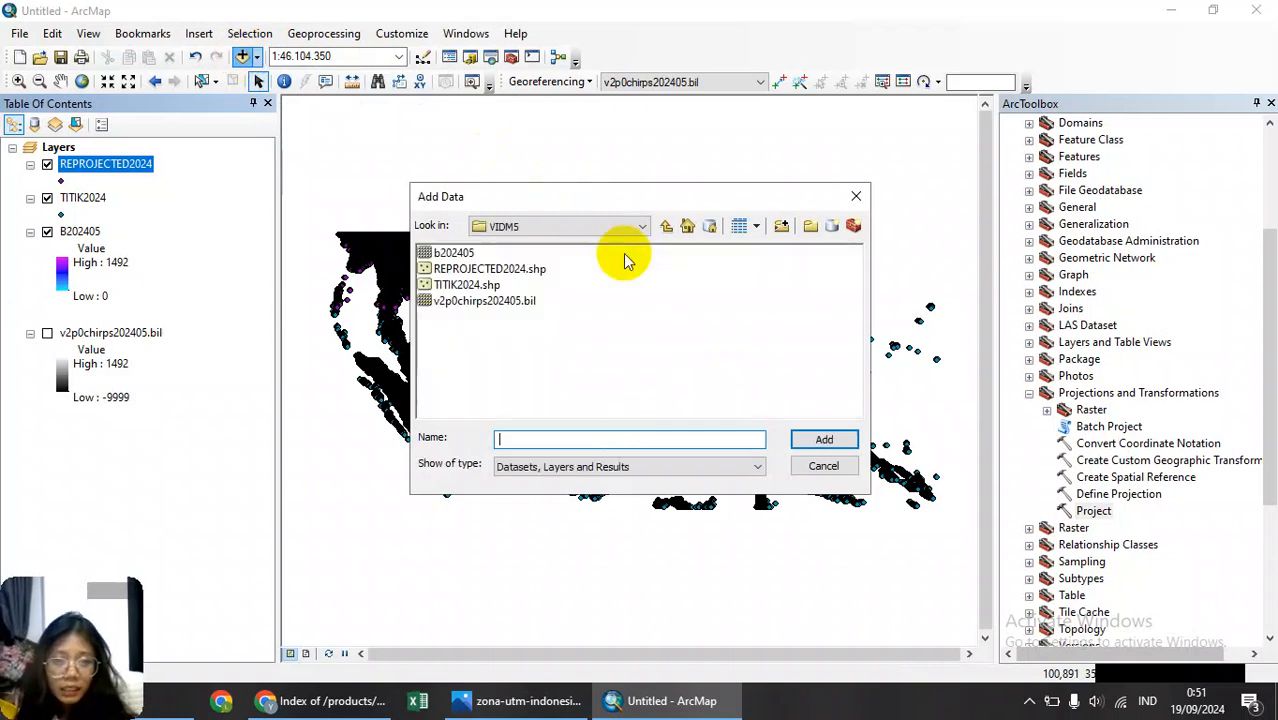
pyautogui.click(649, 229)
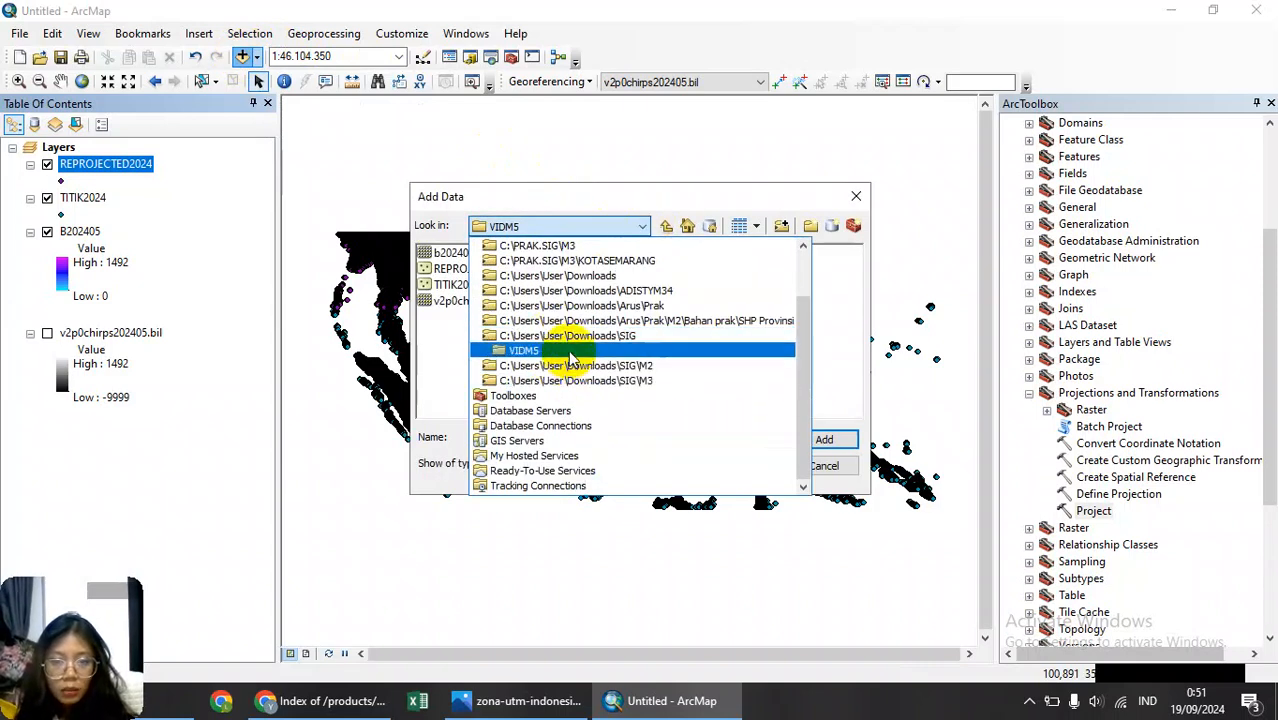
pyautogui.click(568, 336)
pyautogui.doubleClick(438, 256)
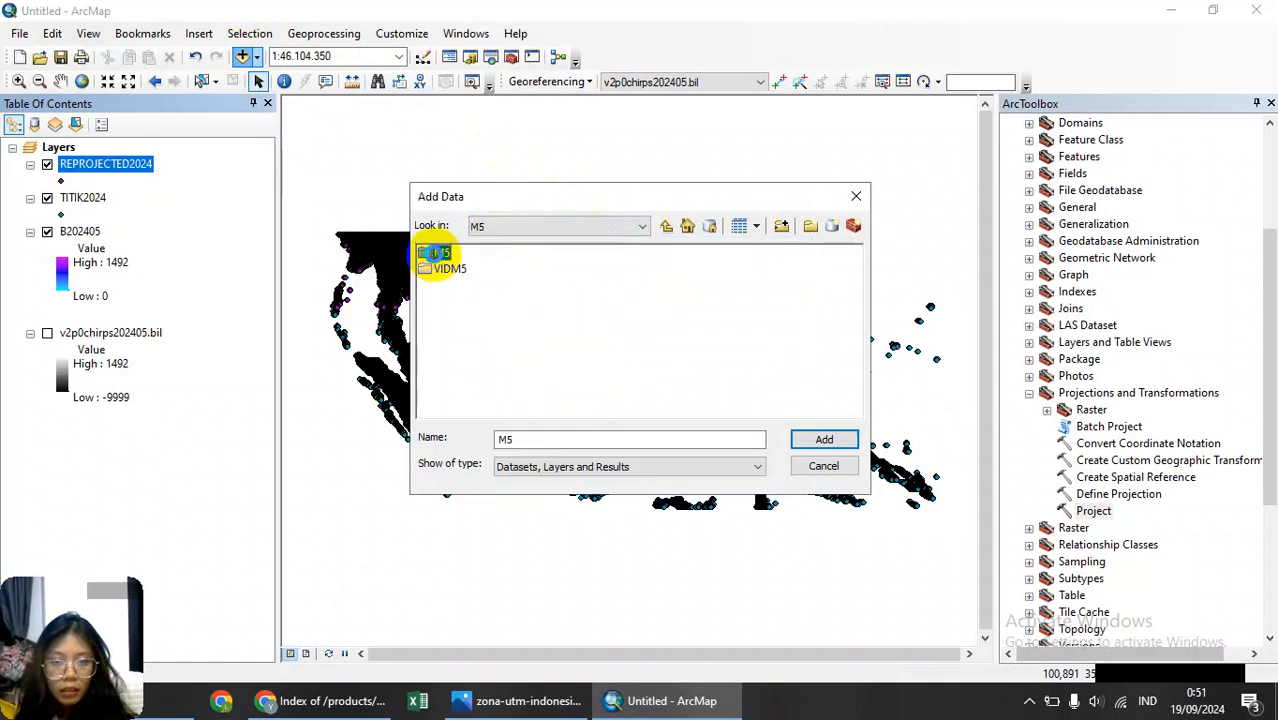
pyautogui.click(449, 256)
pyautogui.doubleClick(449, 256)
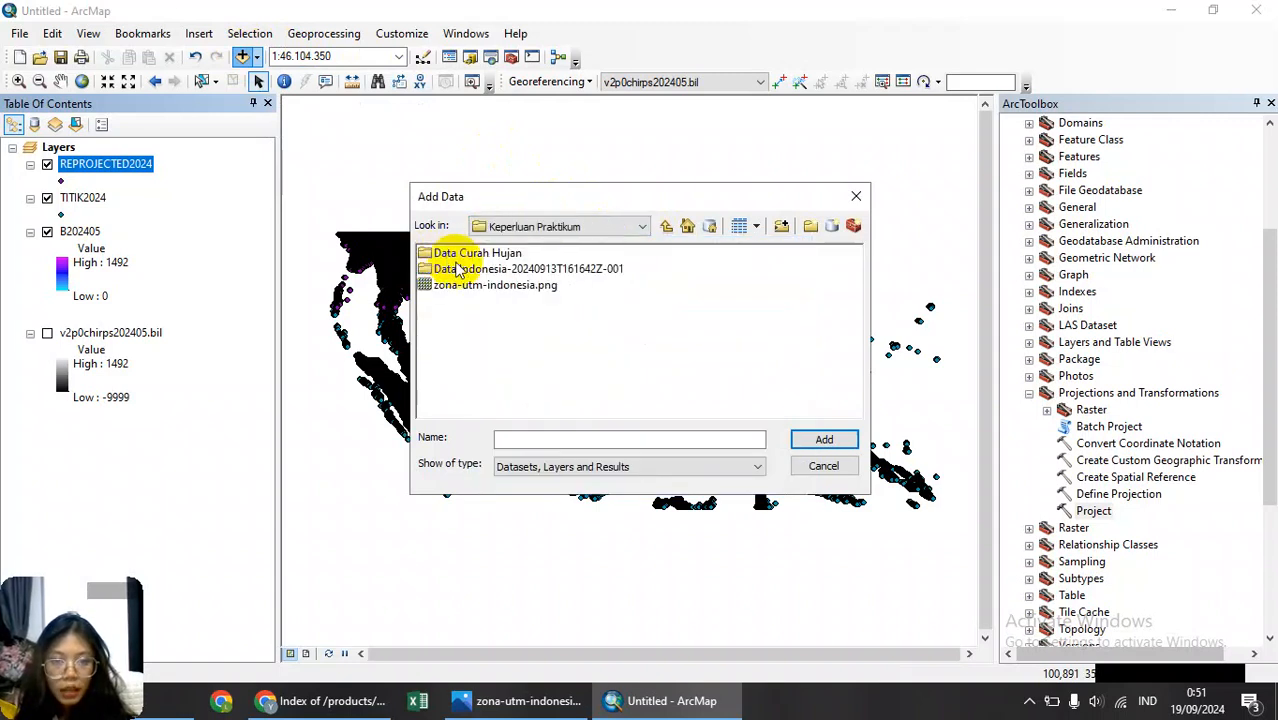
pyautogui.doubleClick(462, 270)
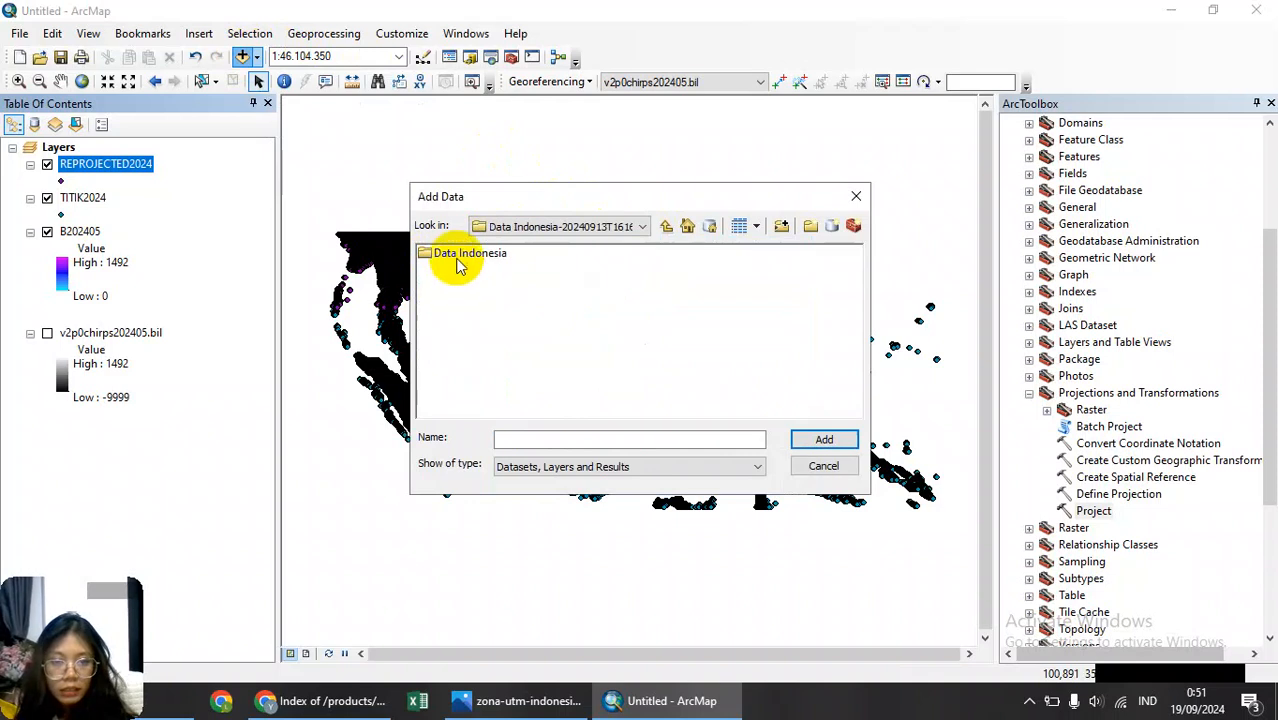
pyautogui.click(459, 257)
pyautogui.doubleClick(459, 257)
pyautogui.click(459, 257)
pyautogui.doubleClick(461, 262)
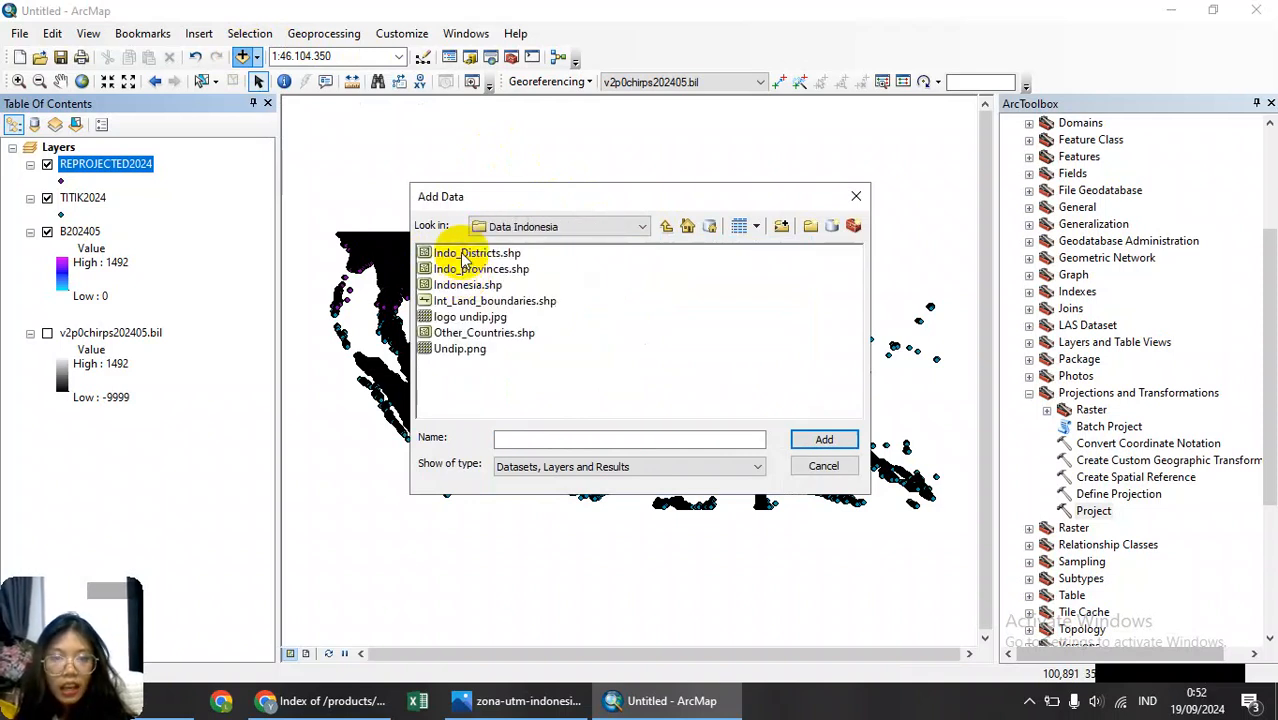
pyautogui.click(464, 256)
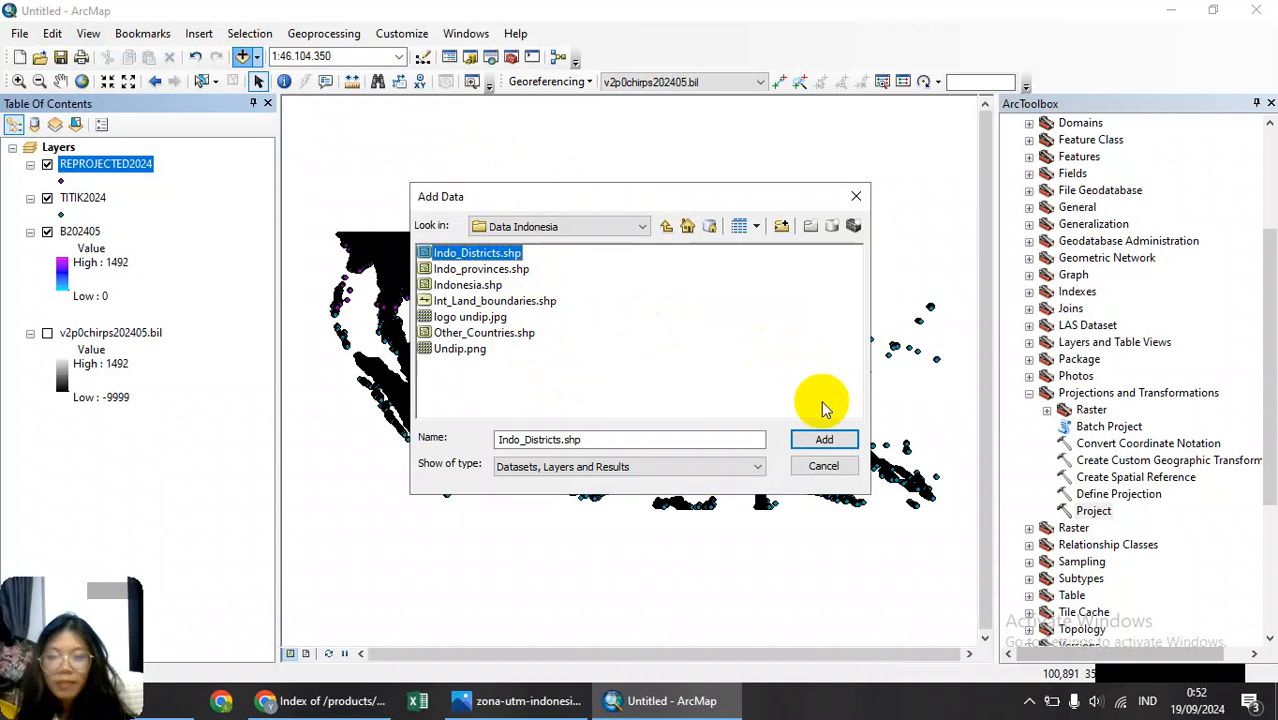
pyautogui.click(828, 440)
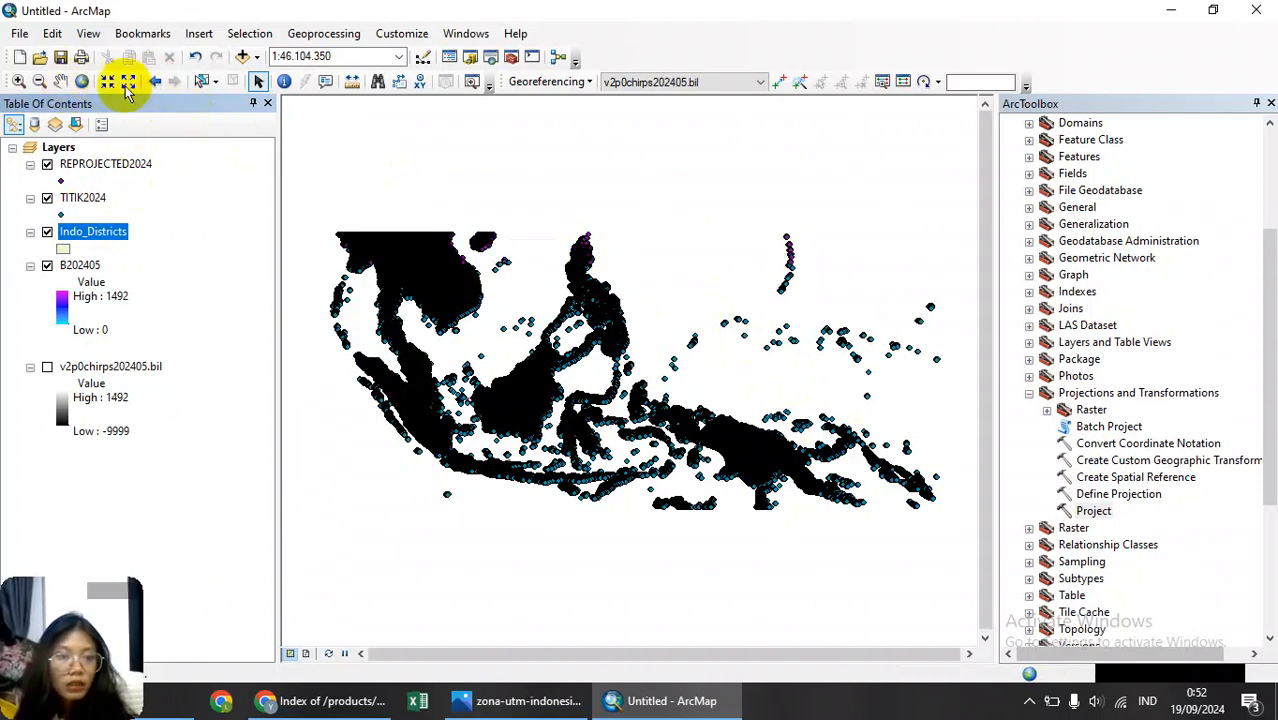
# Select the rainfall points and district polygons covering Belitung, the round island east of Bangka, with a rectangle.
pyautogui.click(19, 81)
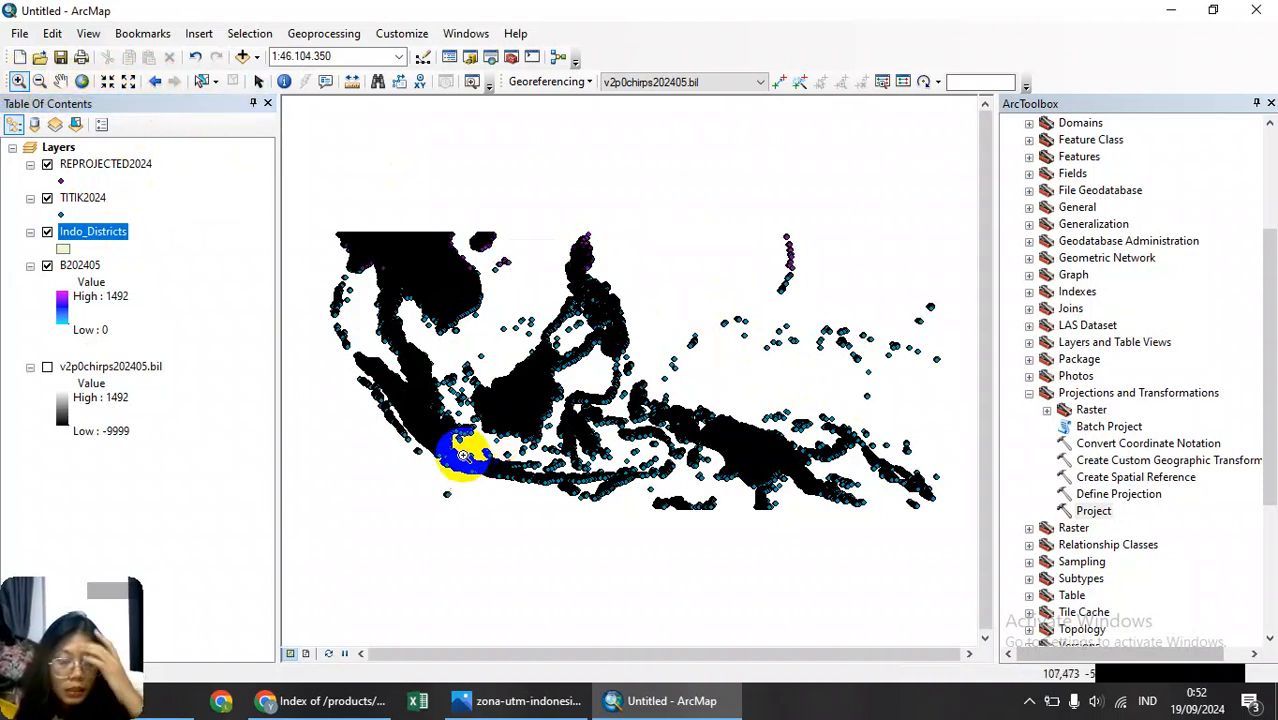
pyautogui.moveTo(453, 399); pyautogui.dragTo(495, 447)
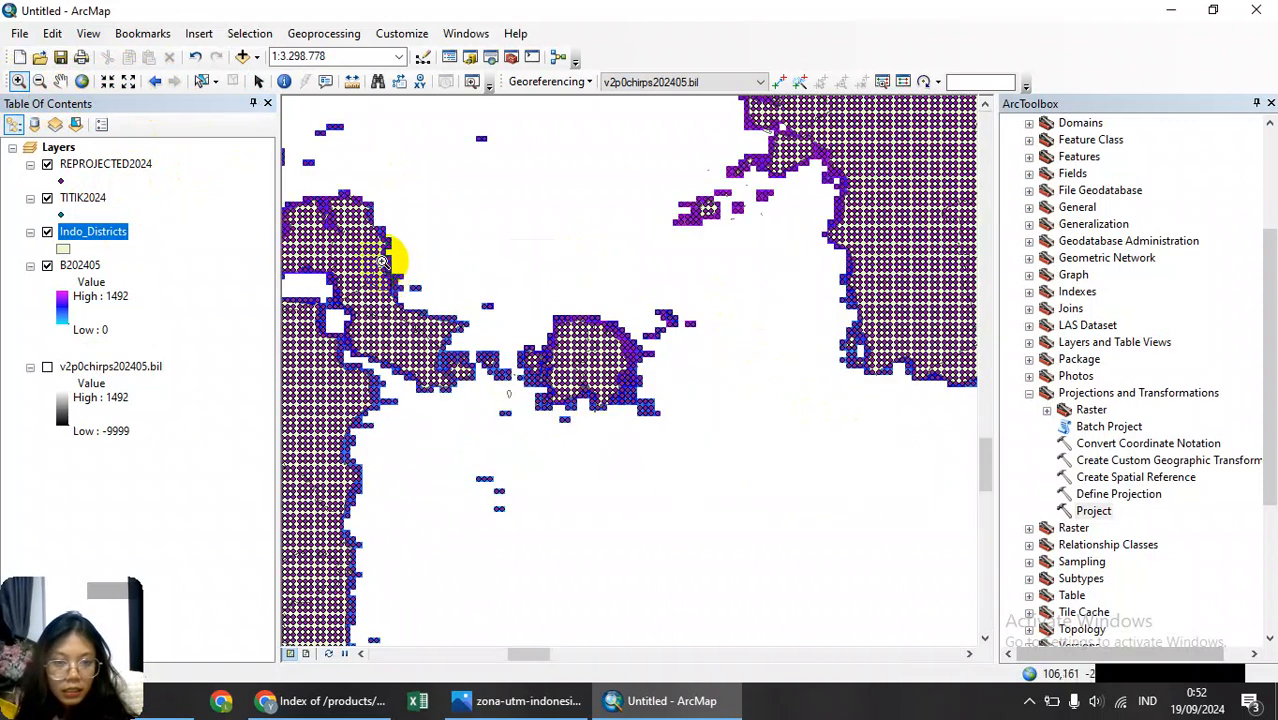
pyautogui.moveTo(400, 256); pyautogui.dragTo(692, 504)
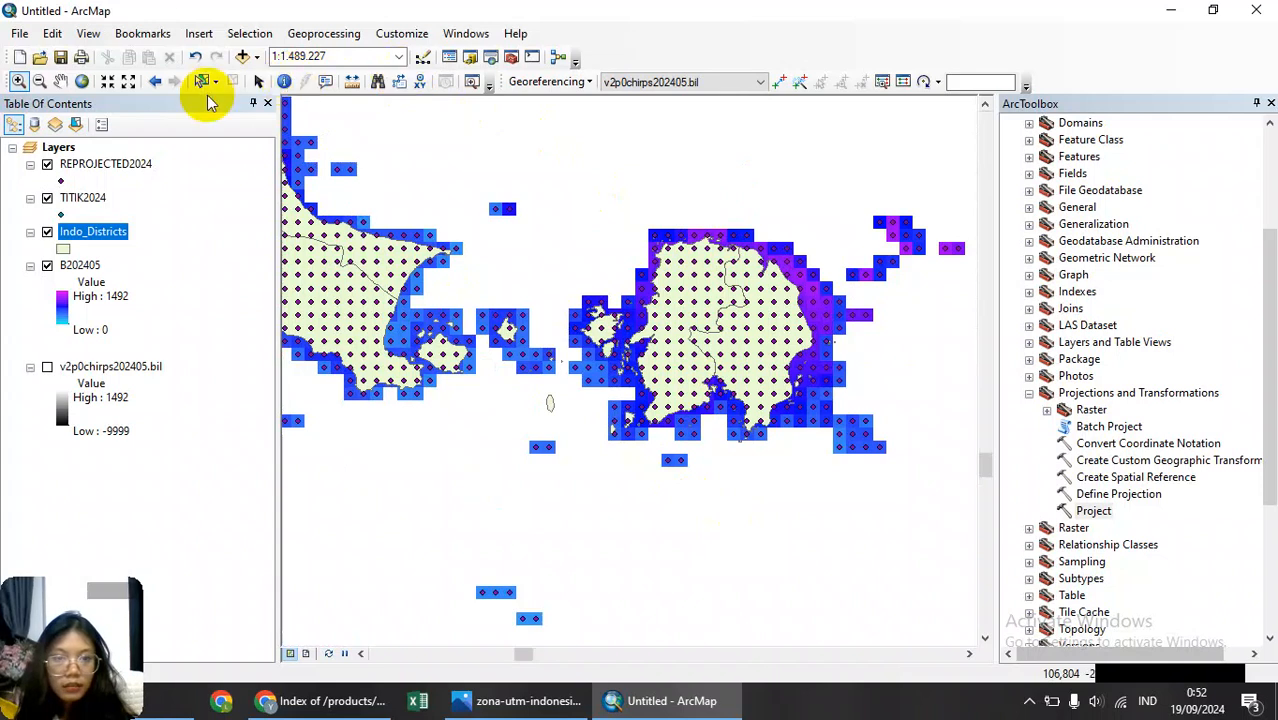
pyautogui.click(126, 81)
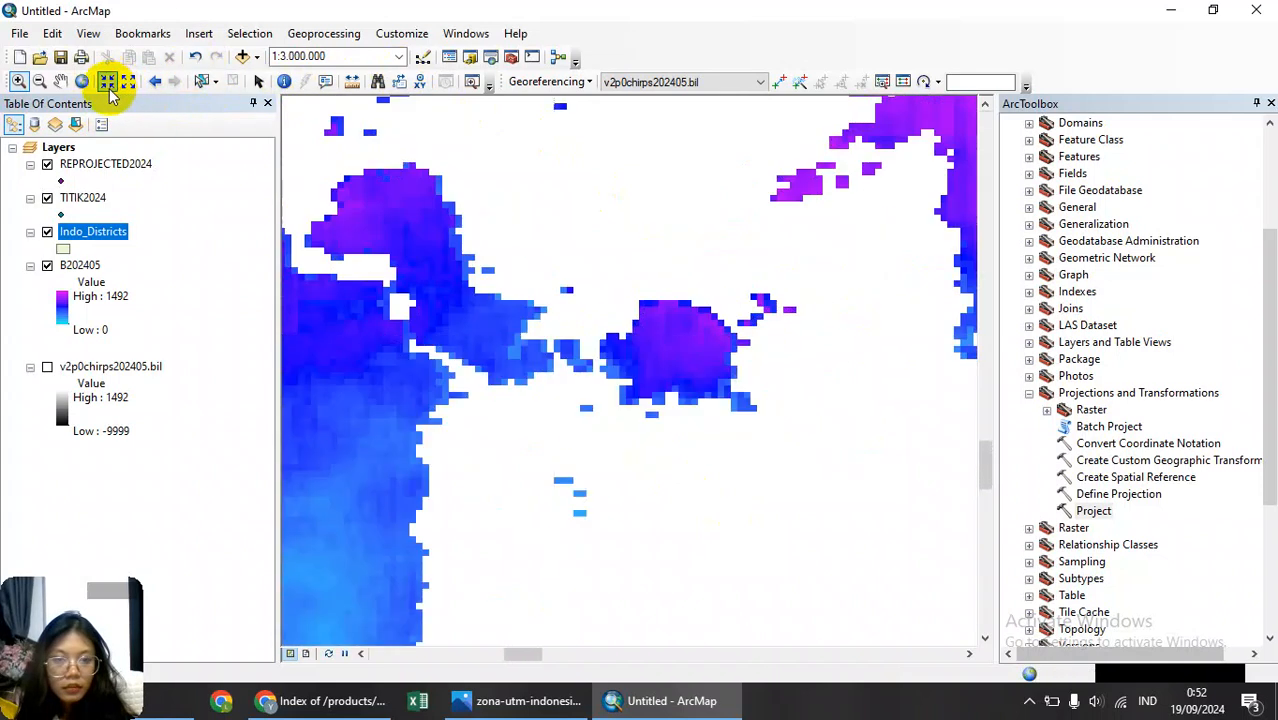
pyautogui.click(107, 83)
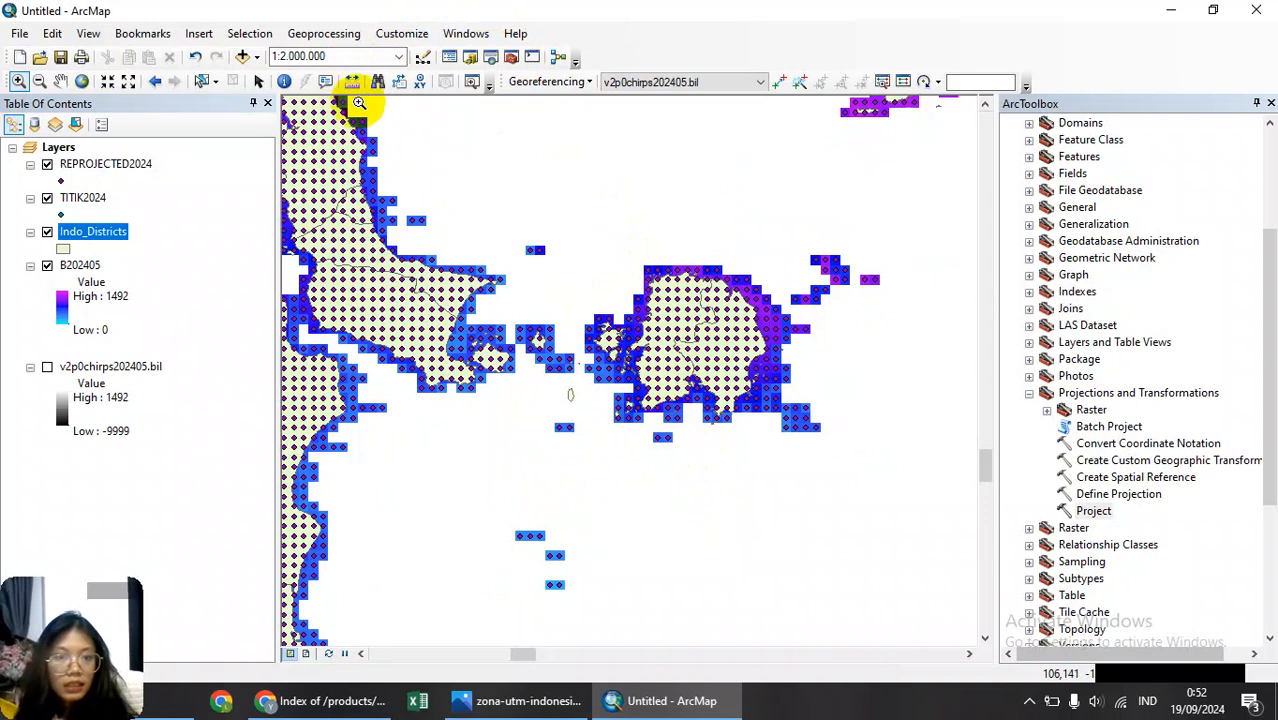
pyautogui.click(204, 82)
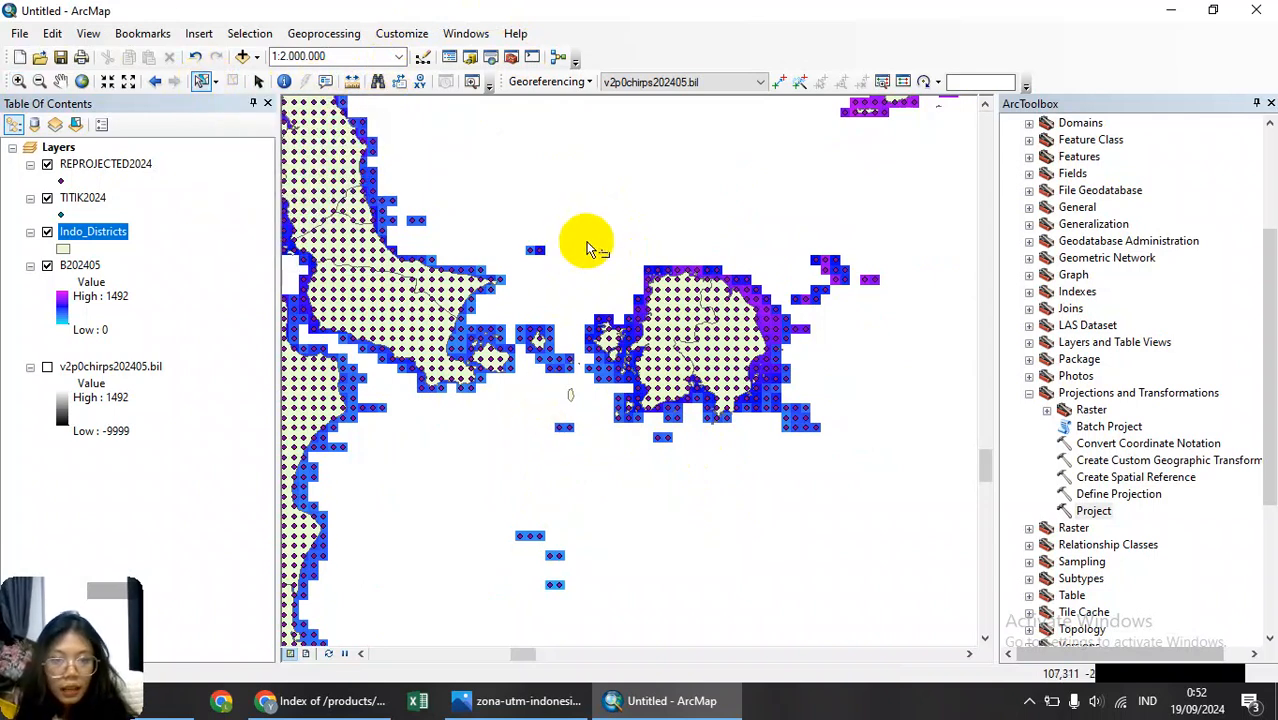
pyautogui.moveTo(576, 234); pyautogui.dragTo(620, 243)
pyautogui.rightClick(619, 244)
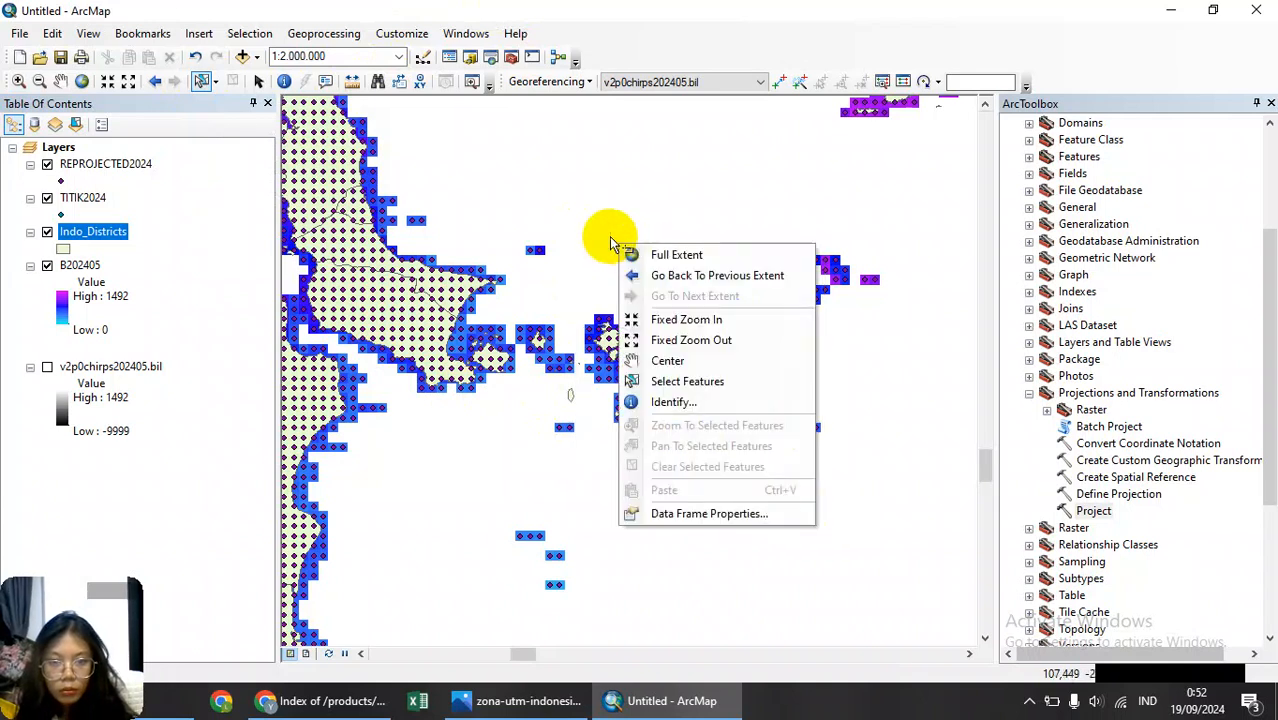
pyautogui.click(562, 317)
pyautogui.moveTo(441, 245); pyautogui.dragTo(720, 508)
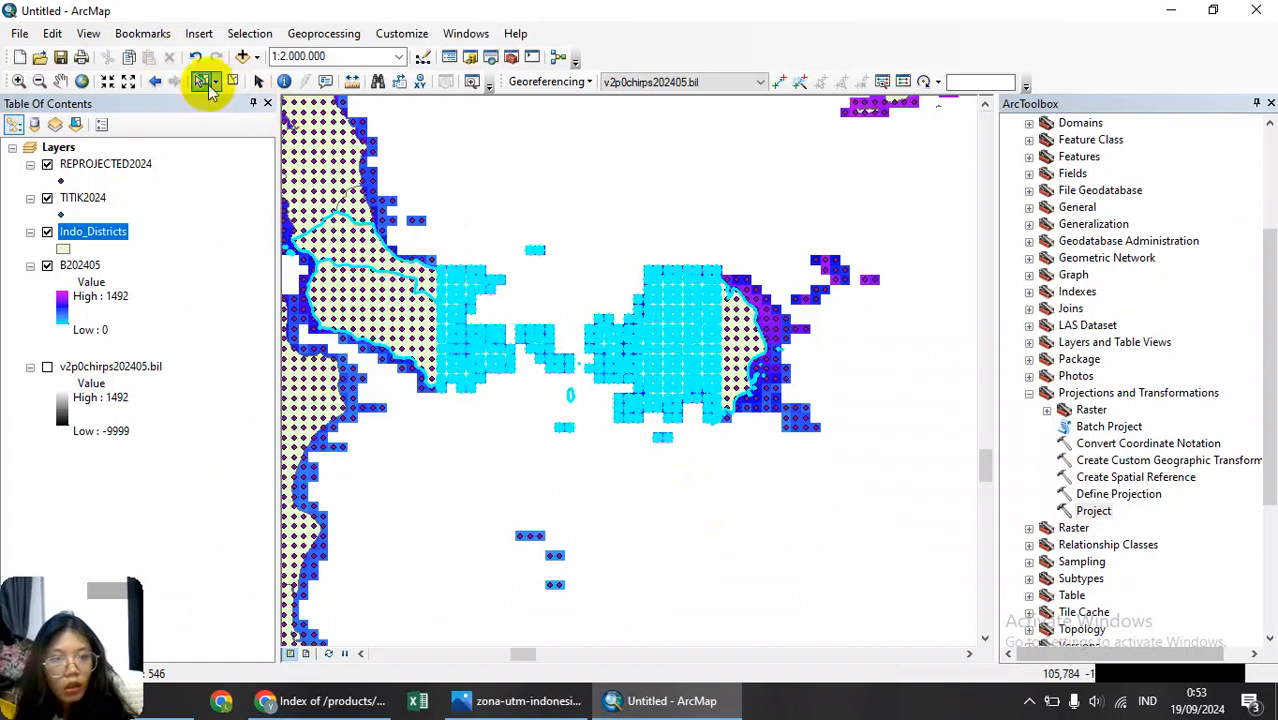
pyautogui.moveTo(588, 232); pyautogui.dragTo(822, 493)
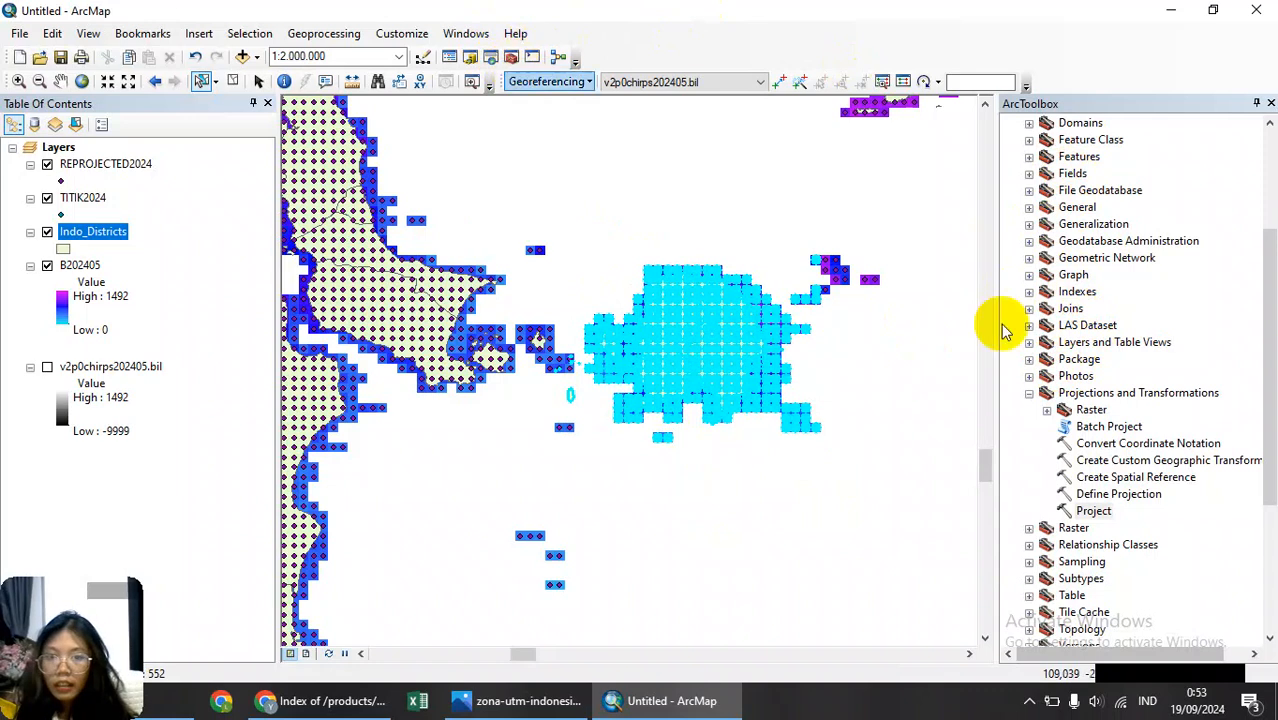
# Open the IDW tool from the Interpolation toolset of the Spatial Analyst tools.
pyautogui.doubleClick(1035, 395)
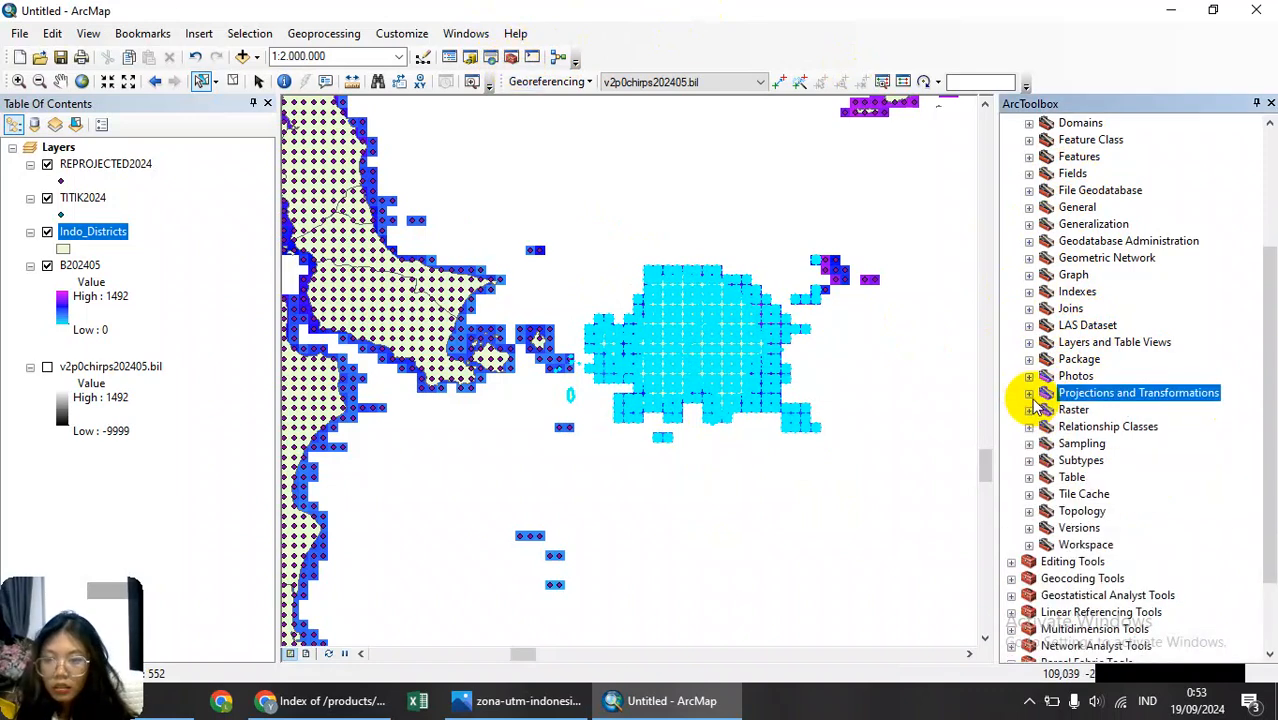
pyautogui.scroll(4, 1027, 330)
pyautogui.doubleClick(1026, 224)
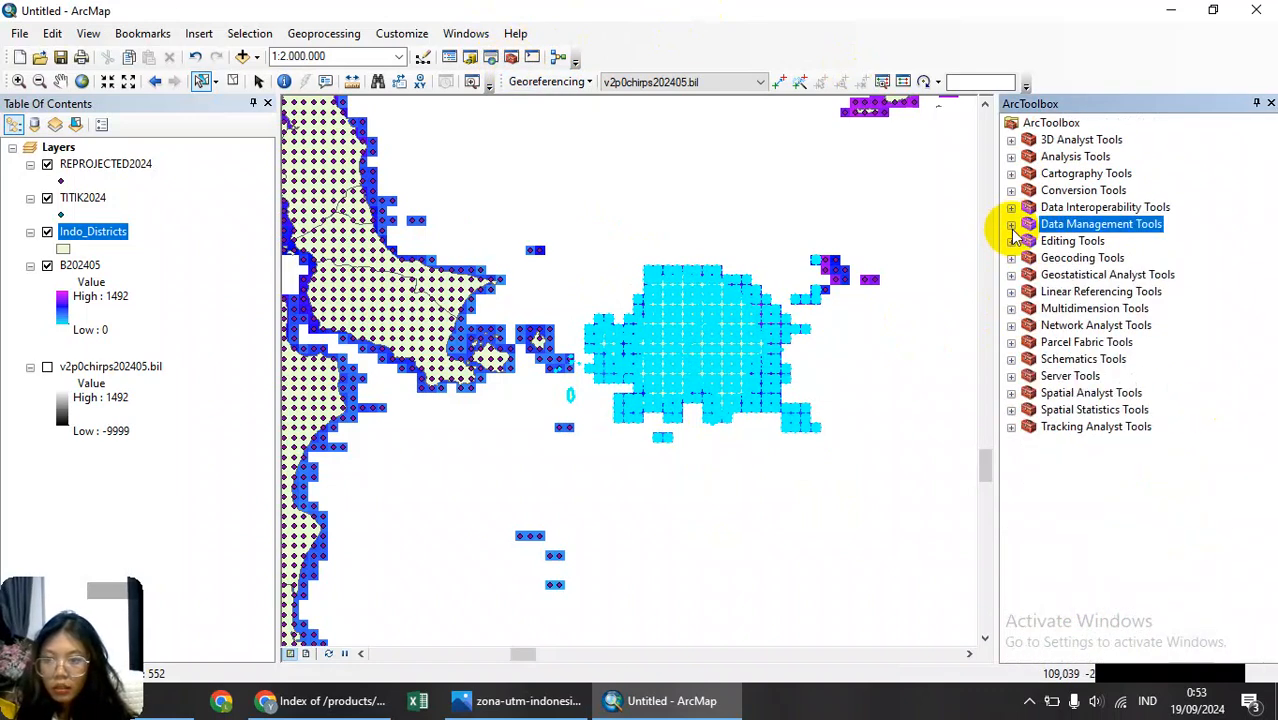
pyautogui.click(1014, 393)
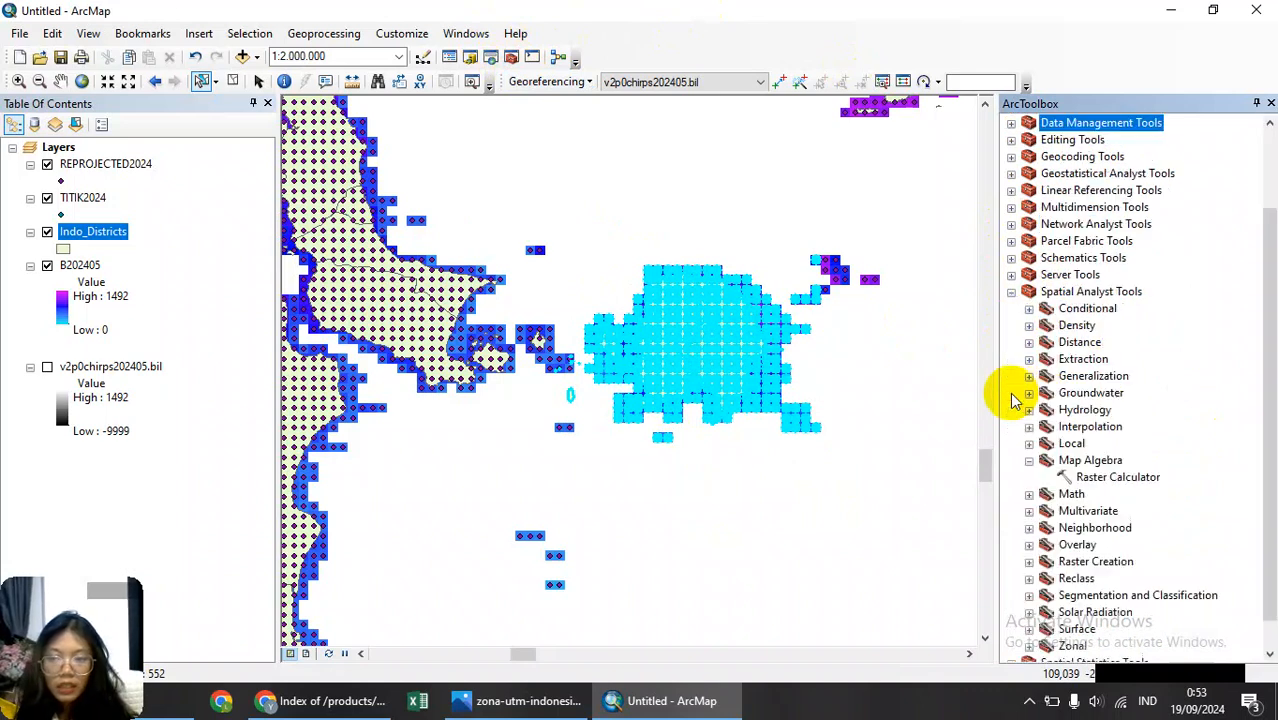
pyautogui.click(1030, 460)
pyautogui.click(1030, 426)
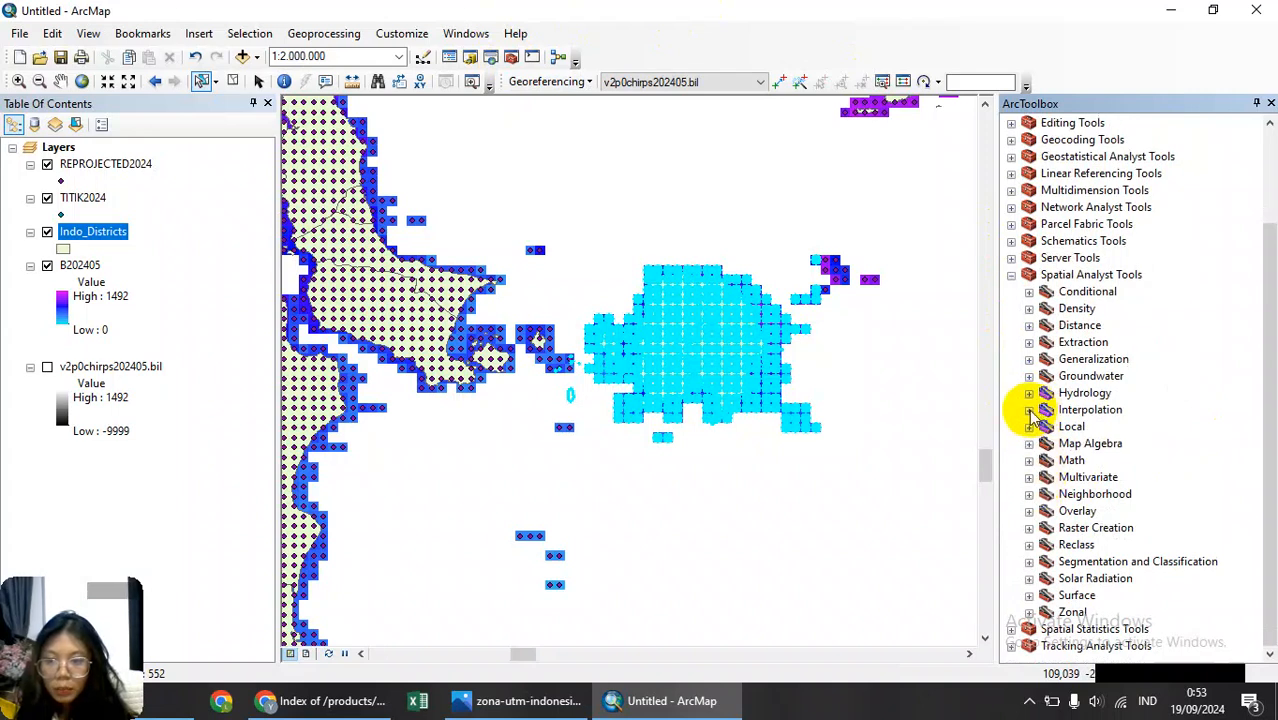
pyautogui.click(1030, 410)
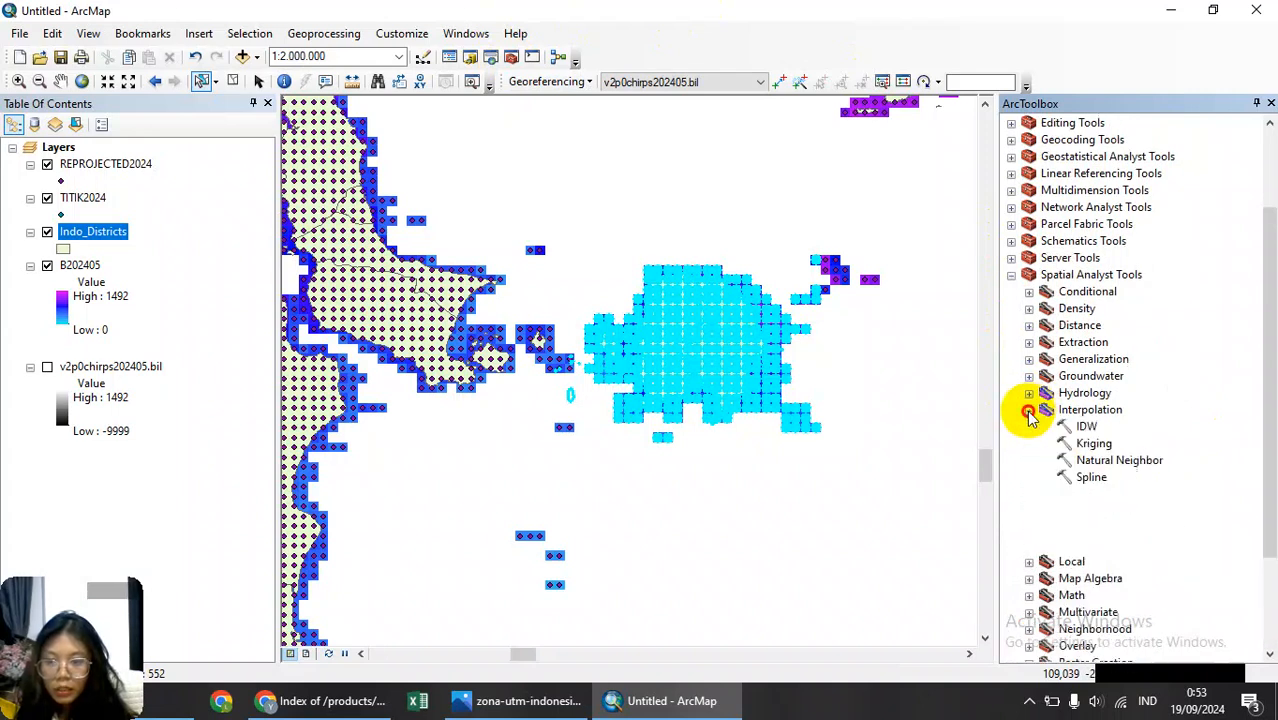
pyautogui.click(1084, 428)
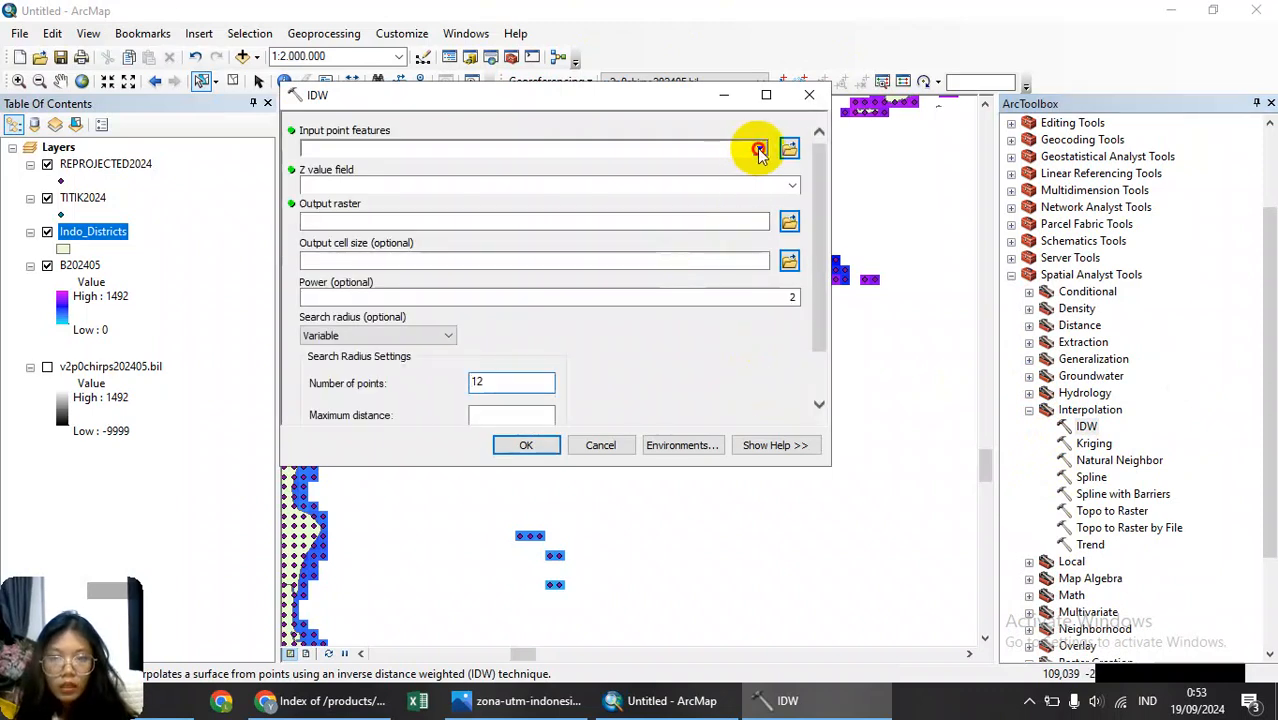
# Set REPROJECTED2024 as the IDW input point features and grid_code as the Z value field.
pyautogui.click(759, 150)
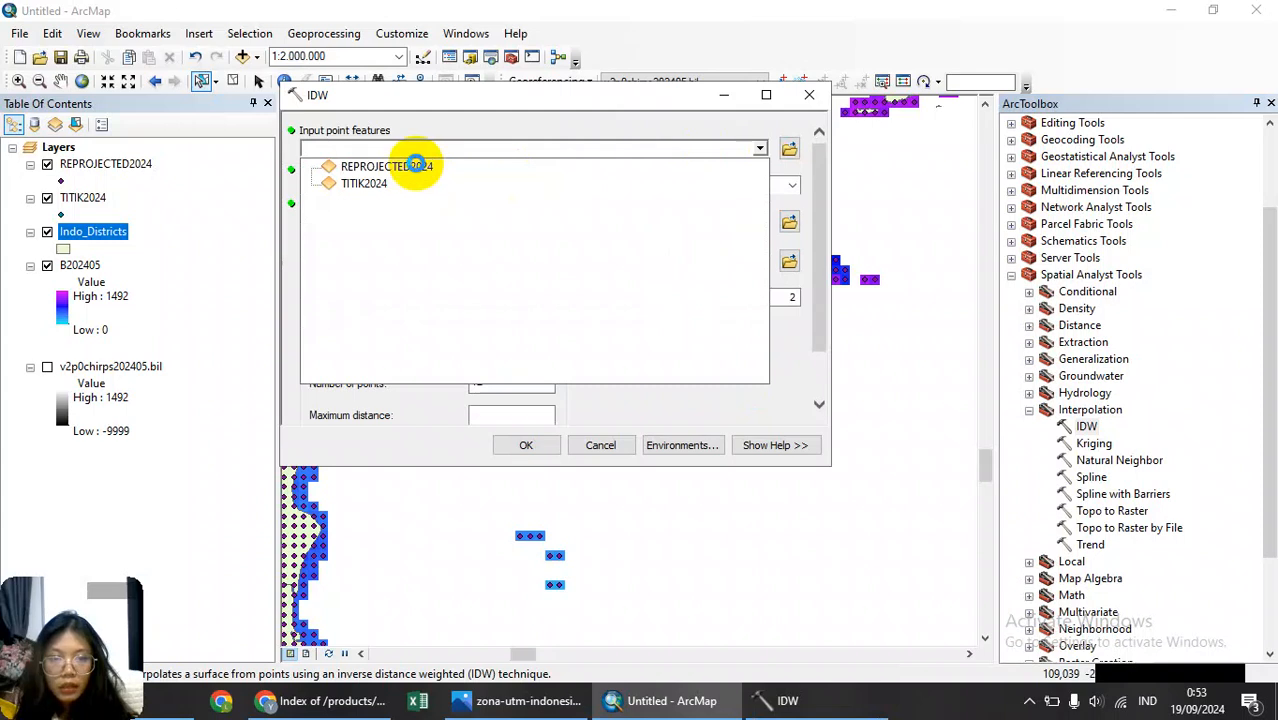
pyautogui.click(415, 166)
pyautogui.click(791, 185)
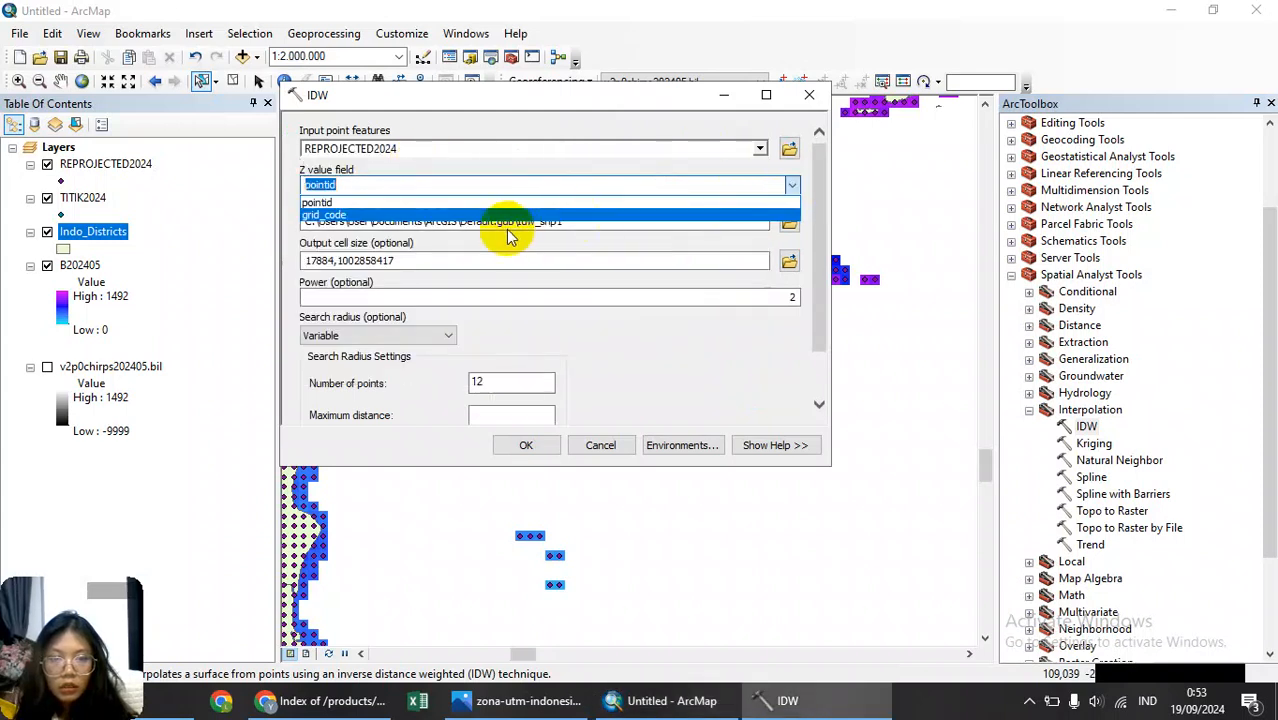
pyautogui.click(390, 220)
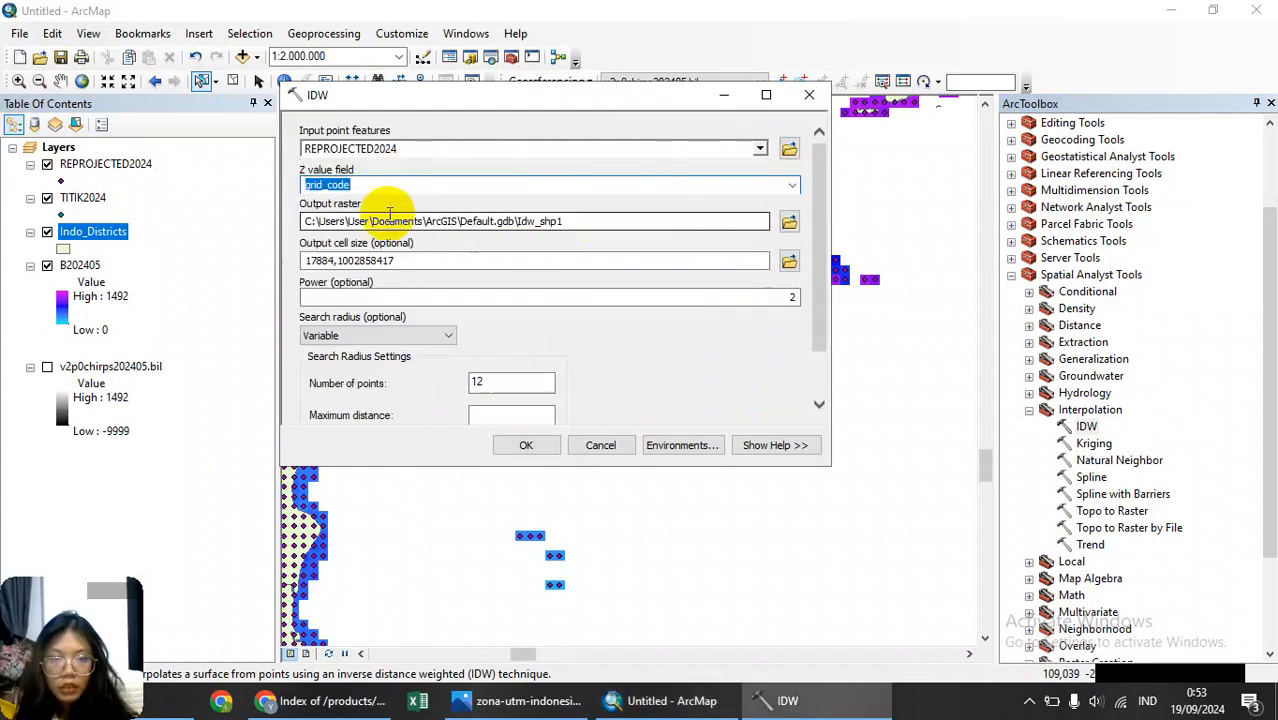
# Set the IDW output raster to Idw_bul_068 in the VIDM5 folder.
pyautogui.click(788, 222)
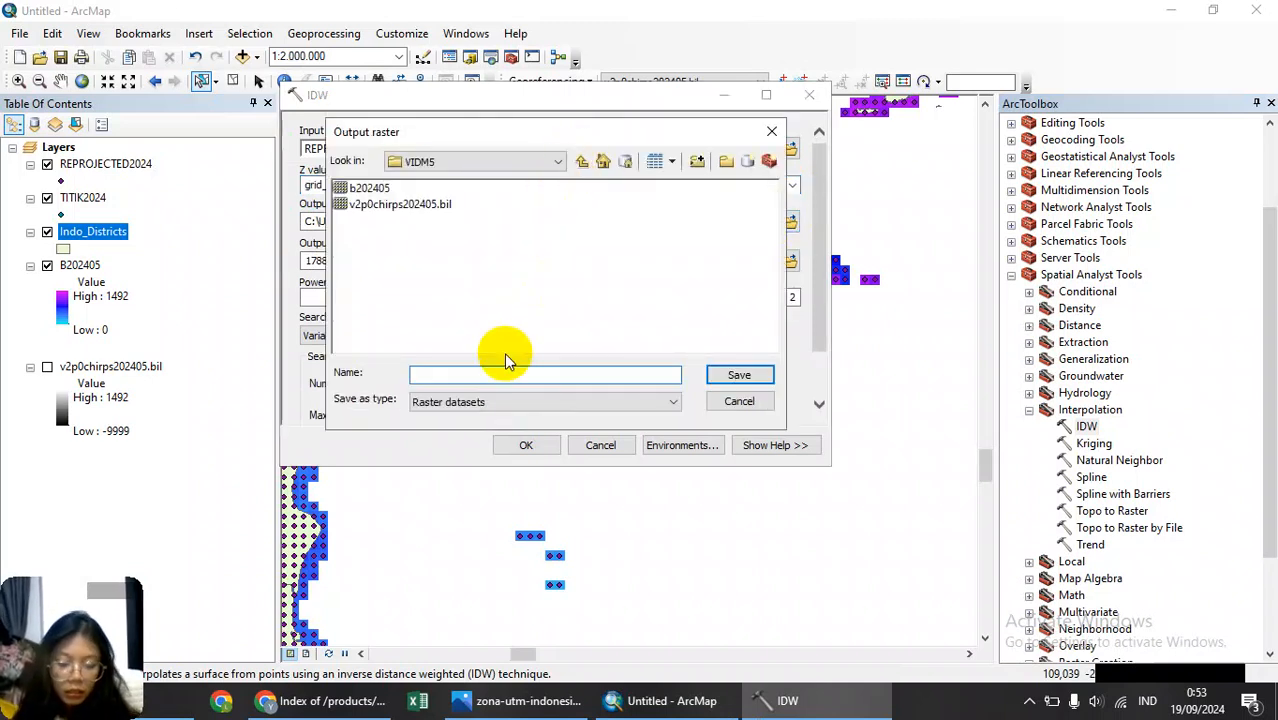
pyautogui.write('Idw_bul')
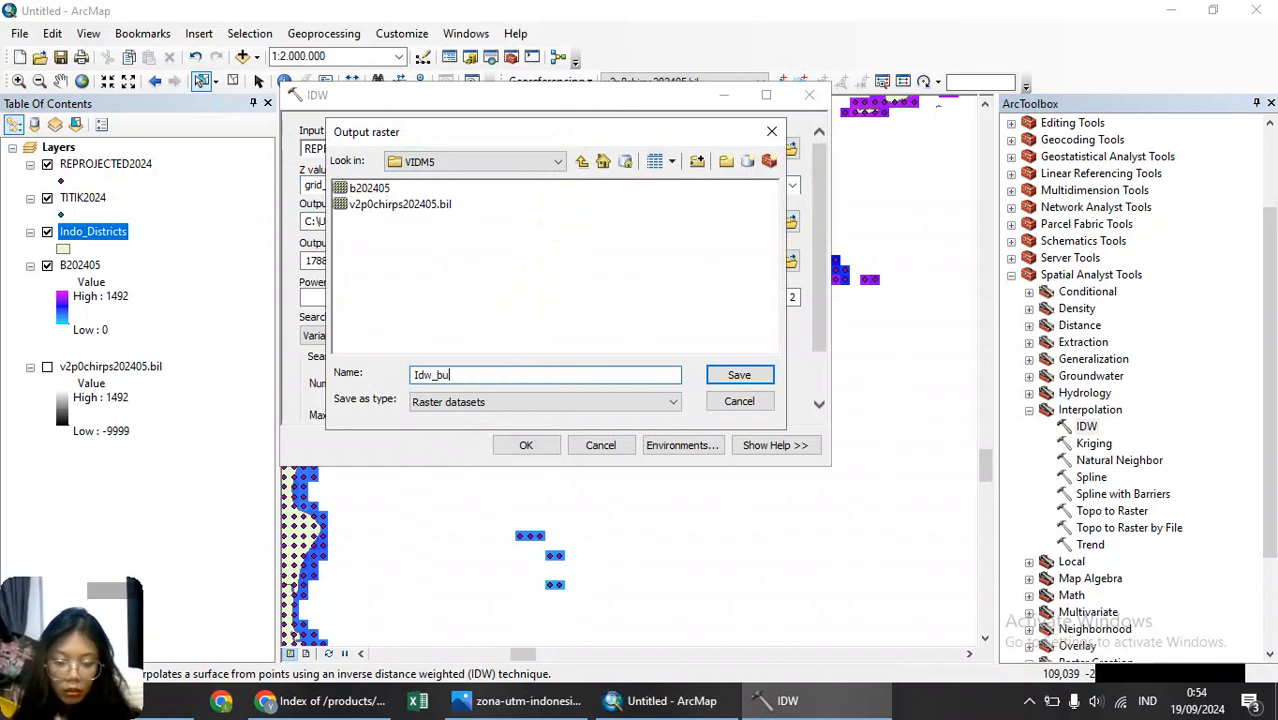
pyautogui.write('_068')
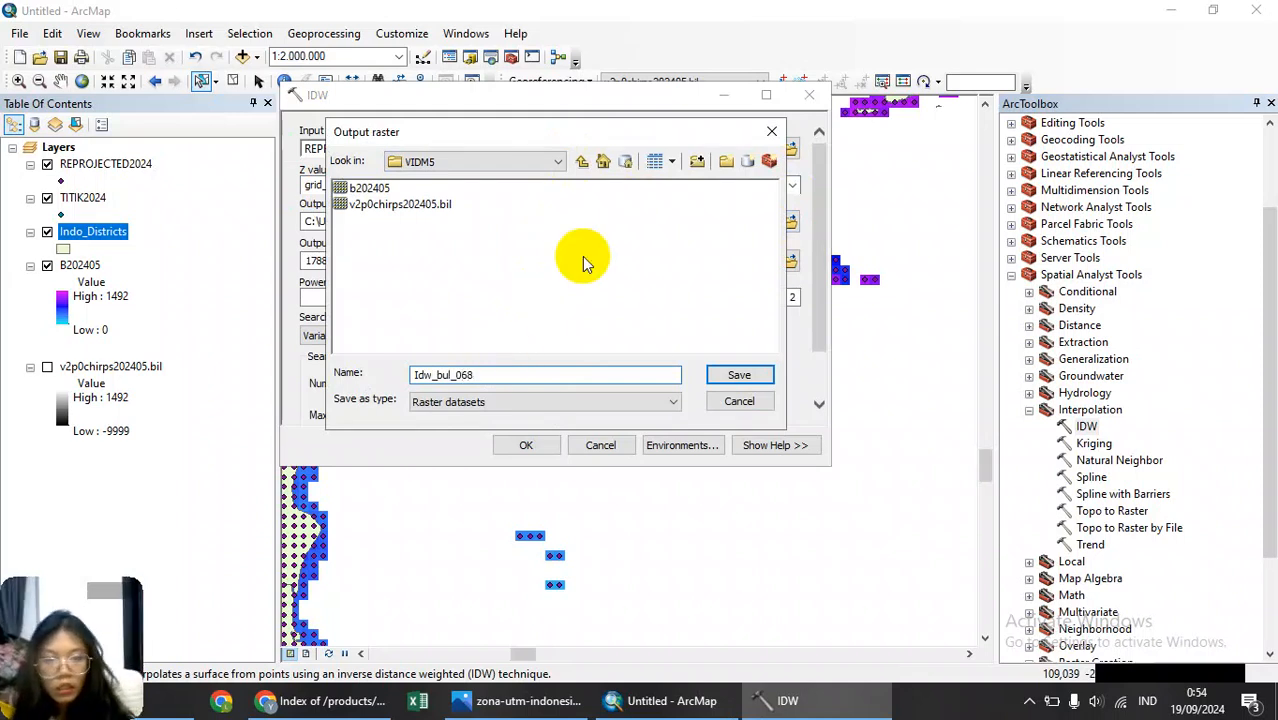
pyautogui.click(739, 376)
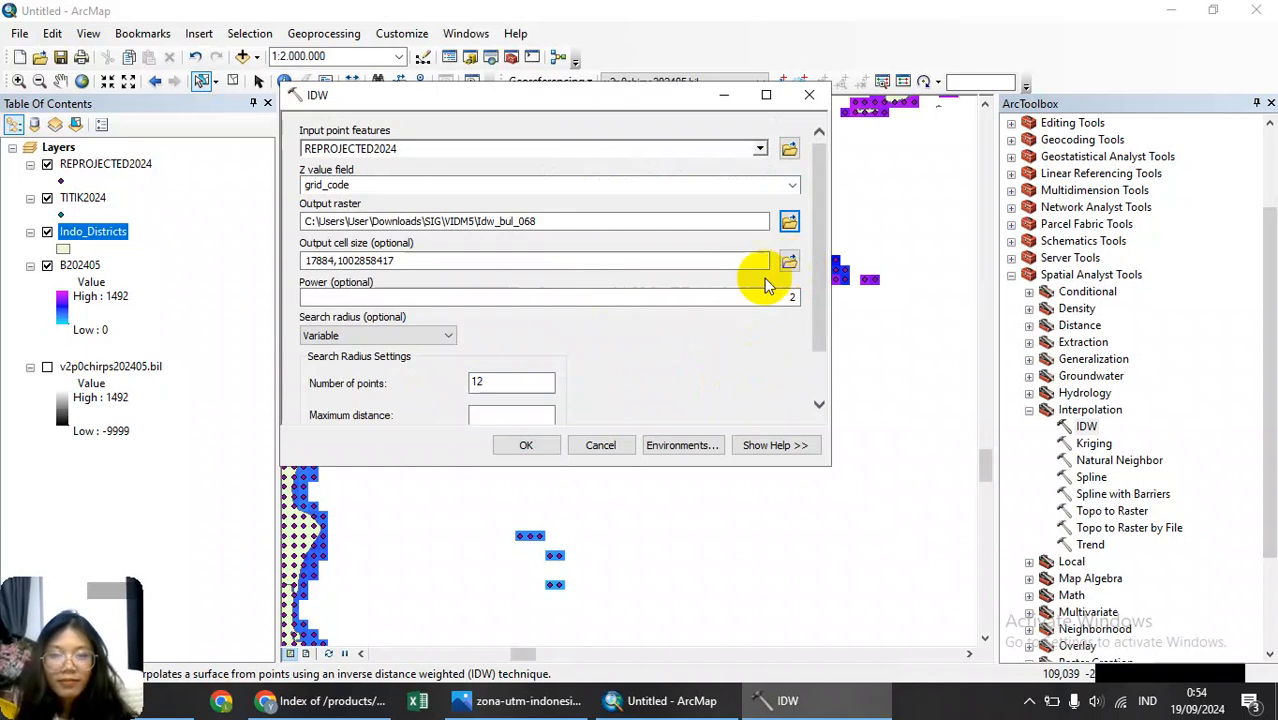
# Set the output cell size to 1000 and run the IDW interpolation.
pyautogui.moveTo(742, 260); pyautogui.dragTo(228, 251)
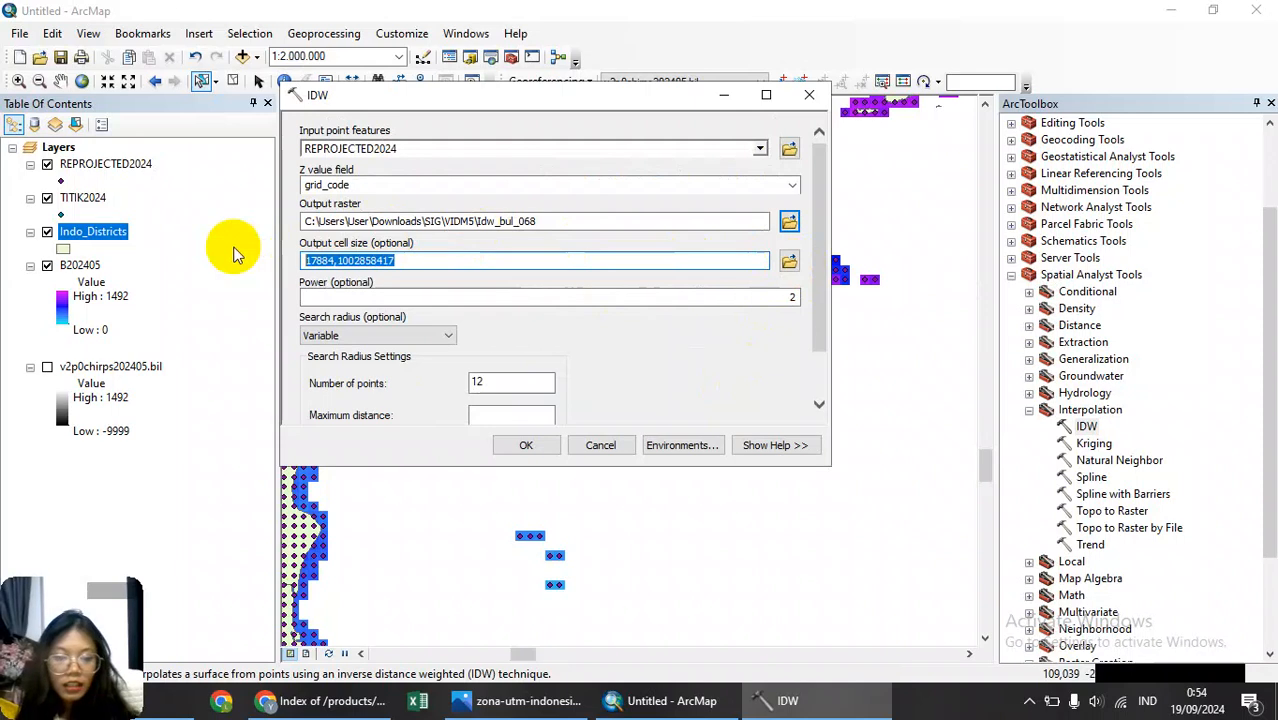
pyautogui.write('1:2.0')
pyautogui.write('00')
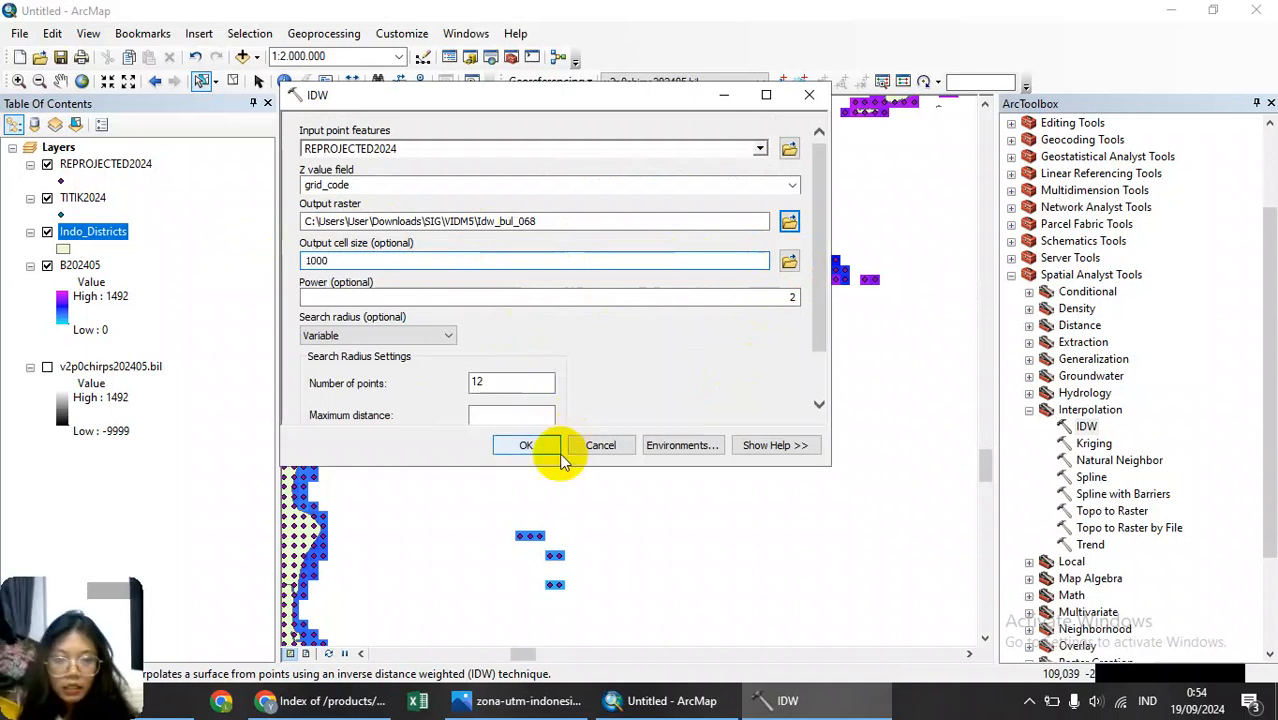
pyautogui.click(512, 440)
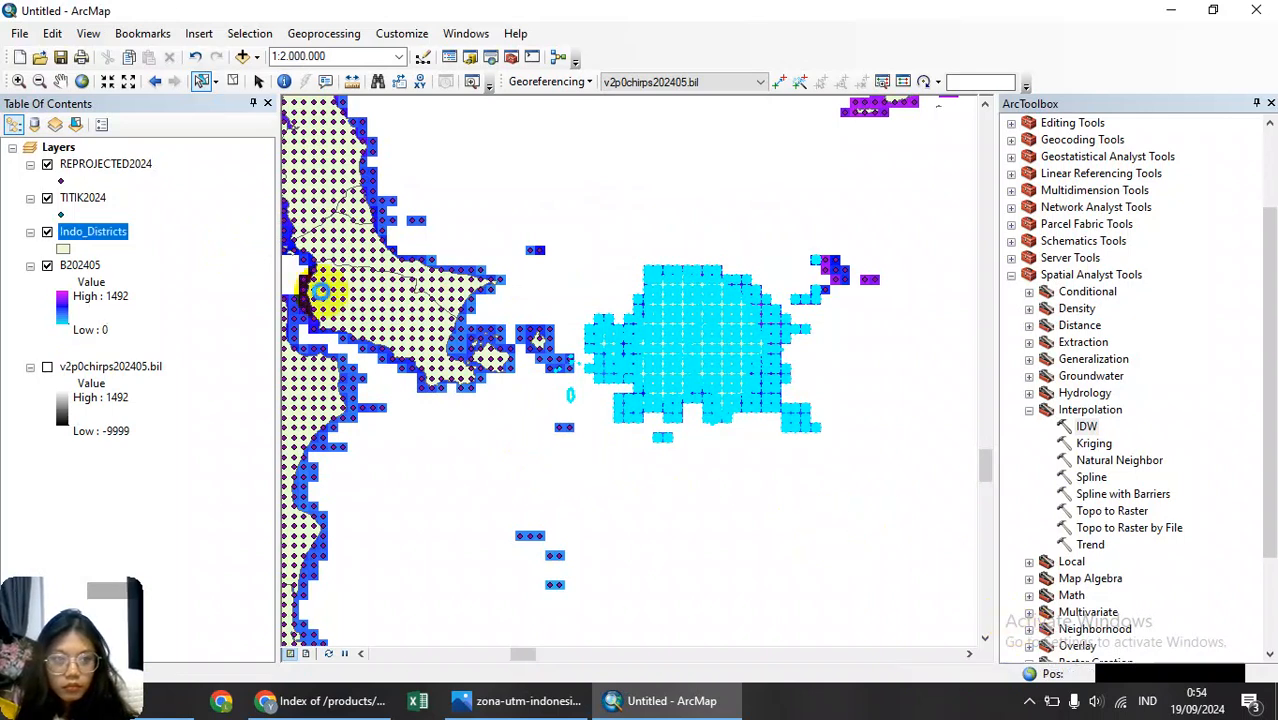
# Hide the TITIK2024, Indo_Districts and REPROJECTED2024 layers to leave the interpolated Belitung raster uncovered.
pyautogui.click(47, 164)
pyautogui.click(47, 198)
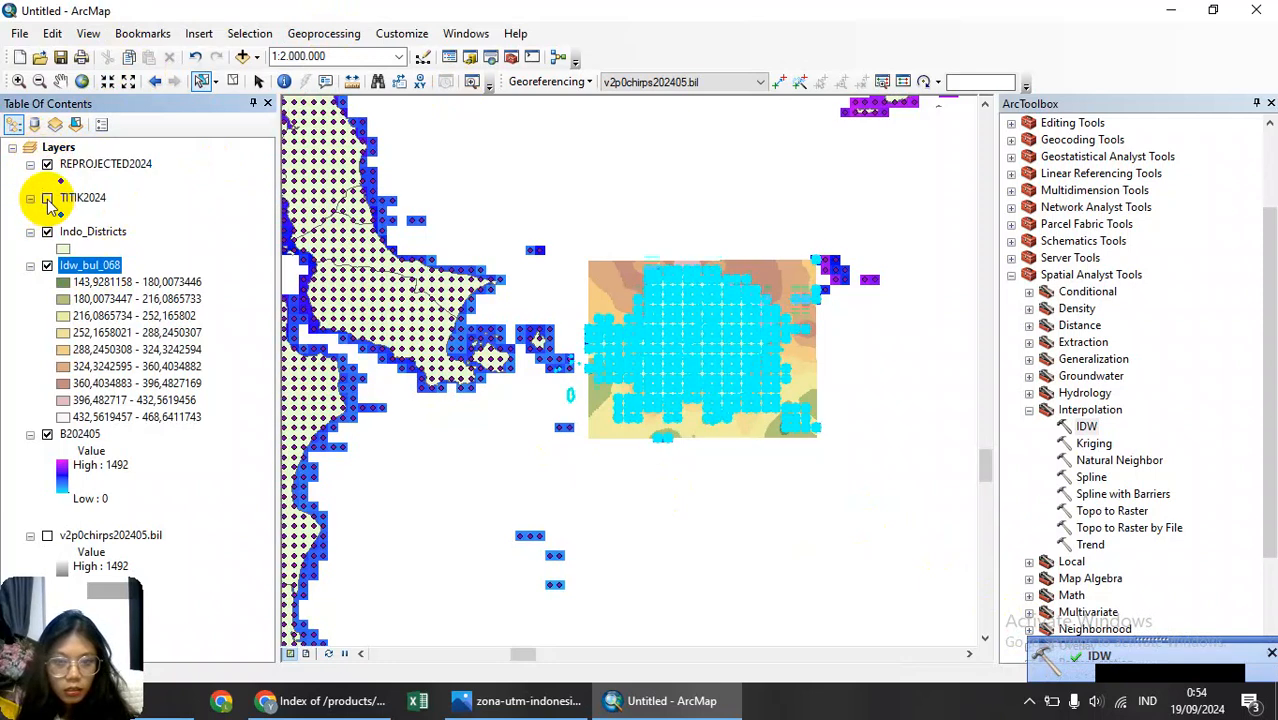
pyautogui.click(675, 395)
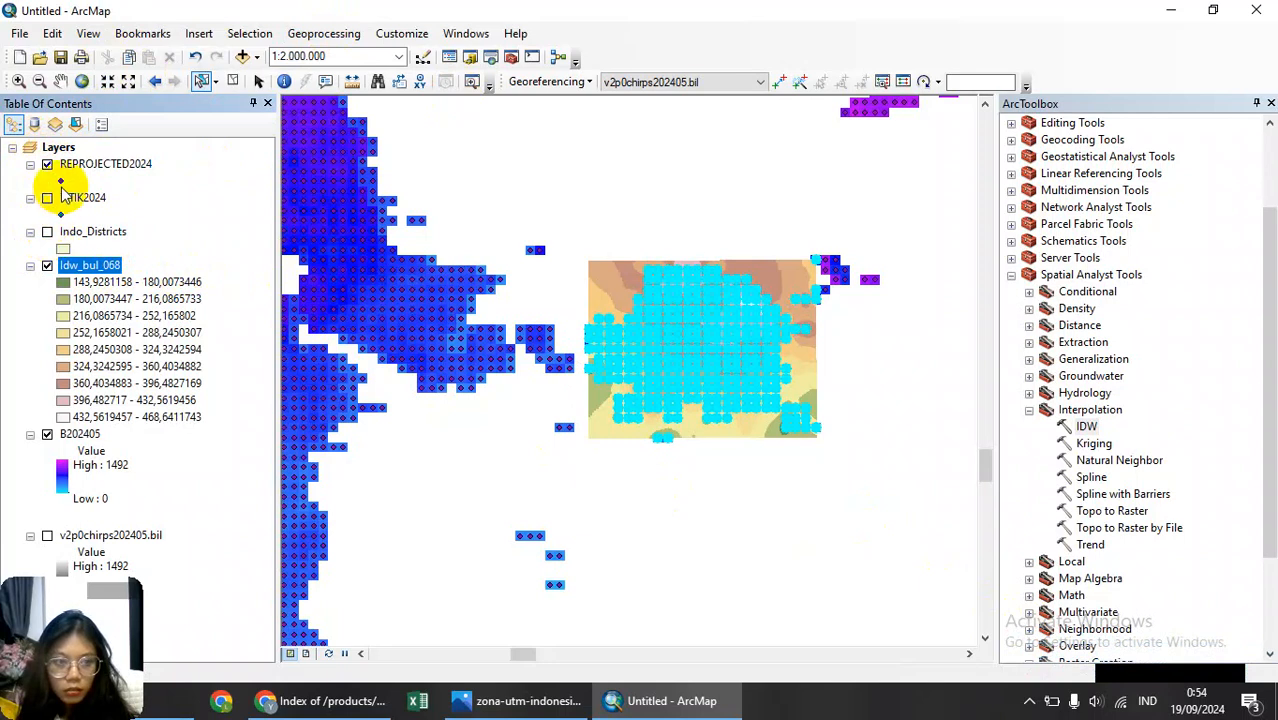
pyautogui.click(107, 82)
pyautogui.click(107, 82)
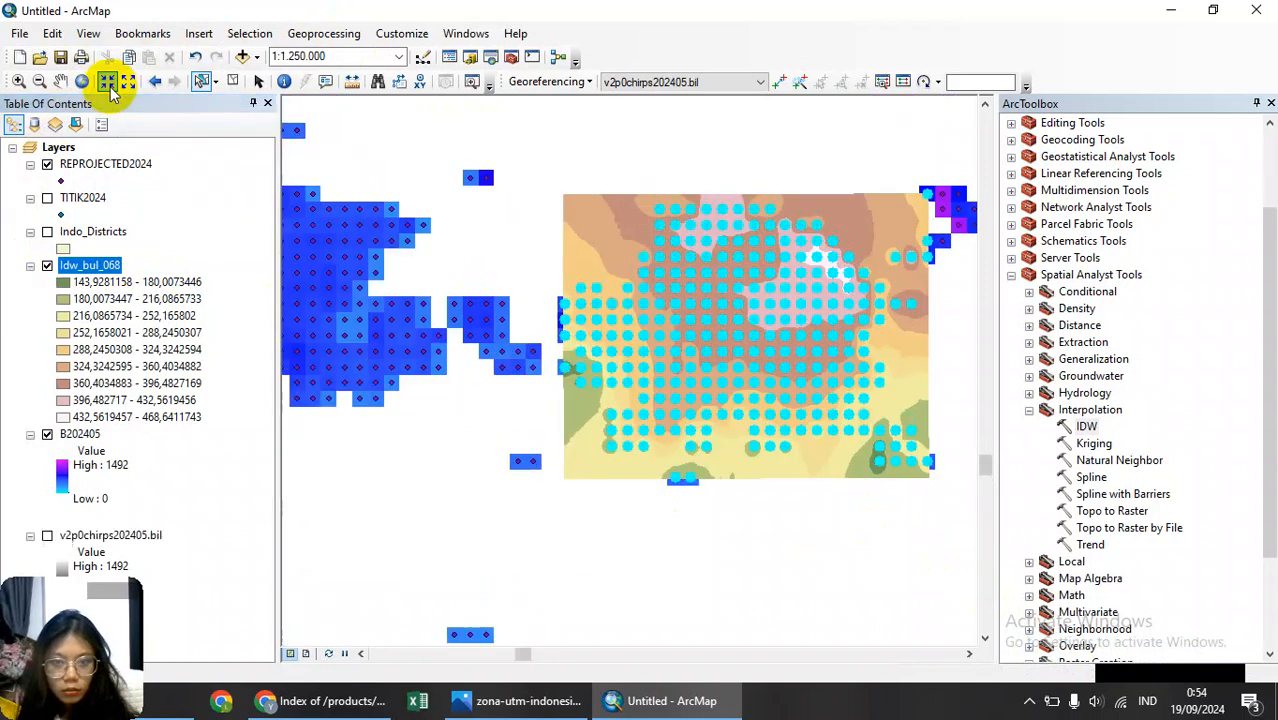
pyautogui.click(60, 81)
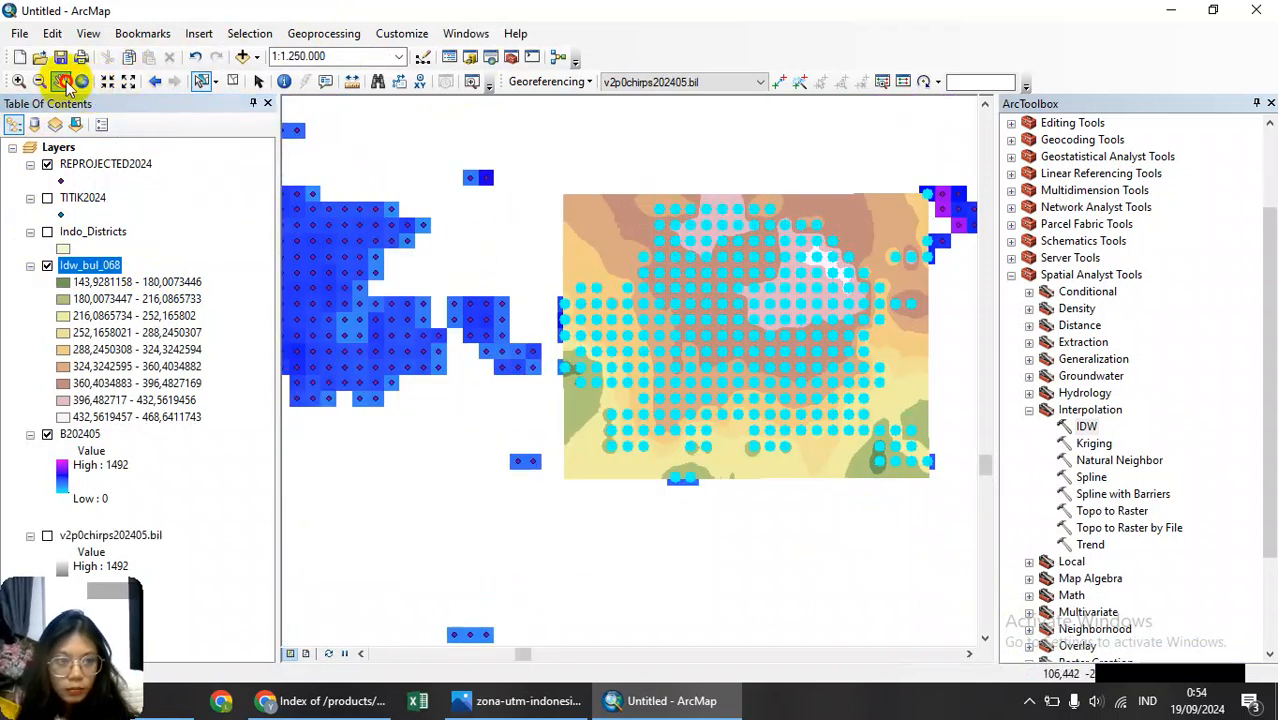
pyautogui.moveTo(796, 320); pyautogui.dragTo(683, 342)
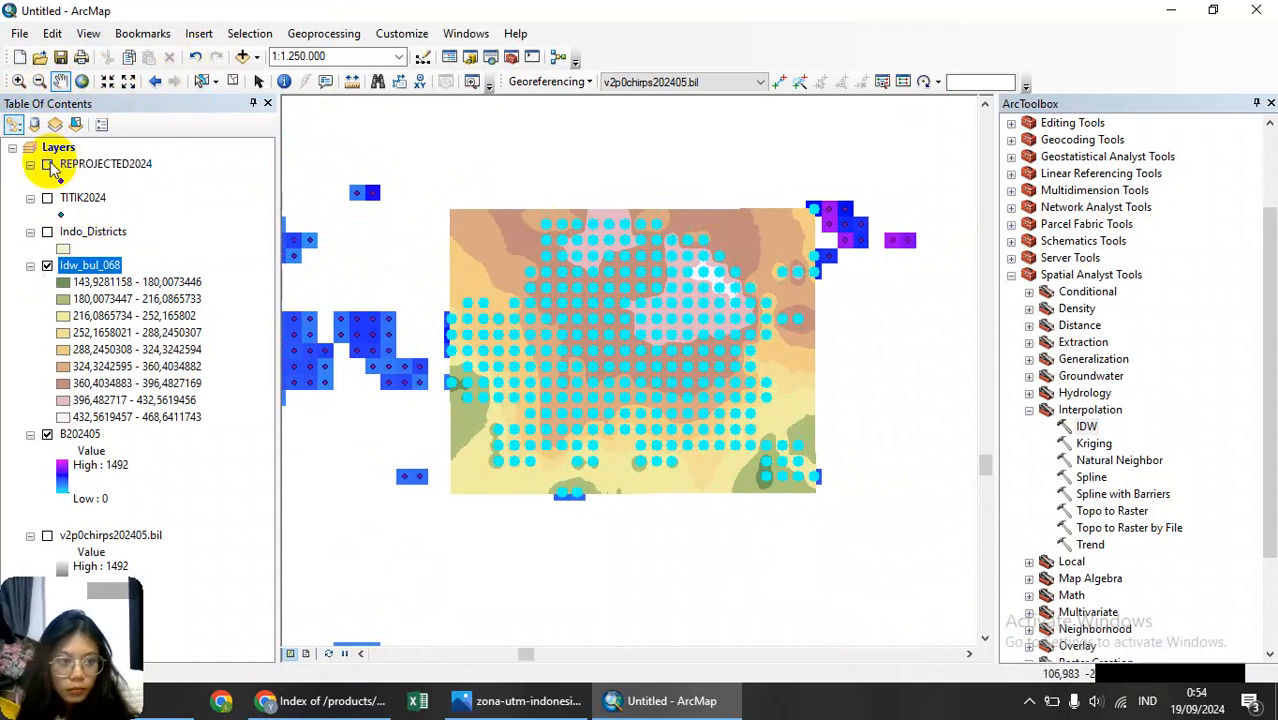
pyautogui.click(47, 165)
# Change the classified symbology of Idw_bul_068 to the color ramp running from white and pink through blue, green and yellow to dark red.
pyautogui.rightClick(97, 266)
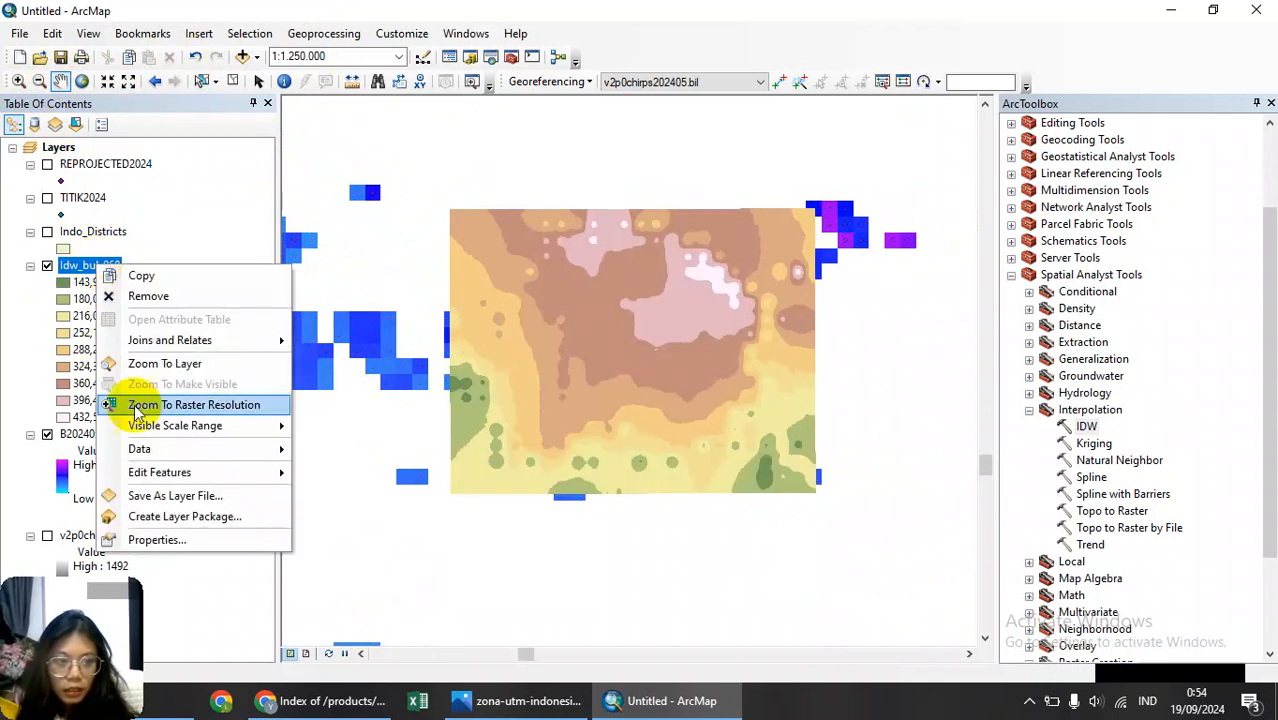
pyautogui.click(158, 539)
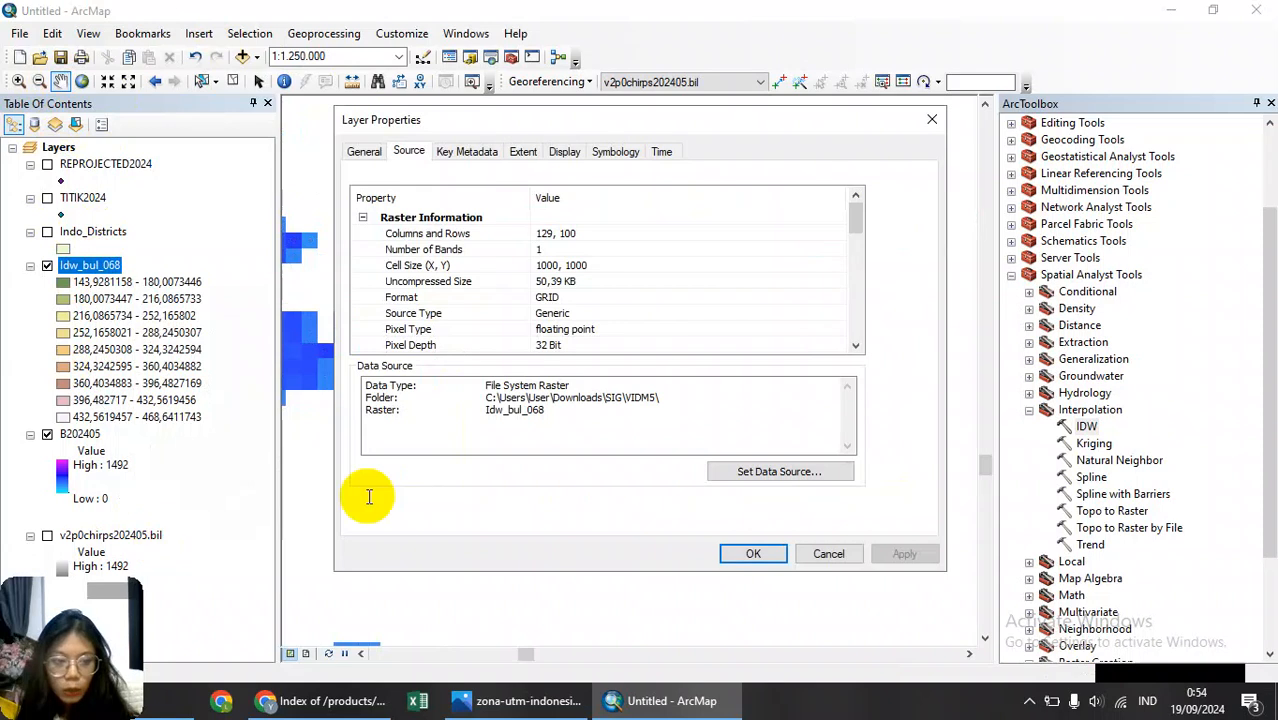
pyautogui.click(618, 154)
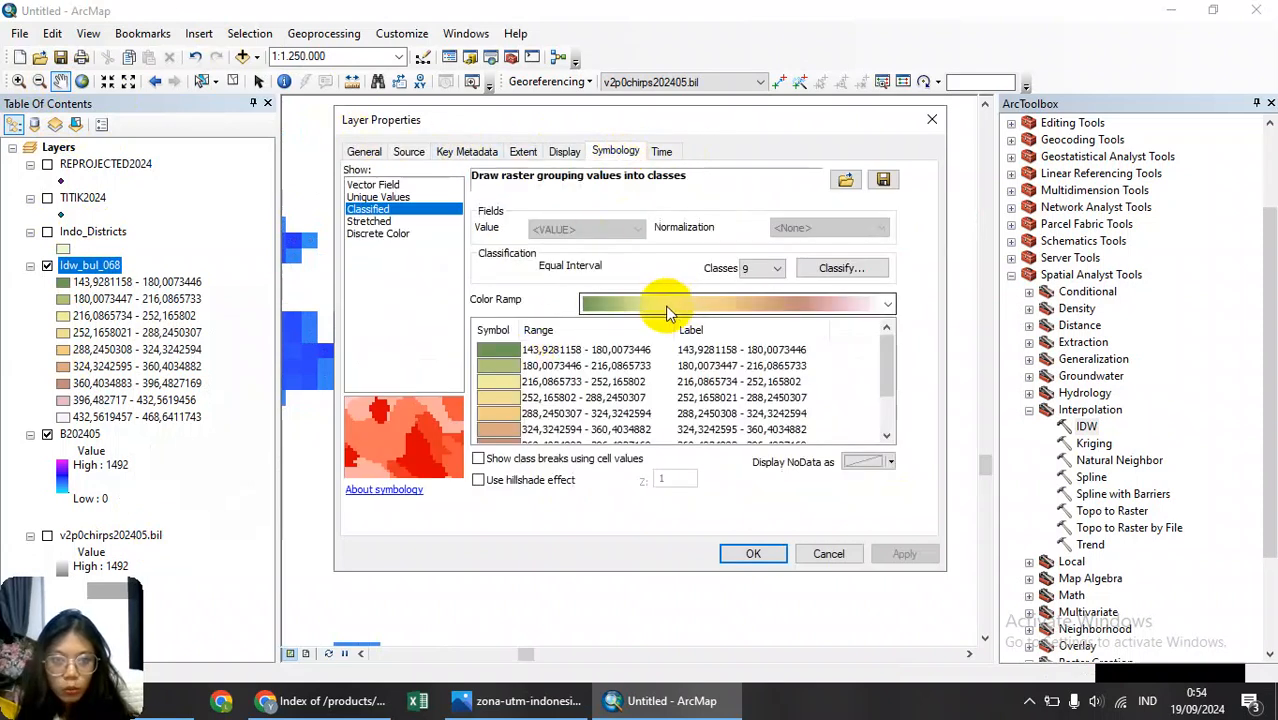
pyautogui.click(718, 303)
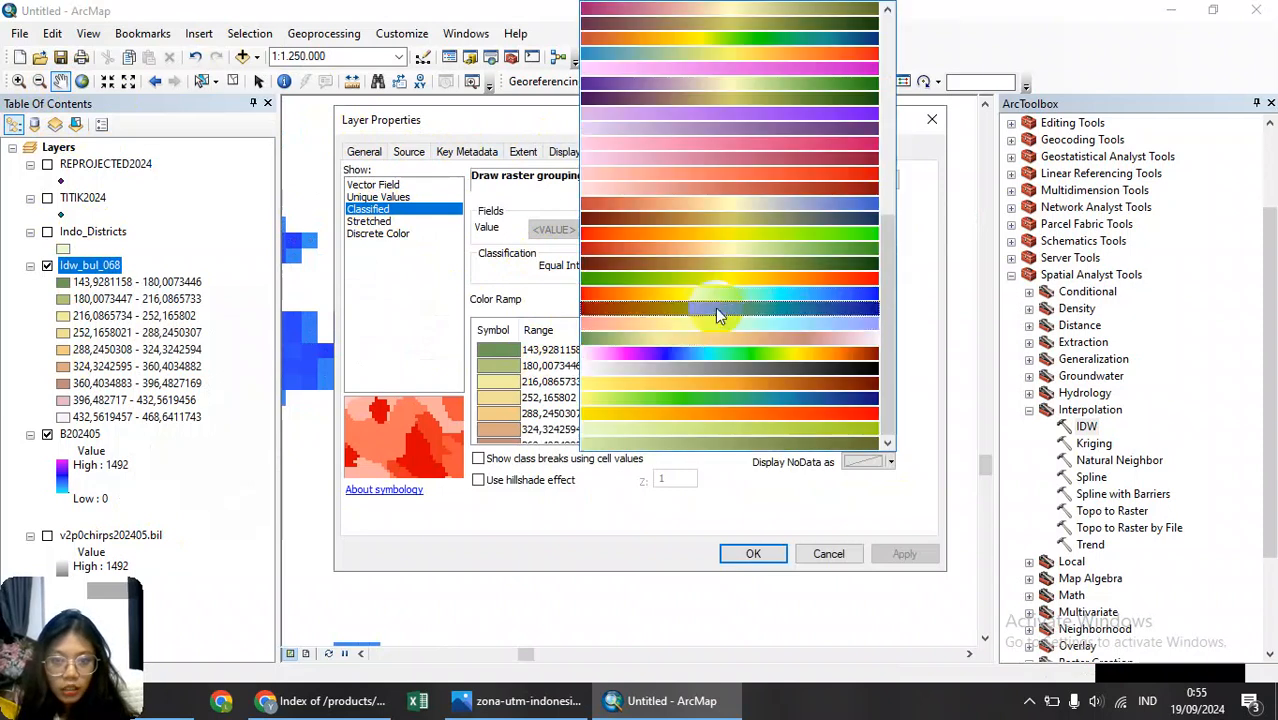
pyautogui.click(740, 354)
pyautogui.click(753, 553)
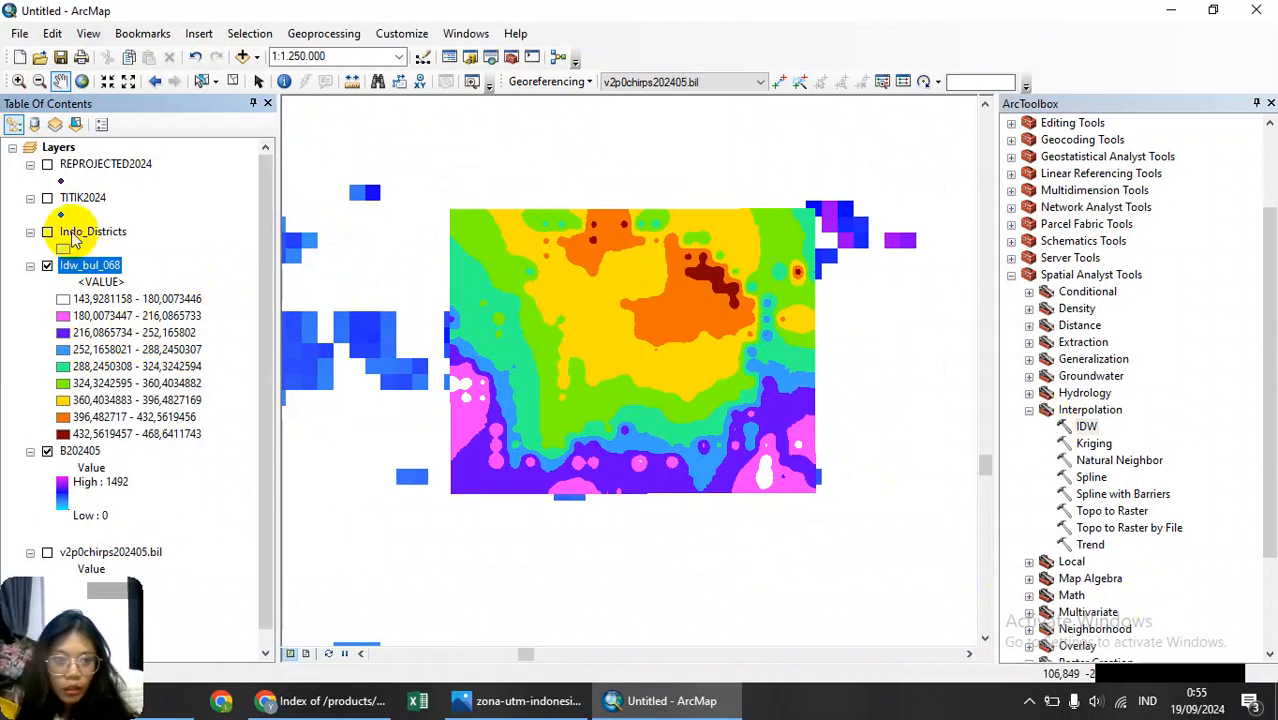
# Show REPROJECTED2024 instead of Idw_bul_068 and set up Kriging with those points as input and grid_code as the Z value field.
pyautogui.click(47, 166)
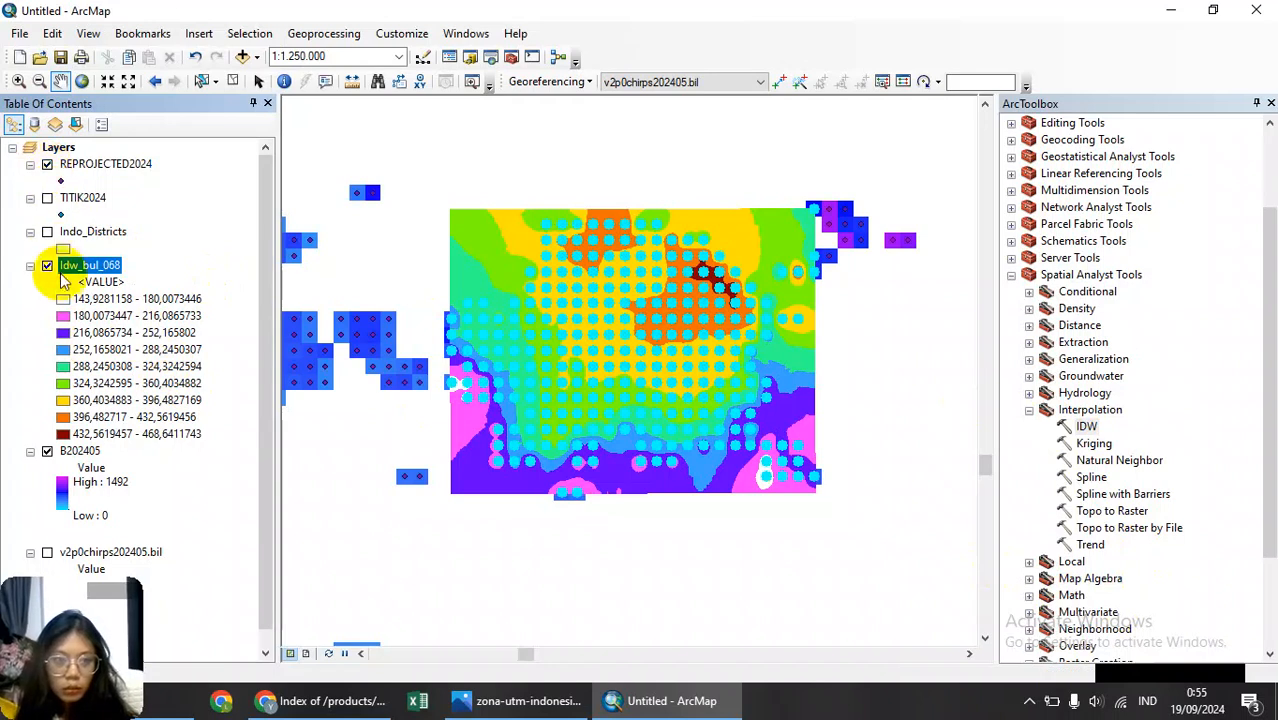
pyautogui.click(47, 268)
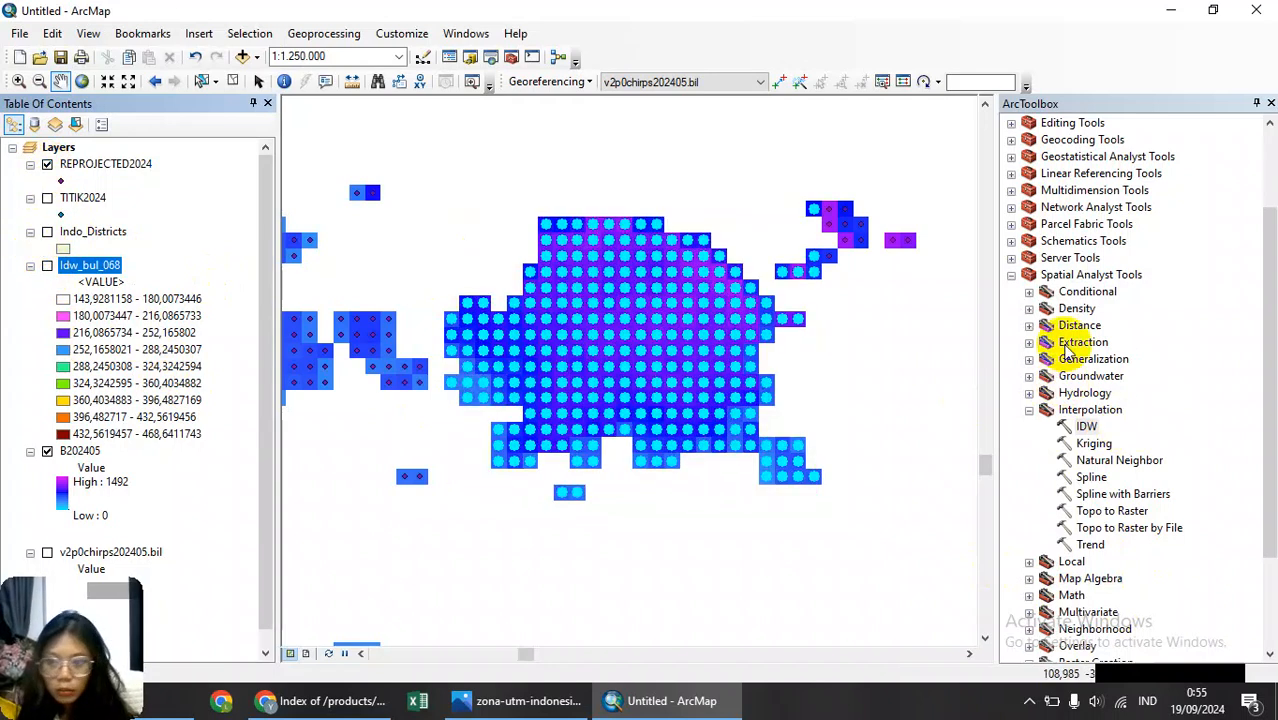
pyautogui.doubleClick(1093, 445)
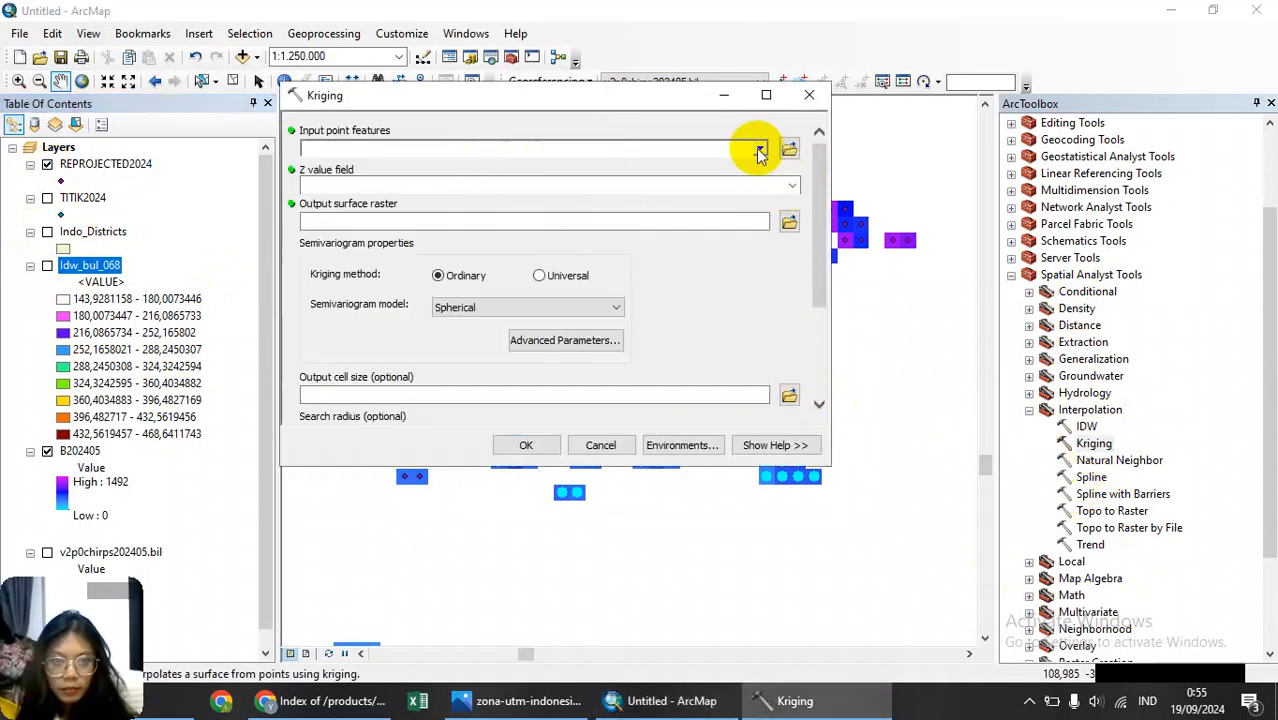
pyautogui.click(760, 150)
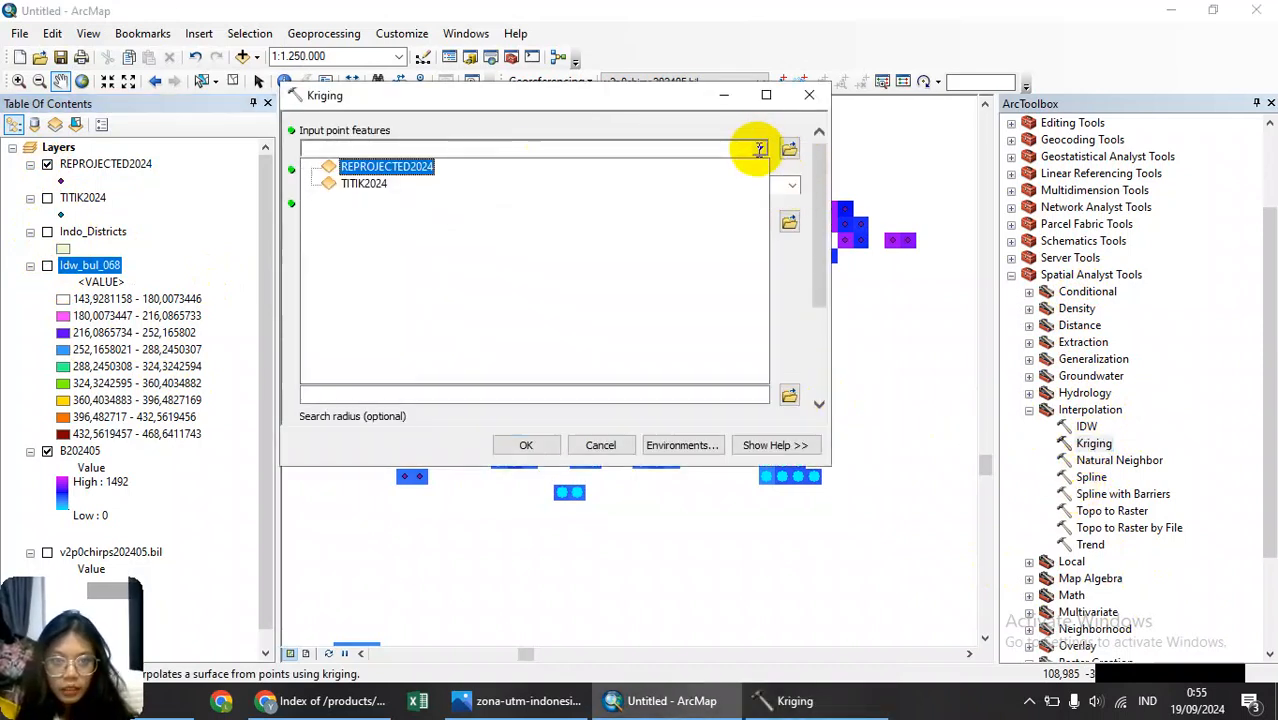
pyautogui.click(390, 167)
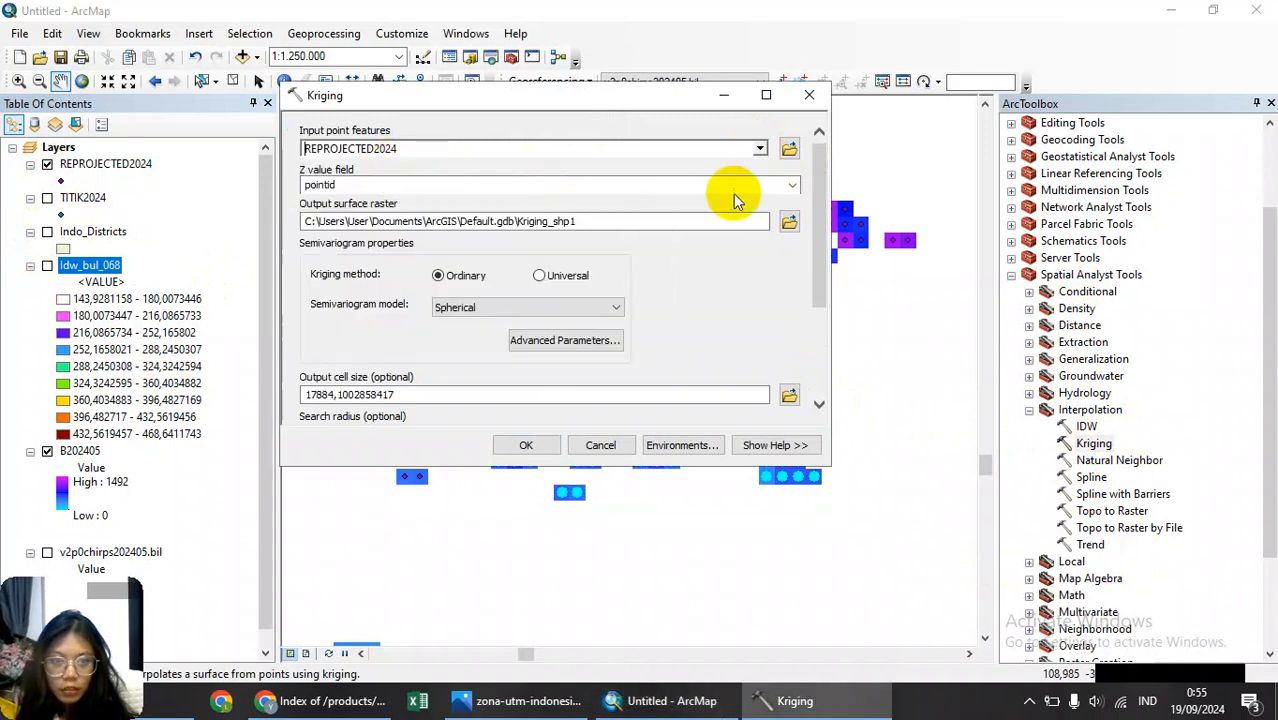
pyautogui.click(789, 185)
pyautogui.click(478, 216)
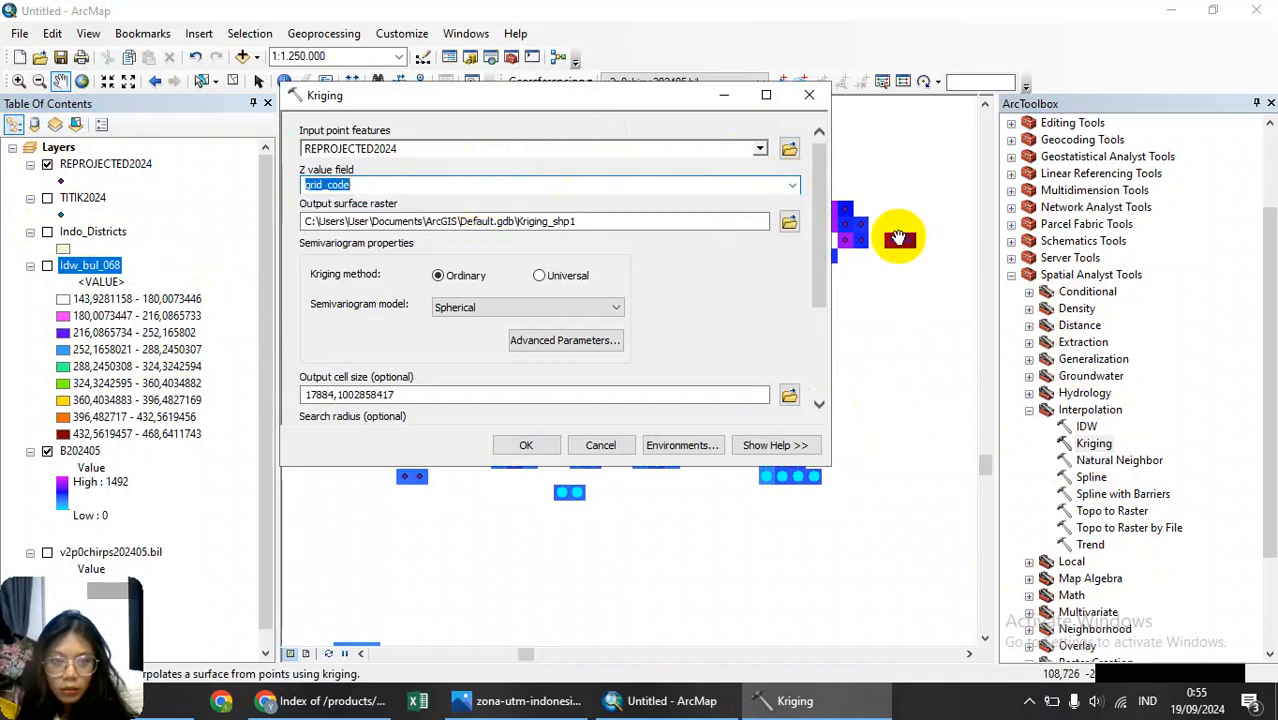
# Name the Kriging output surface raster kri_bul_068 and store it in the VIDM5 folder.
pyautogui.click(789, 223)
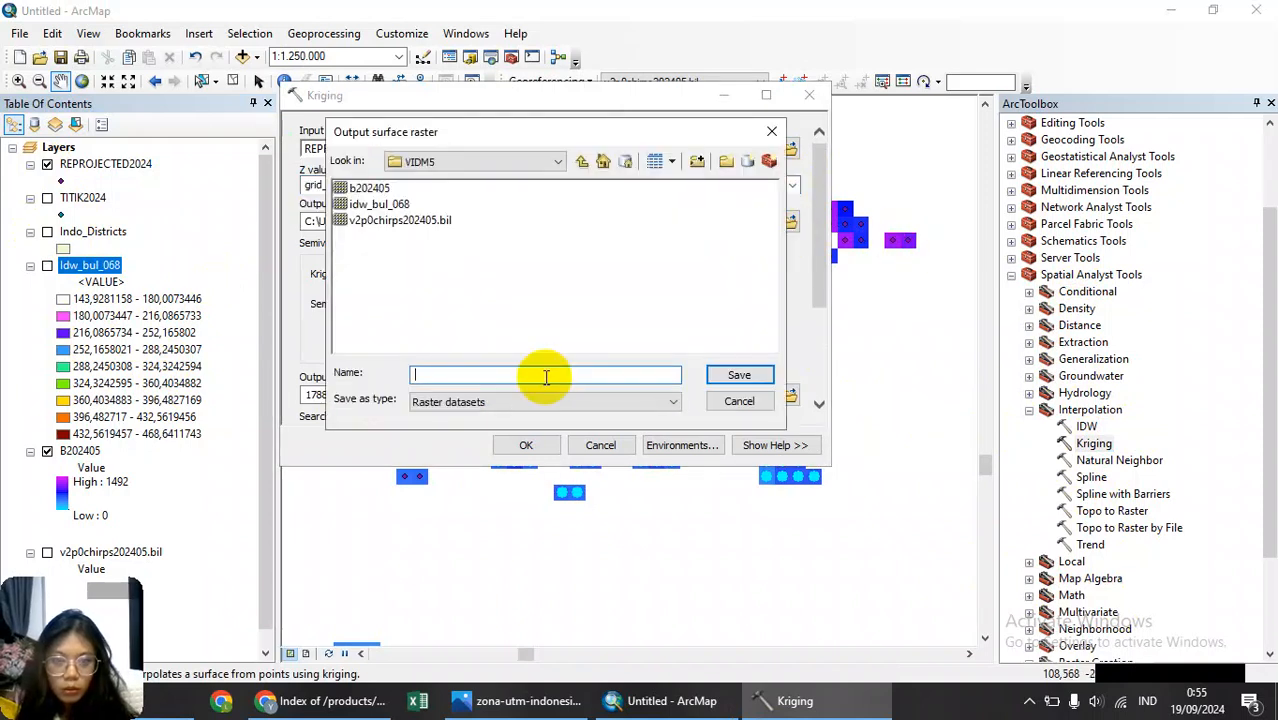
pyautogui.write('kri')
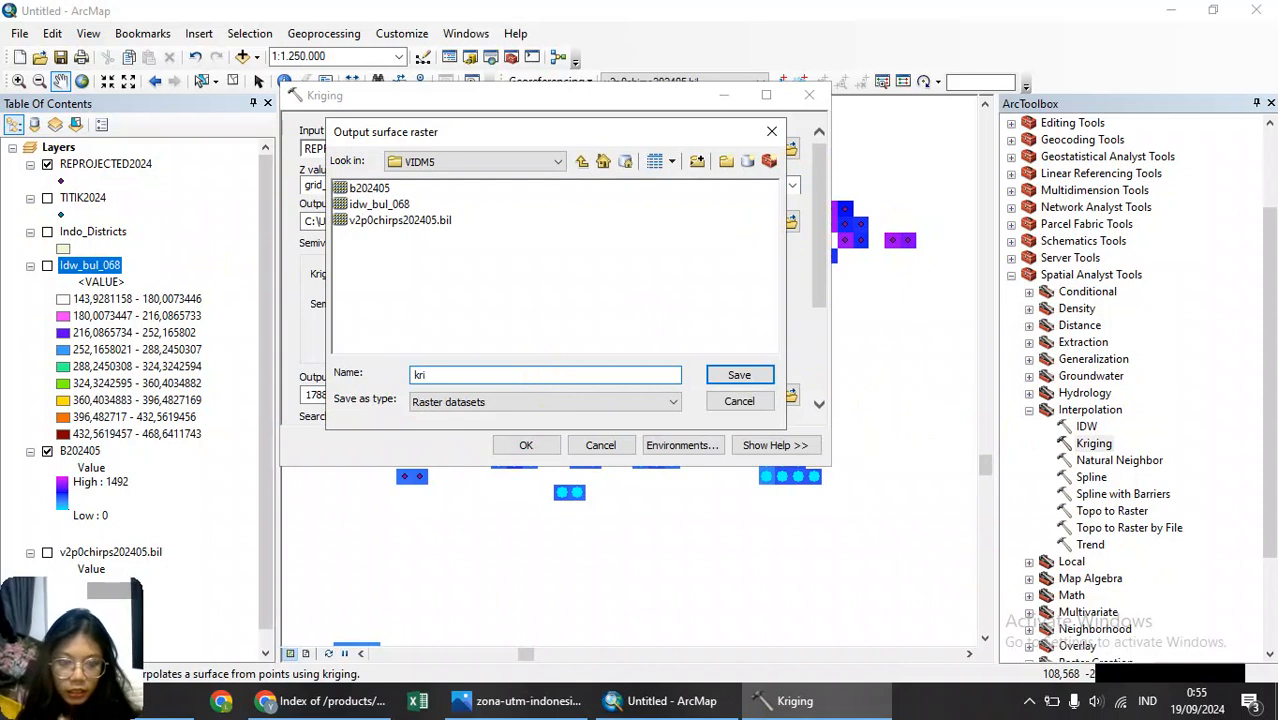
pyautogui.write('_')
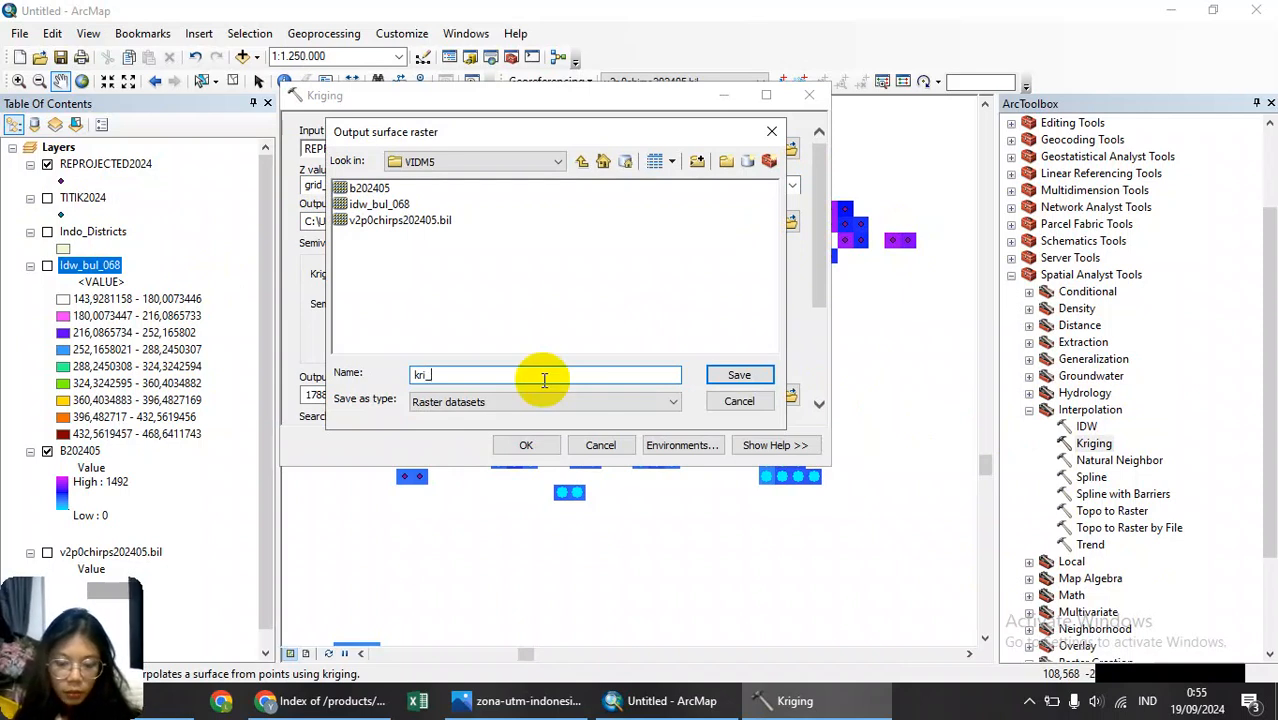
pyautogui.write('bul_068')
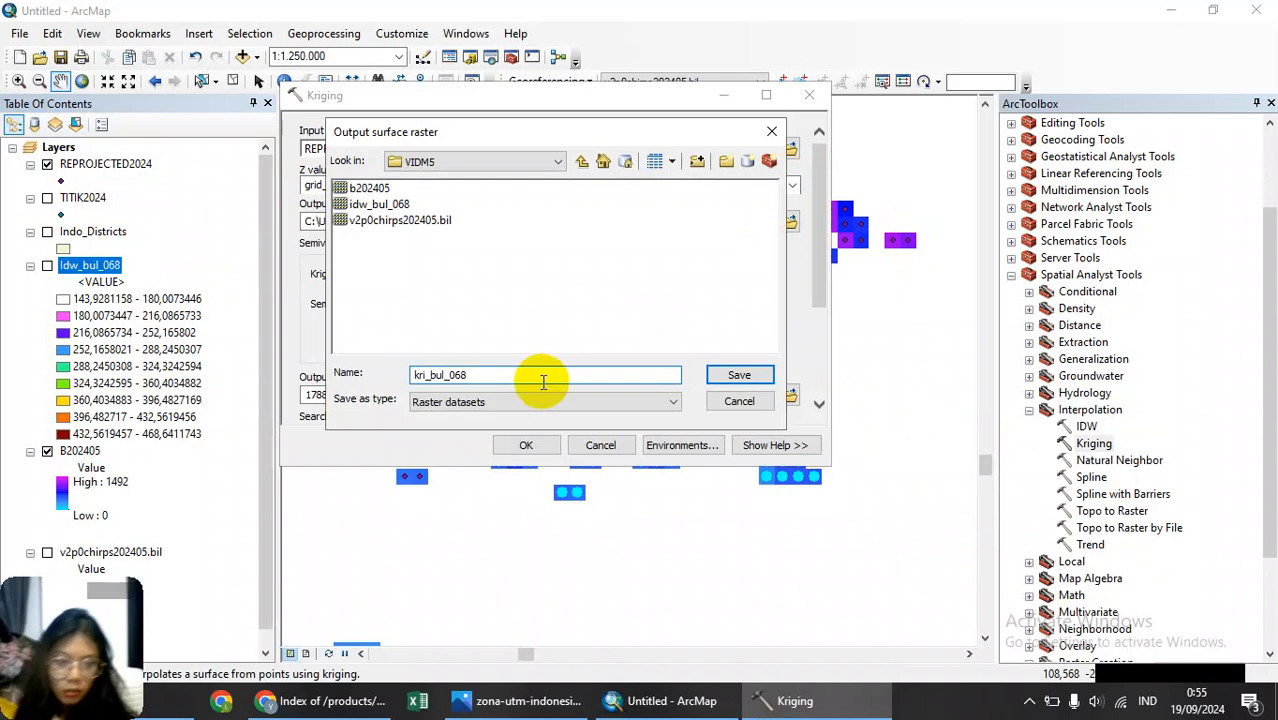
pyautogui.click(731, 373)
# Set the Kriging output cell size to 1000 and run the interpolation.
pyautogui.moveTo(447, 398); pyautogui.dragTo(247, 394)
pyautogui.write('1000')
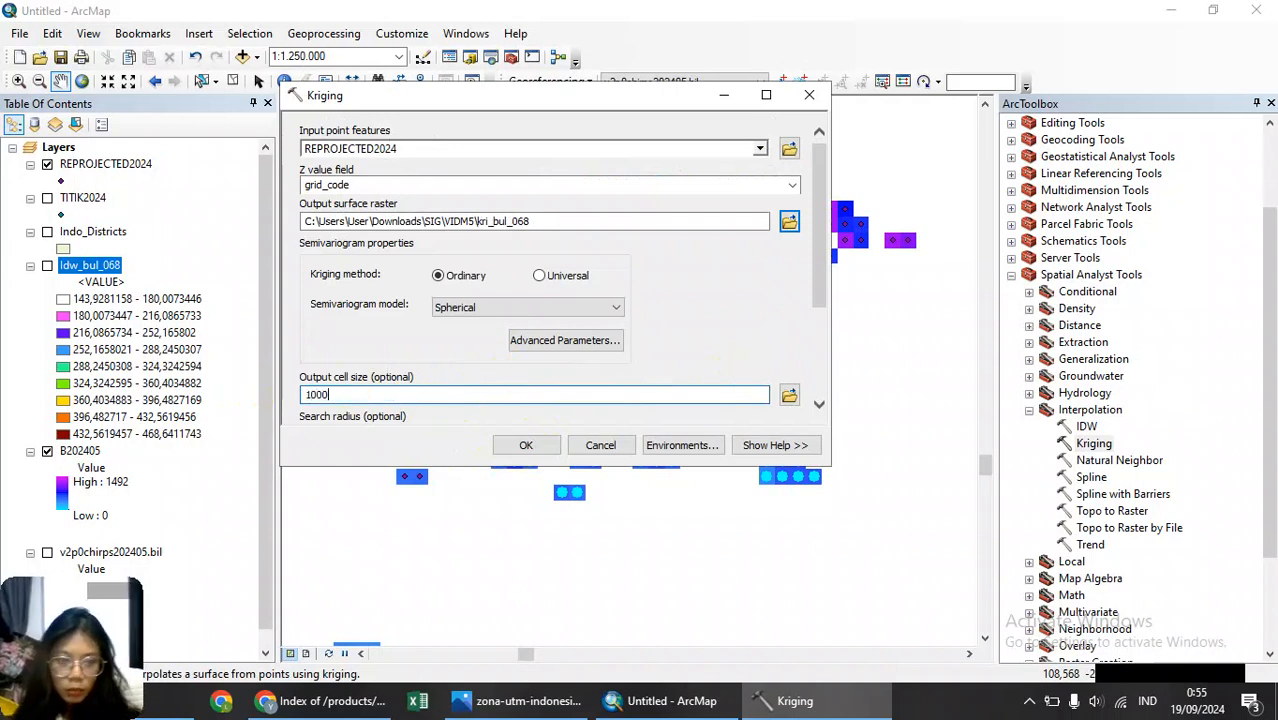
pyautogui.click(526, 445)
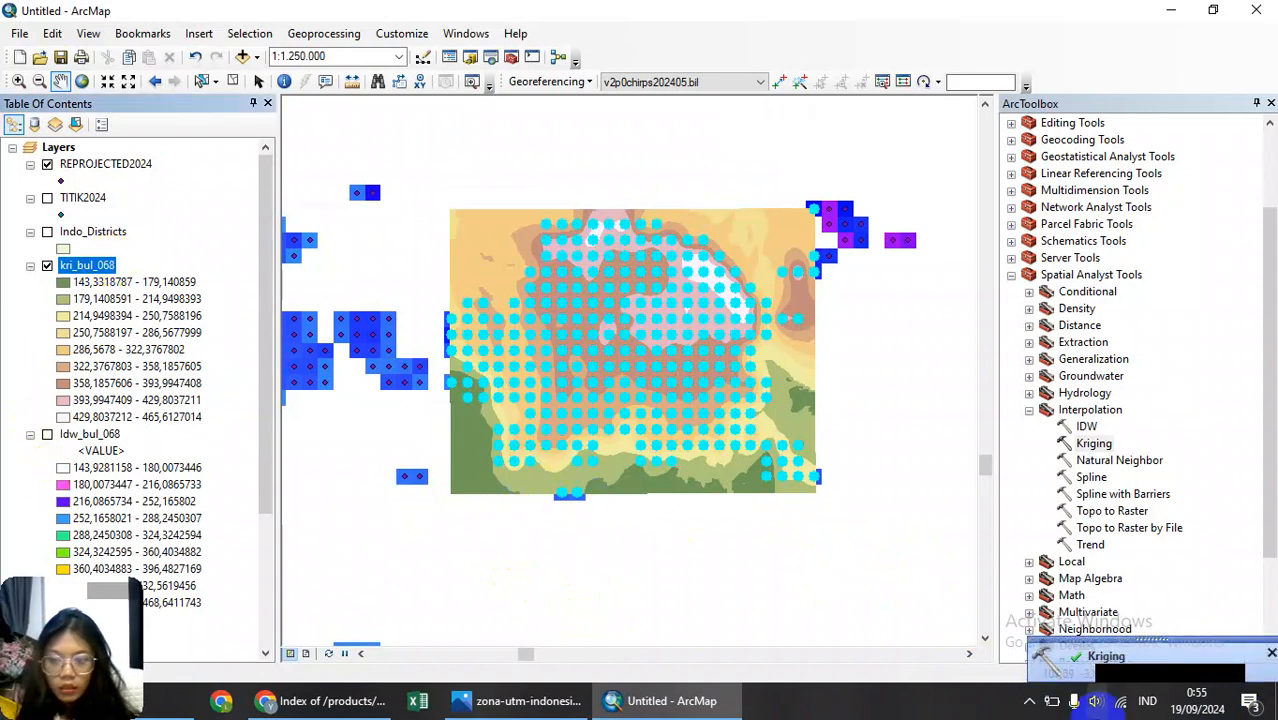
# Change the classified symbology of kri_bul_068 to the color ramp running from green through yellow to red.
pyautogui.rightClick(84, 266)
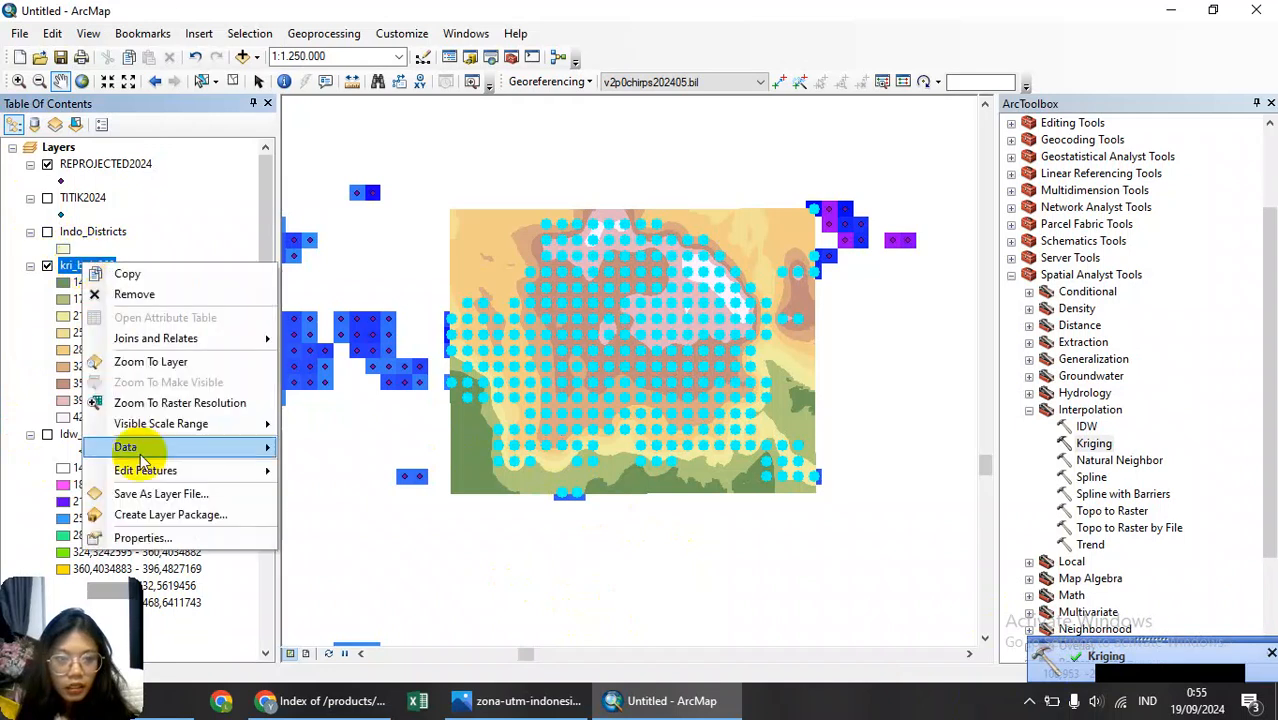
pyautogui.click(155, 538)
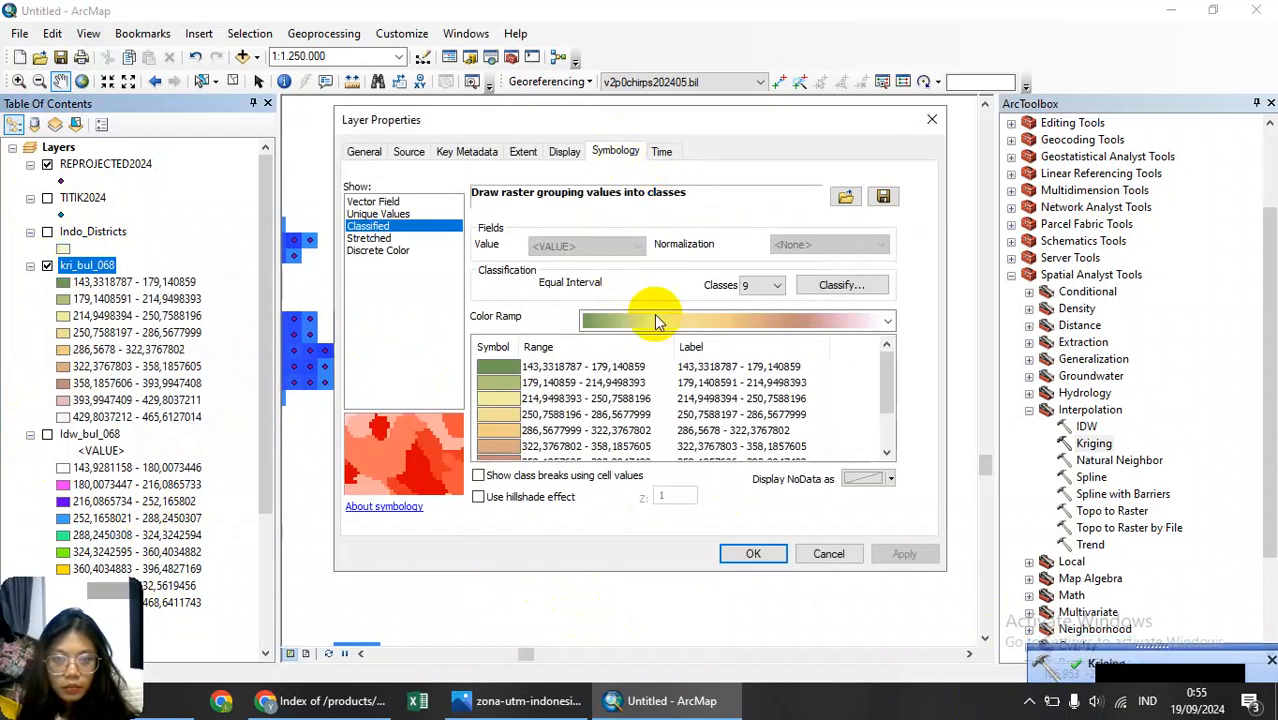
pyautogui.click(820, 320)
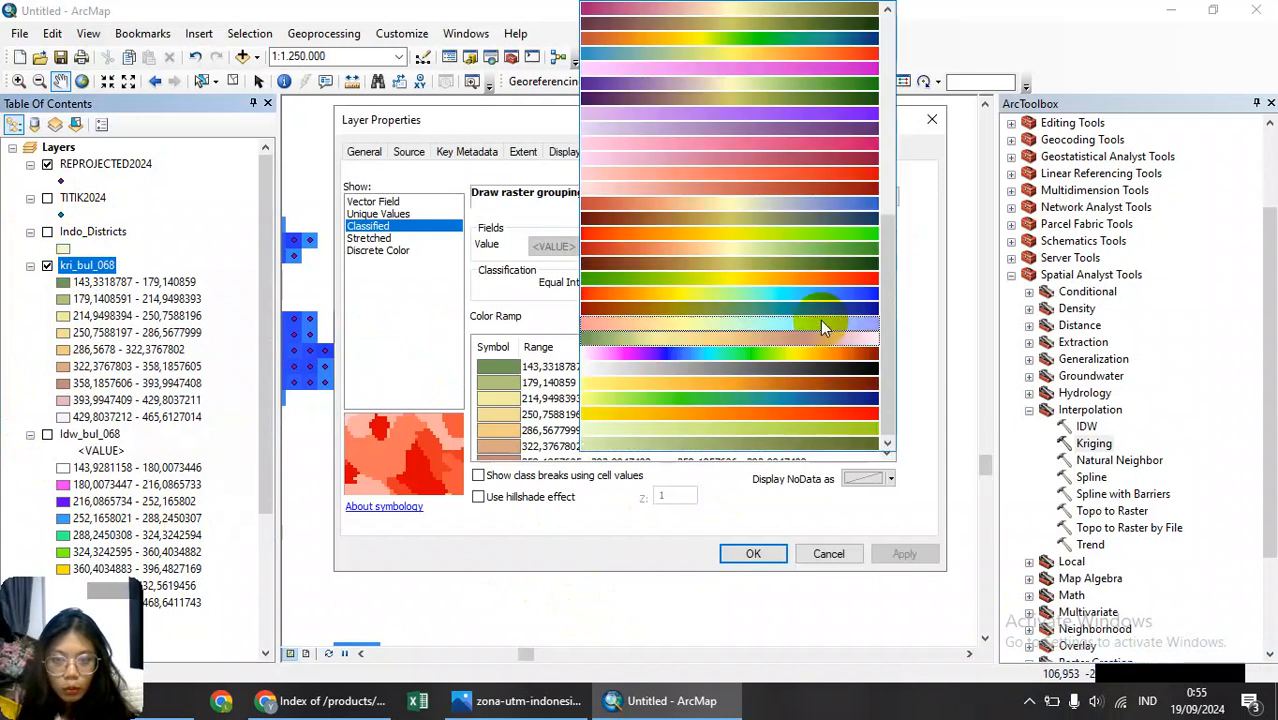
pyautogui.click(715, 277)
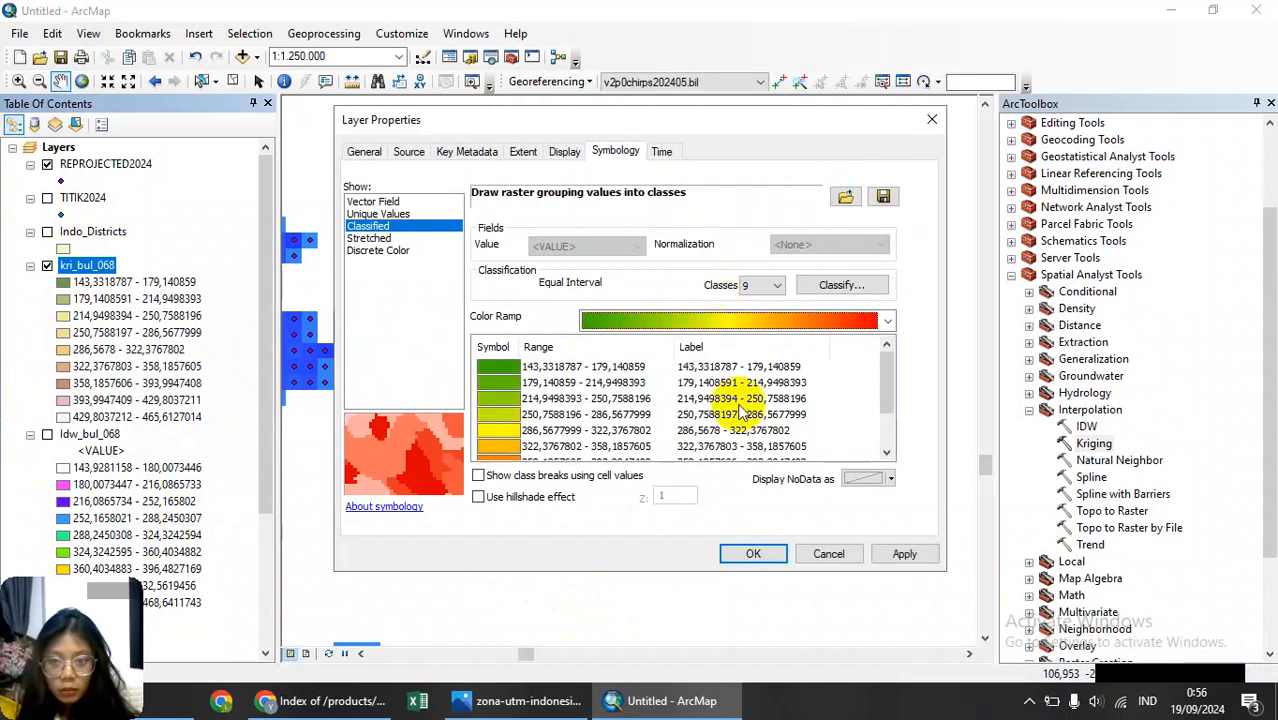
pyautogui.click(766, 552)
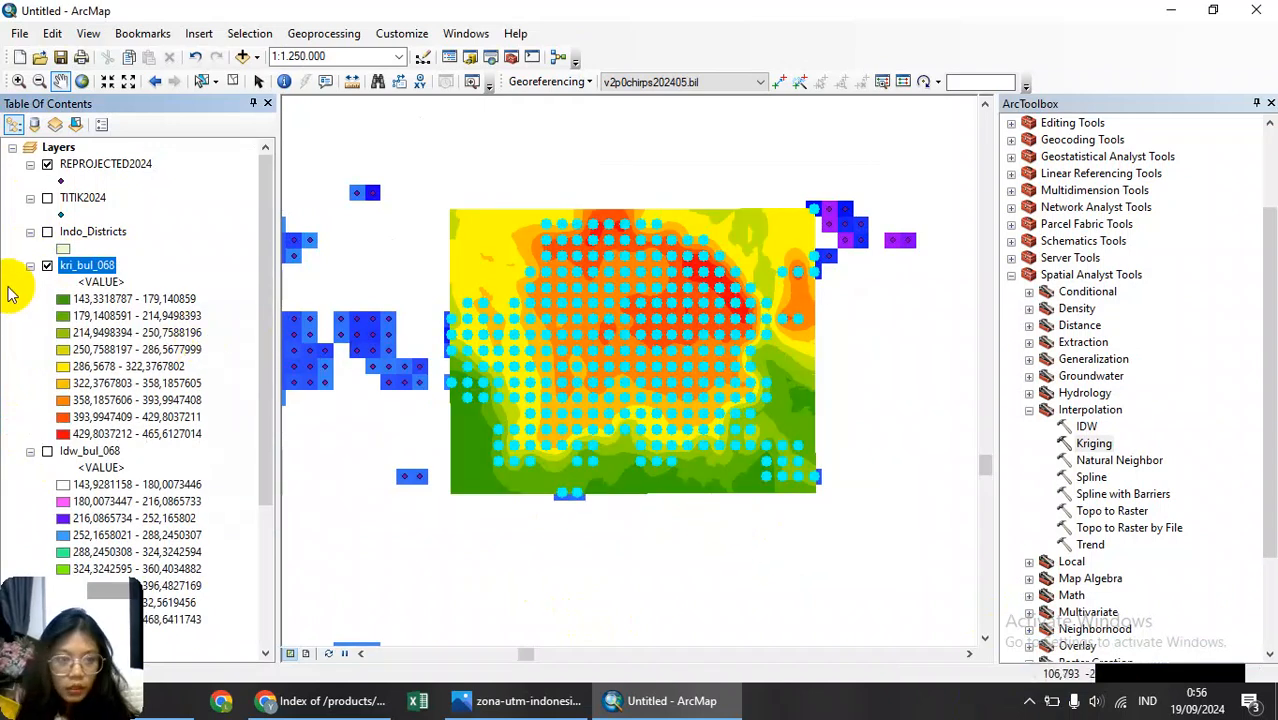
# Hide kri_bul_068 and set up Natural Neighbor with REPROJECTED2024 as input points and grid_code as the Z value field.
pyautogui.click(47, 265)
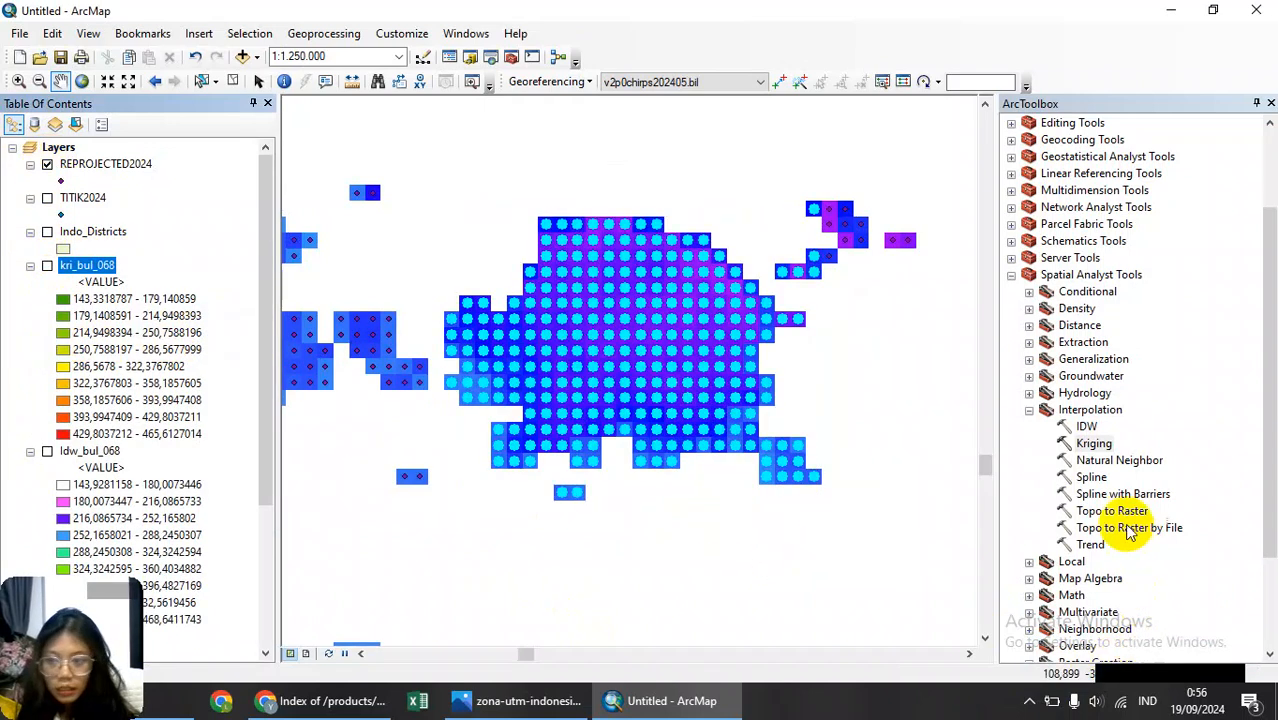
pyautogui.click(1098, 461)
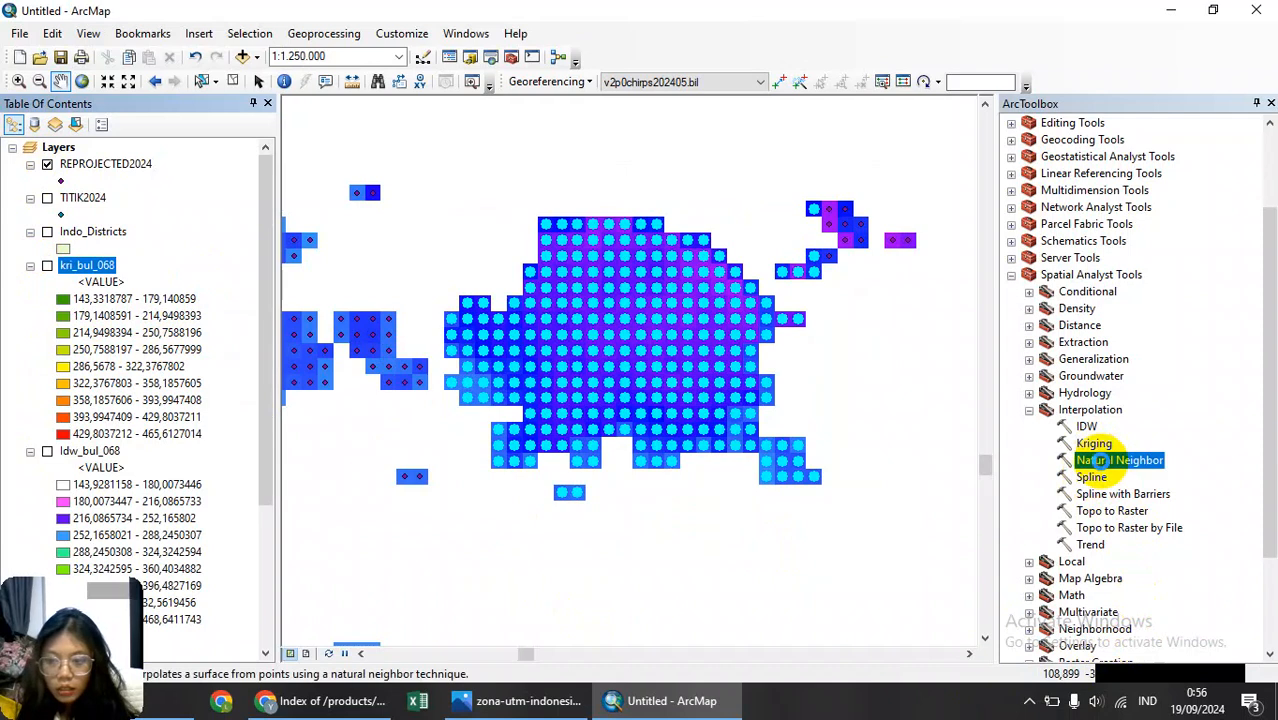
pyautogui.doubleClick(1098, 461)
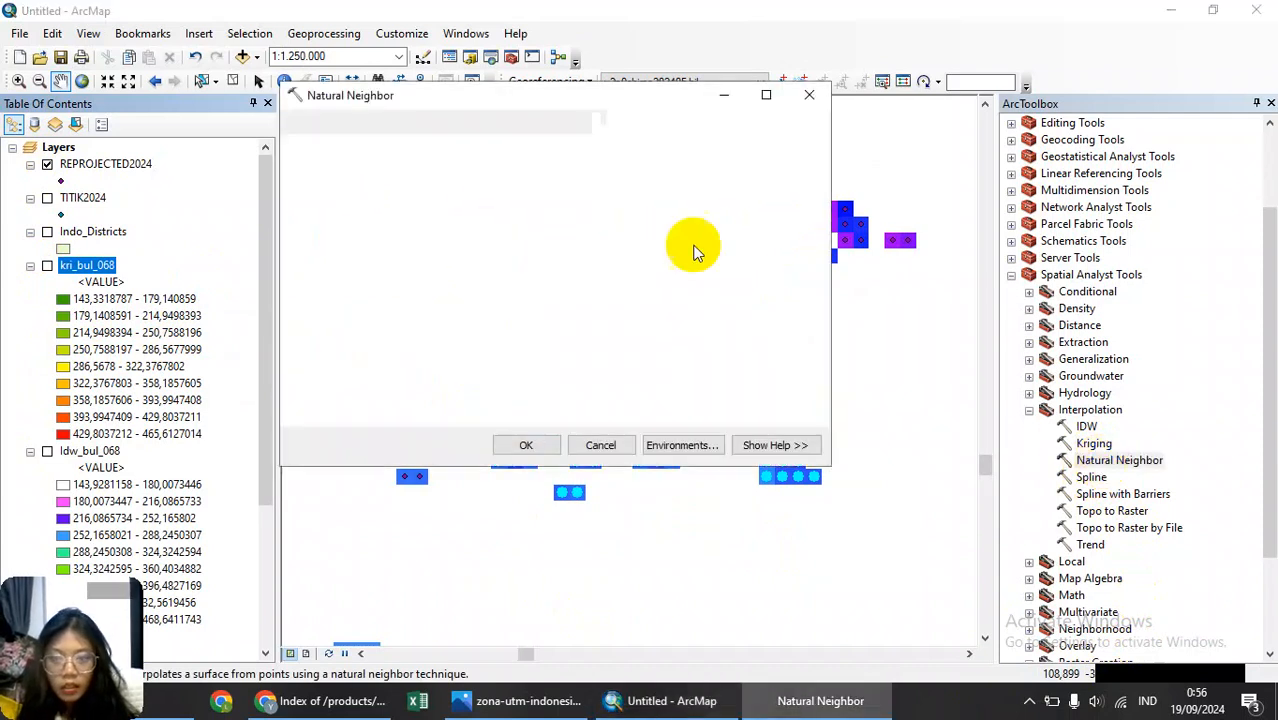
pyautogui.click(760, 149)
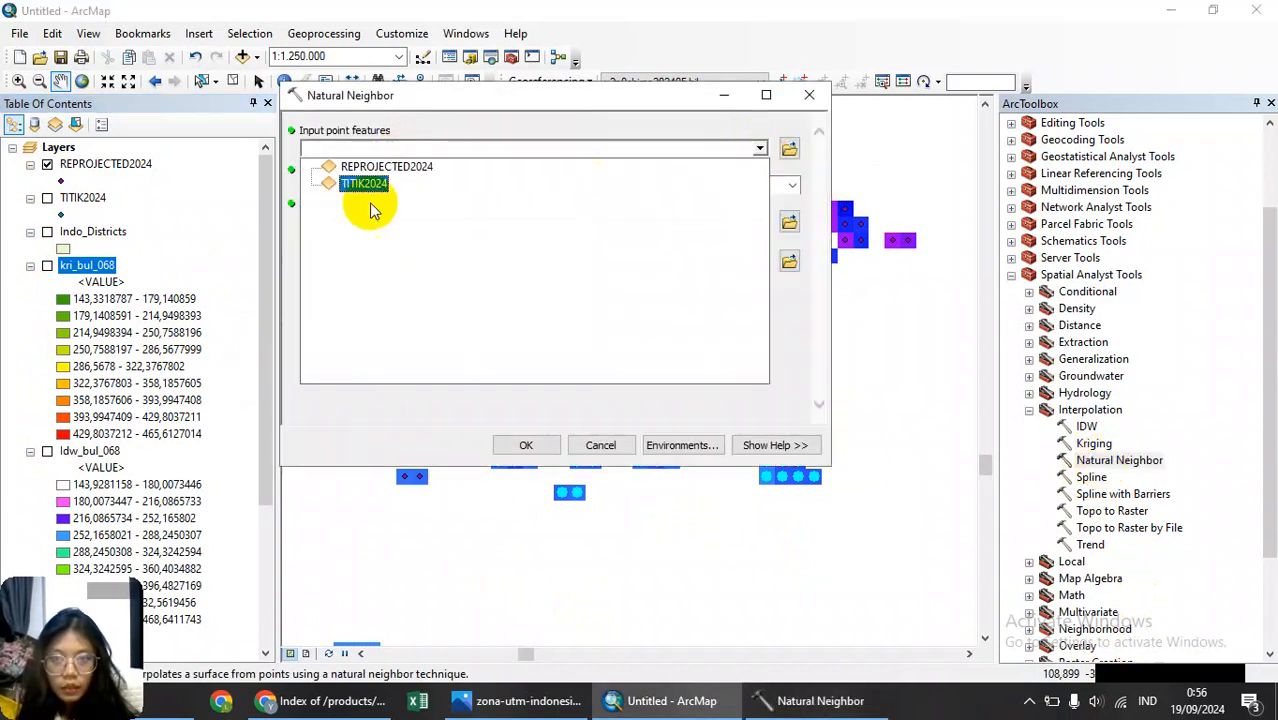
pyautogui.click(430, 171)
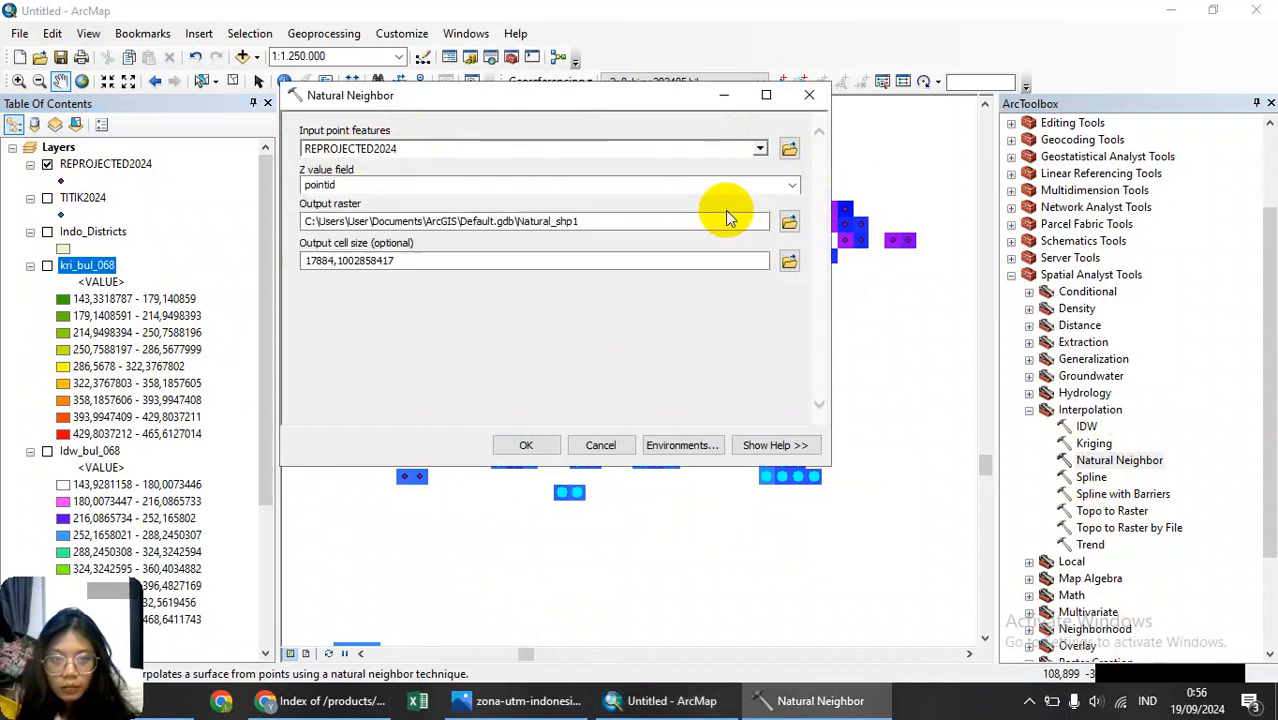
pyautogui.click(792, 185)
pyautogui.click(591, 215)
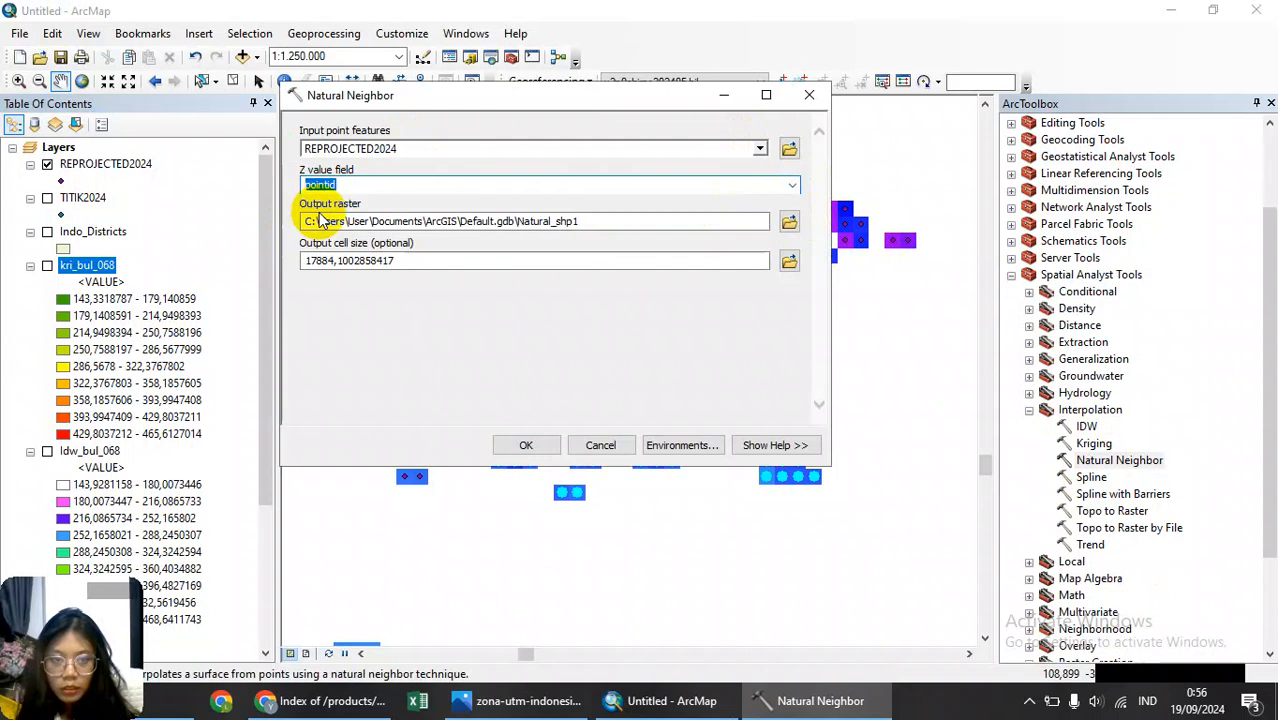
# Name the Natural Neighbor output raster NN_bul_068 and store it in the VIDM5 folder.
pyautogui.click(787, 221)
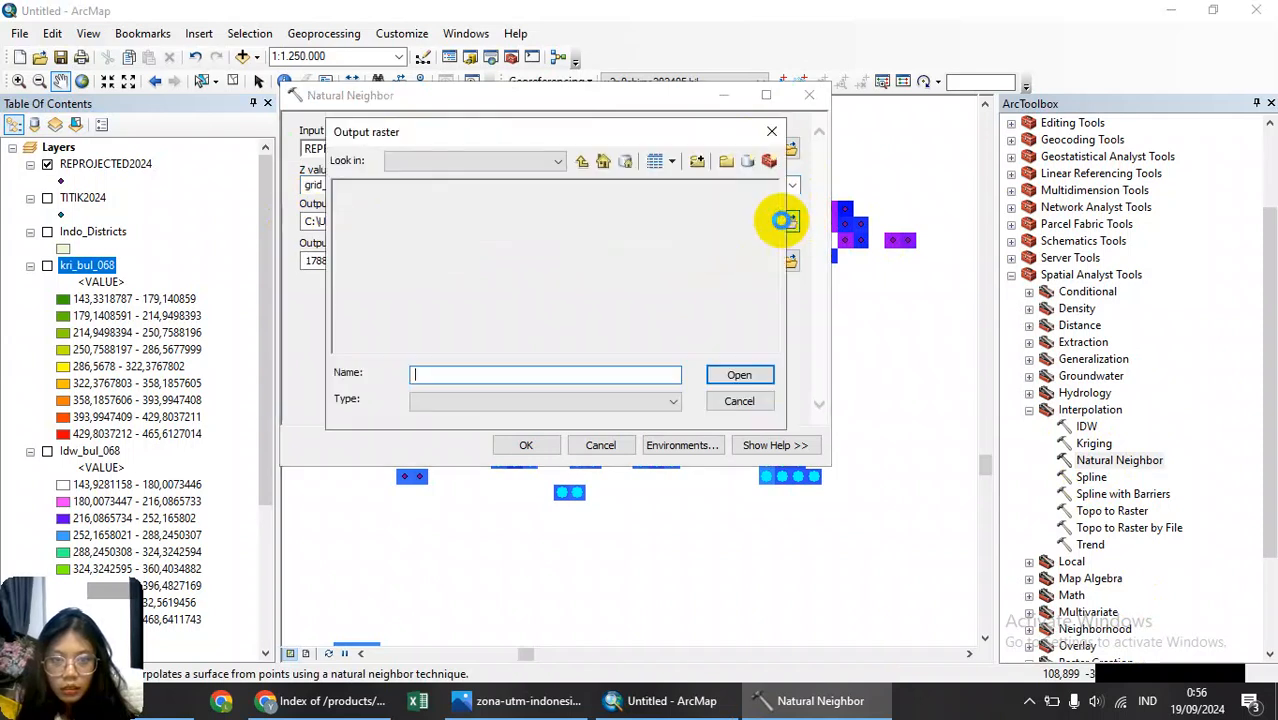
pyautogui.click(537, 376)
pyautogui.write('NN_bul')
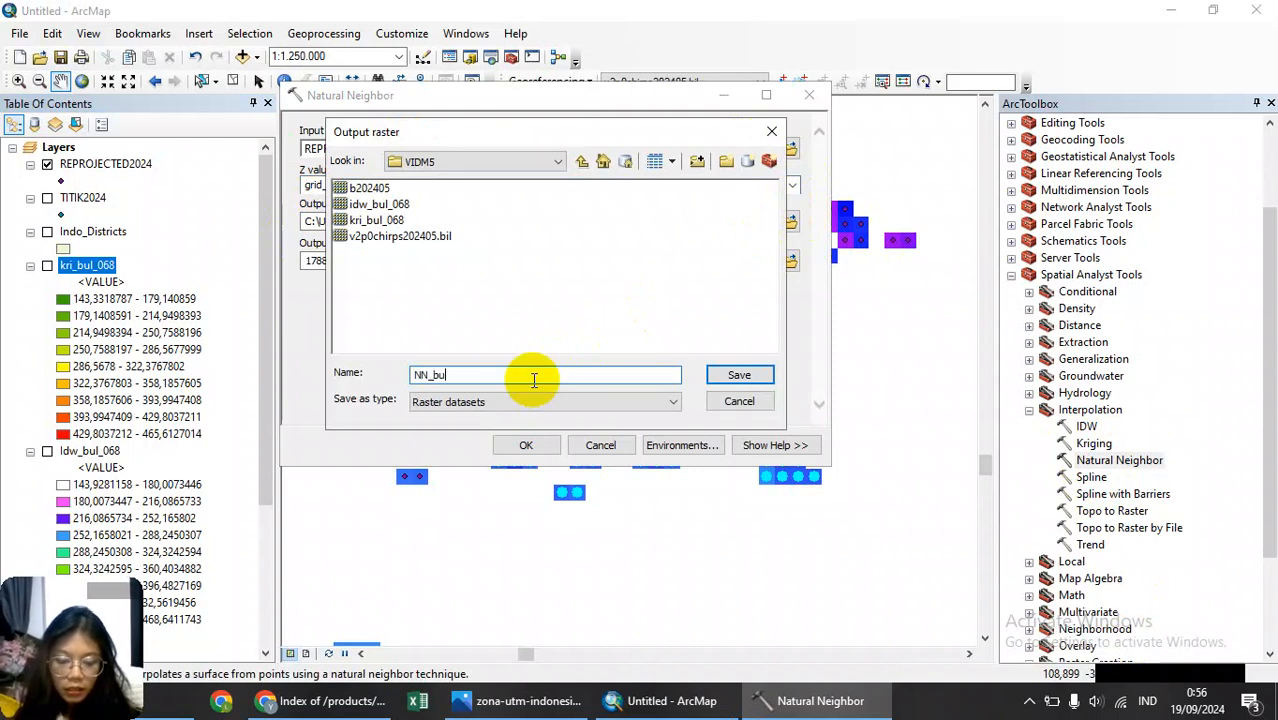
pyautogui.write('_068')
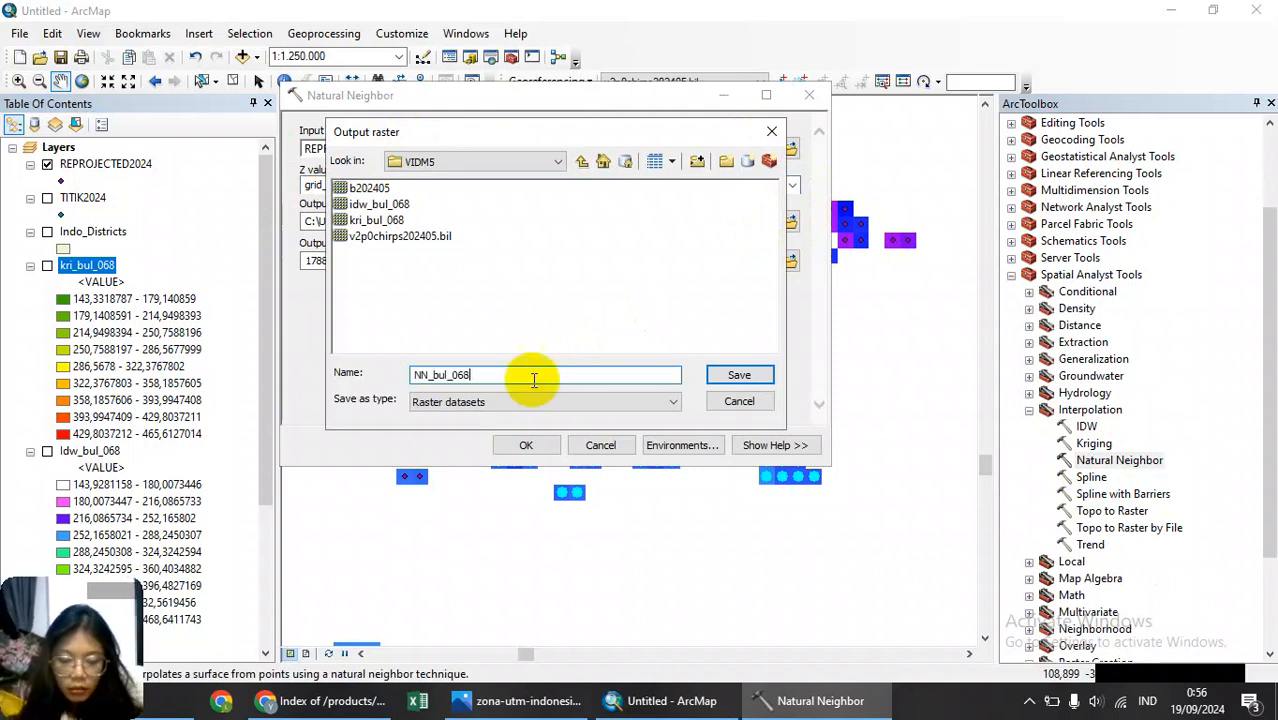
pyautogui.click(739, 375)
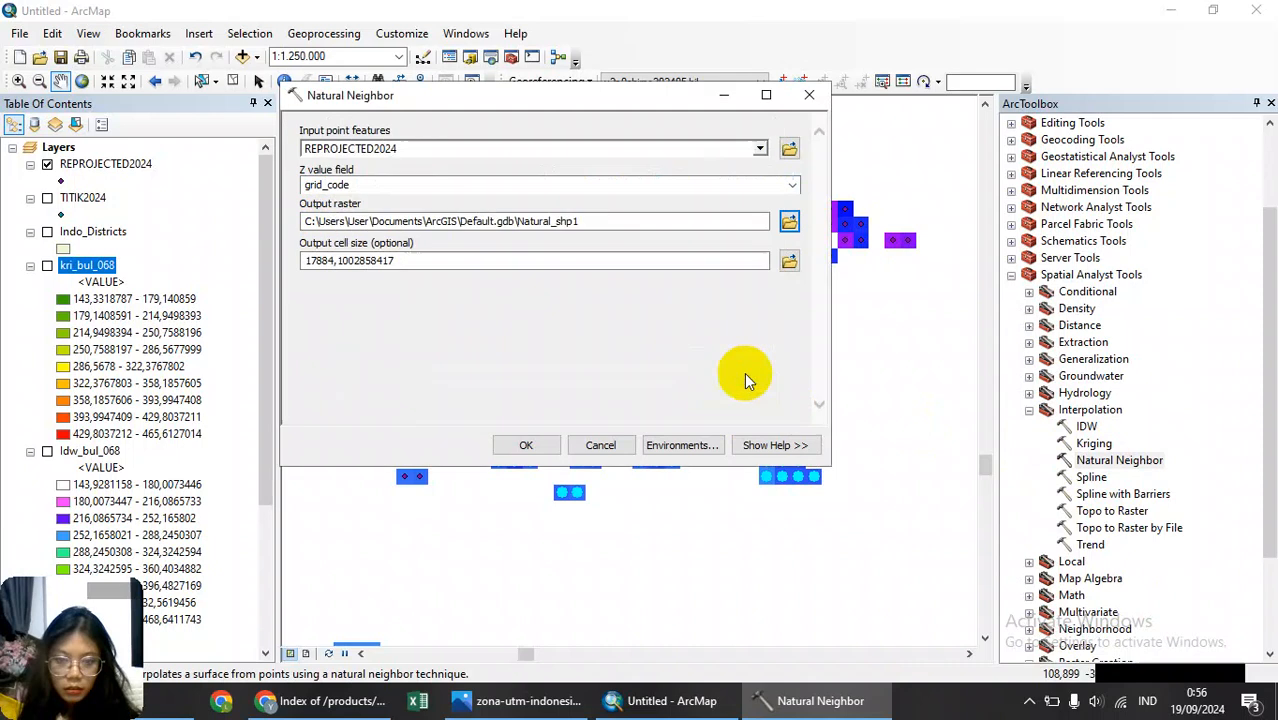
# Set the Natural Neighbor output cell size to 1000 and run the interpolation.
pyautogui.doubleClick(696, 260)
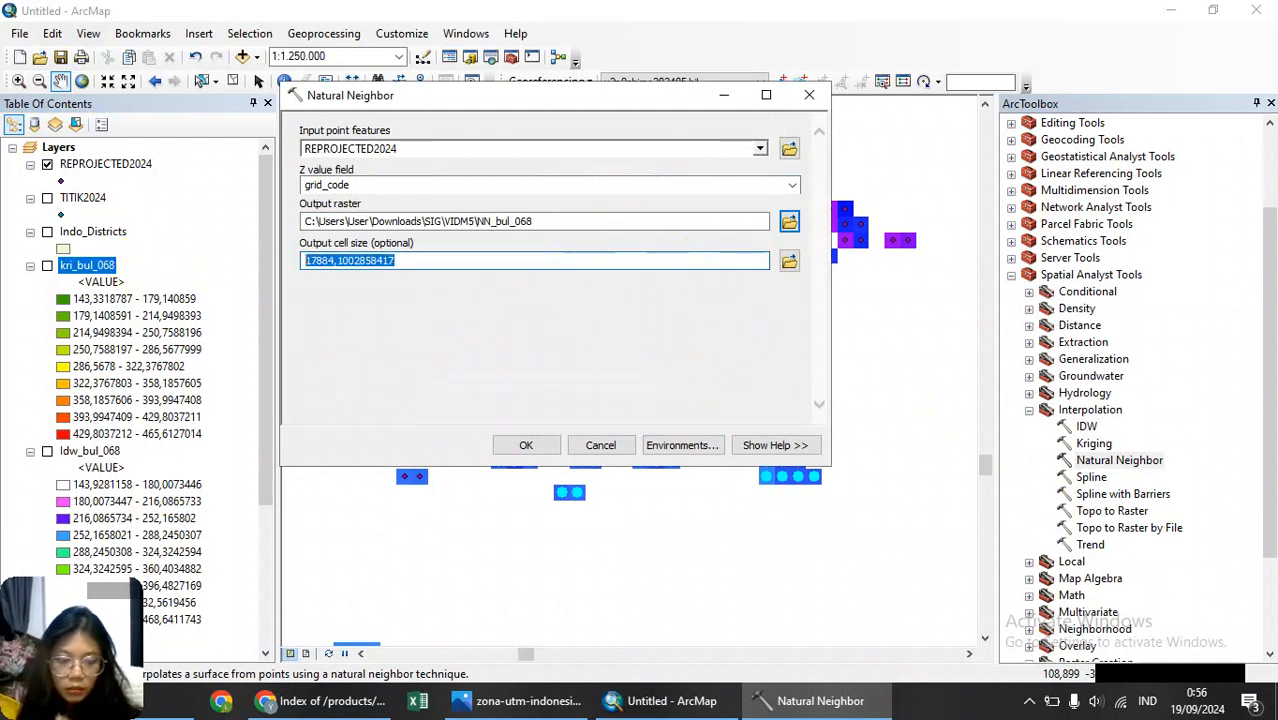
pyautogui.write('1000')
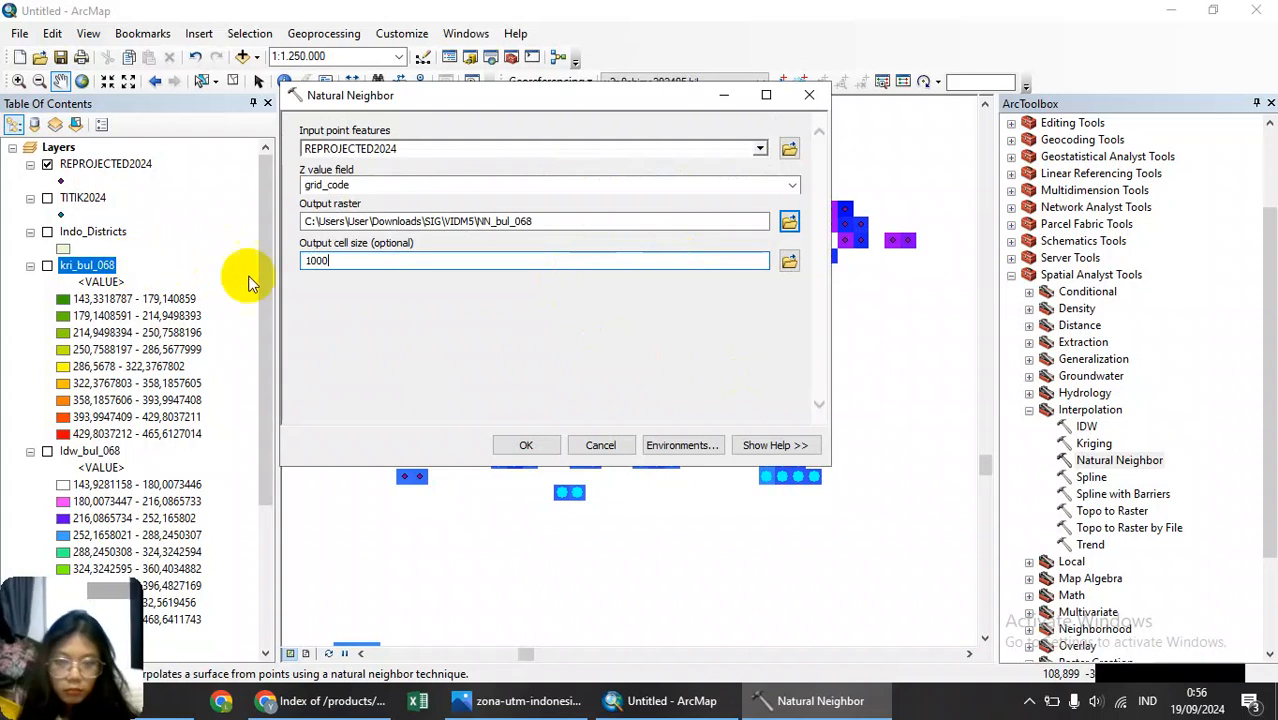
pyautogui.click(526, 445)
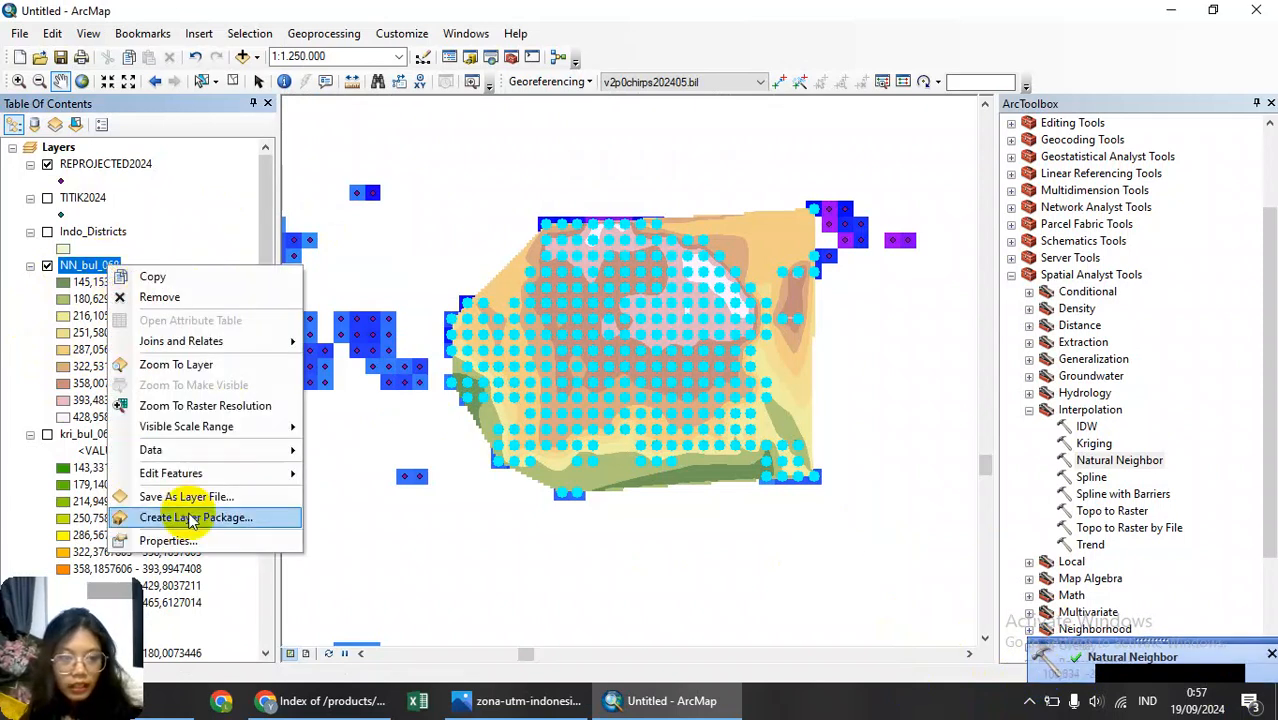
# Change the classified symbology of NN_bul_068 to the color ramp running from red through yellow and cyan to bright blue.
pyautogui.click(210, 538)
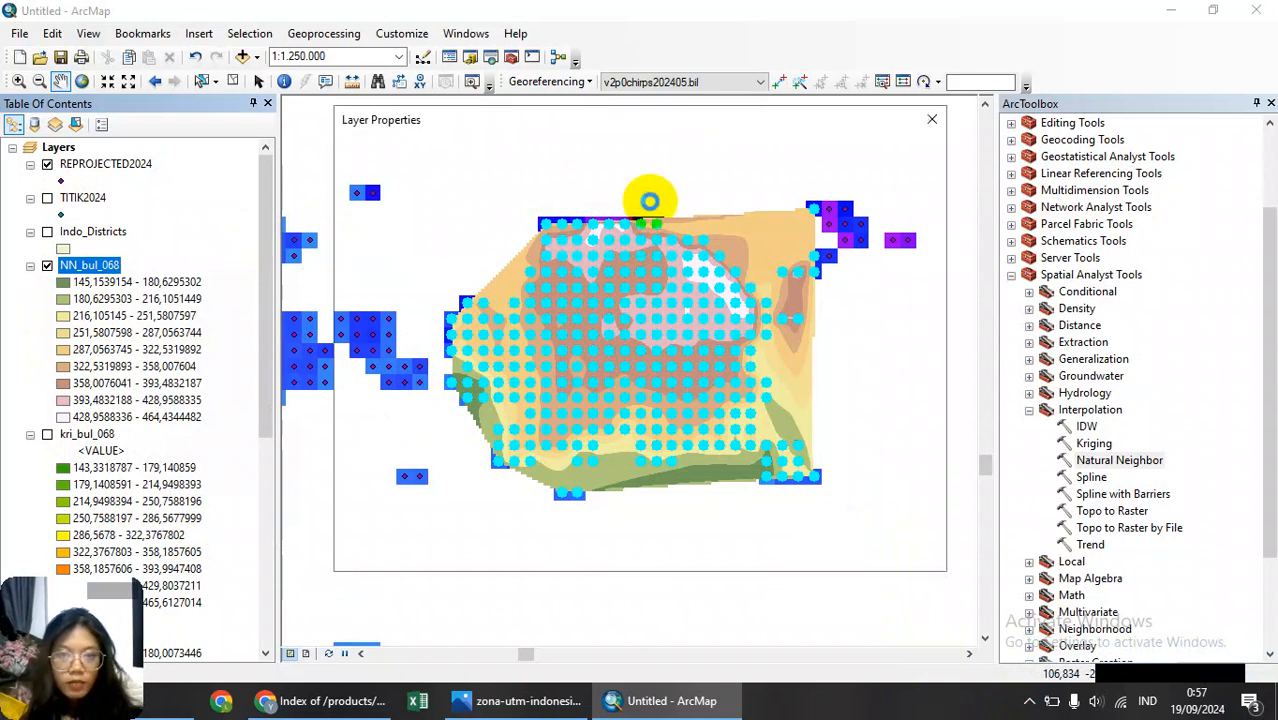
pyautogui.click(702, 315)
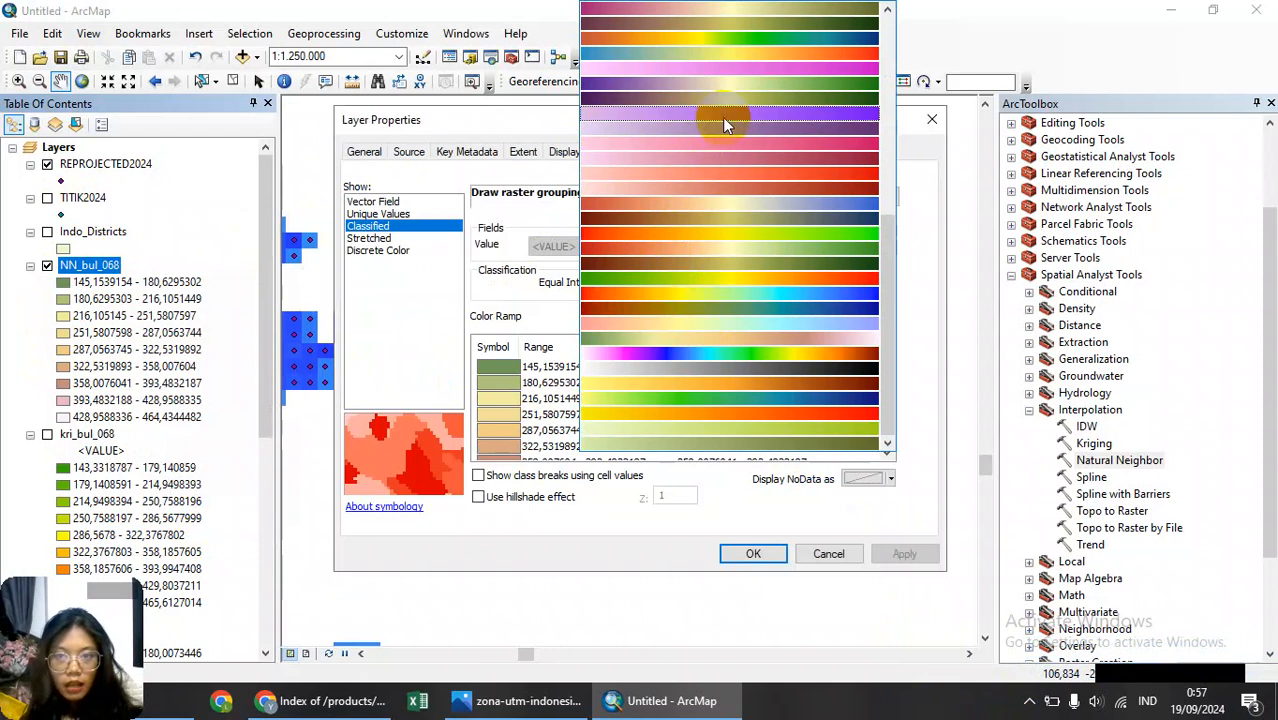
pyautogui.click(728, 204)
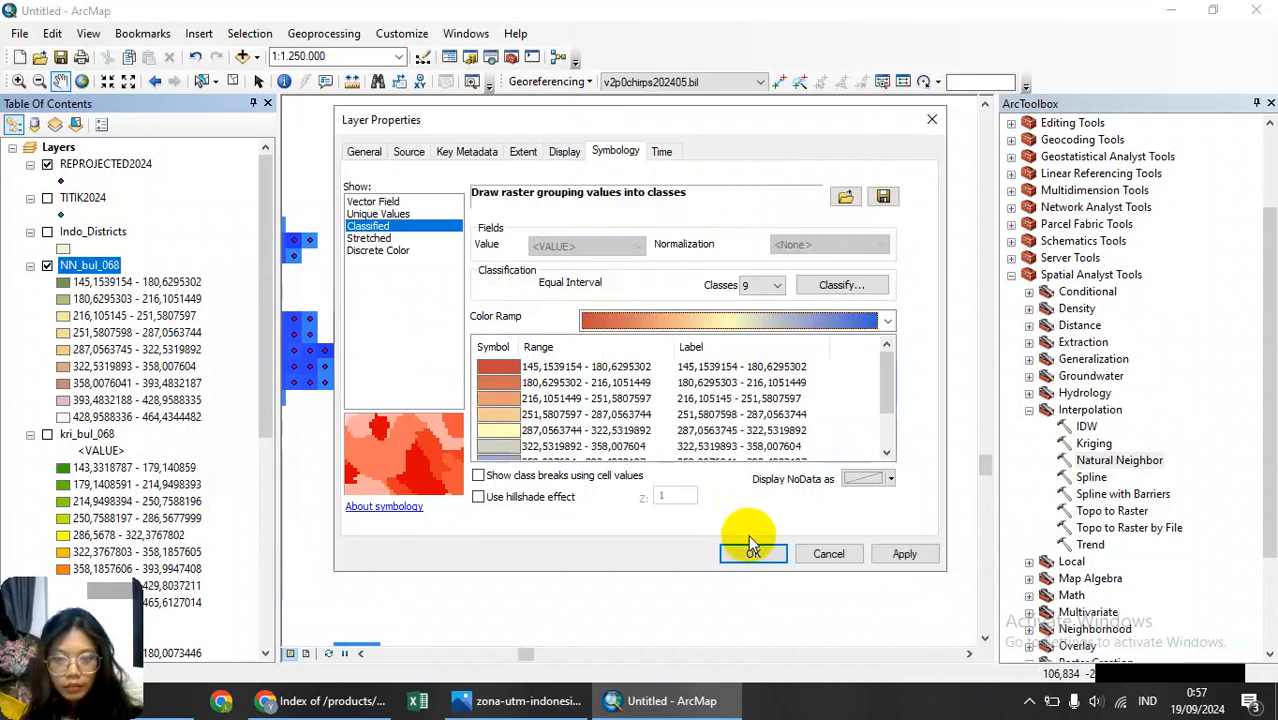
pyautogui.click(776, 322)
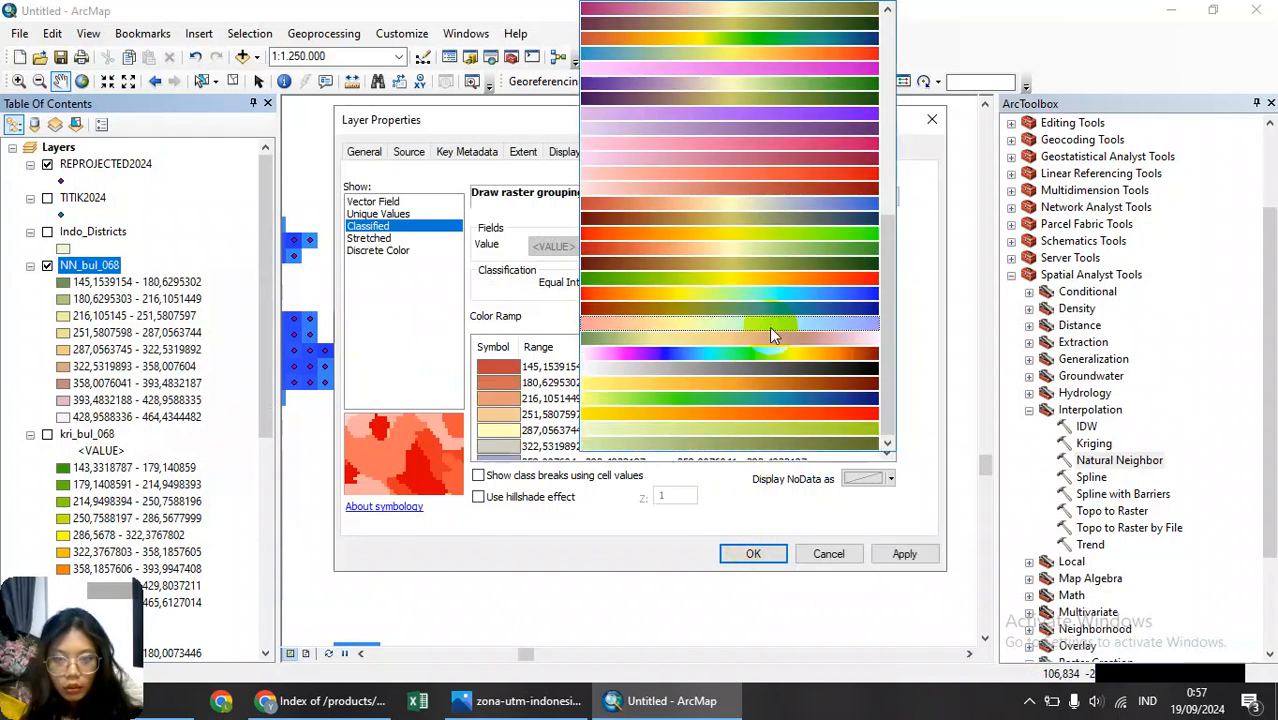
pyautogui.click(759, 291)
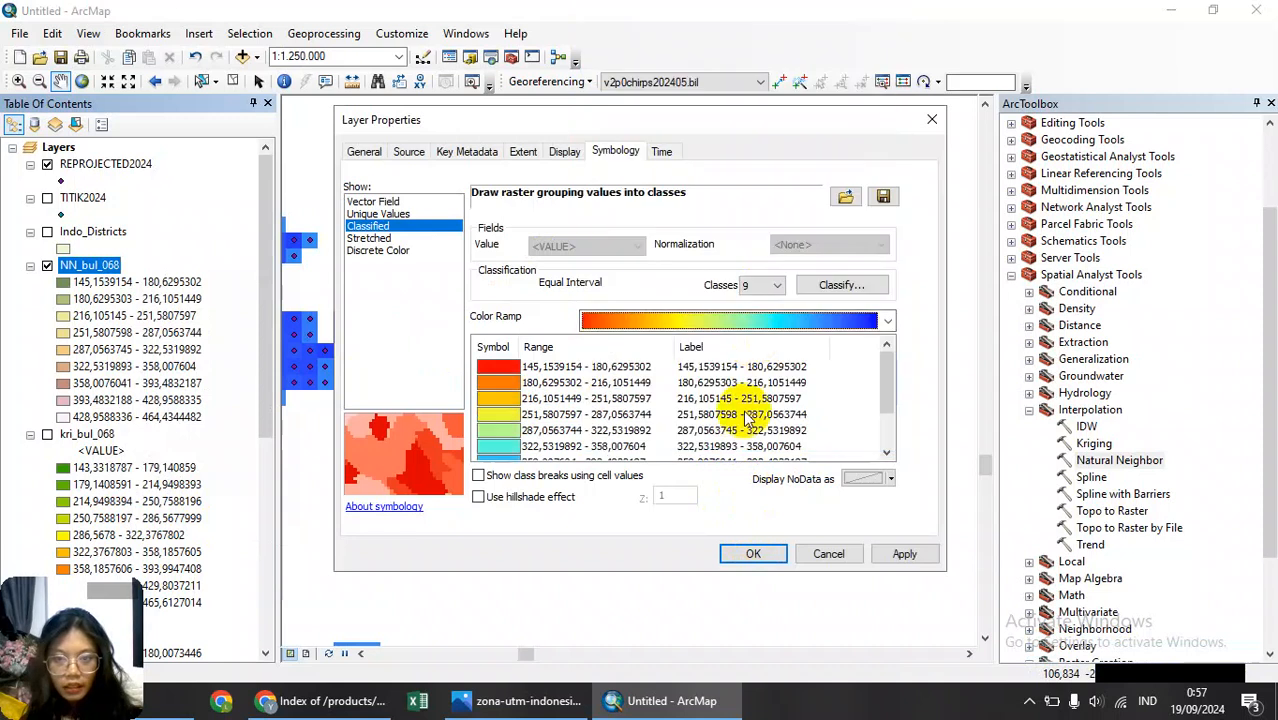
pyautogui.click(748, 553)
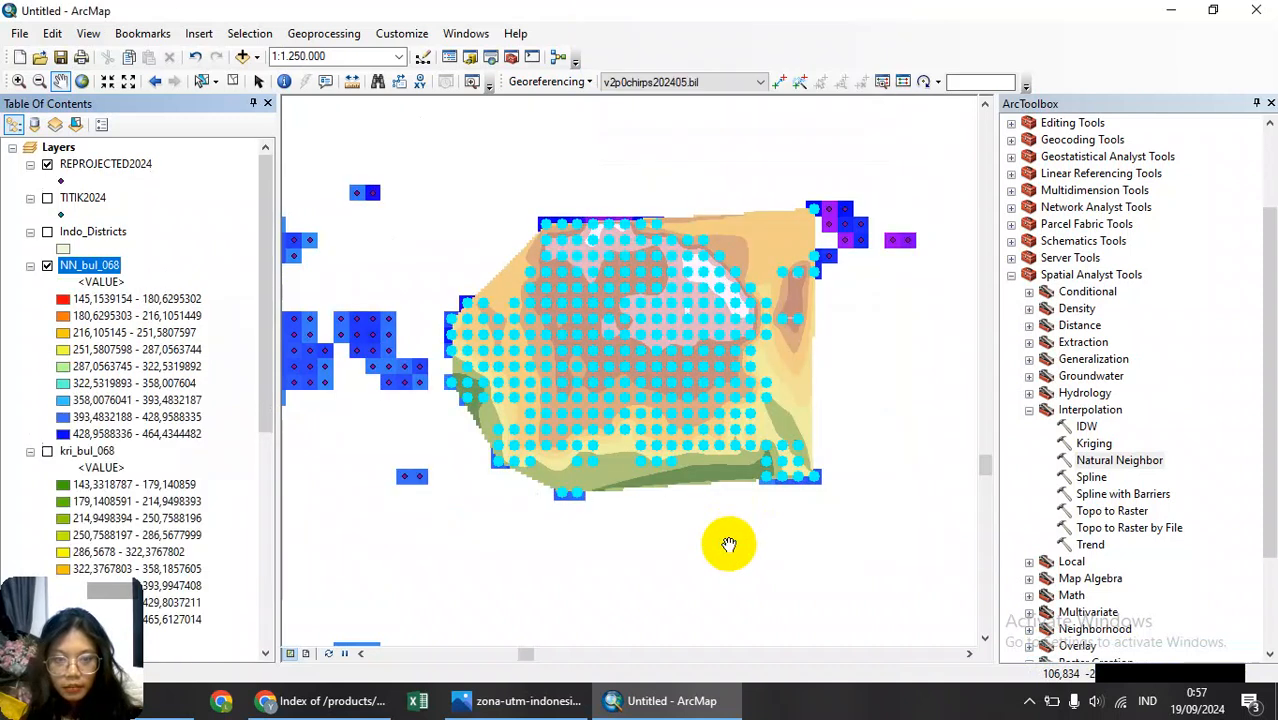
# Hide NN_bul_068 and set up Spline with REPROJECTED2024 as input point features and grid_code as the Z value field.
pyautogui.click(47, 265)
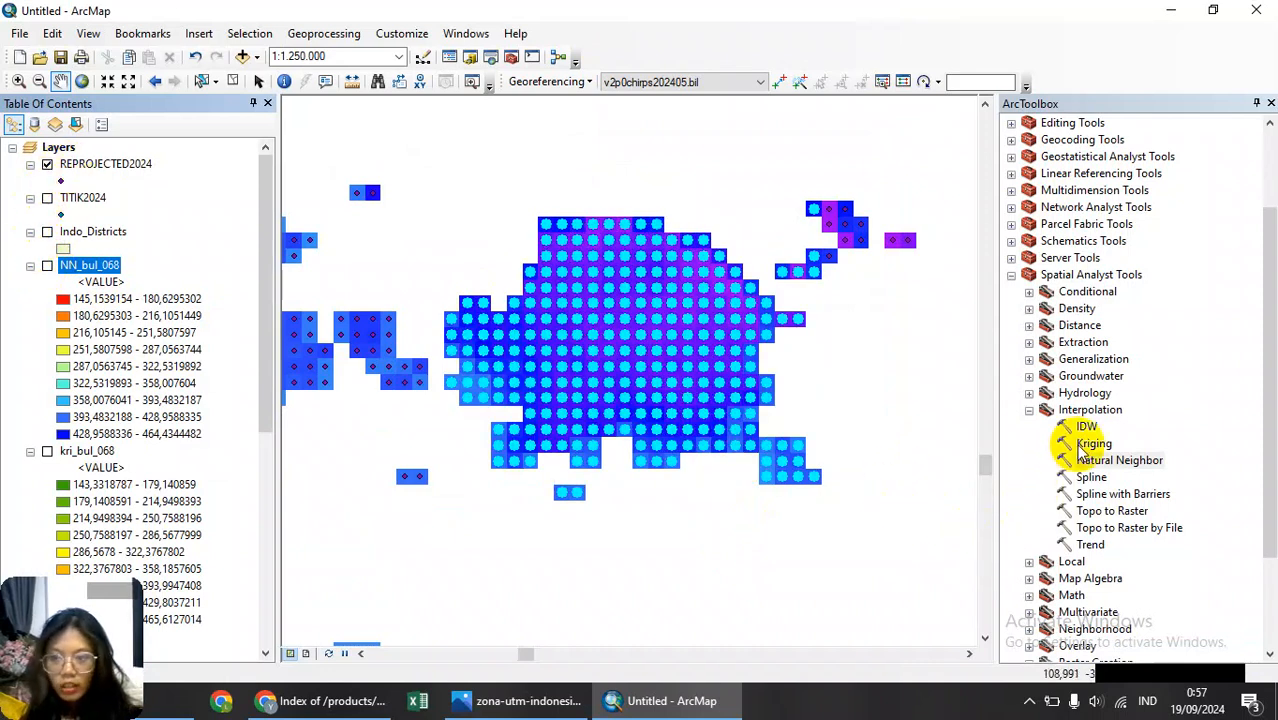
pyautogui.click(1090, 477)
pyautogui.rightClick(1092, 478)
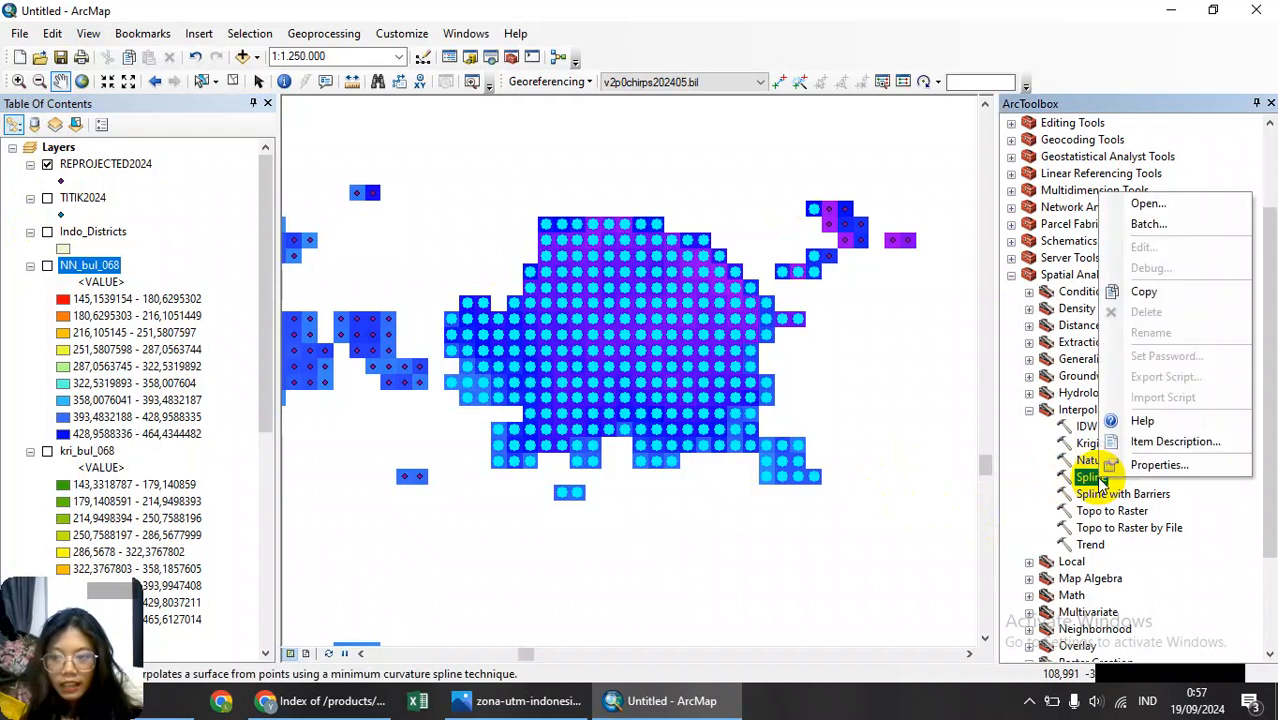
pyautogui.click(1070, 479)
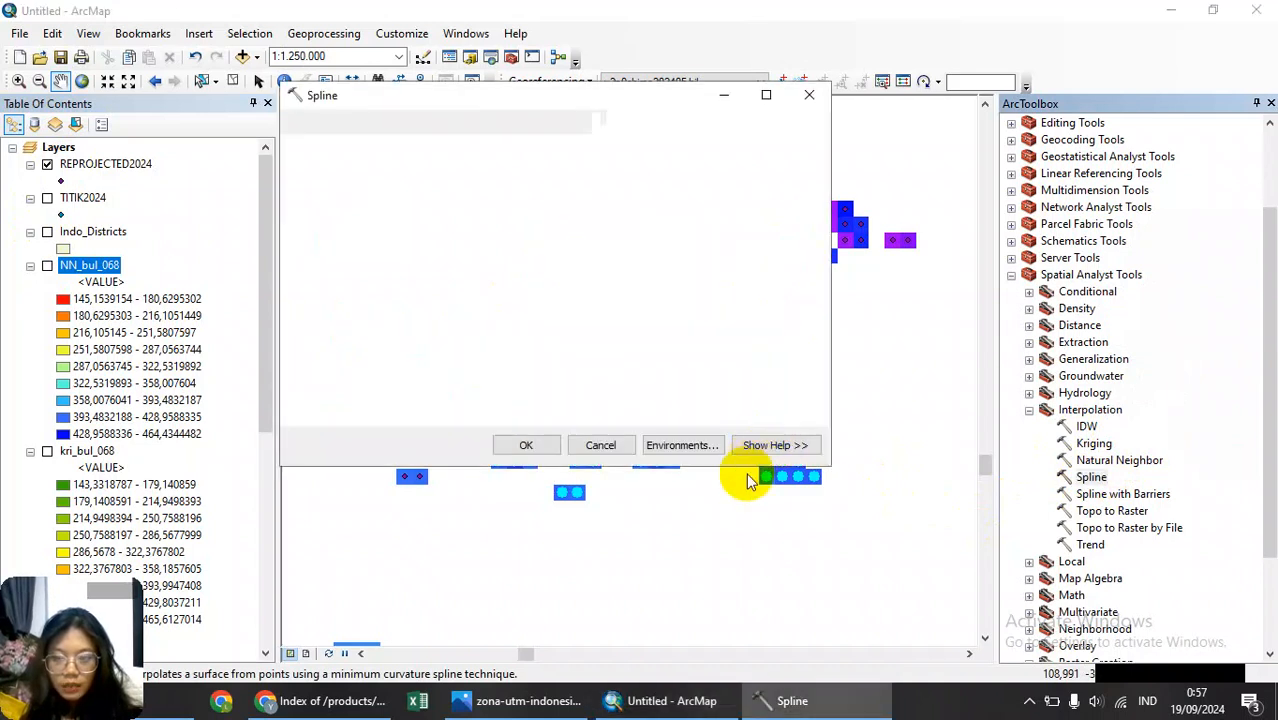
pyautogui.click(758, 149)
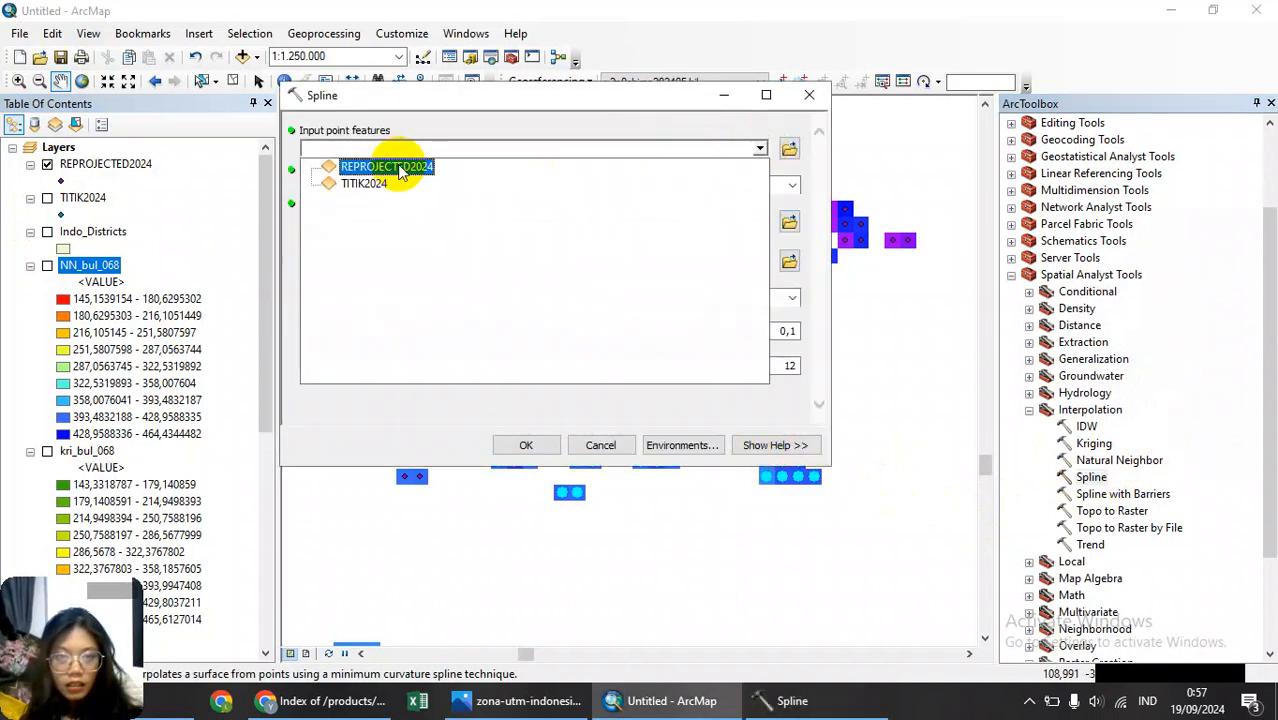
pyautogui.click(750, 167)
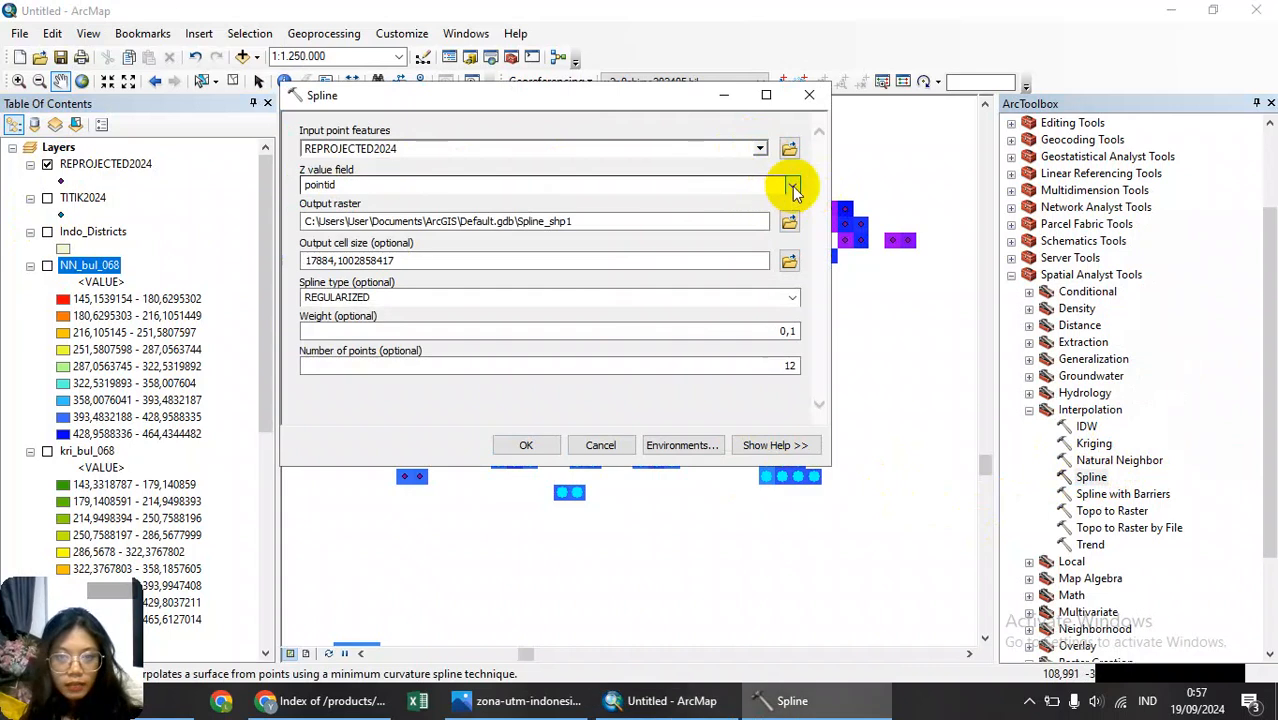
pyautogui.click(791, 185)
pyautogui.click(443, 214)
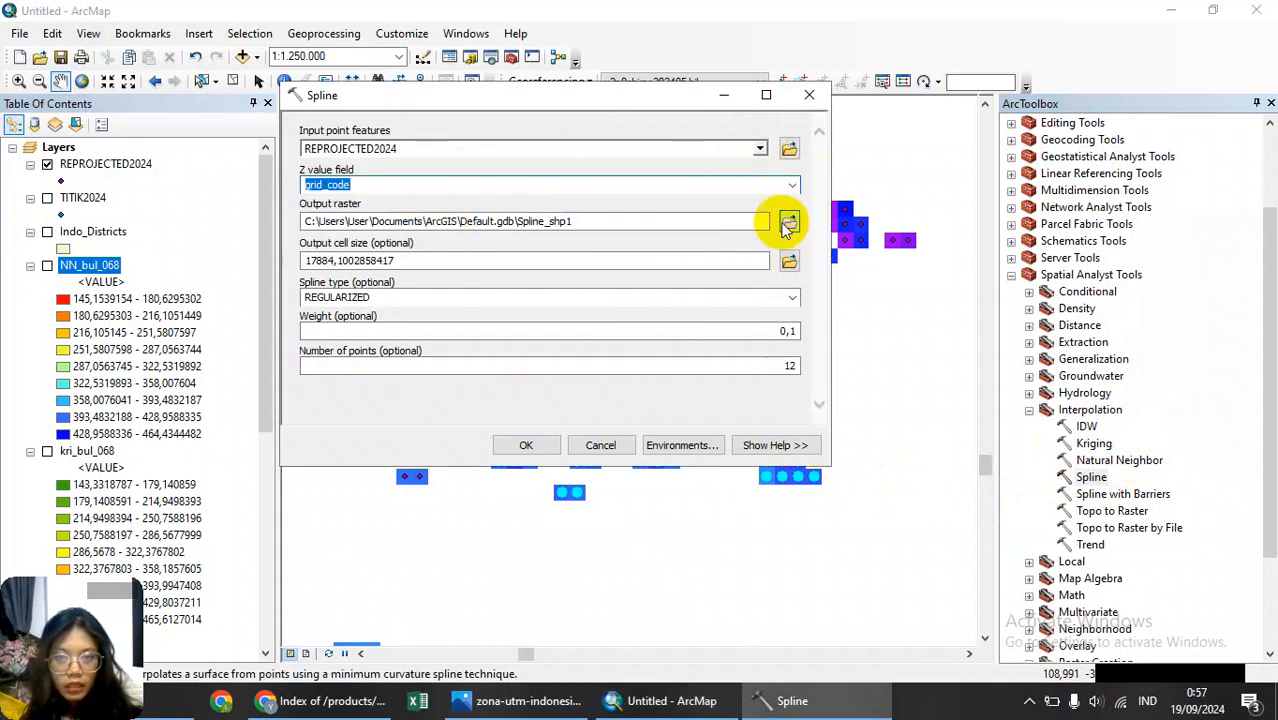
# Name the Spline output raster spli_bul_068 and store it in the VIDM5 folder.
pyautogui.click(787, 221)
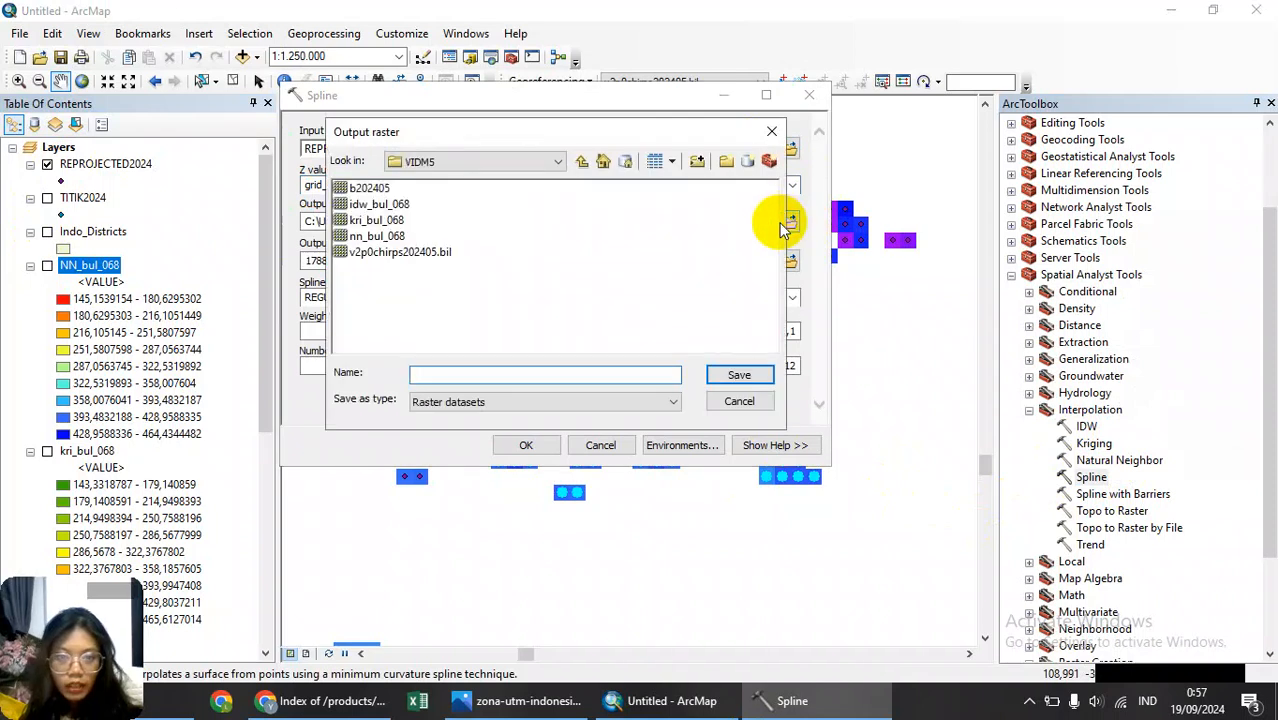
pyautogui.write('spli')
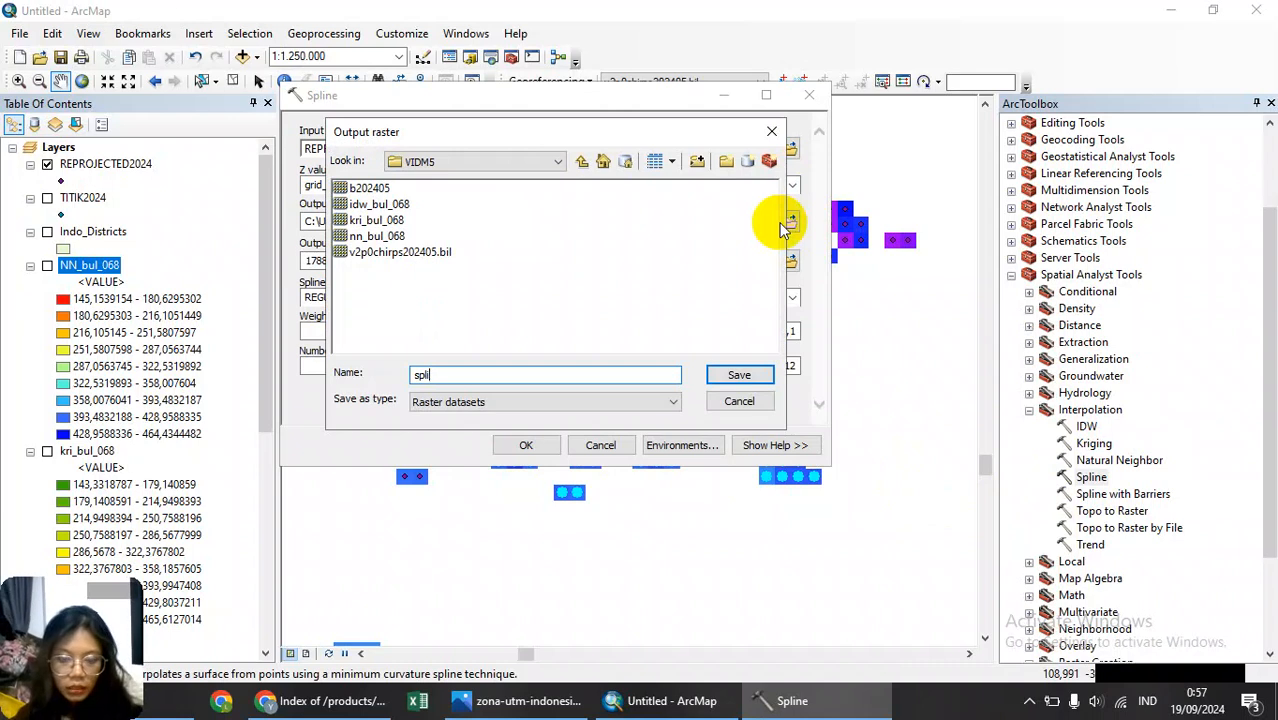
pyautogui.write('nbul_068')
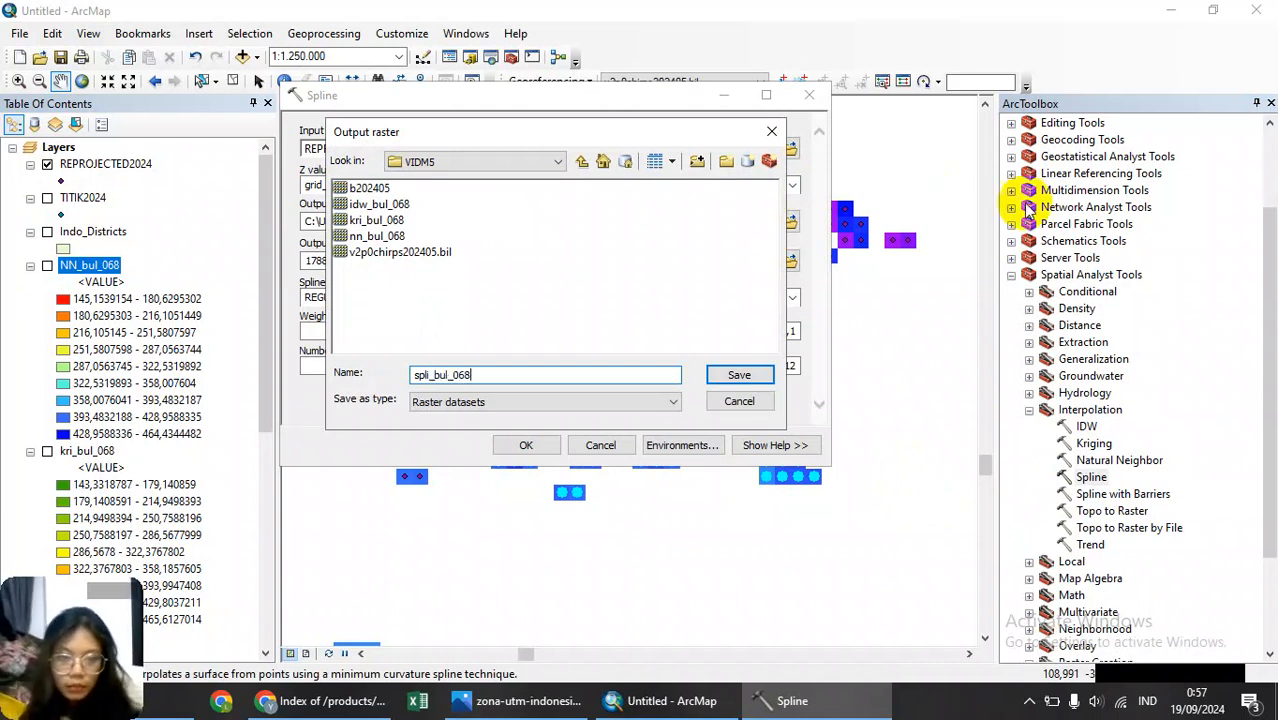
pyautogui.click(738, 374)
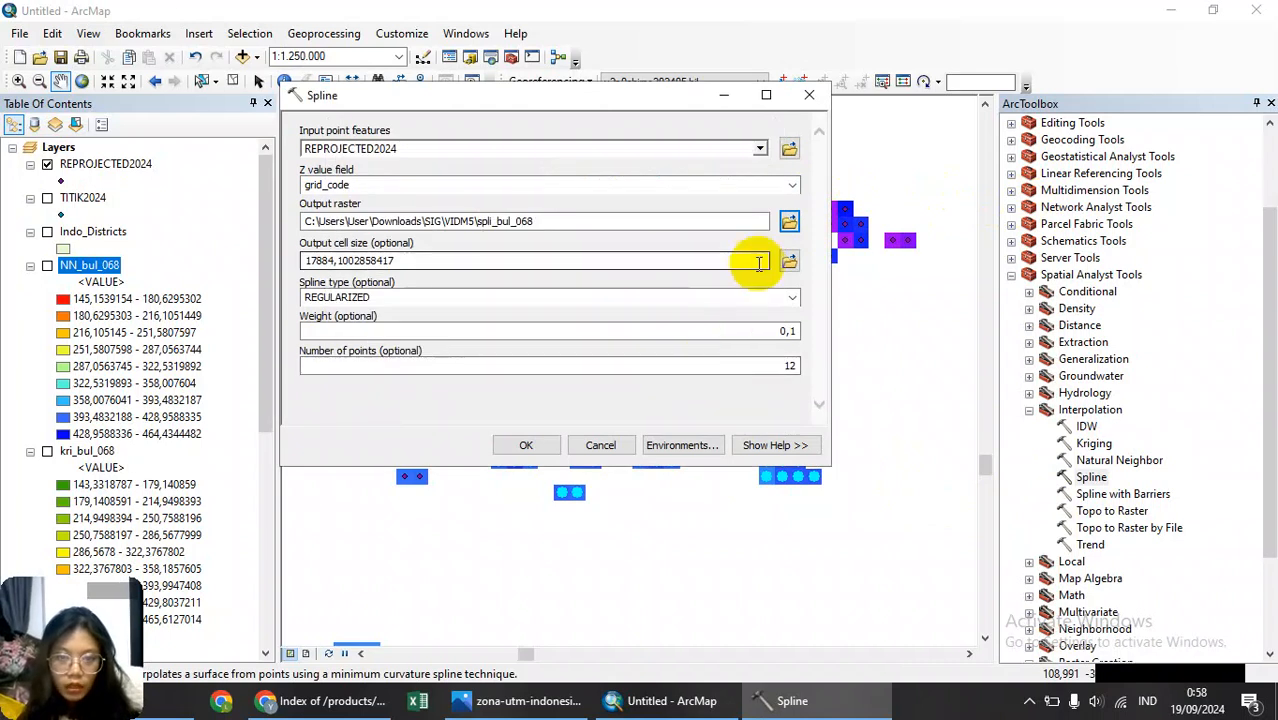
# Set the Spline output cell size to 1000 and run the interpolation.
pyautogui.moveTo(756, 261); pyautogui.dragTo(312, 260)
pyautogui.write('100')
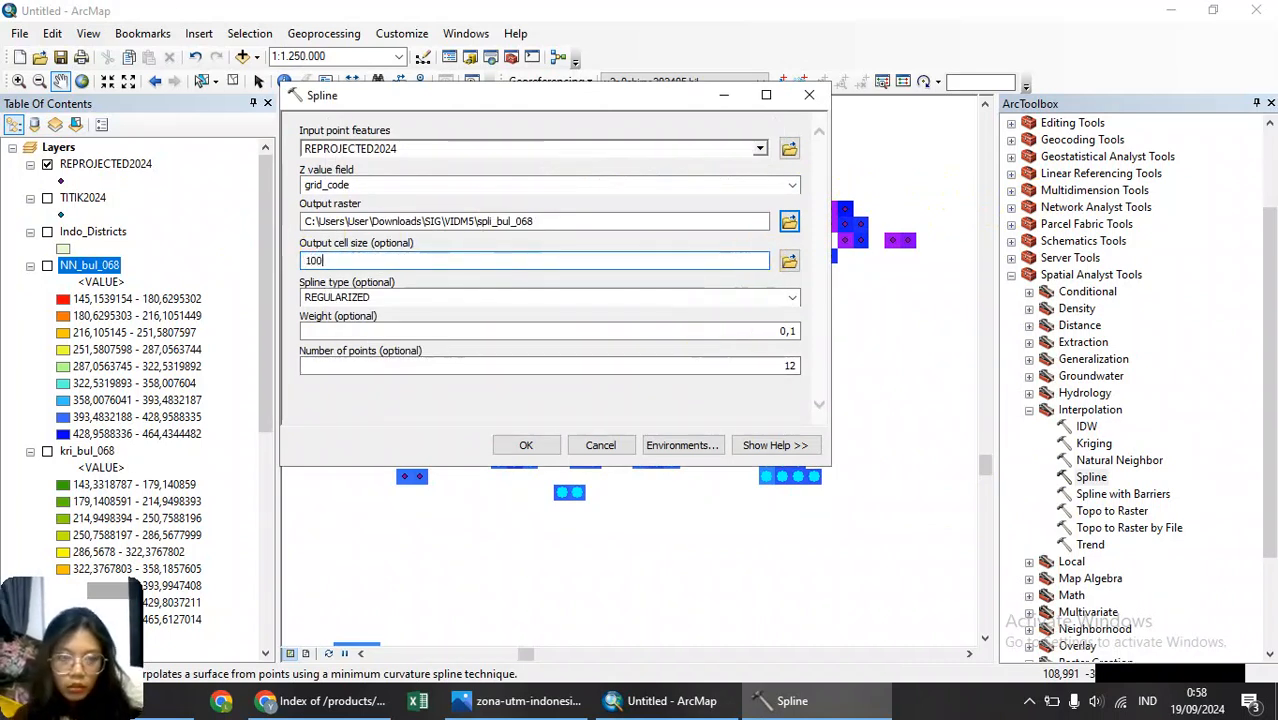
pyautogui.write('0')
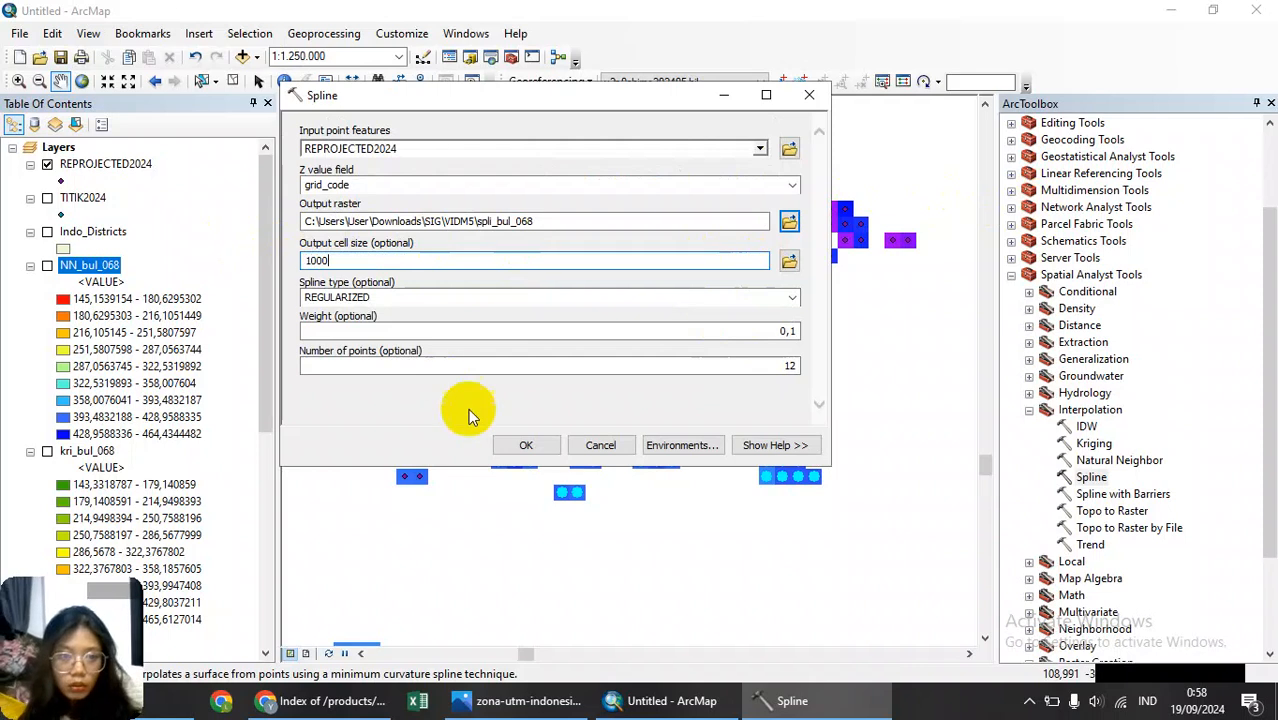
pyautogui.click(530, 449)
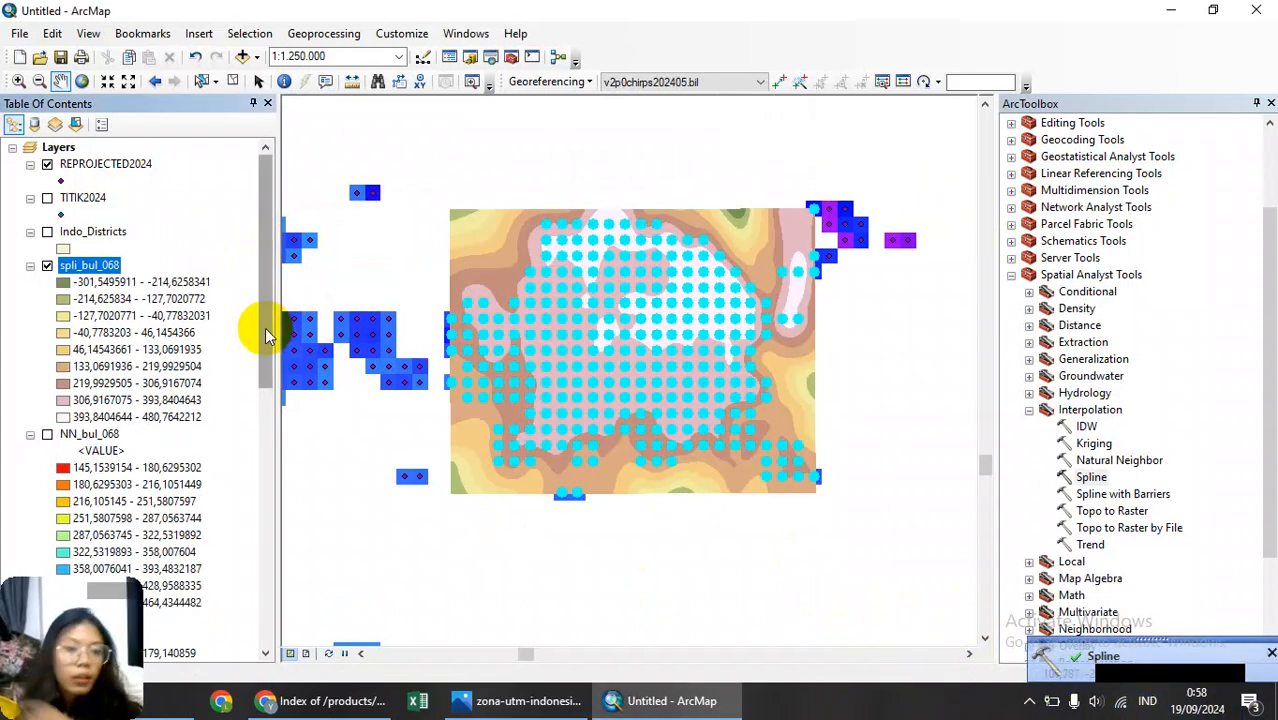
# Change the classified symbology of spli_bul_068 to the color ramp running from orange-red through yellow and green to dark blue.
pyautogui.rightClick(72, 266)
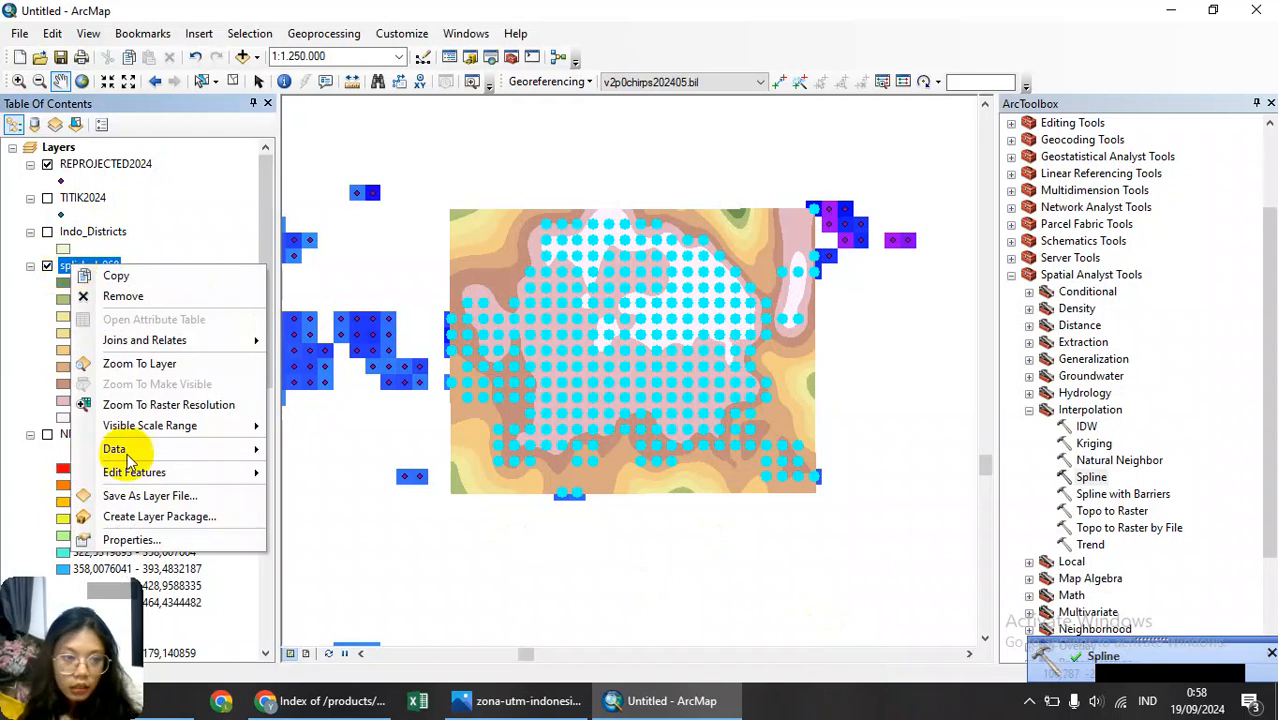
pyautogui.click(130, 539)
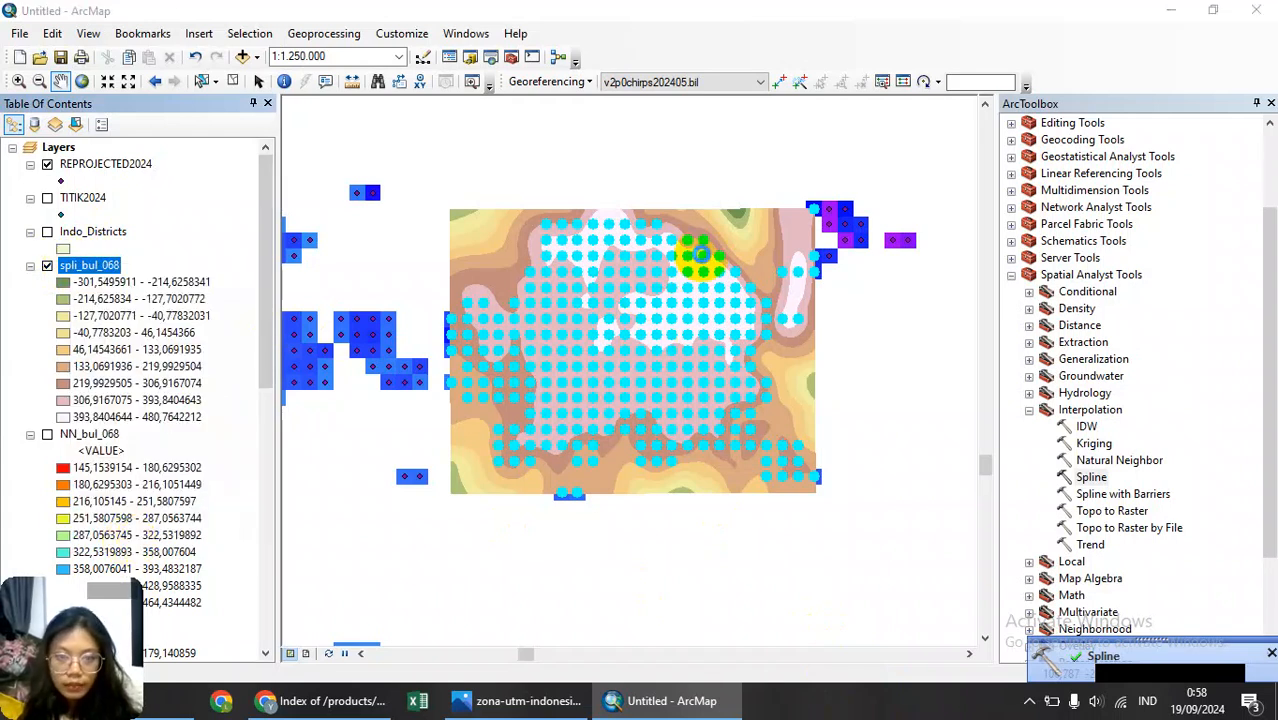
pyautogui.click(690, 318)
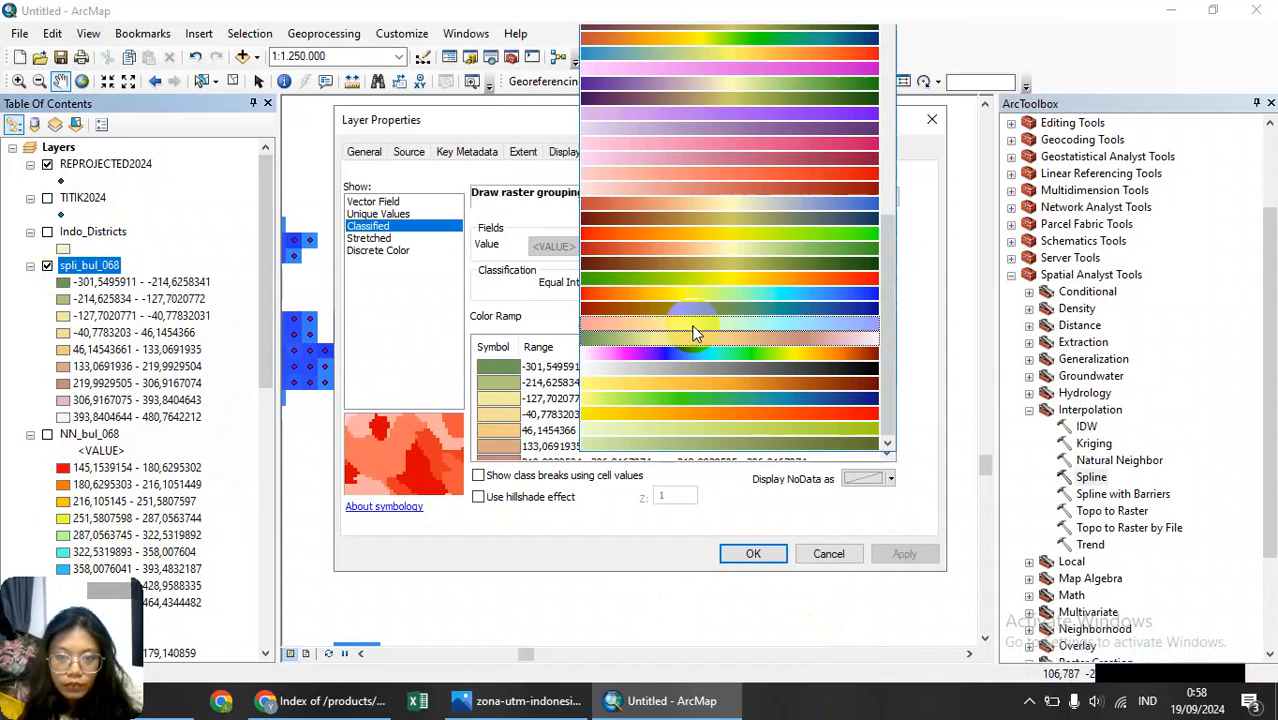
pyautogui.click(708, 40)
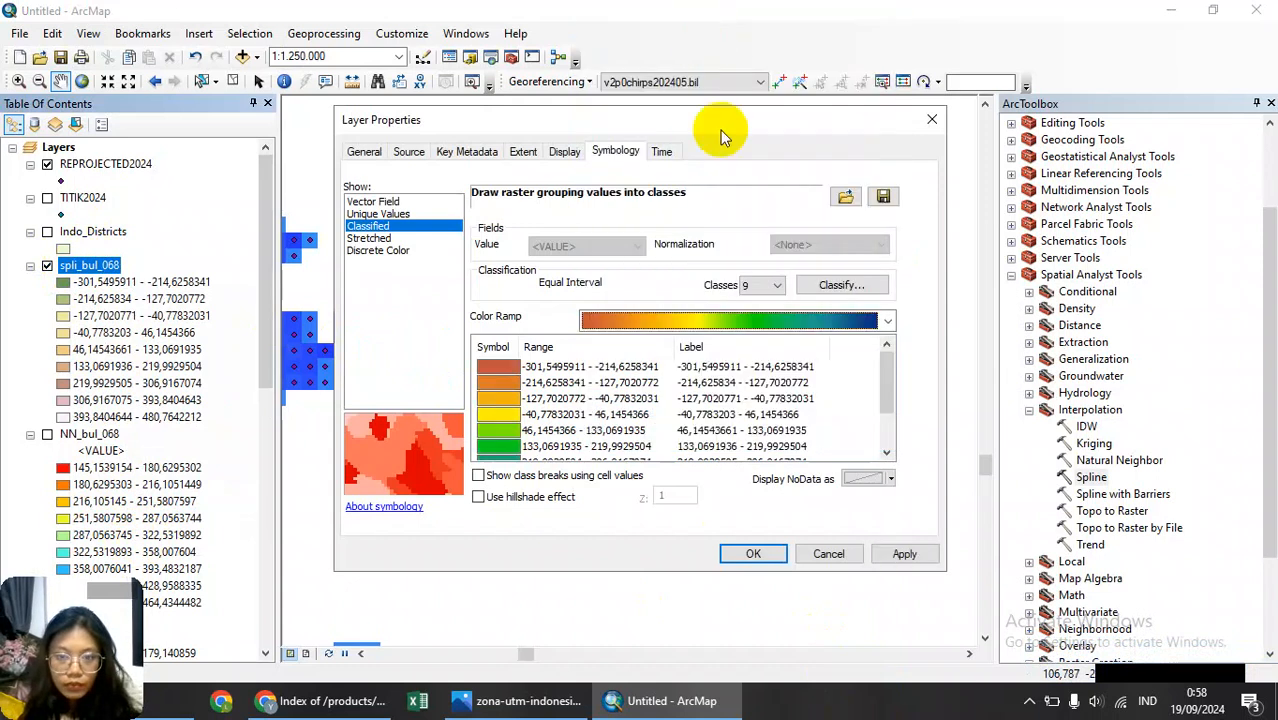
pyautogui.click(756, 556)
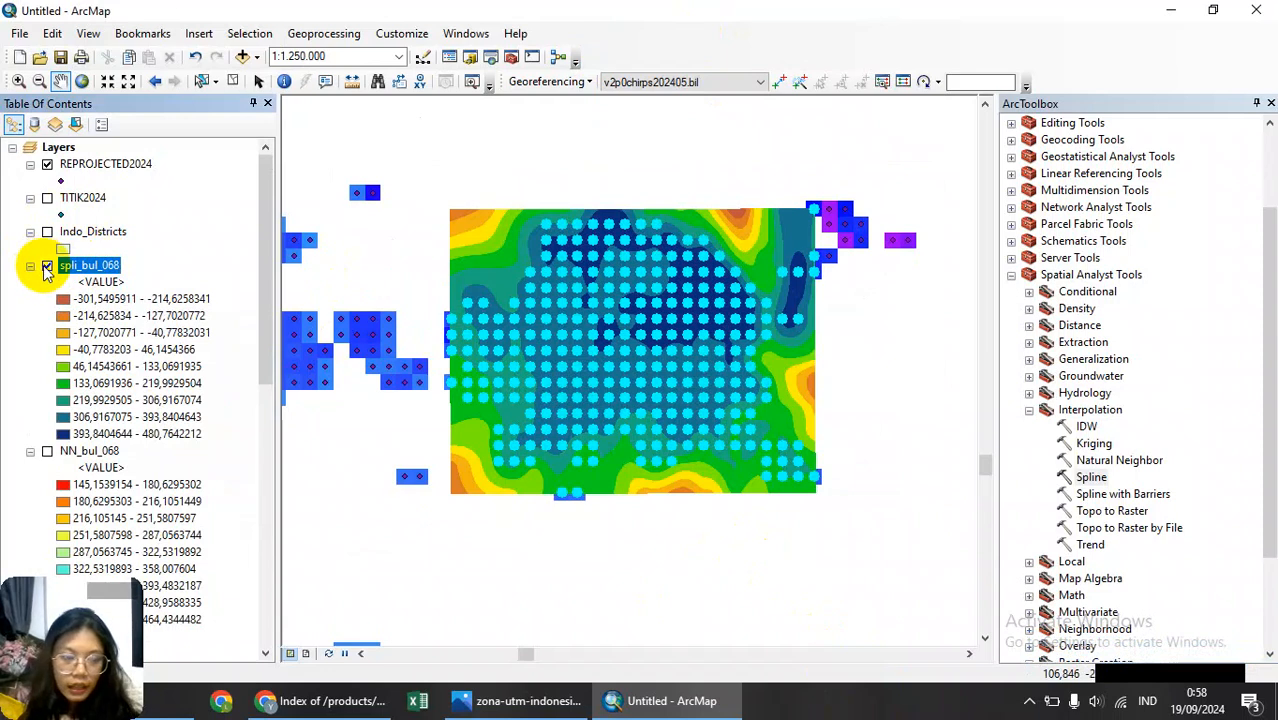
# Hide REPROJECTED2024 and spli_bul_068, and check NN_bul_068 before hiding it and collapsing its legend.
pyautogui.click(47, 164)
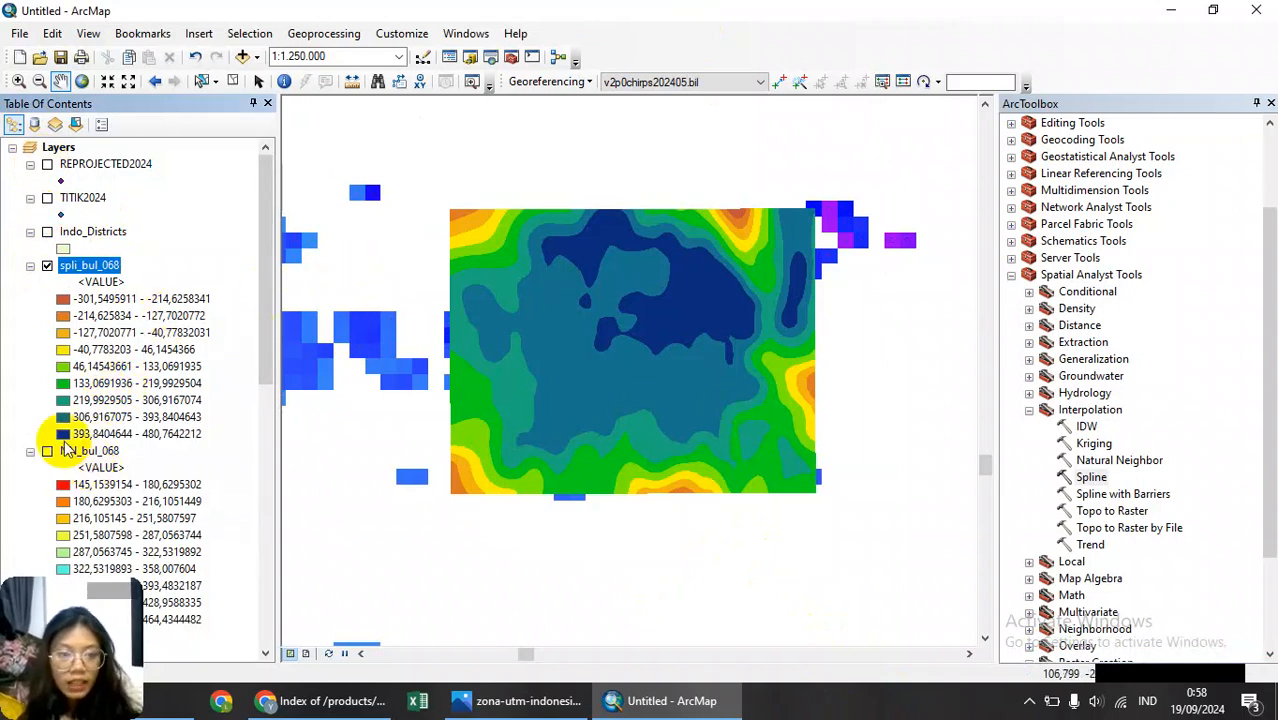
pyautogui.click(47, 265)
pyautogui.click(47, 451)
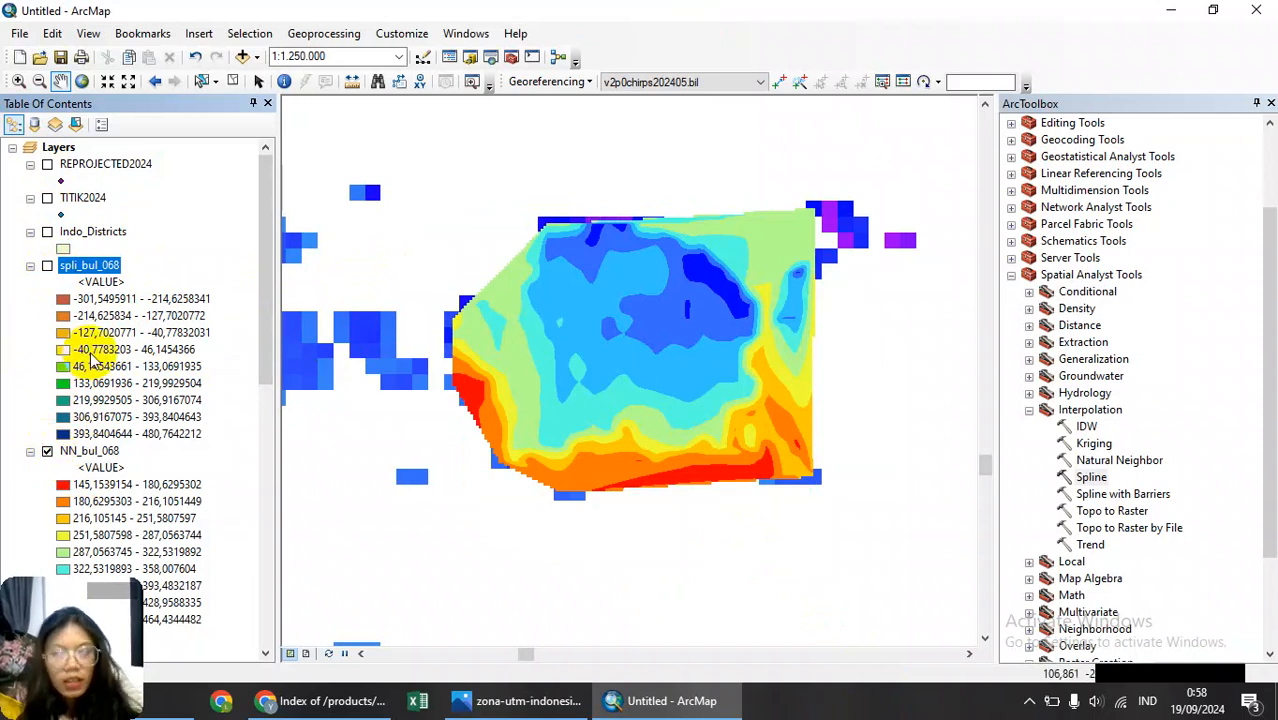
pyautogui.scroll(-1, 50, 430)
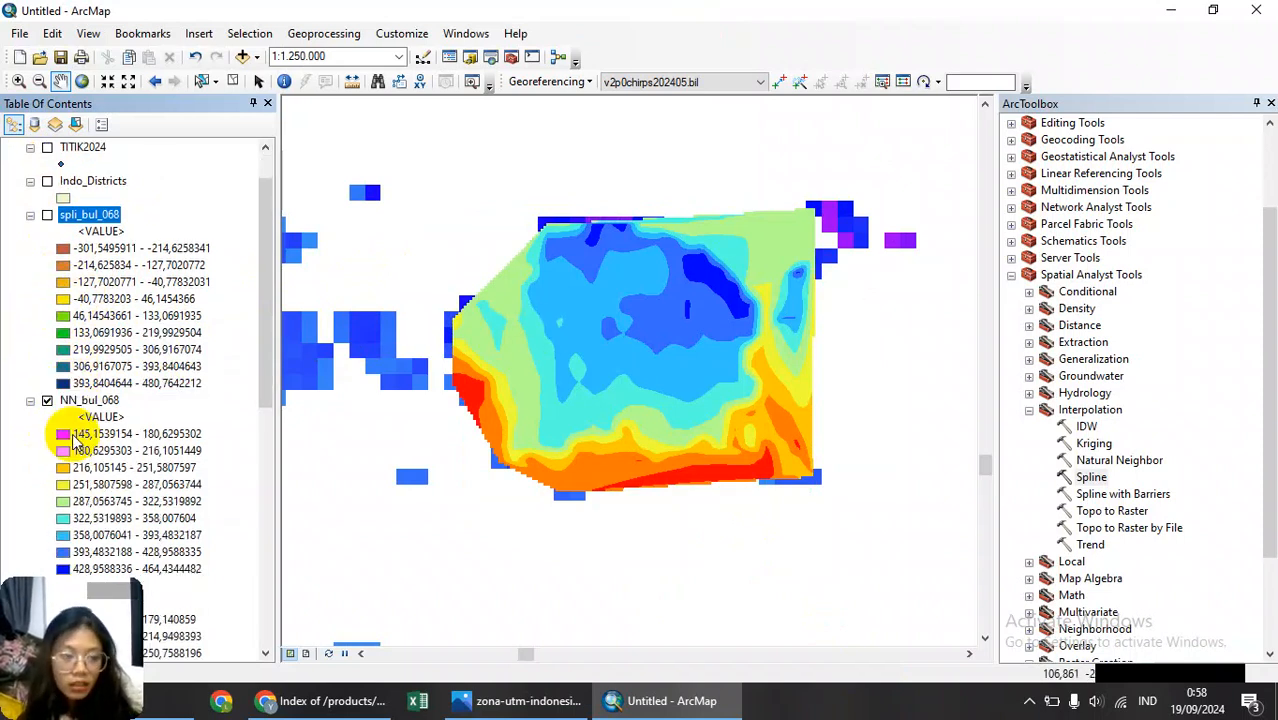
pyautogui.click(47, 401)
pyautogui.click(30, 401)
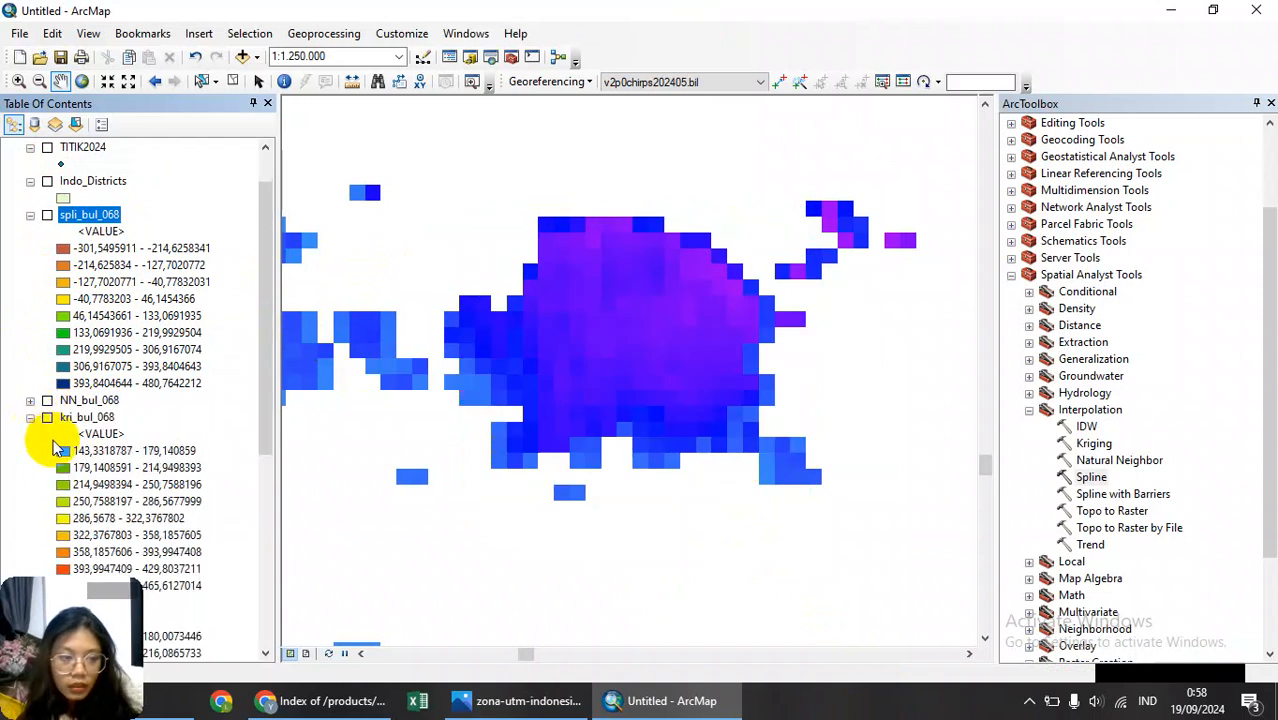
# View kri_bul_068 and Idw_bul_068 in turn, collapsing their legends and that of spli_bul_068 and leaving only the IDW surface displayed.
pyautogui.click(47, 418)
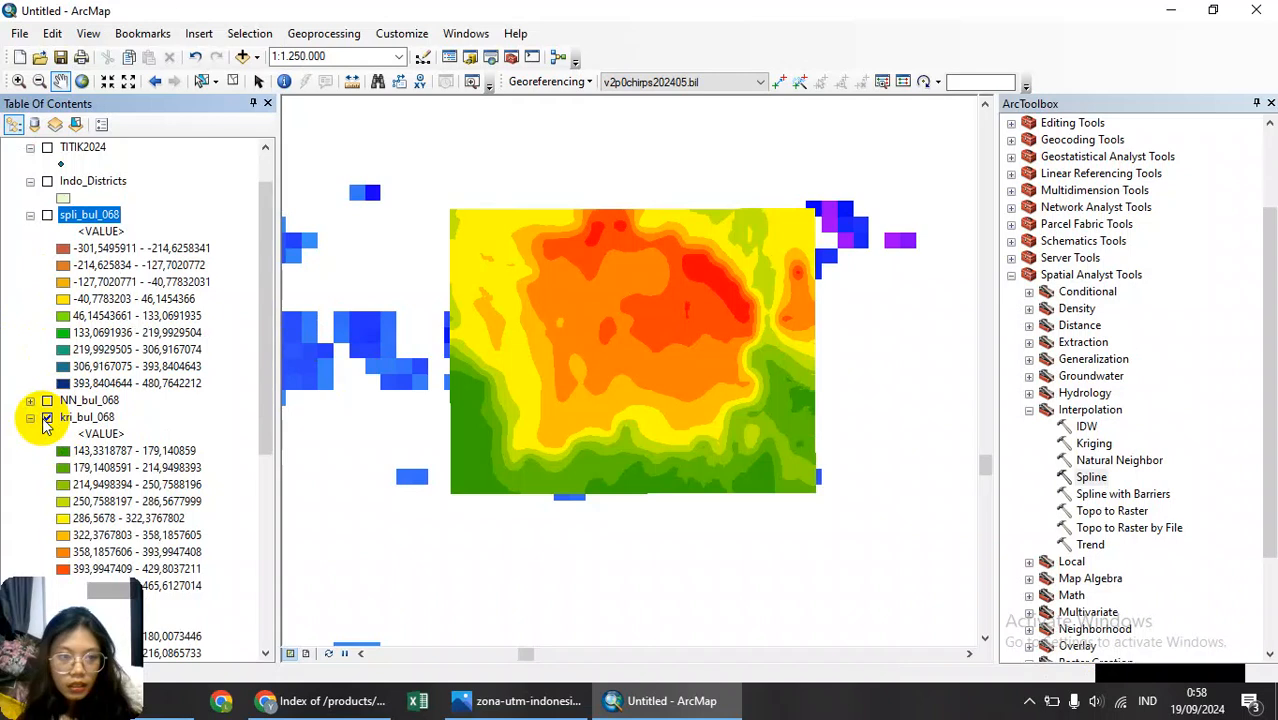
pyautogui.click(47, 418)
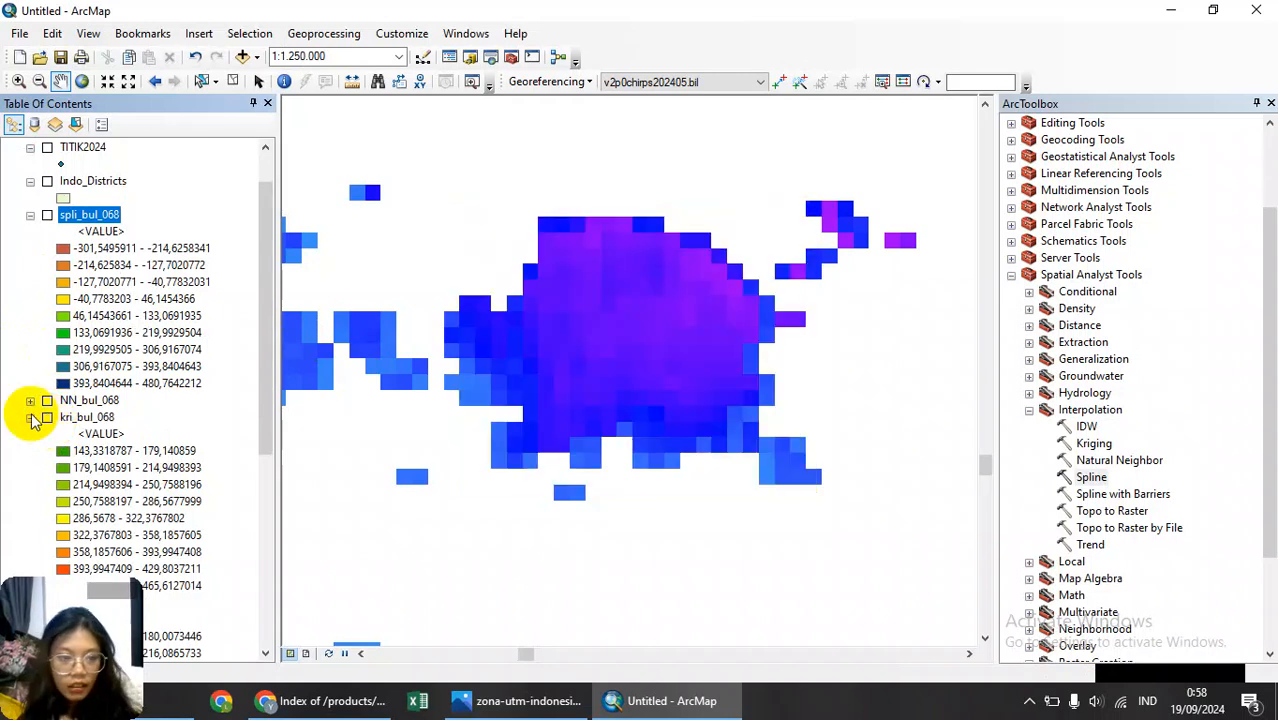
pyautogui.click(30, 418)
pyautogui.click(47, 434)
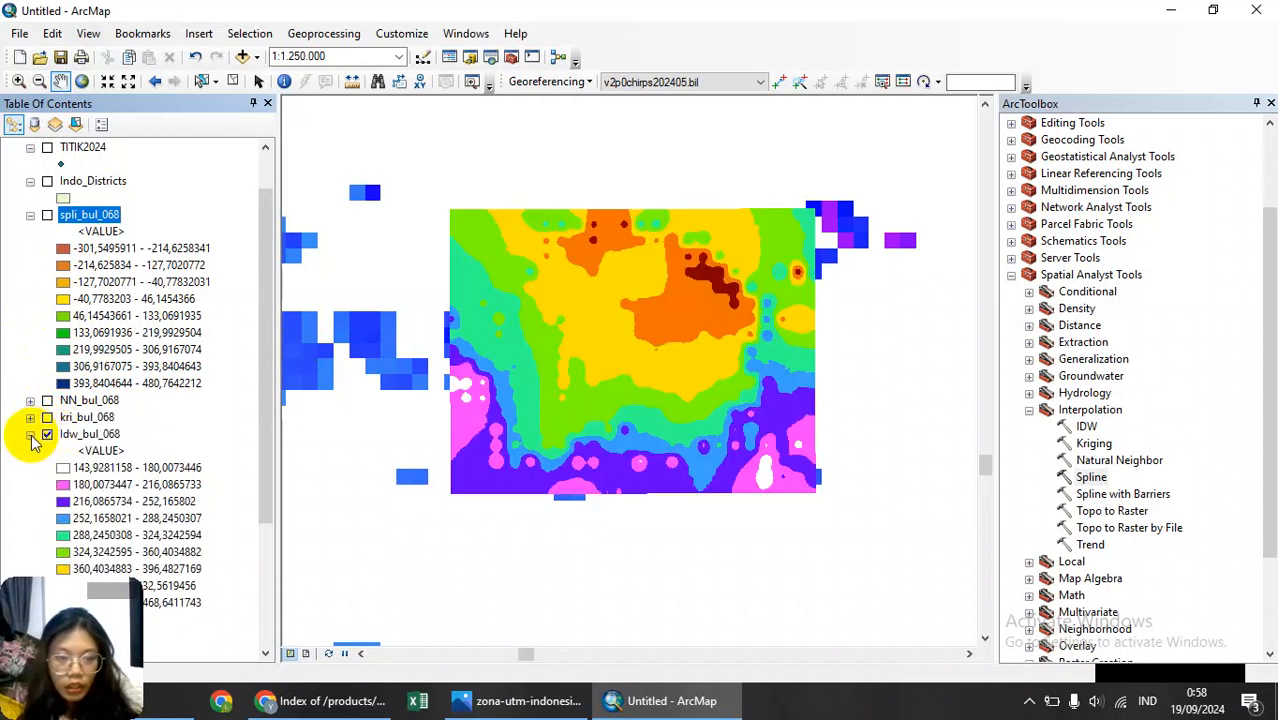
pyautogui.click(30, 434)
pyautogui.click(30, 215)
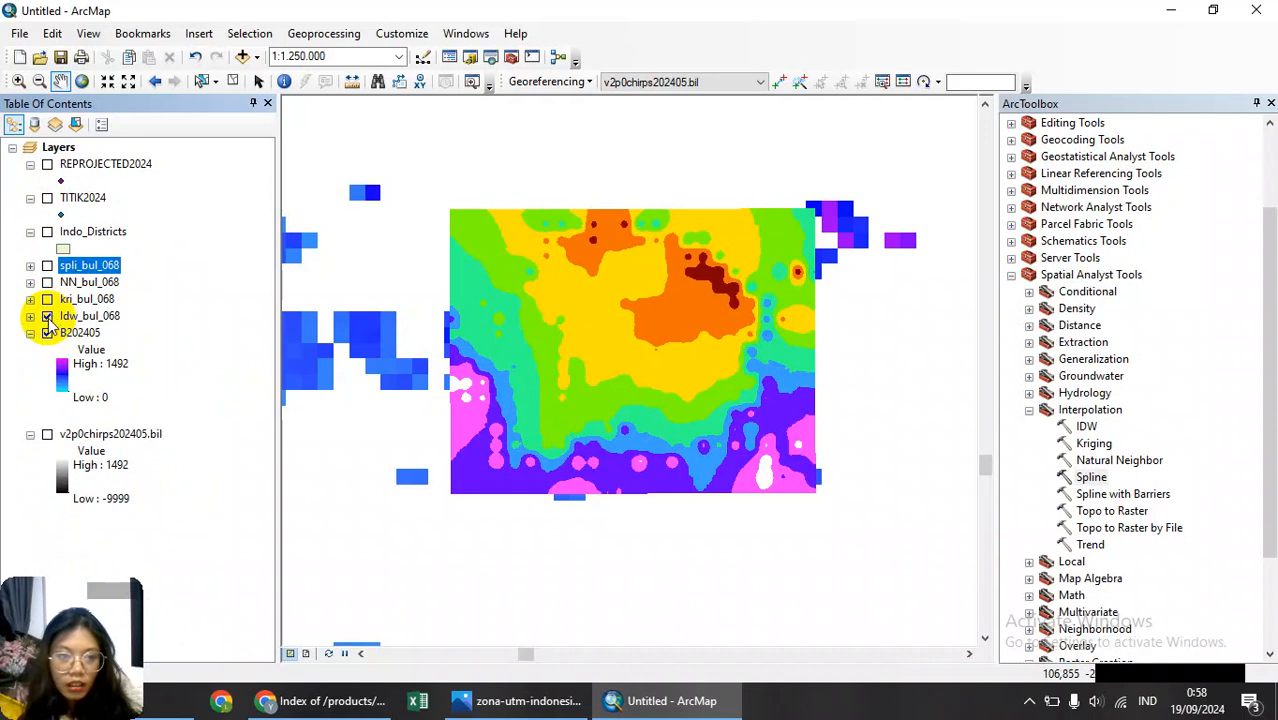
# Compare the IDW, Kriging, Natural Neighbor and Spline surfaces by alternating their visibility, ending with only spli_bul_068 displayed over B202405.
pyautogui.click(47, 316)
pyautogui.click(47, 299)
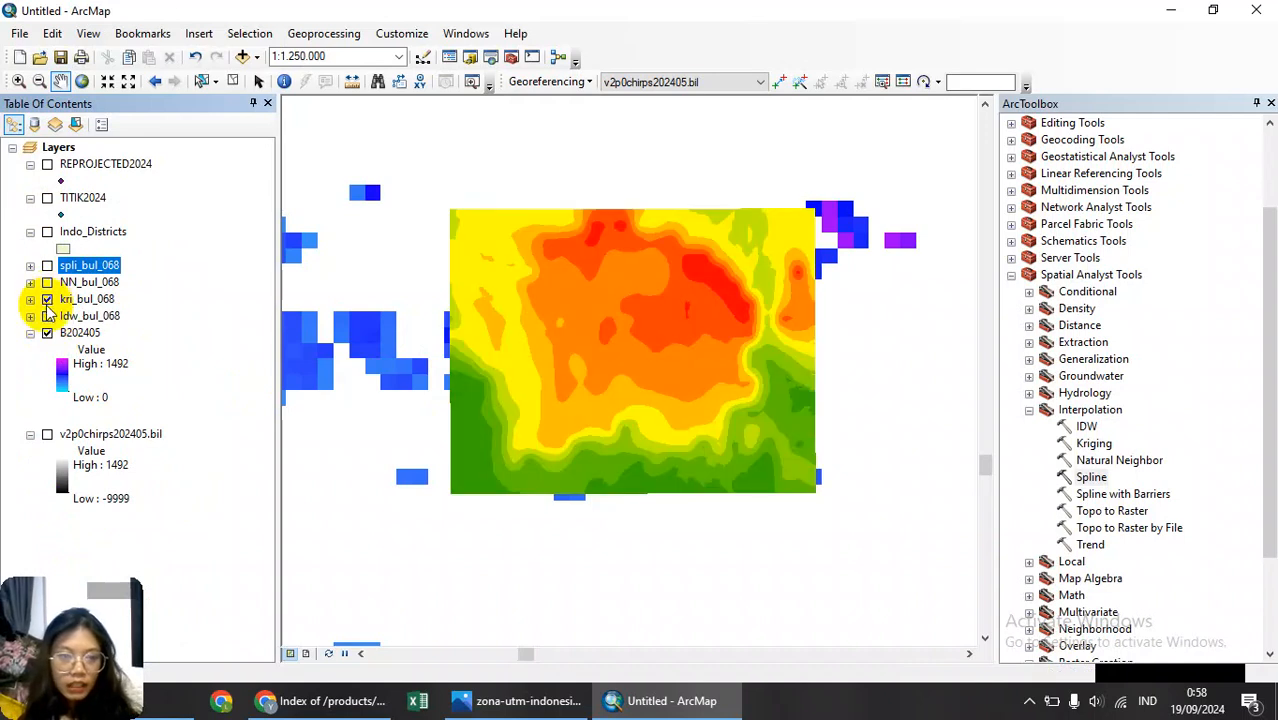
pyautogui.click(48, 317)
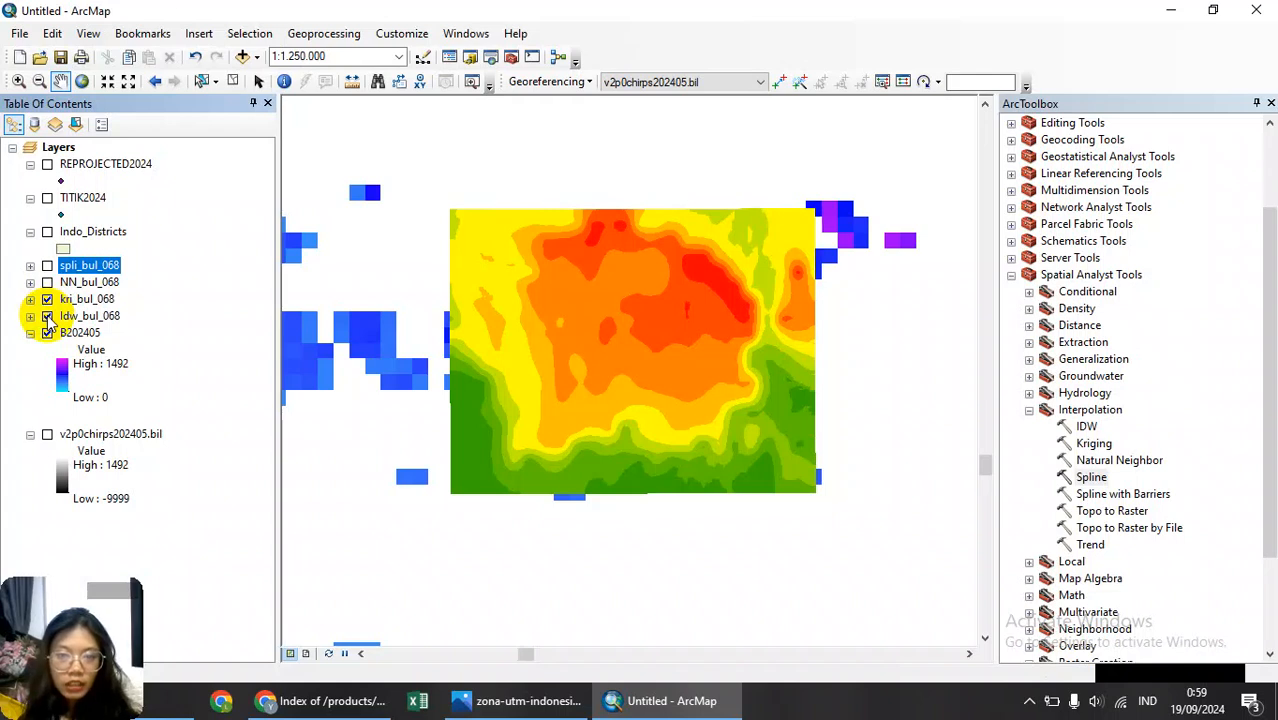
pyautogui.click(47, 300)
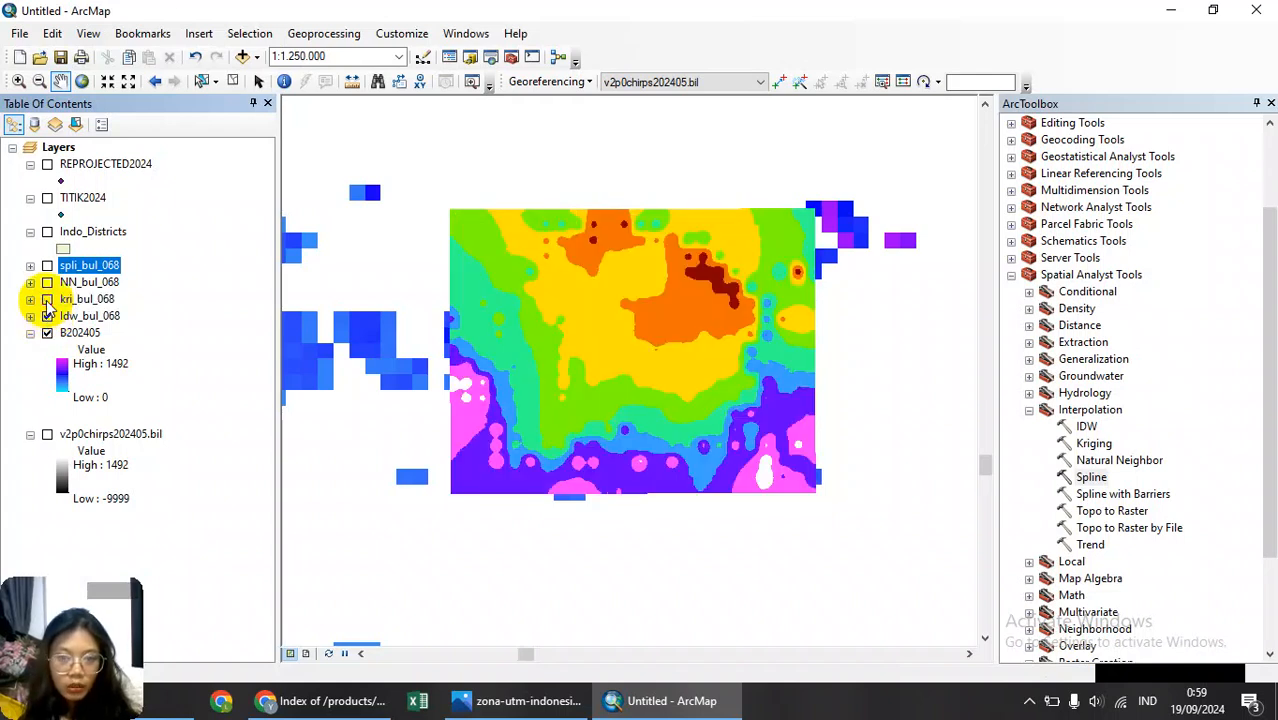
pyautogui.click(47, 300)
pyautogui.click(47, 316)
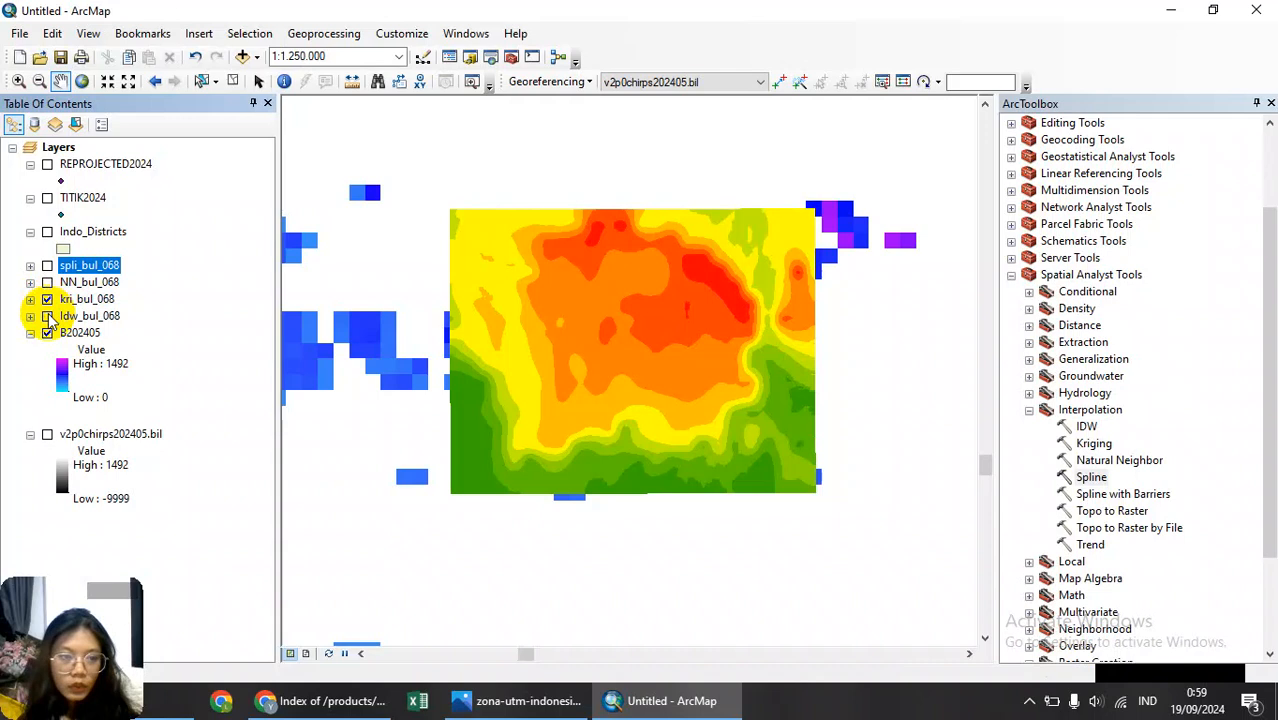
pyautogui.click(47, 283)
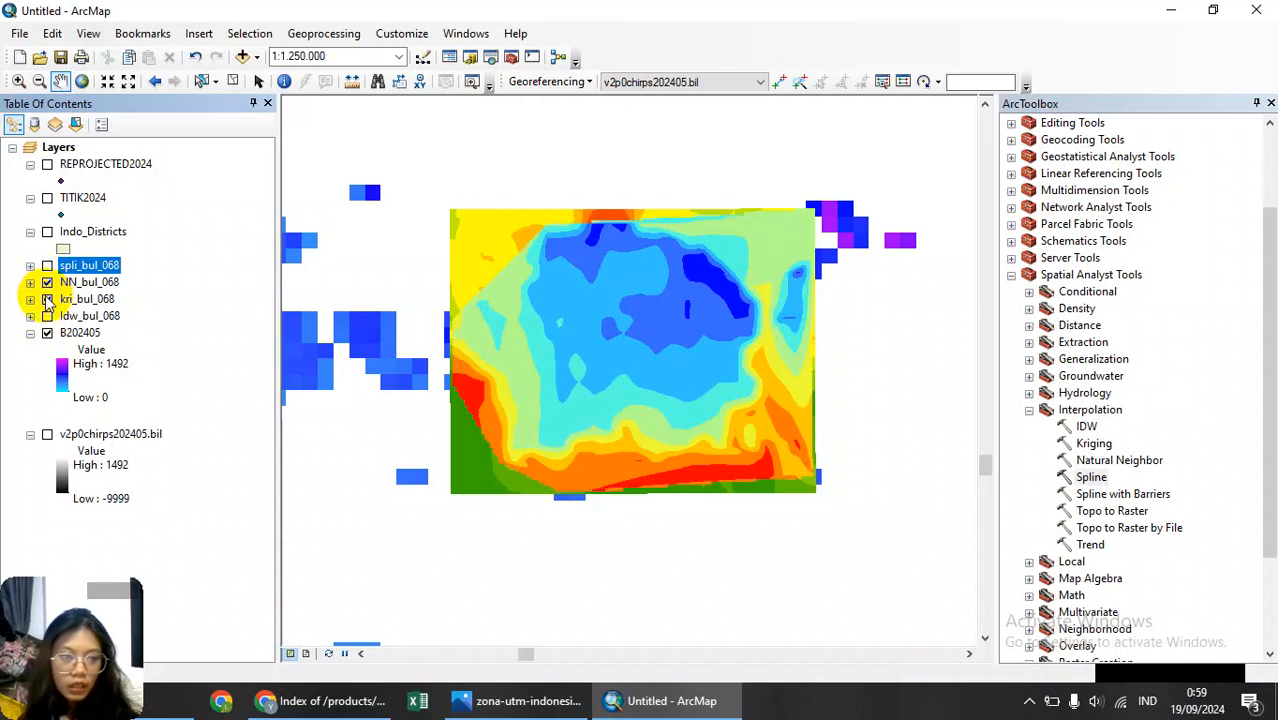
pyautogui.click(47, 300)
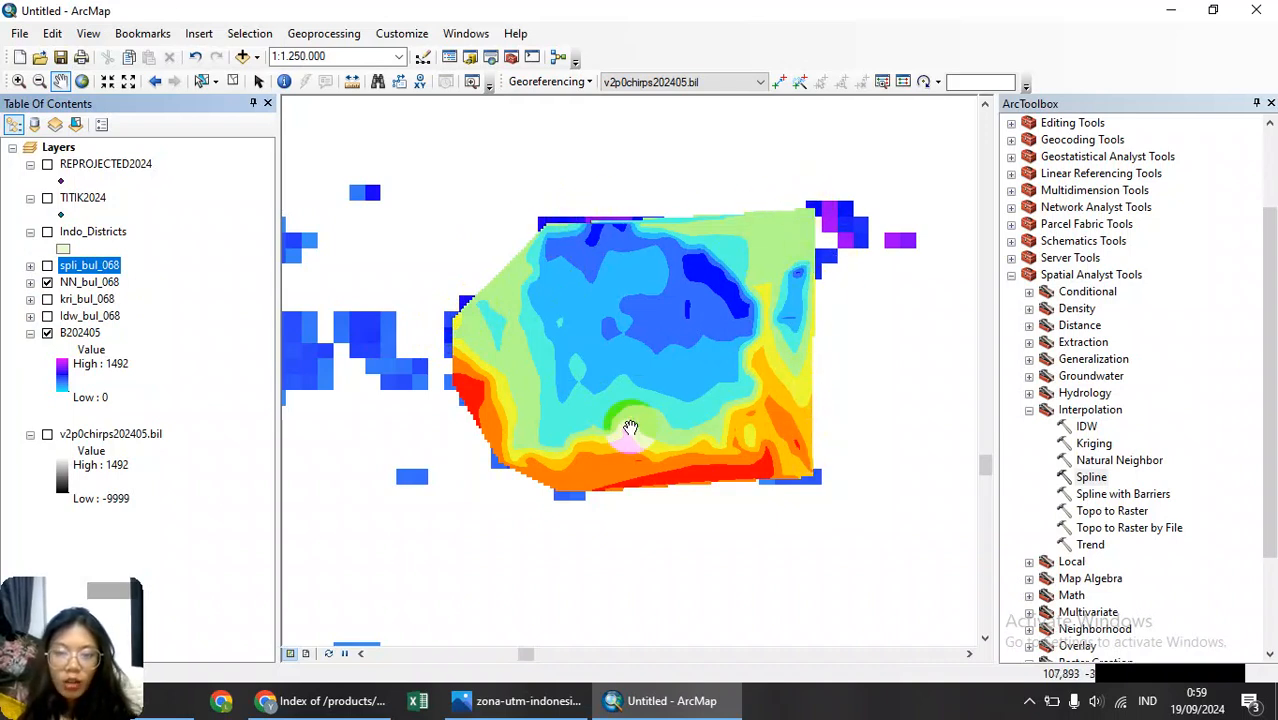
pyautogui.click(48, 283)
pyautogui.click(47, 266)
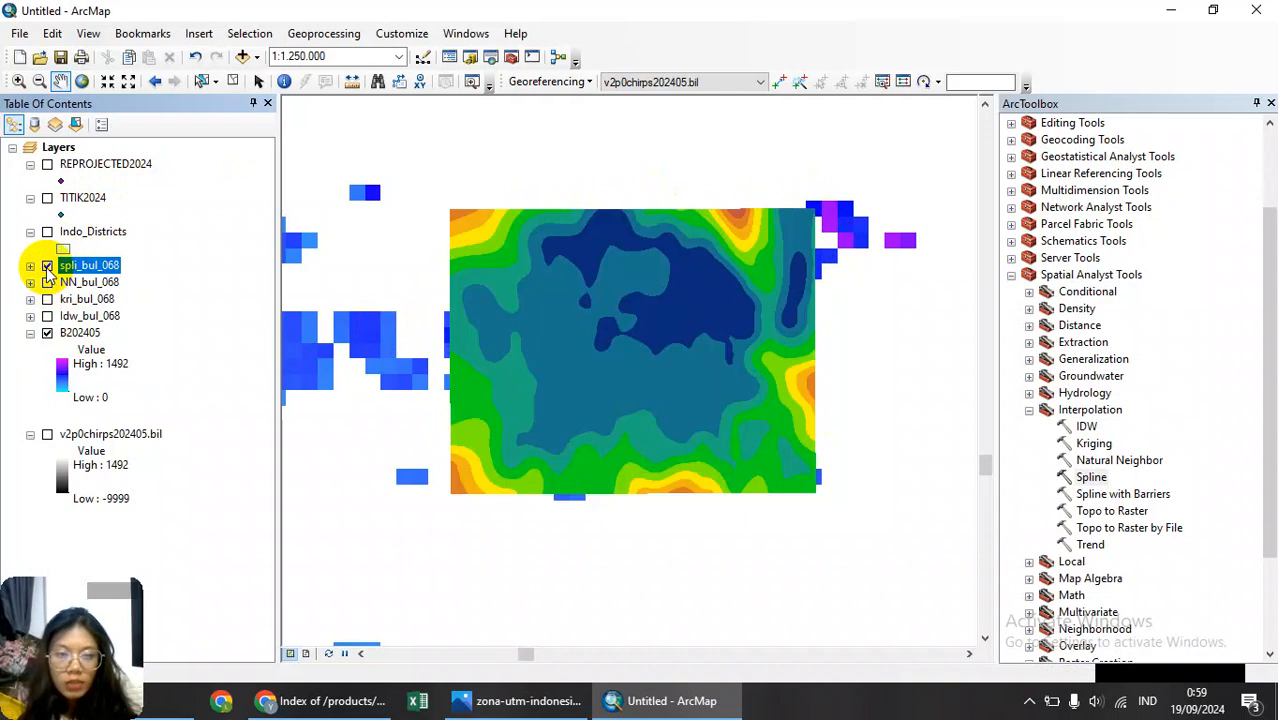